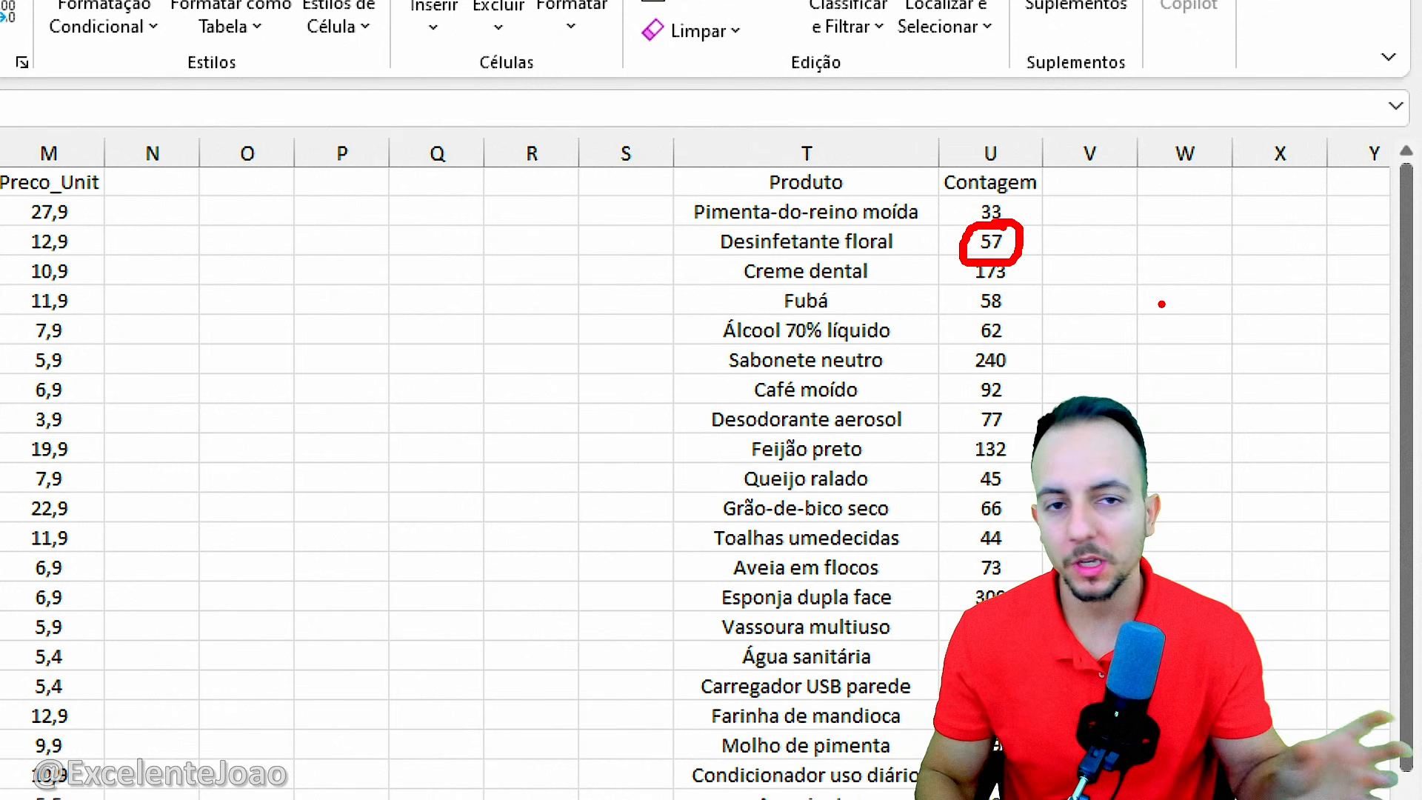
Step: View the O que está duplicado sheet and read the everyday use cases on the Comparar Duas Colunas sheet
key(Escape)
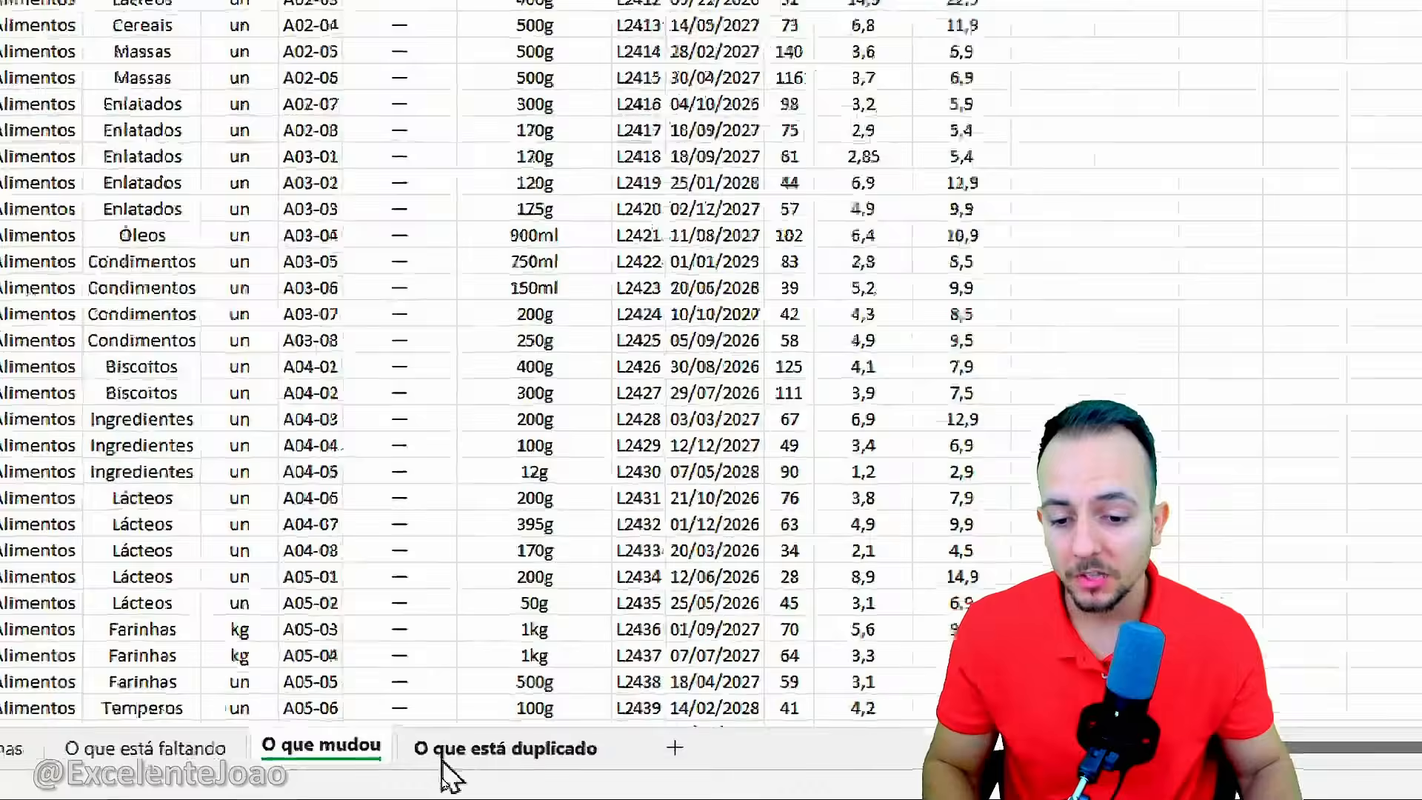
click(467, 771)
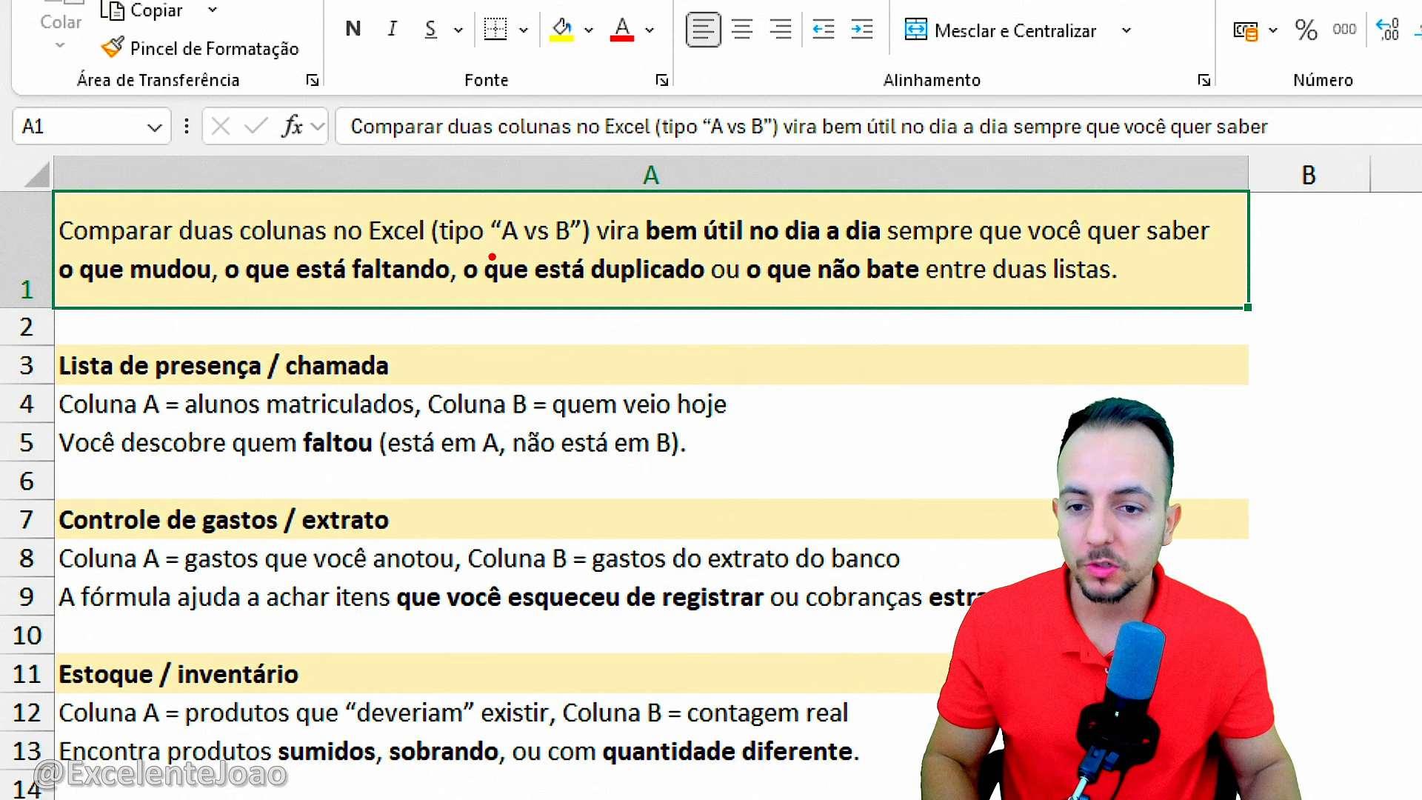
mouse_move(488, 206)
mouse_down()
mouse_move(591, 220)
mouse_move(521, 195)
mouse_up()
key(e)
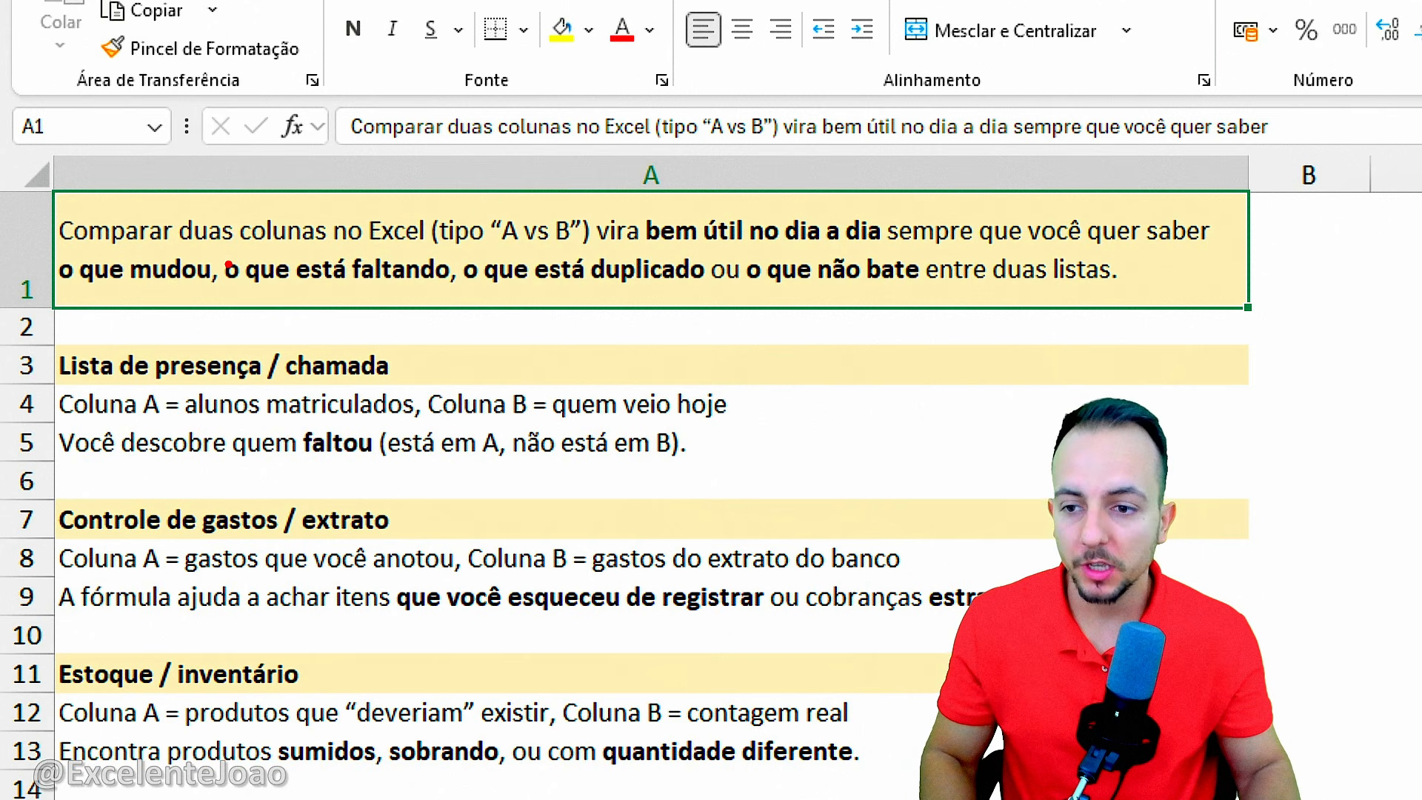
drag(83, 285, 196, 287)
drag(258, 291, 658, 290)
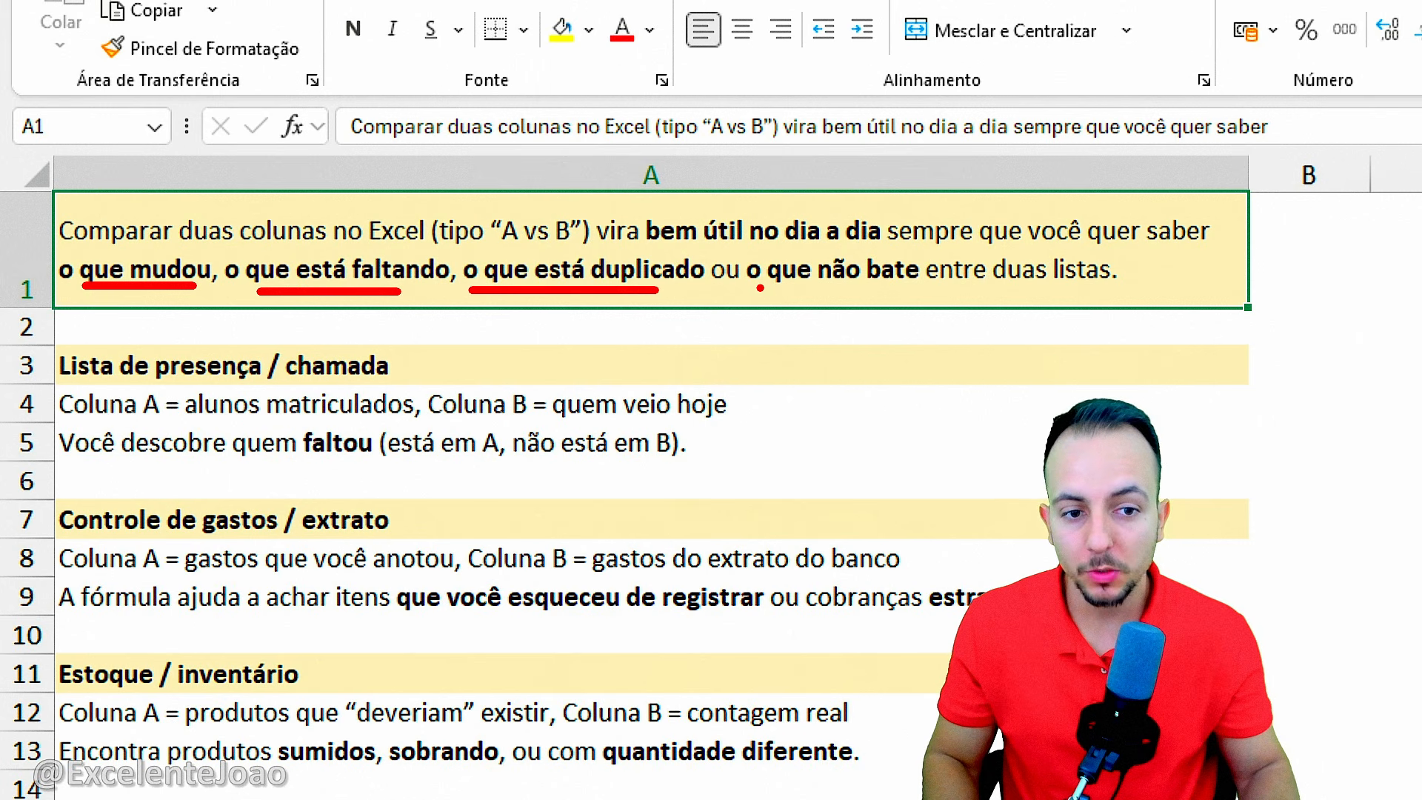
drag(758, 287, 868, 286)
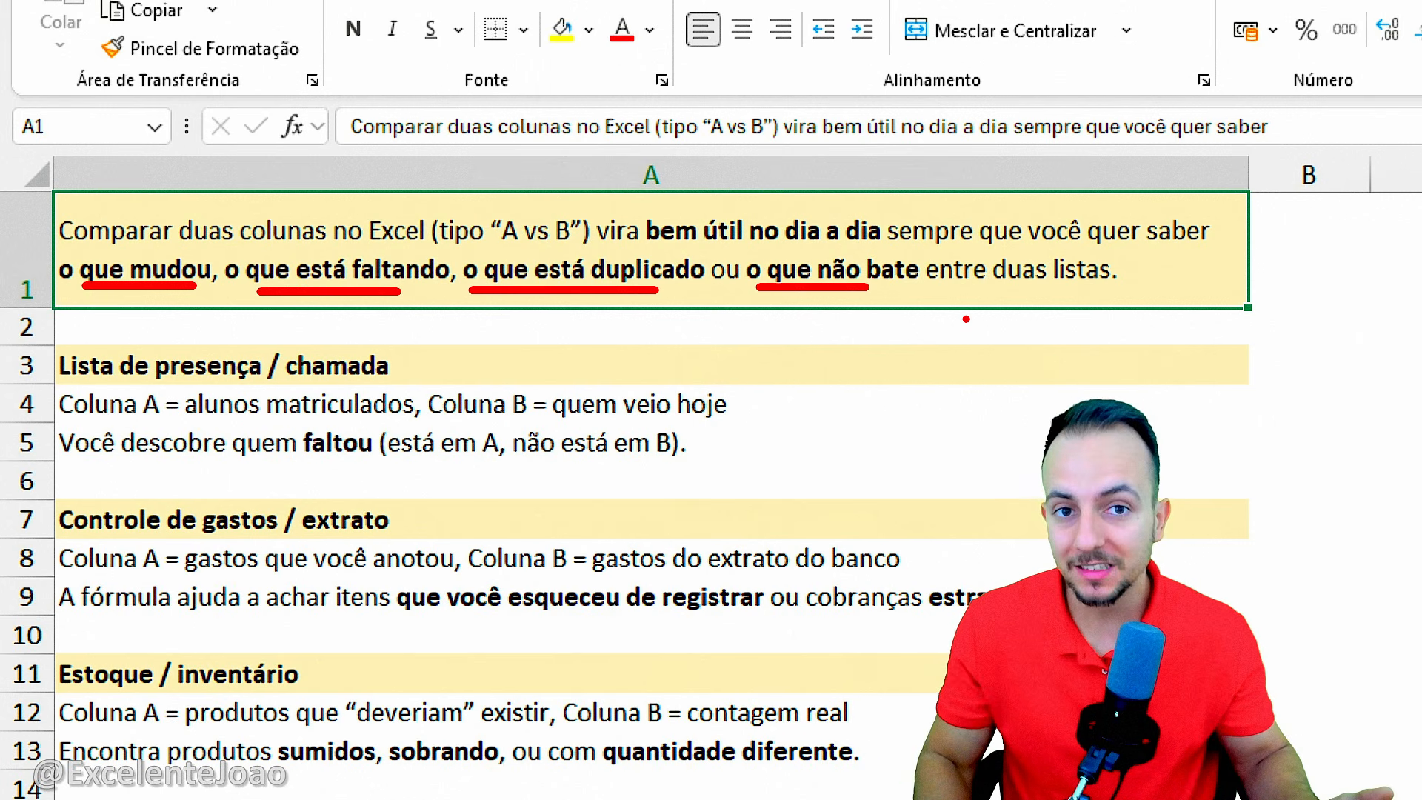
key(Escape)
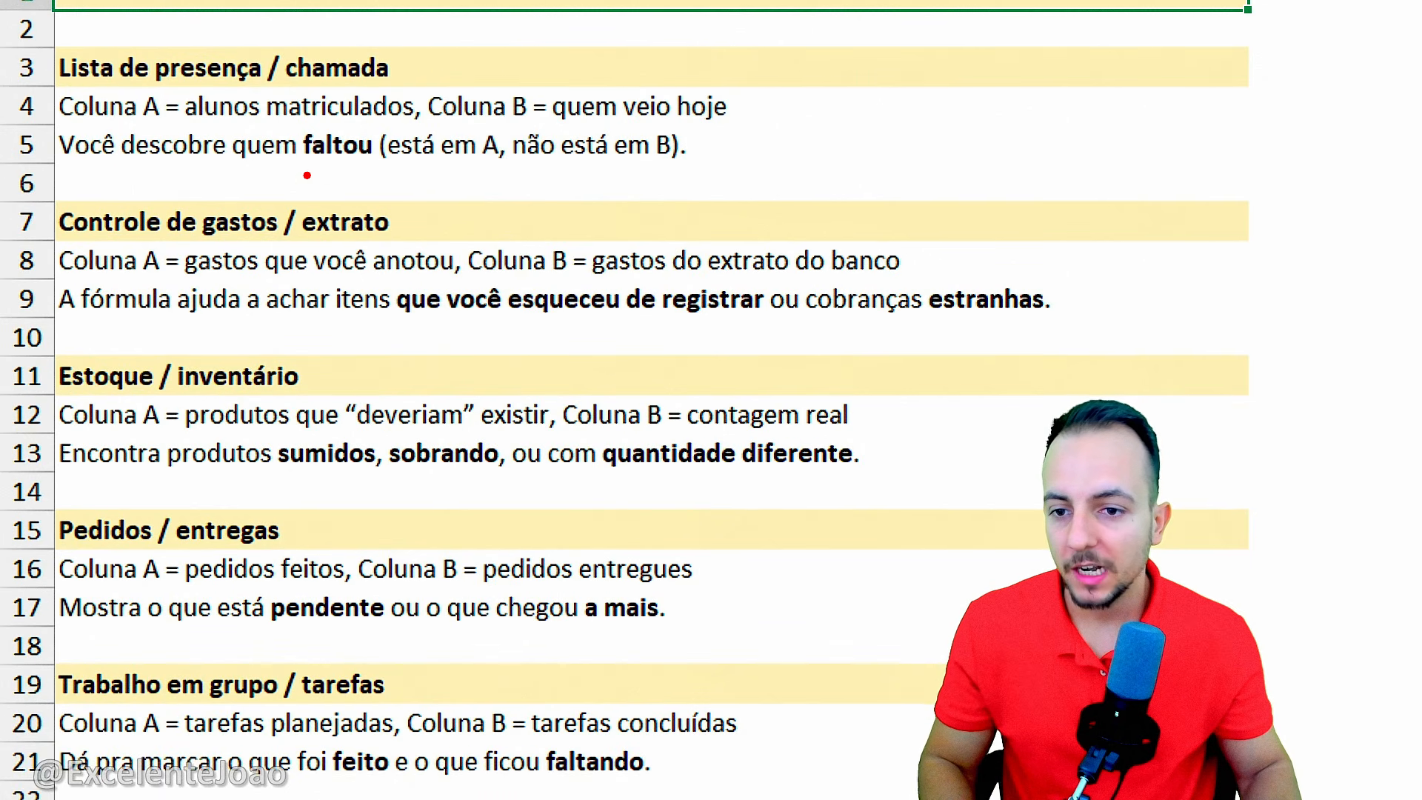
mouse_move(236, 177)
mouse_down()
mouse_move(239, 254)
mouse_move(230, 176)
mouse_up()
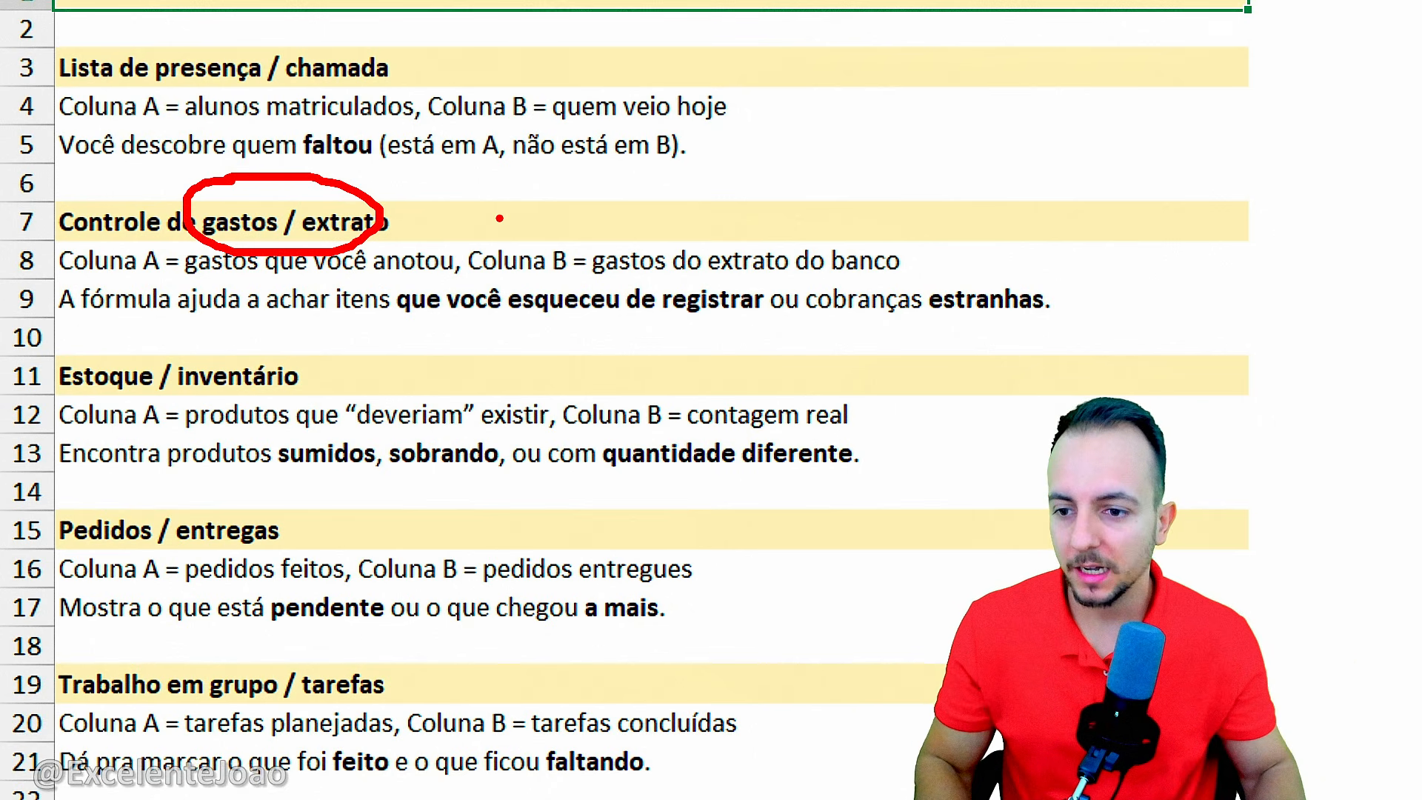
key(Escape)
scroll(445, 705, down, 2)
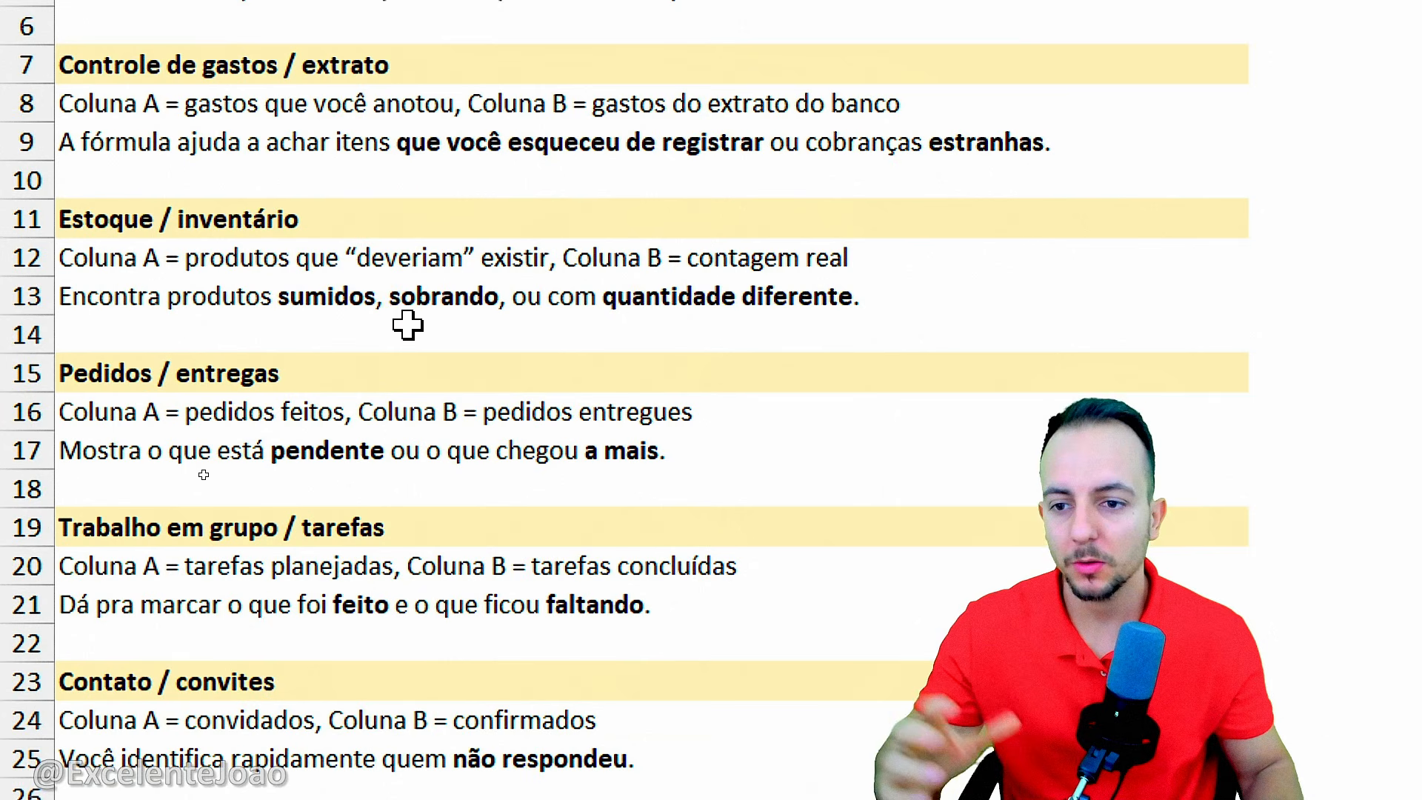
scroll(445, 693, down, 2)
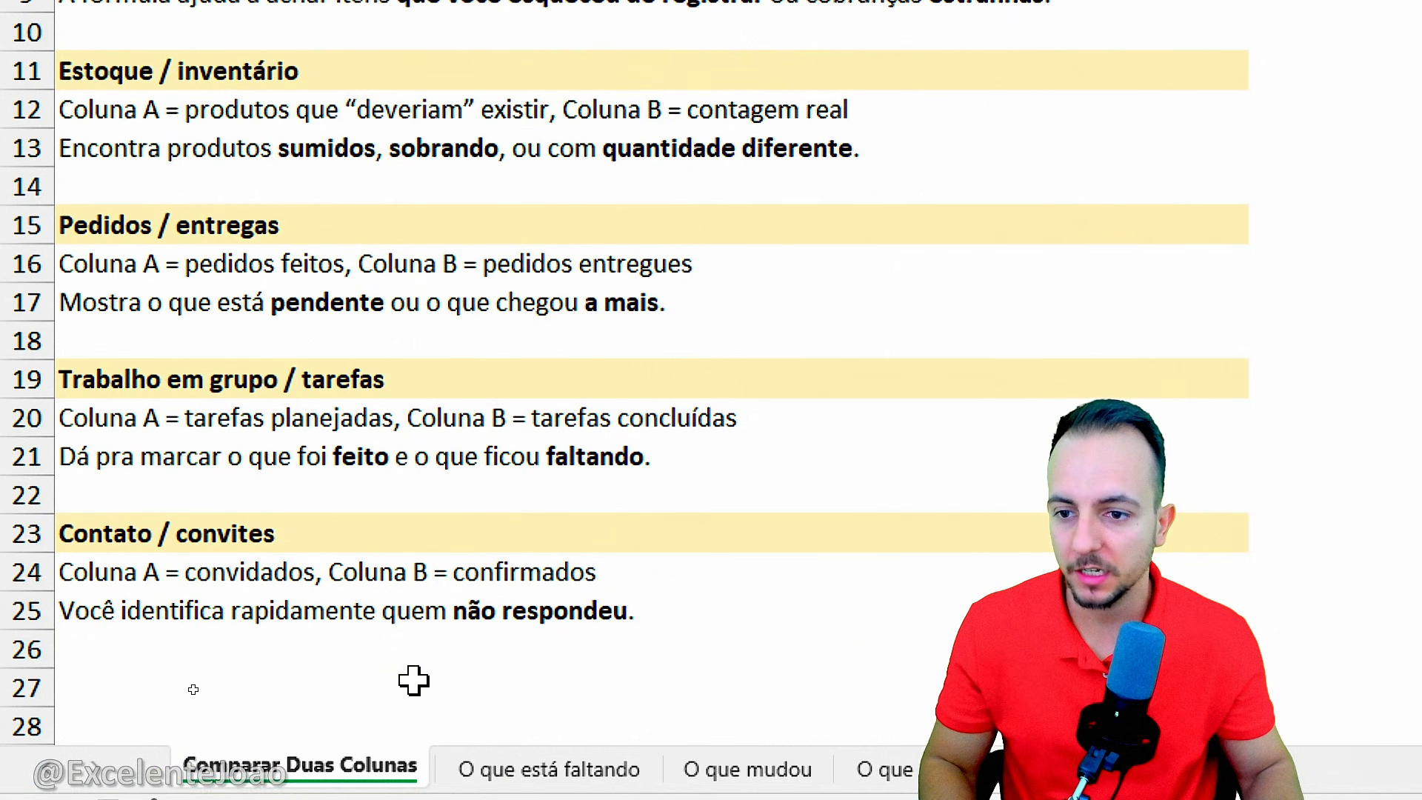
key(ctrl+2)
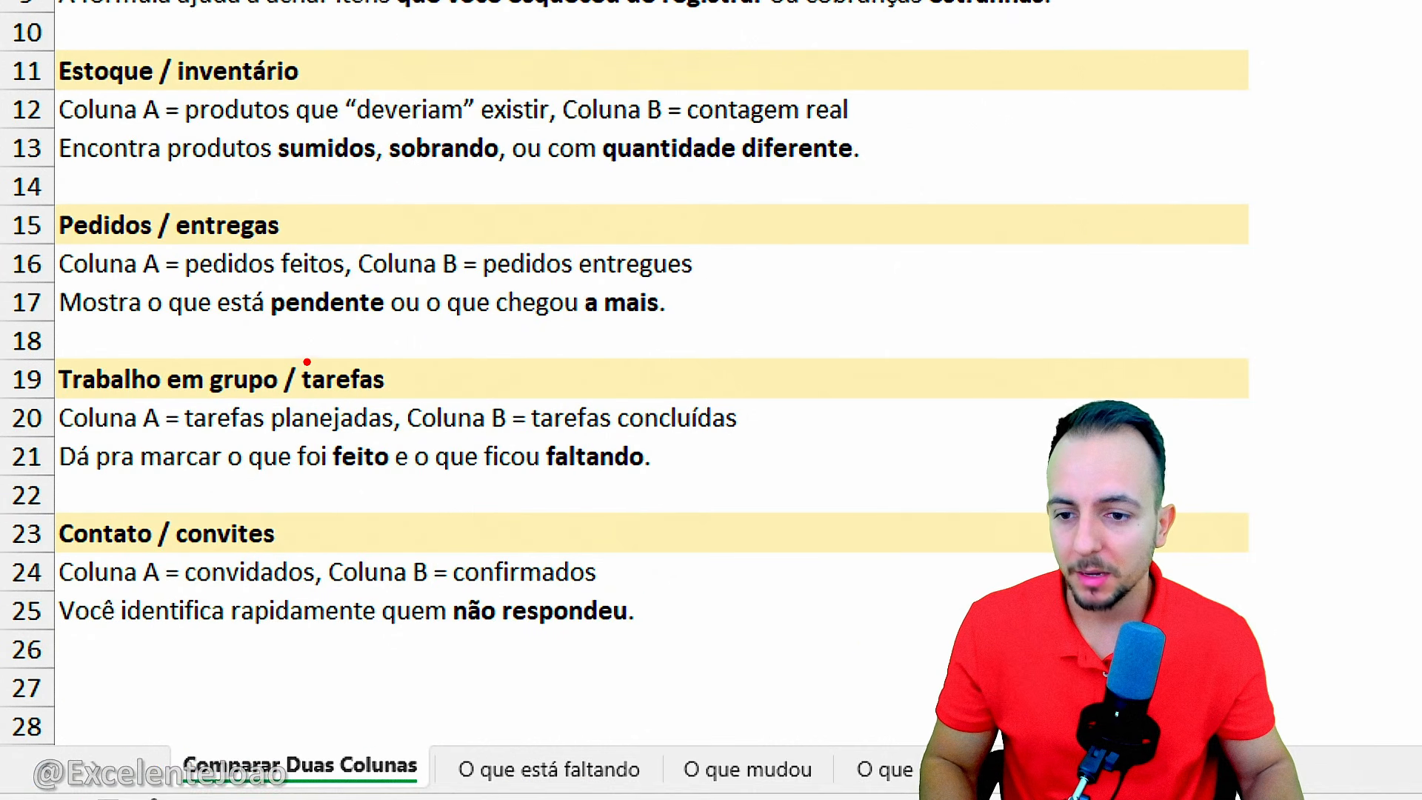
mouse_move(306, 362)
mouse_down()
mouse_move(265, 347)
mouse_move(300, 341)
mouse_up()
mouse_move(227, 482)
mouse_down()
mouse_move(280, 548)
mouse_move(171, 480)
mouse_up()
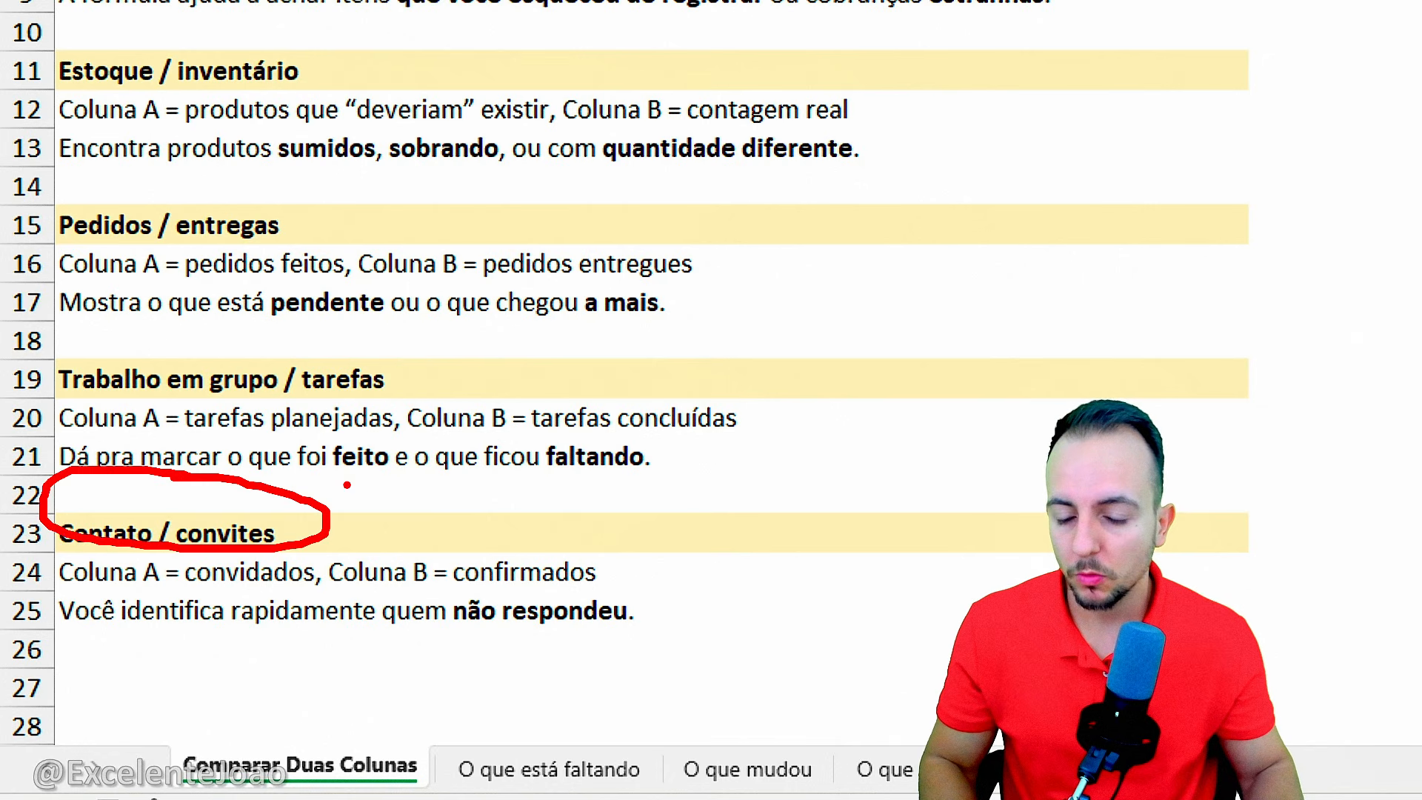
key(Escape)
key(ctrl+4)
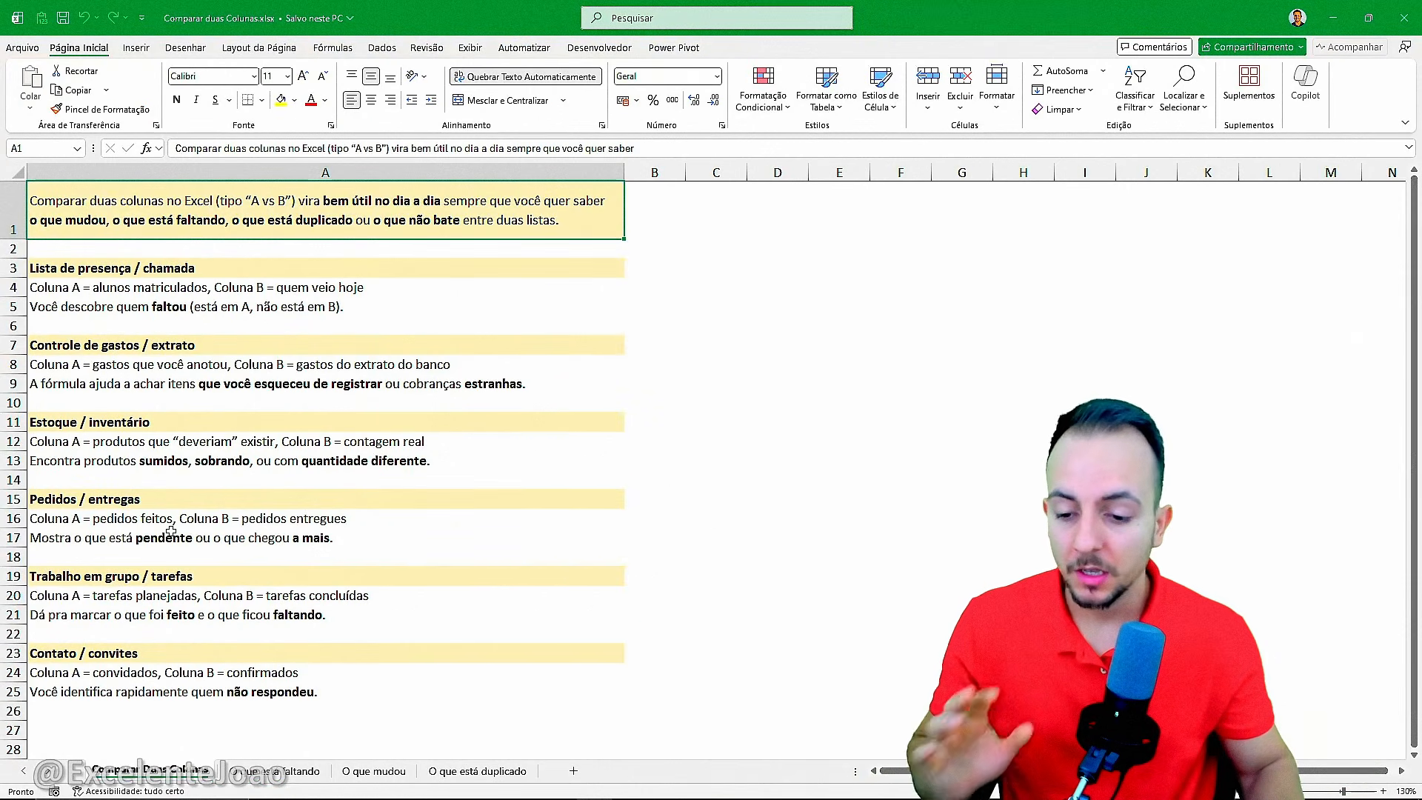
Step: Open the O que está faltando sheet and look through the MATRICULA, NOME, NASCIMENTO and TURMA columns
click(274, 772)
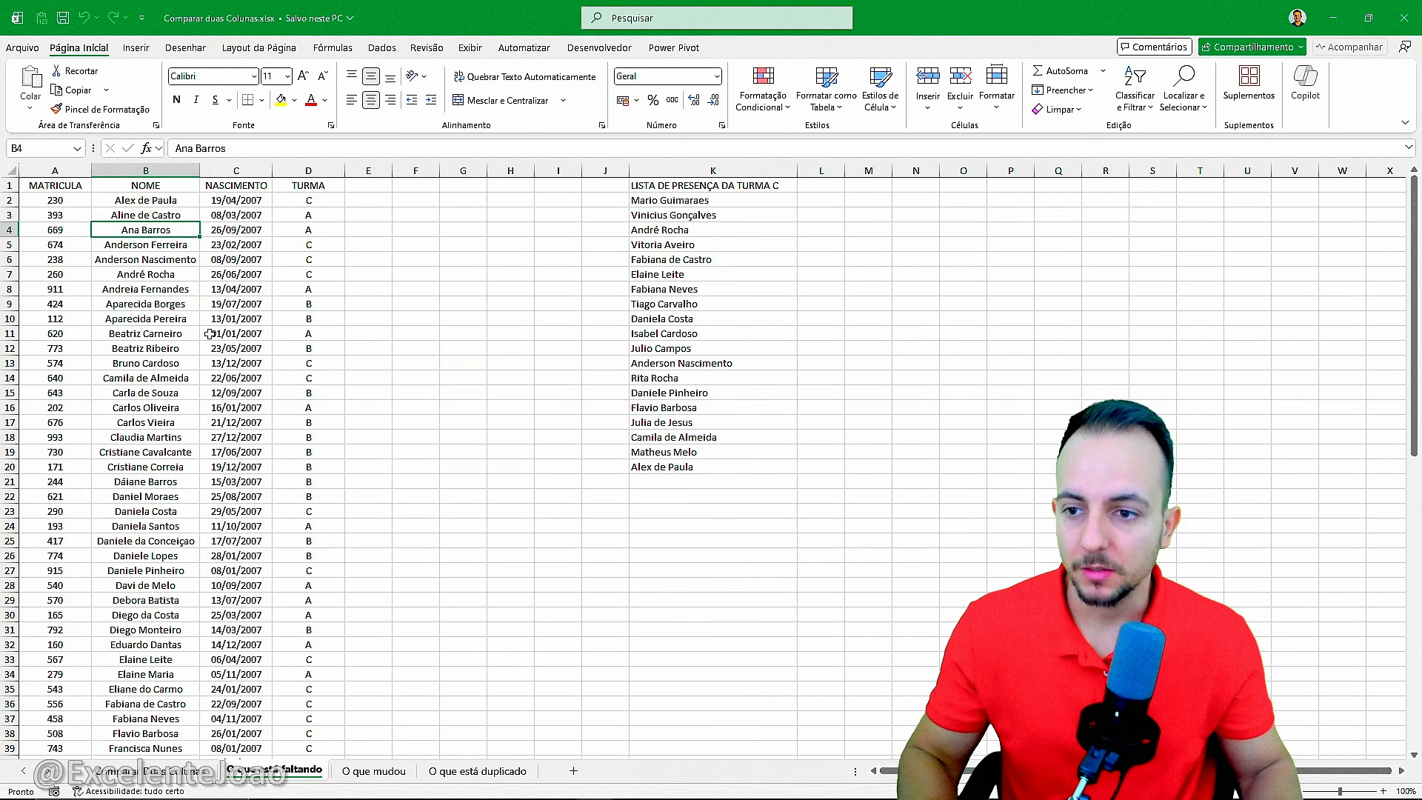
click(60, 191)
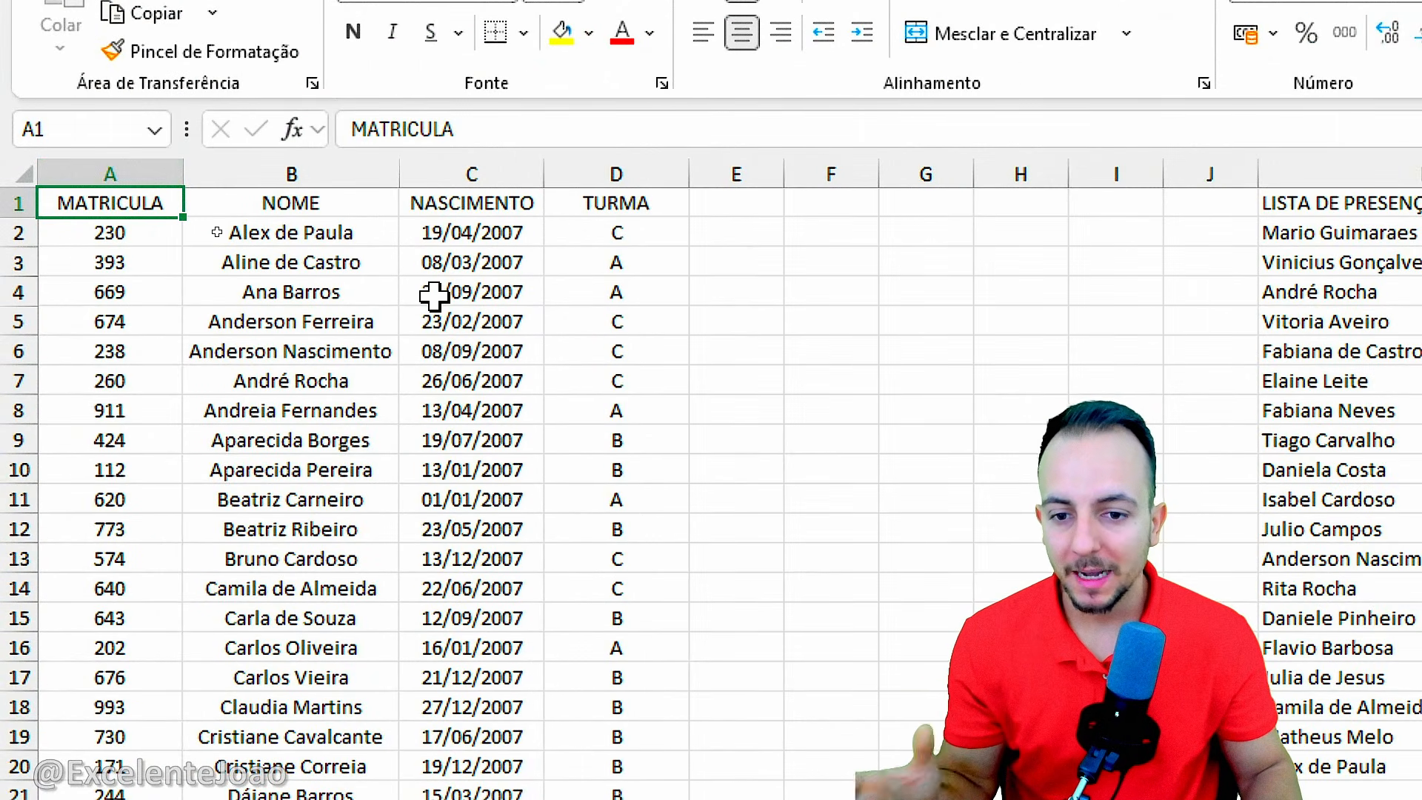
click(118, 157)
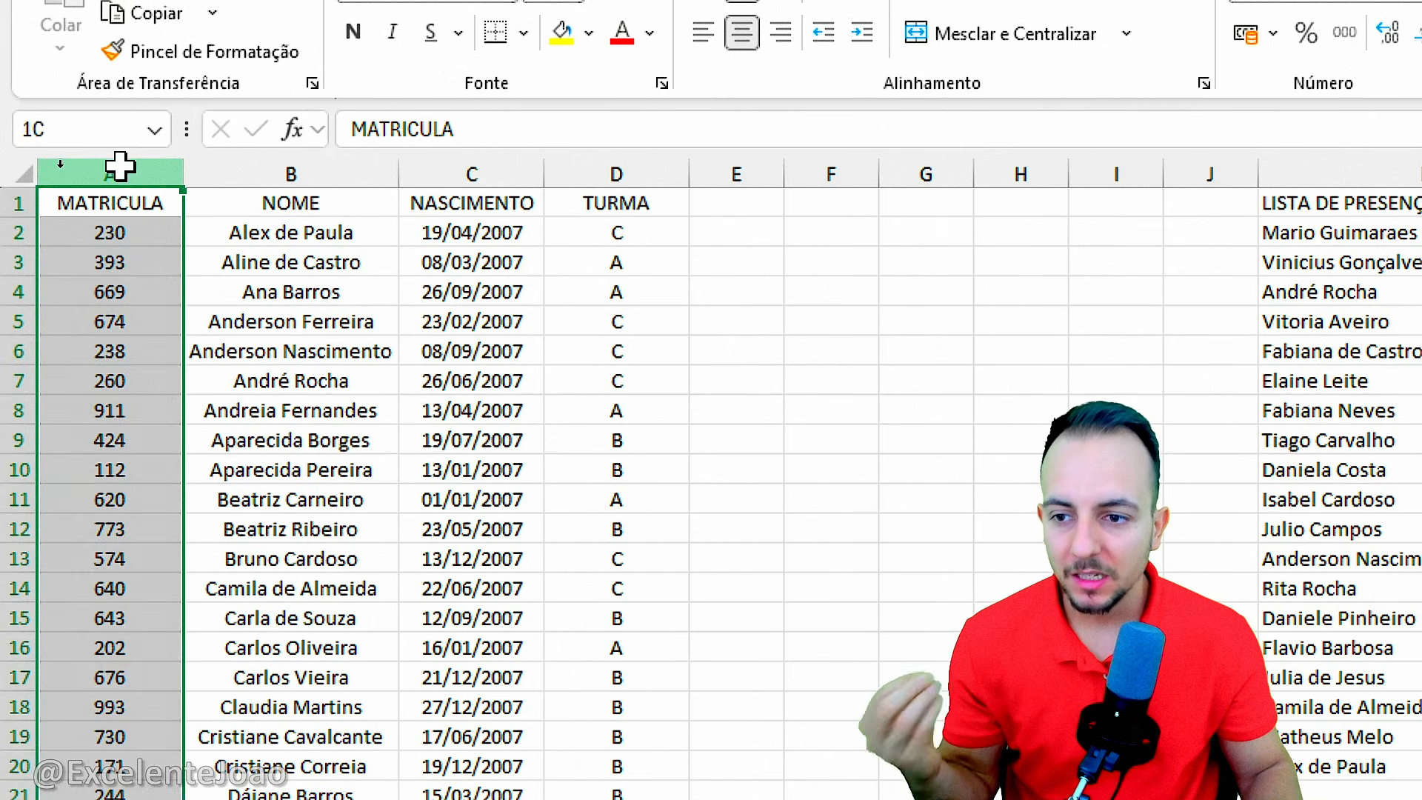
click(300, 165)
click(465, 163)
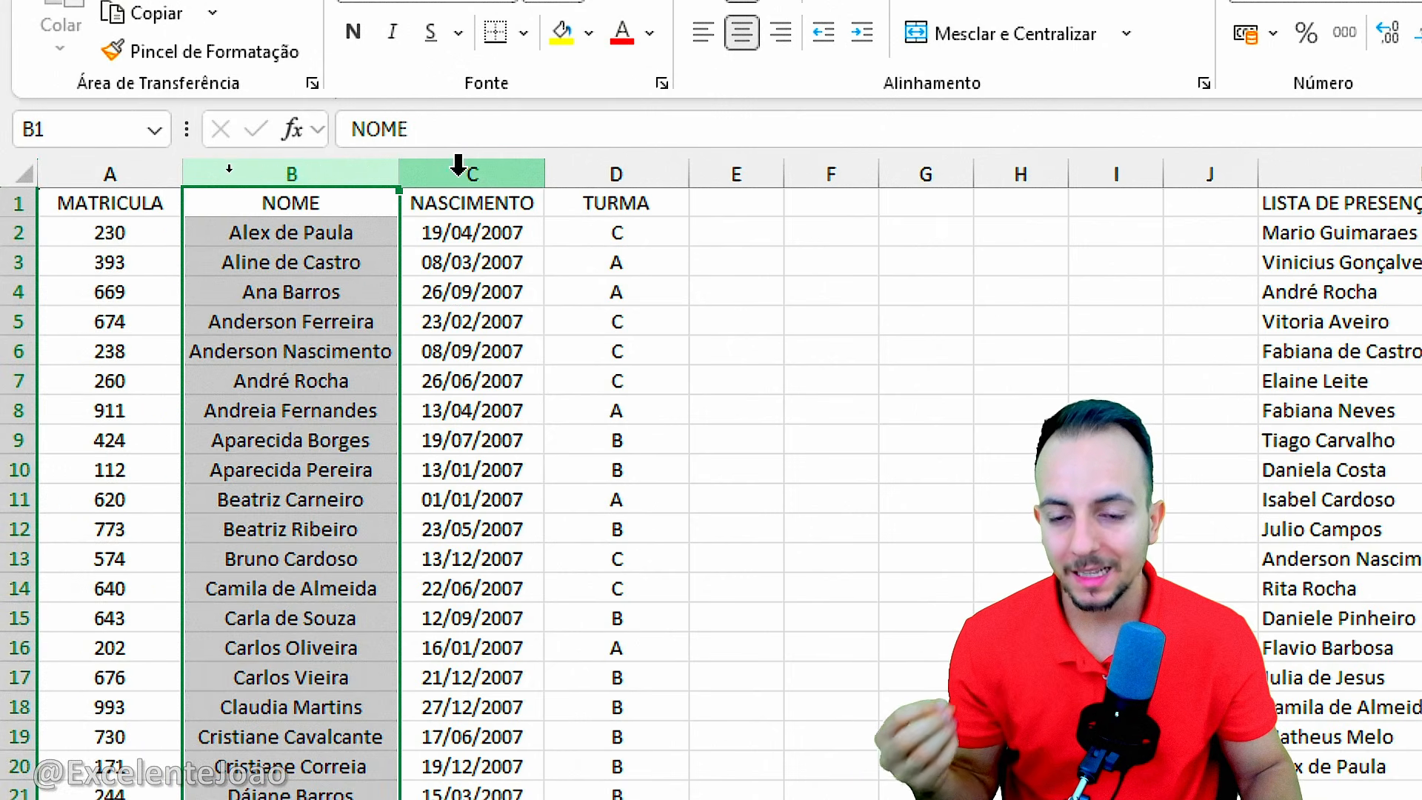
click(603, 157)
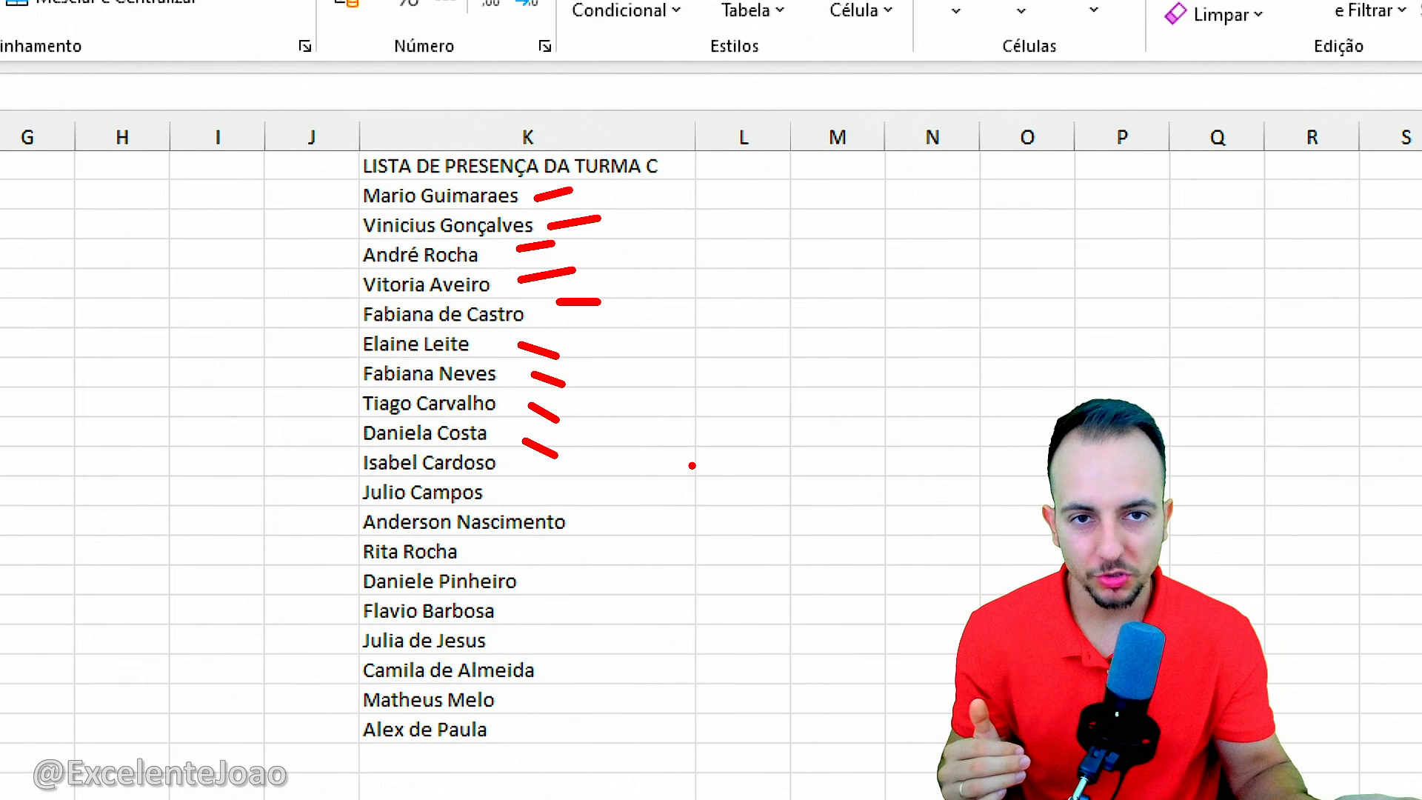
Step: Check the first student's class and name in row 2 against the Turma C attendance list in column K
key(Escape)
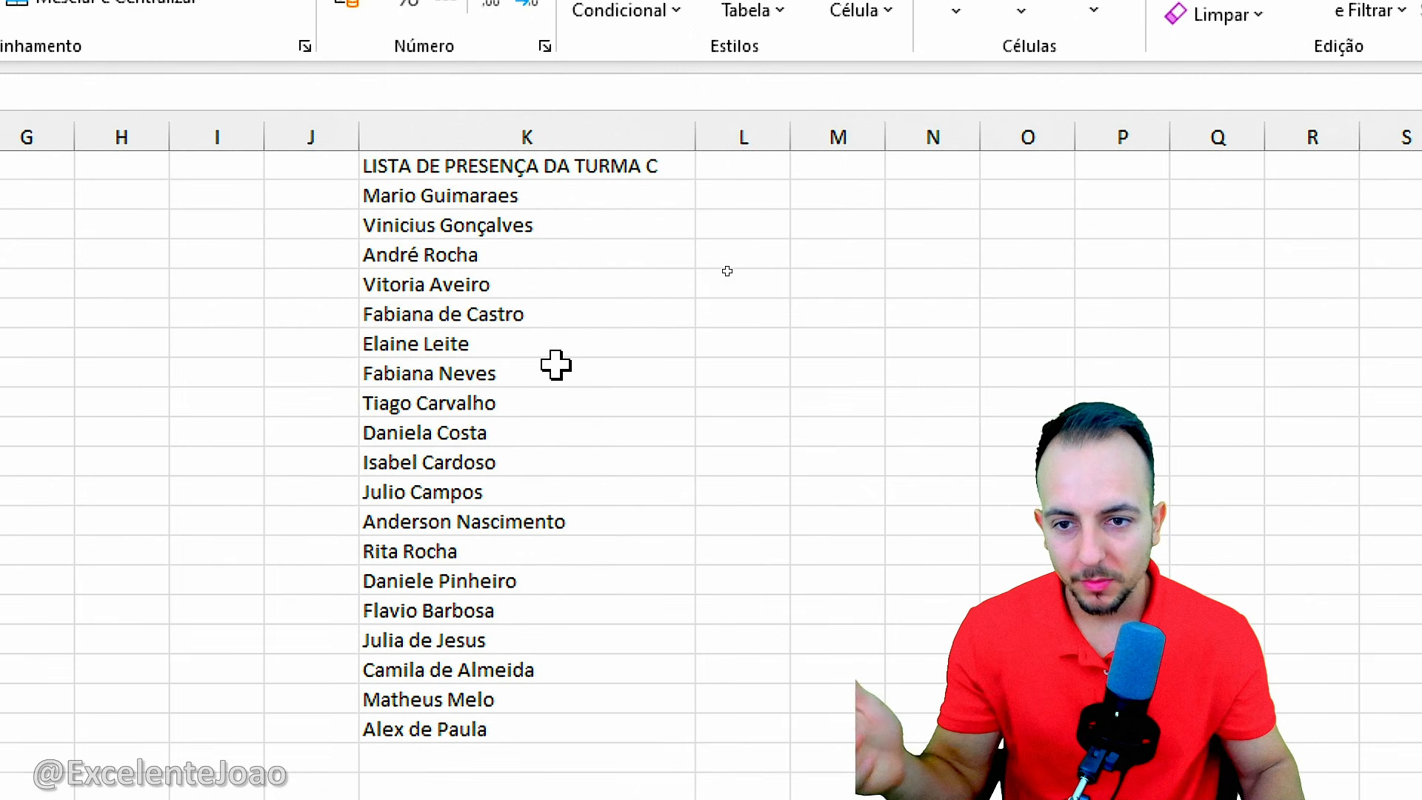
click(581, 135)
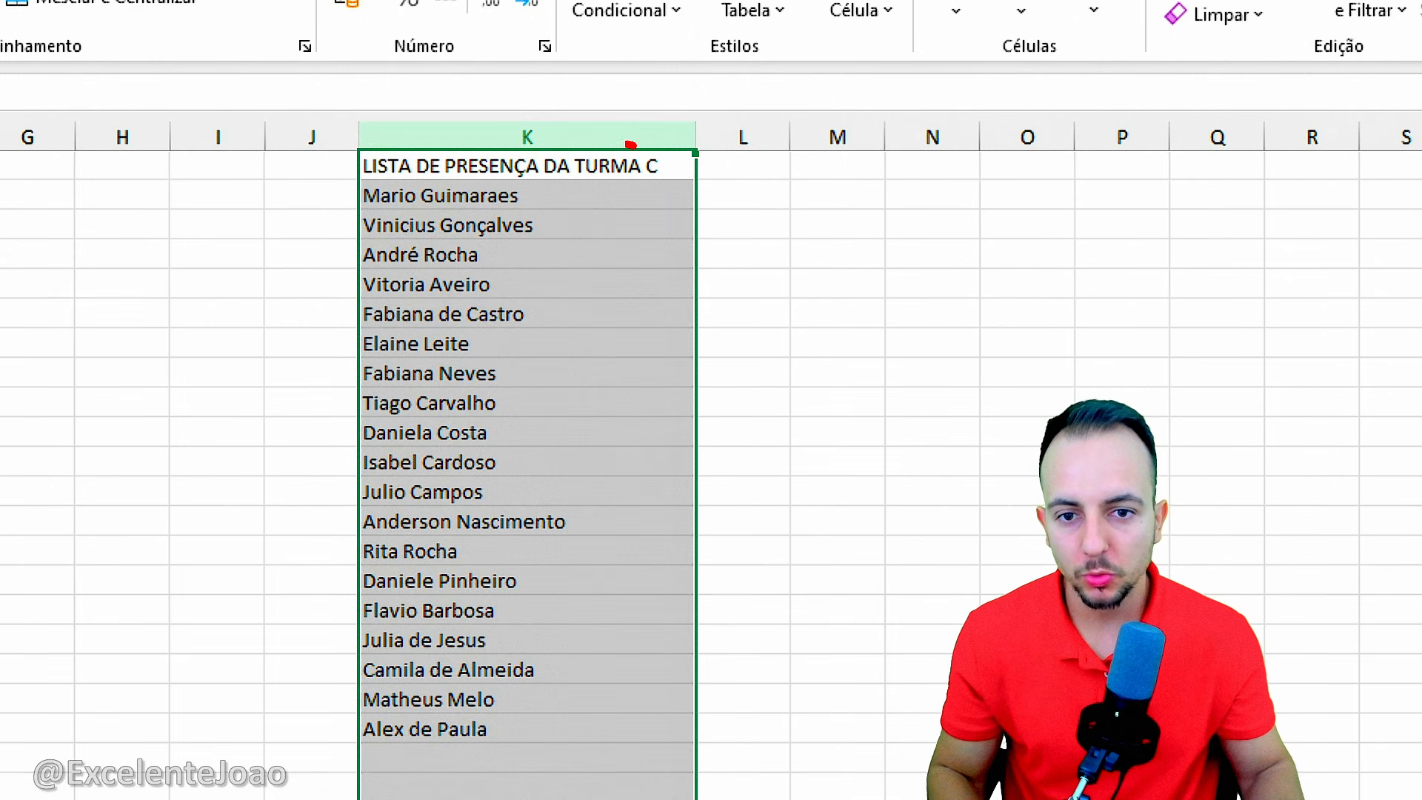
drag(630, 144, 676, 190)
key(Escape)
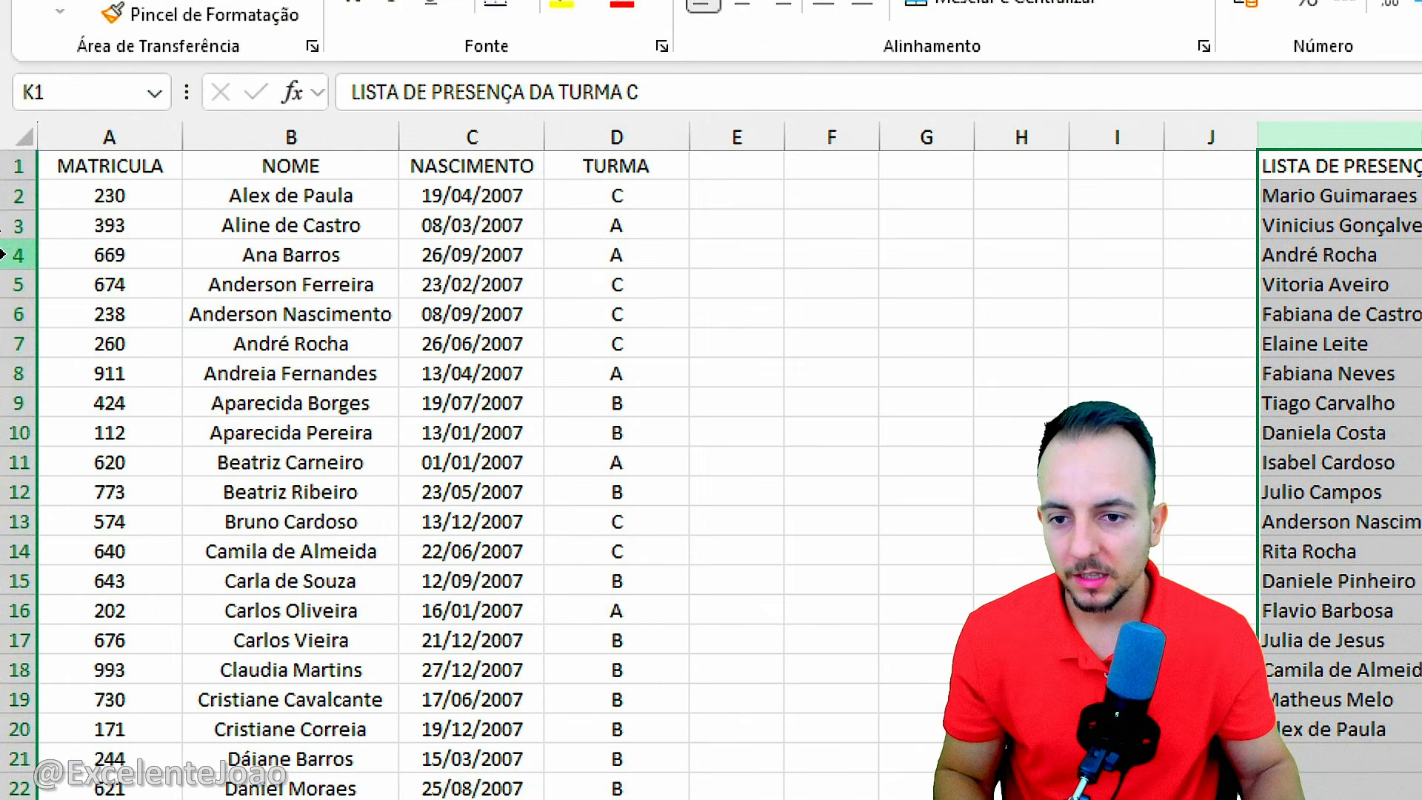
drag(589, 195, 330, 196)
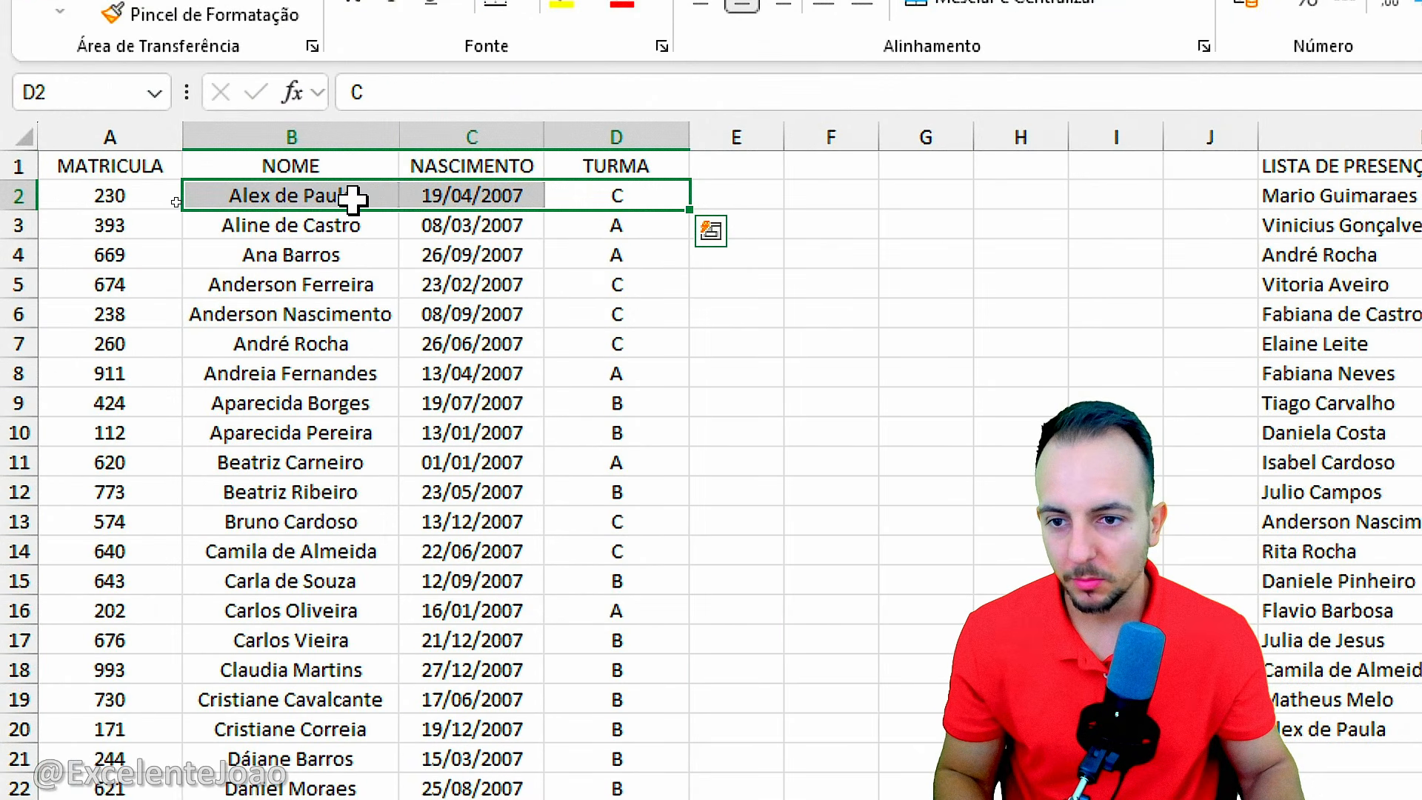
mouse_move(200, 166)
mouse_down()
mouse_move(666, 221)
mouse_move(712, 286)
mouse_up()
key(Escape)
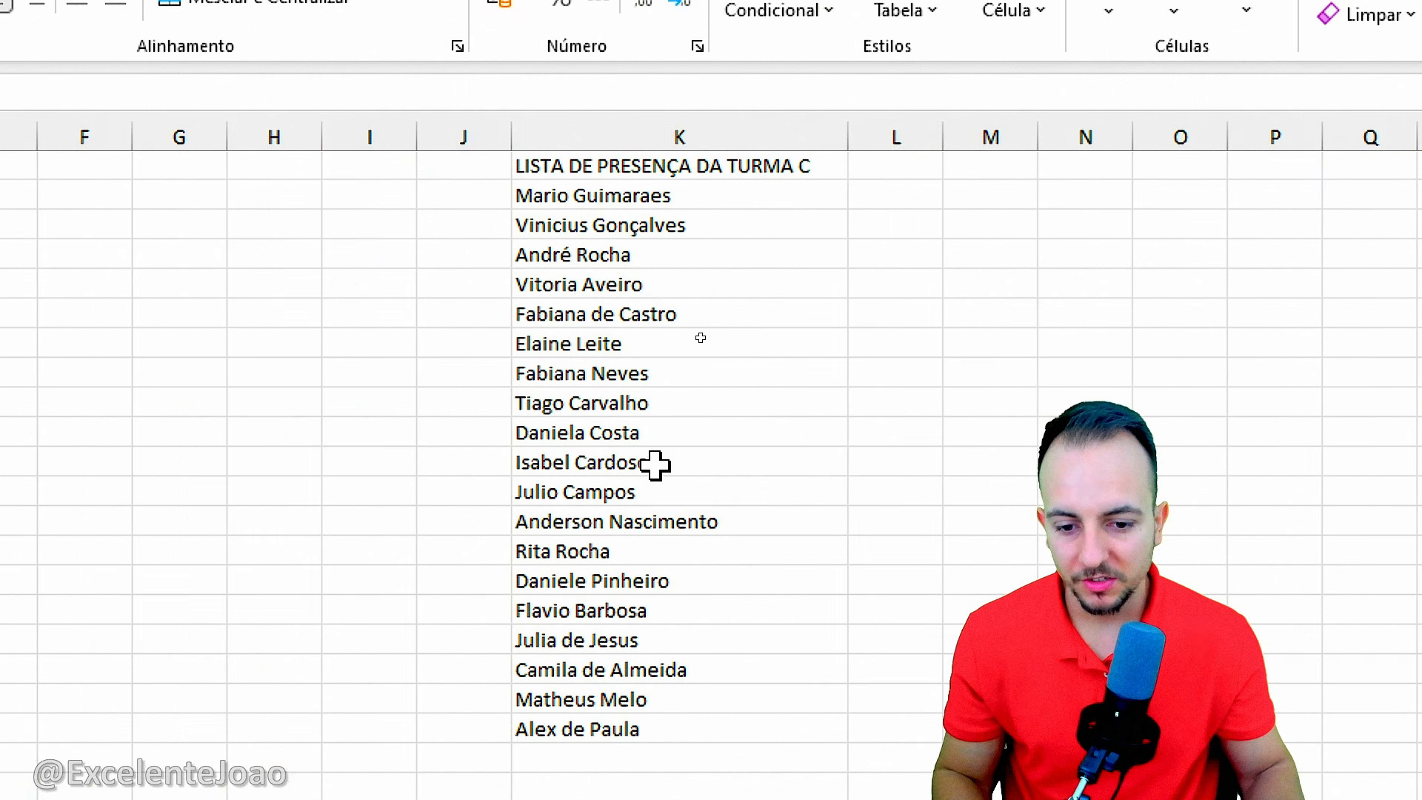
drag(494, 428, 663, 474)
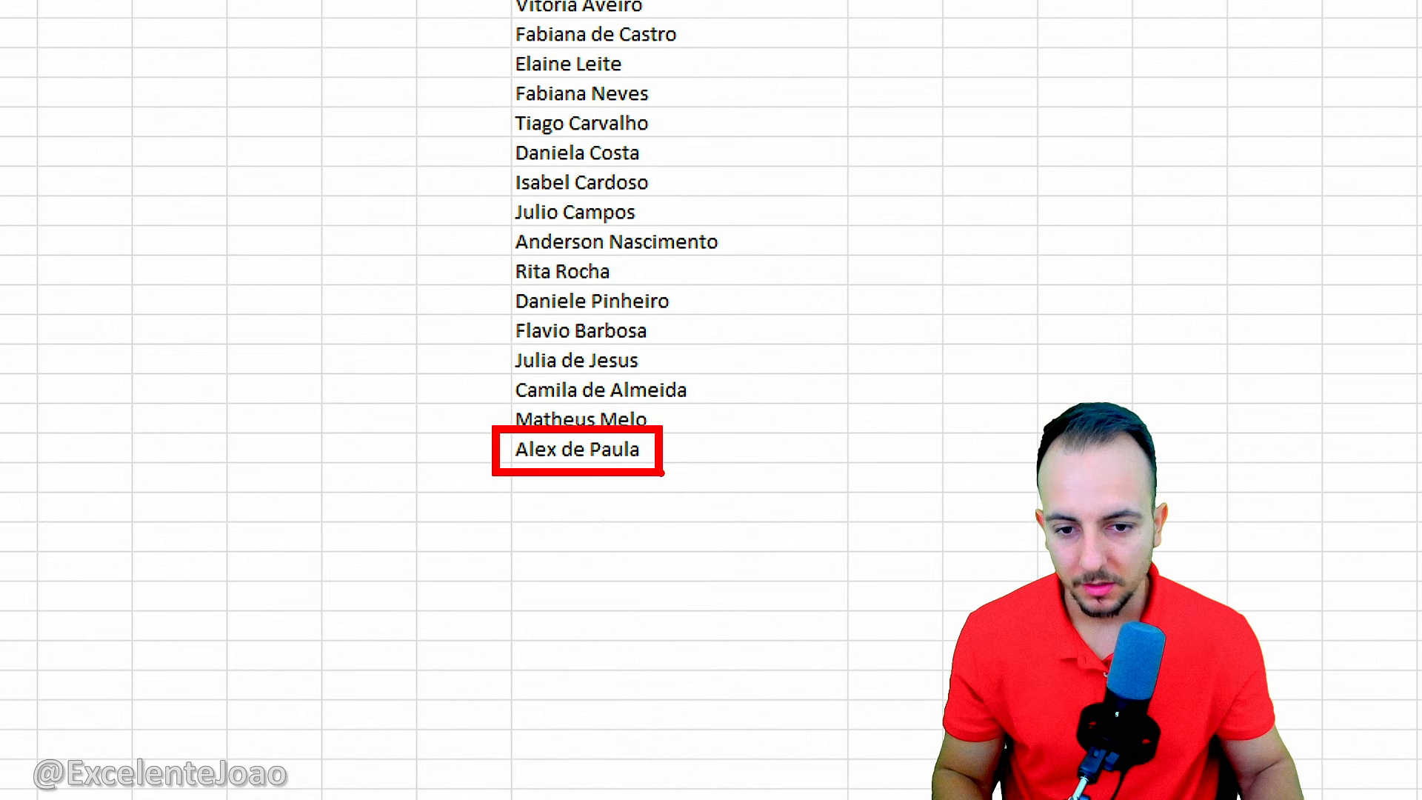
key(Escape)
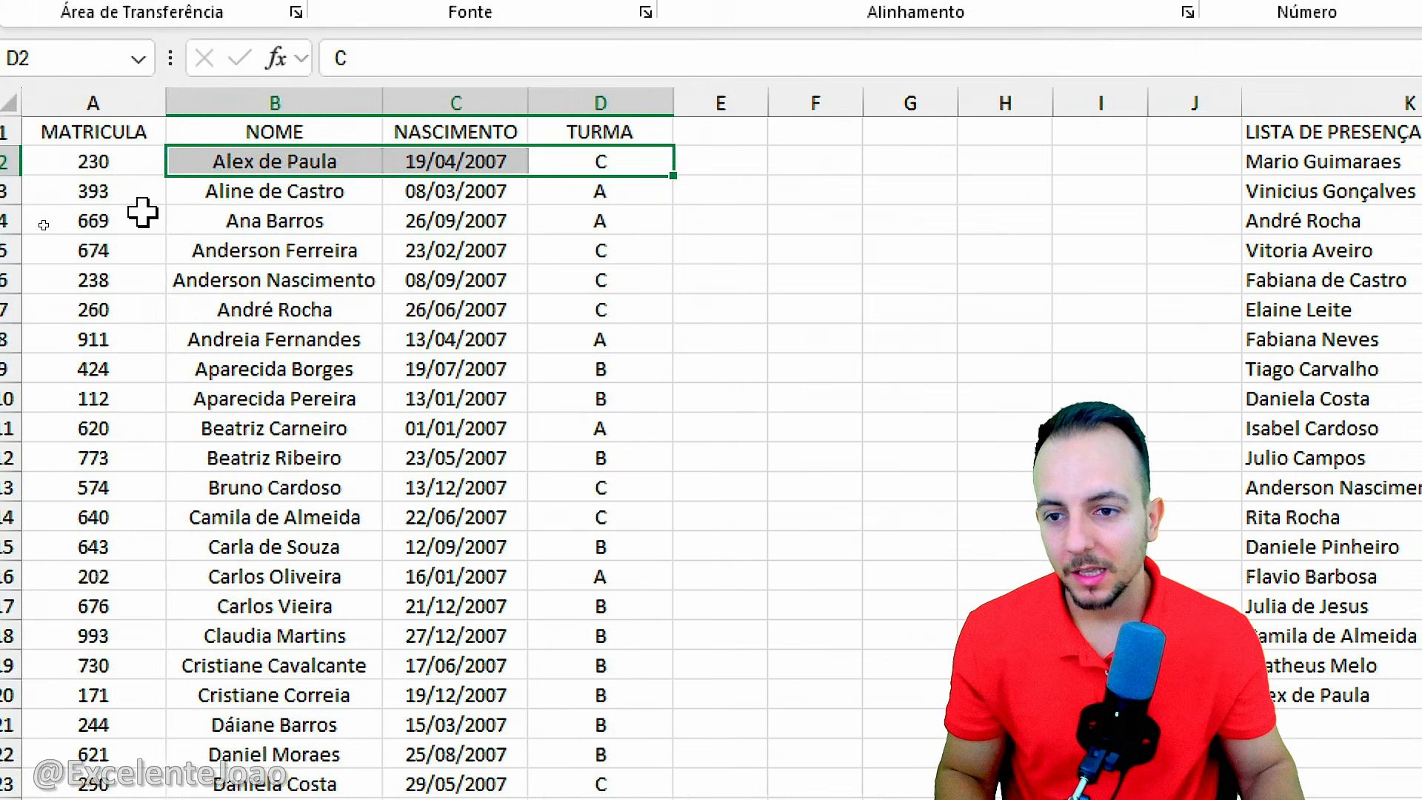
click(277, 102)
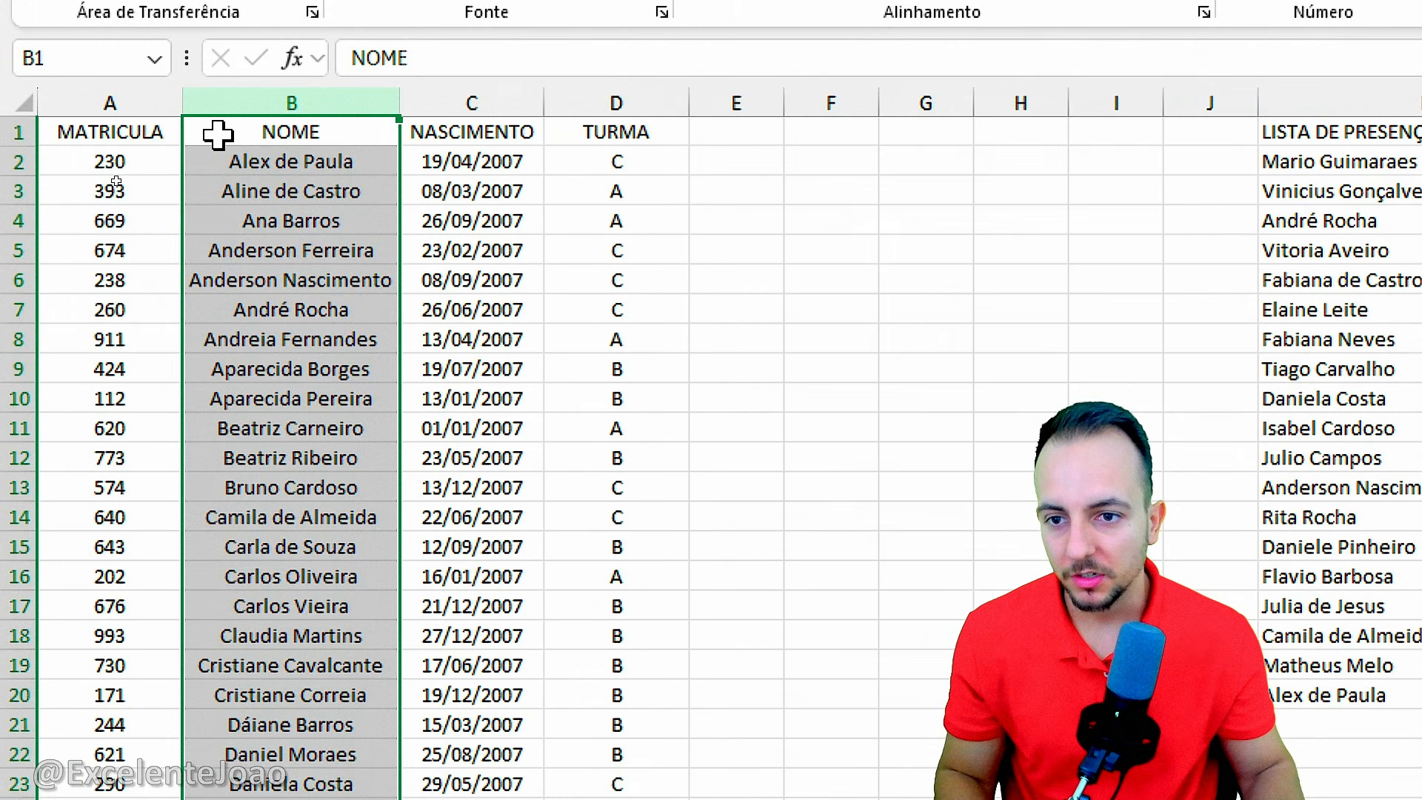
scroll(339, 197, down, 7)
scroll(385, 193, up, 7)
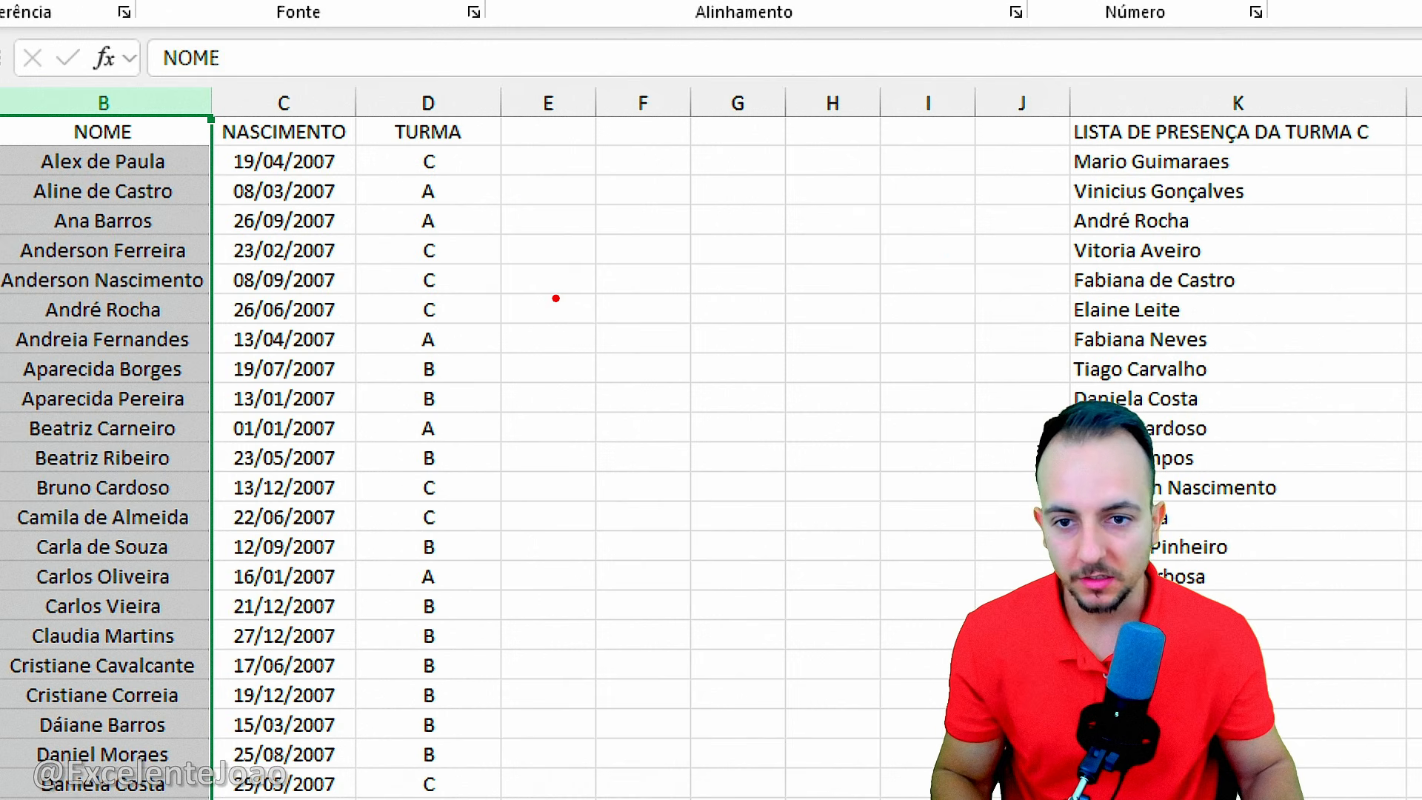
Step: Enter example presence marks of 1 in E2 and 0 in E5, and clear the contents of column E
click(528, 151)
text(1)
click(589, 308)
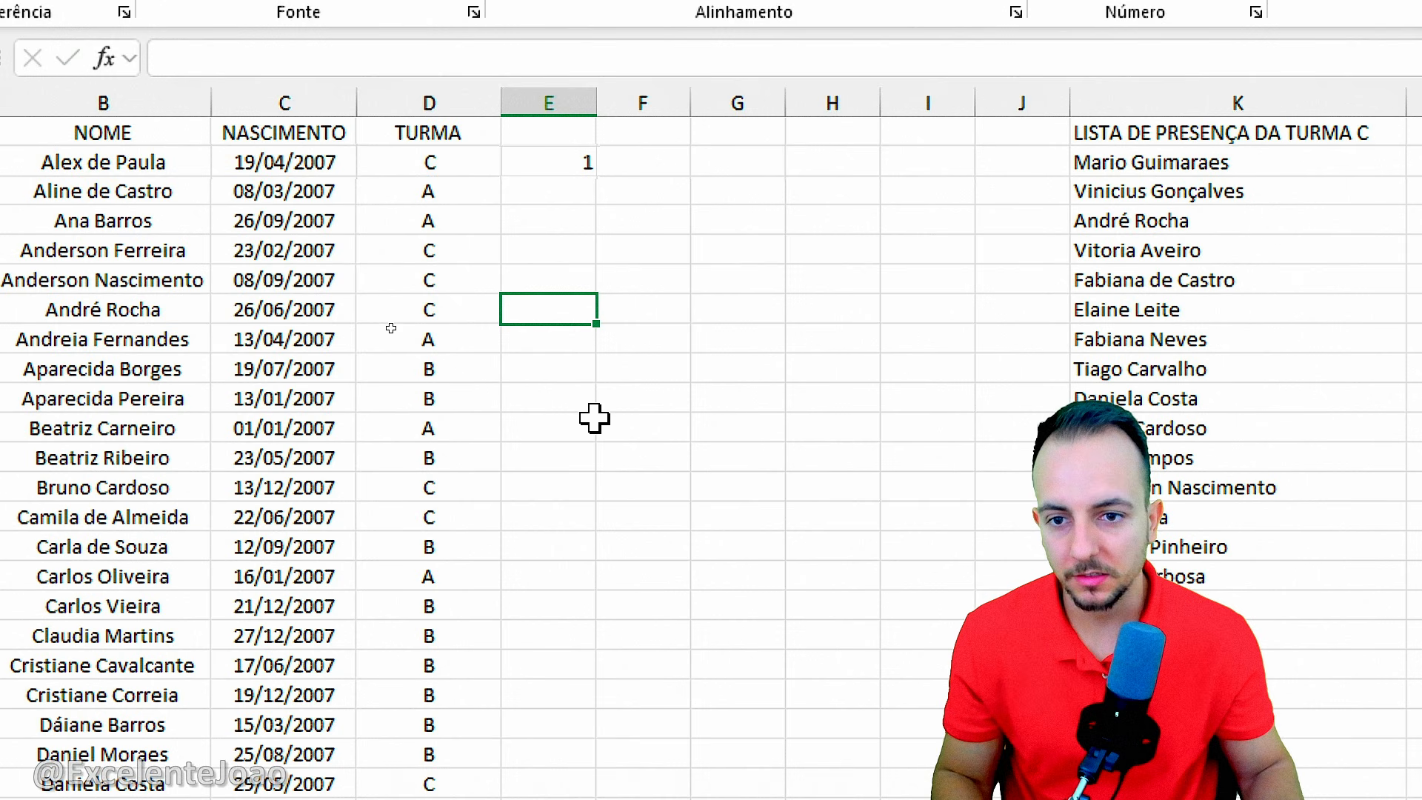
click(146, 249)
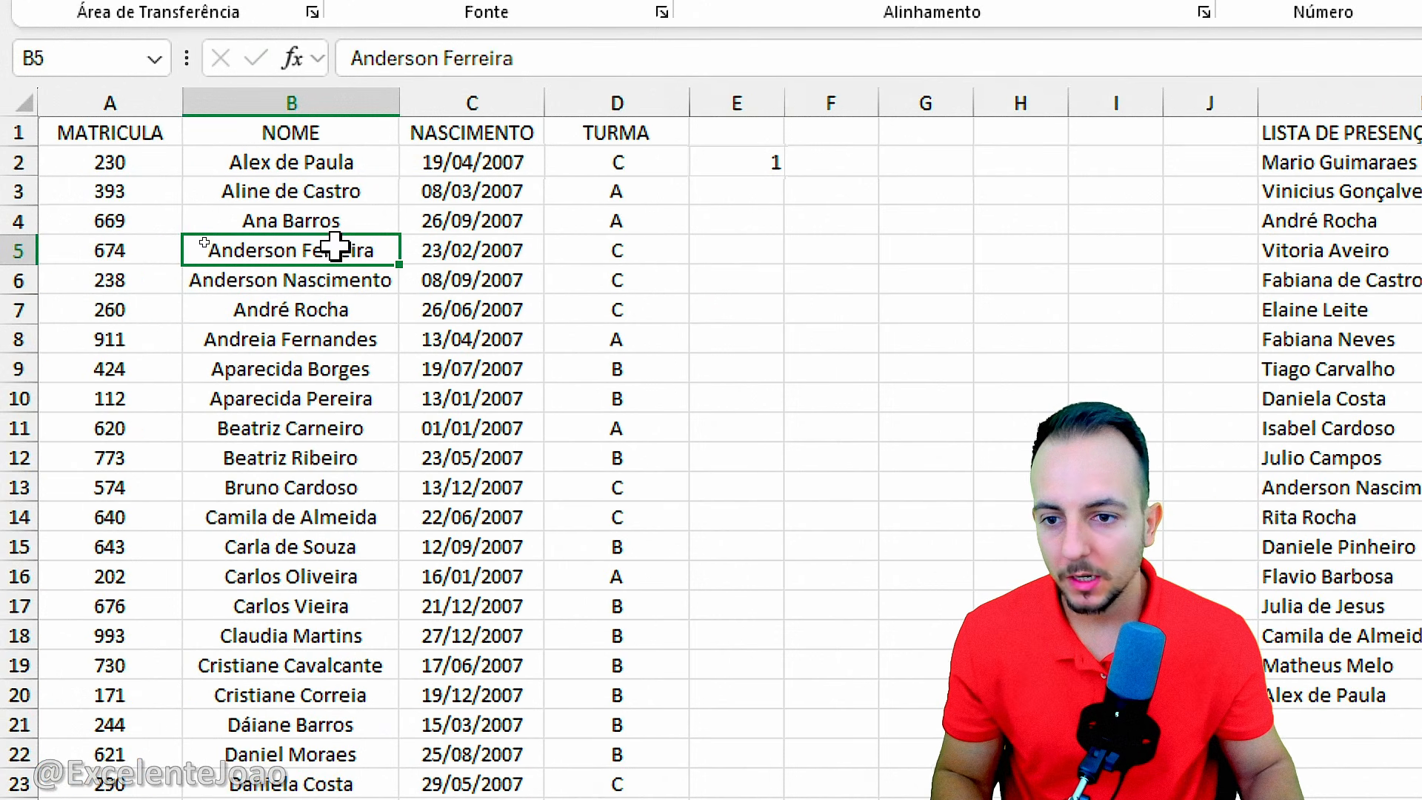
drag(335, 247, 692, 238)
click(746, 254)
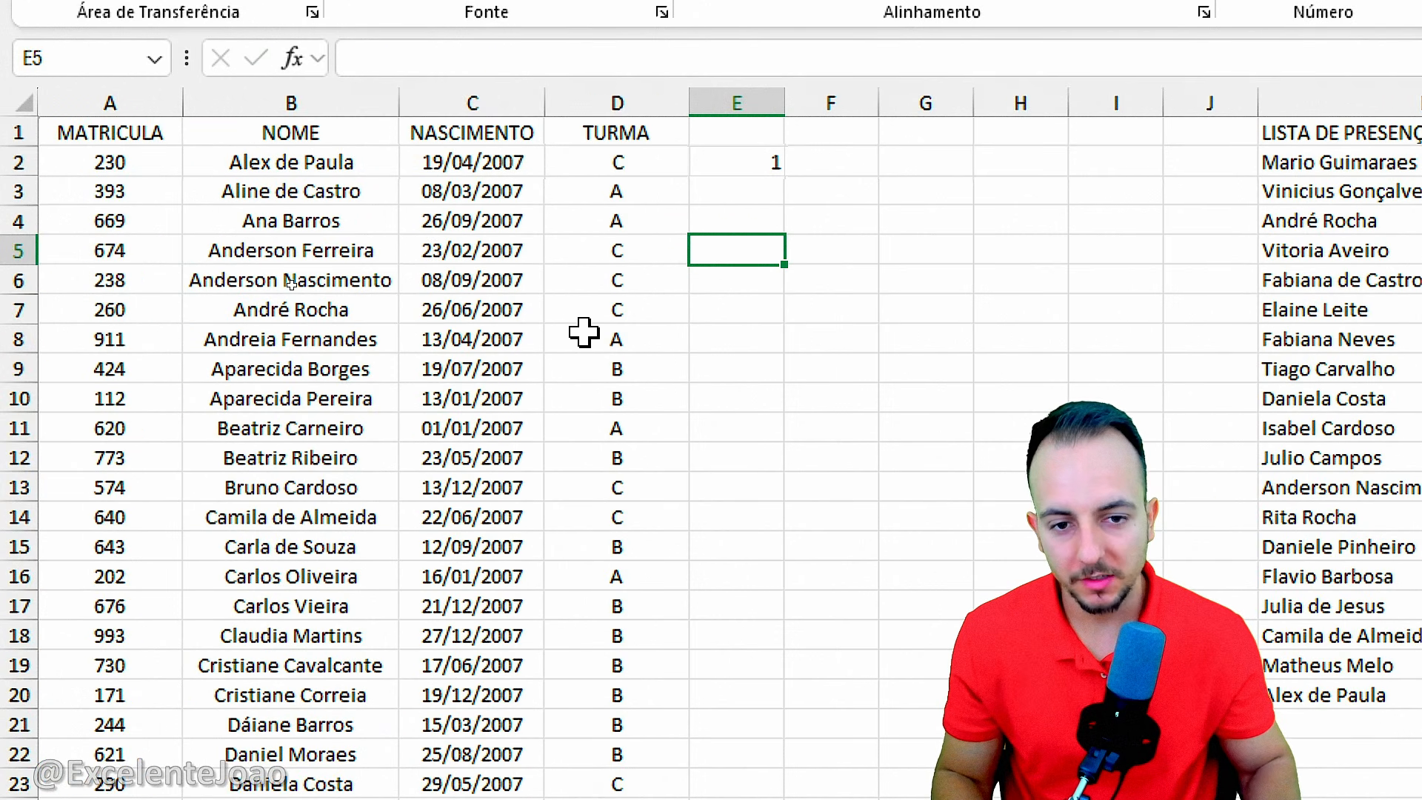
text(0)
key(Return)
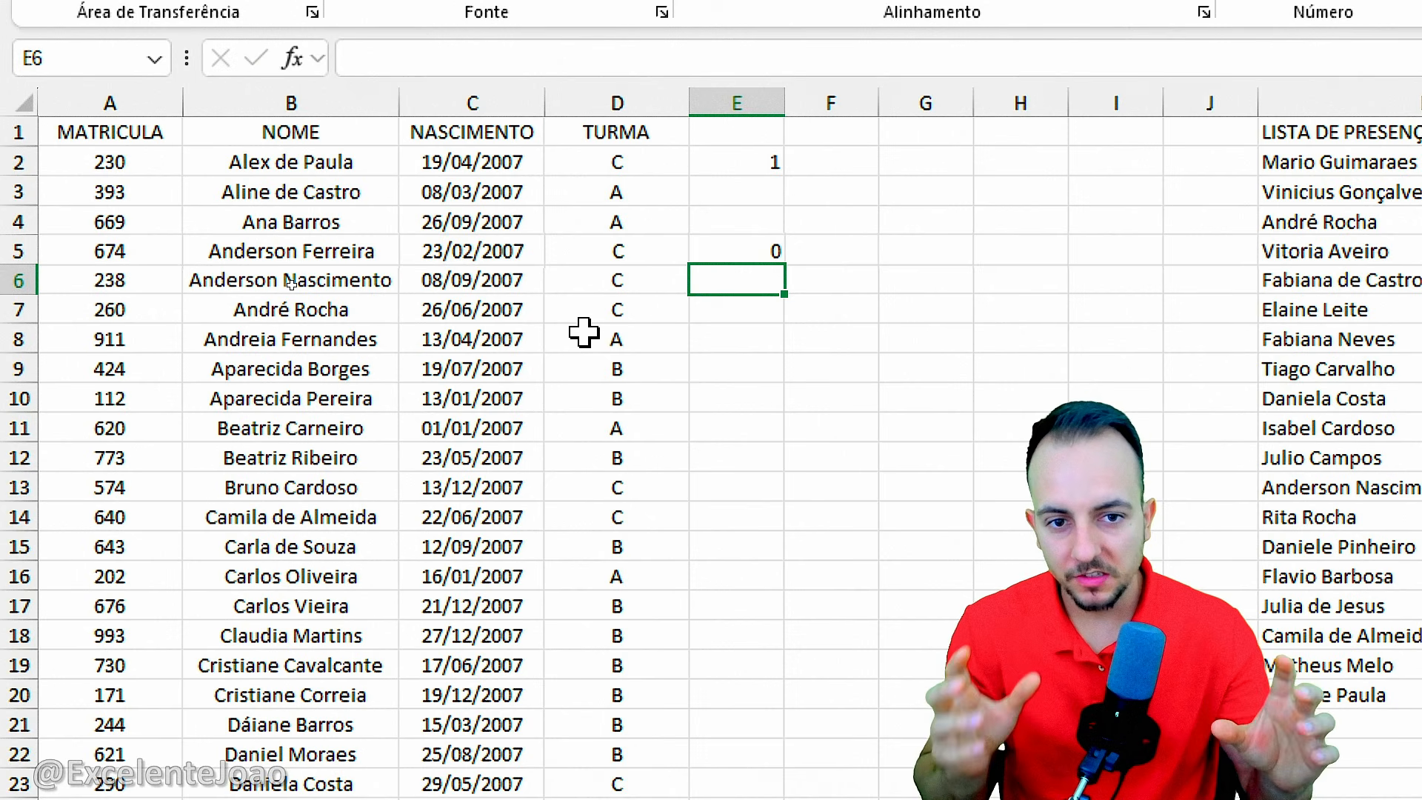
click(737, 103)
key(Delete)
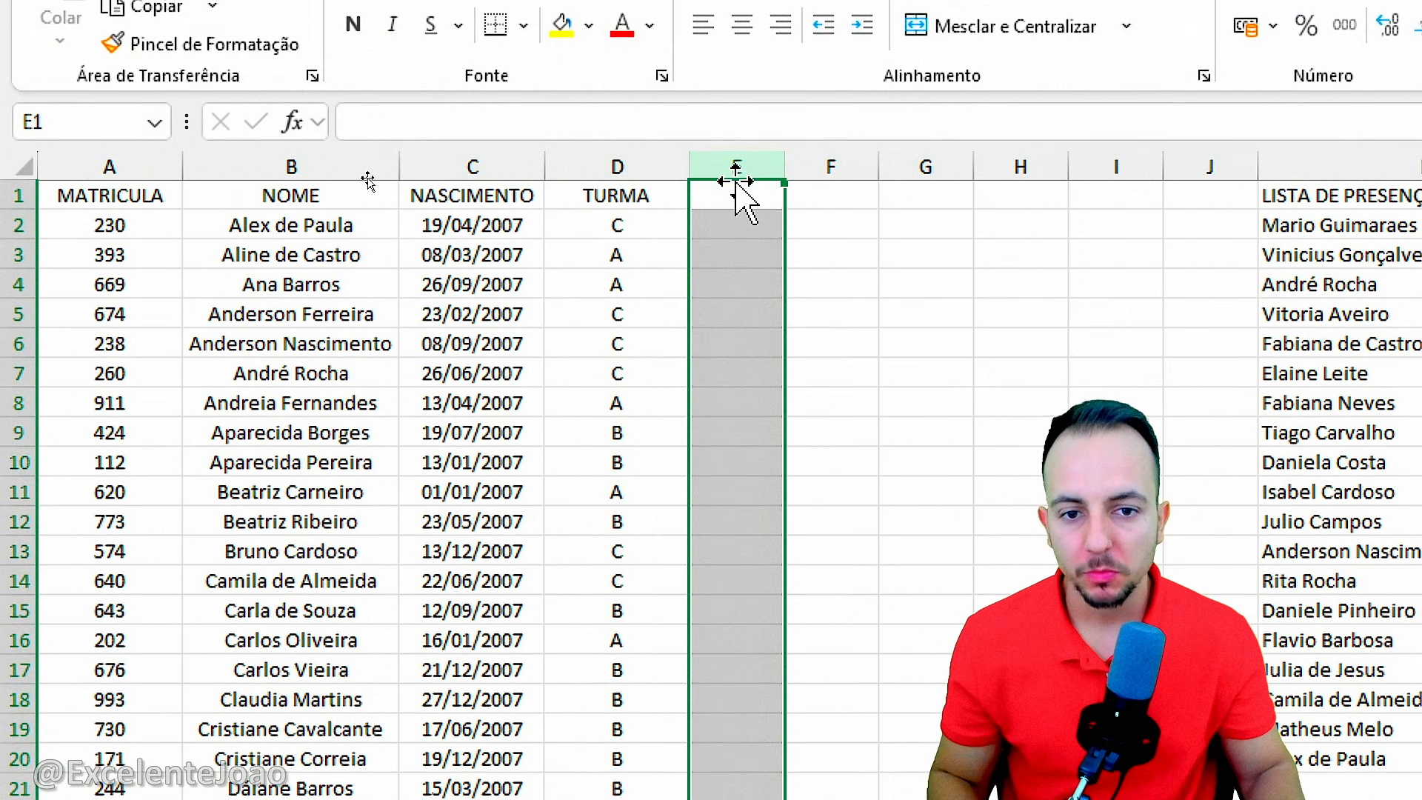
Step: Enter CONT.SE as the column header in cell E1, beside the TURMA header
click(737, 219)
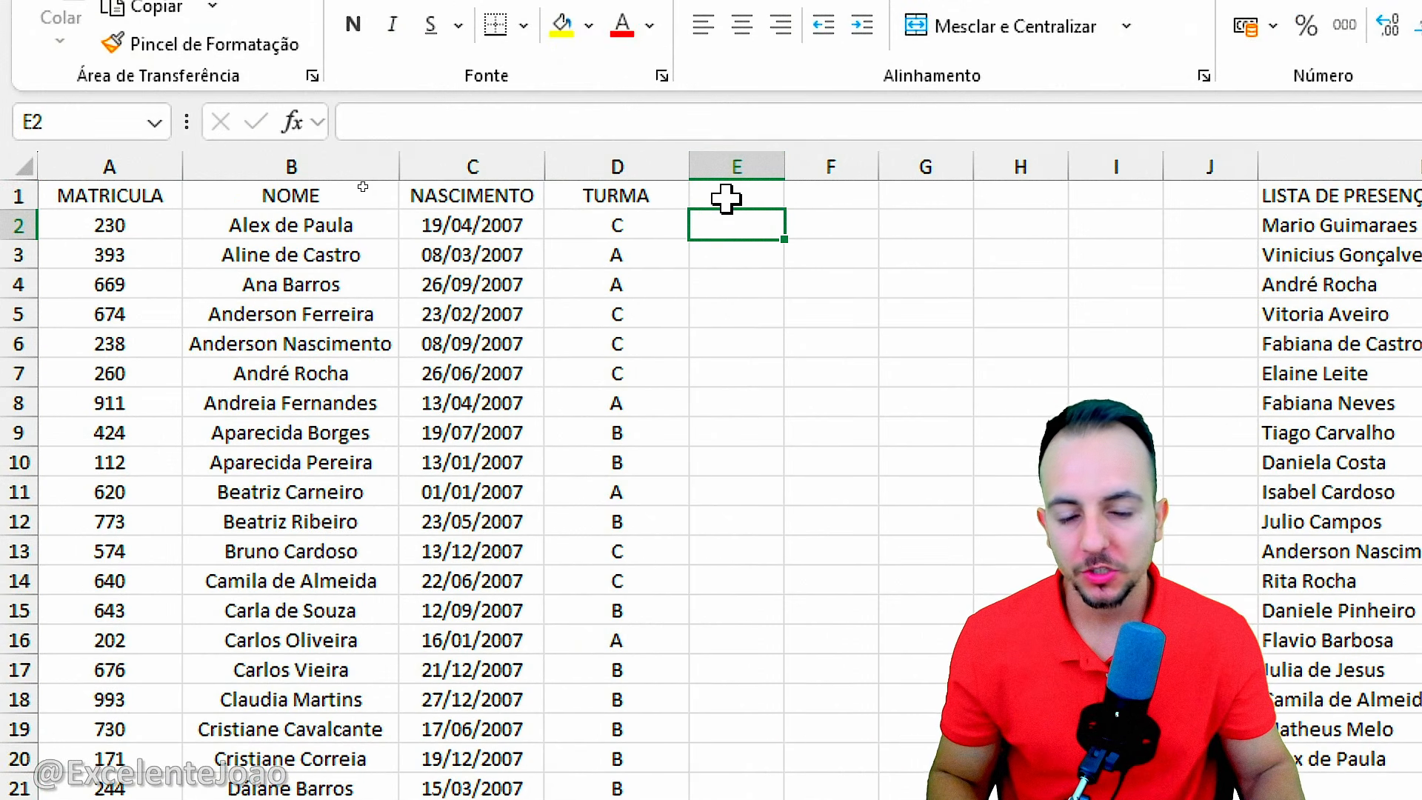
click(730, 196)
text(CONT.SE)
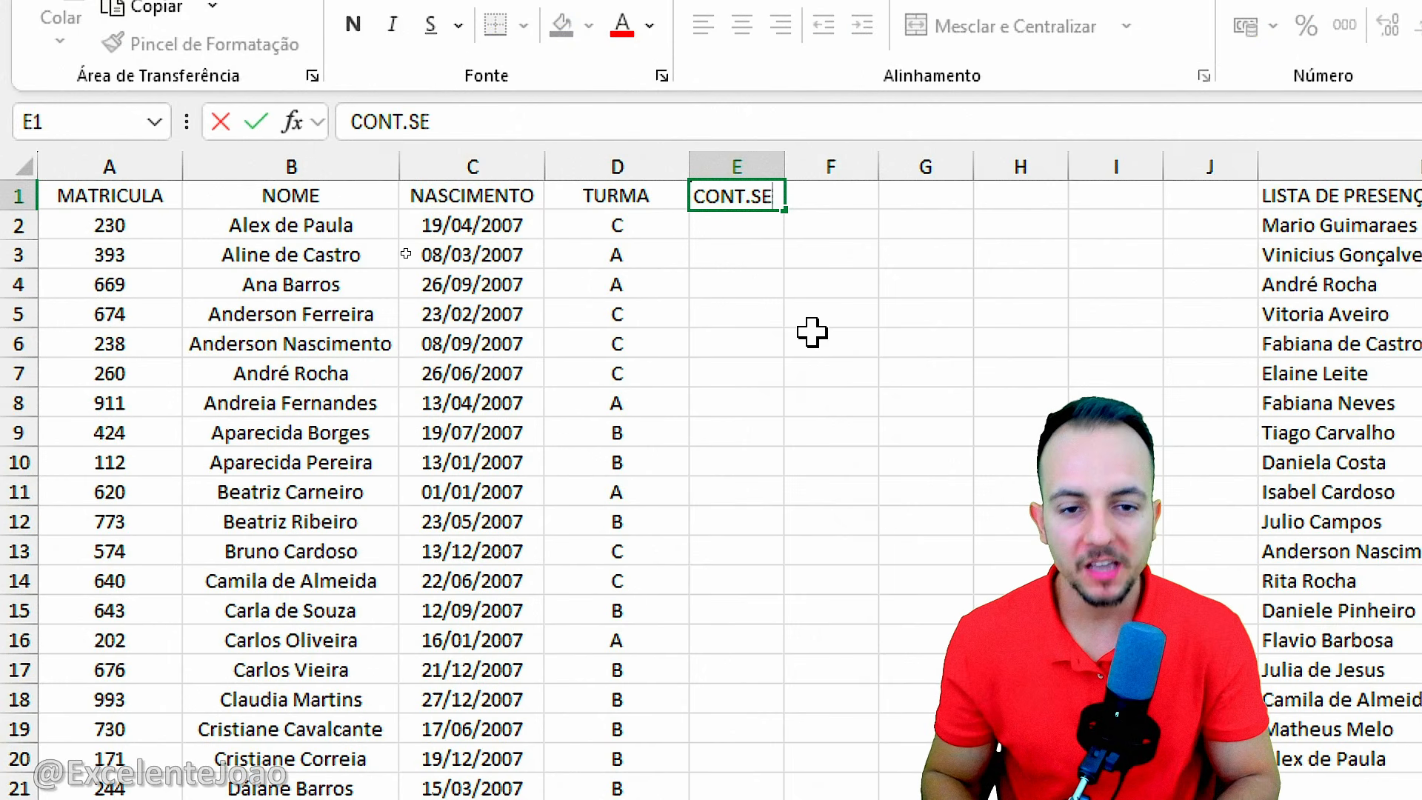
key(Return)
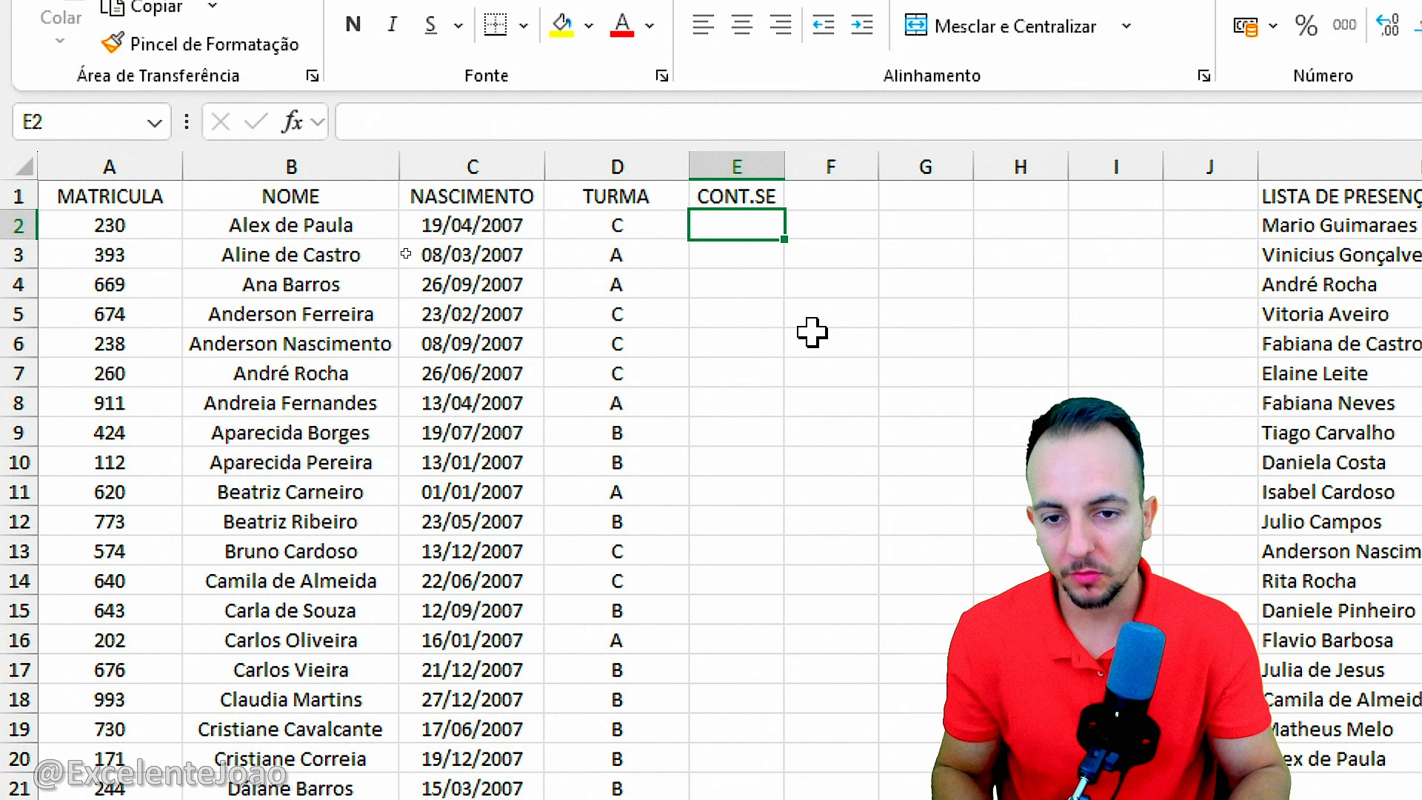
Step: Enter =CONT.SE(K:K;B2) in cell E2 to count the first student's name in the Turma C attendance list
text(=CONT)
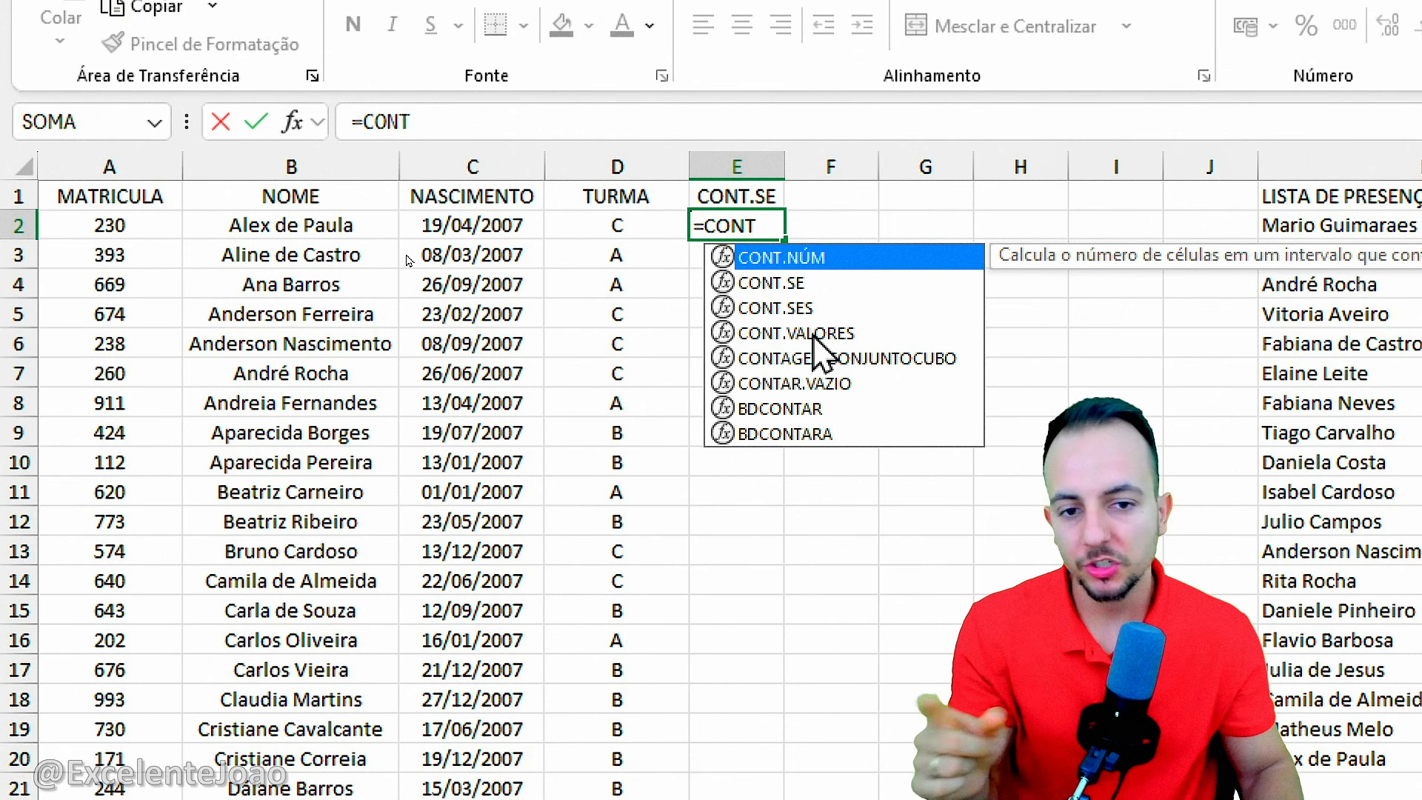
double_click(814, 288)
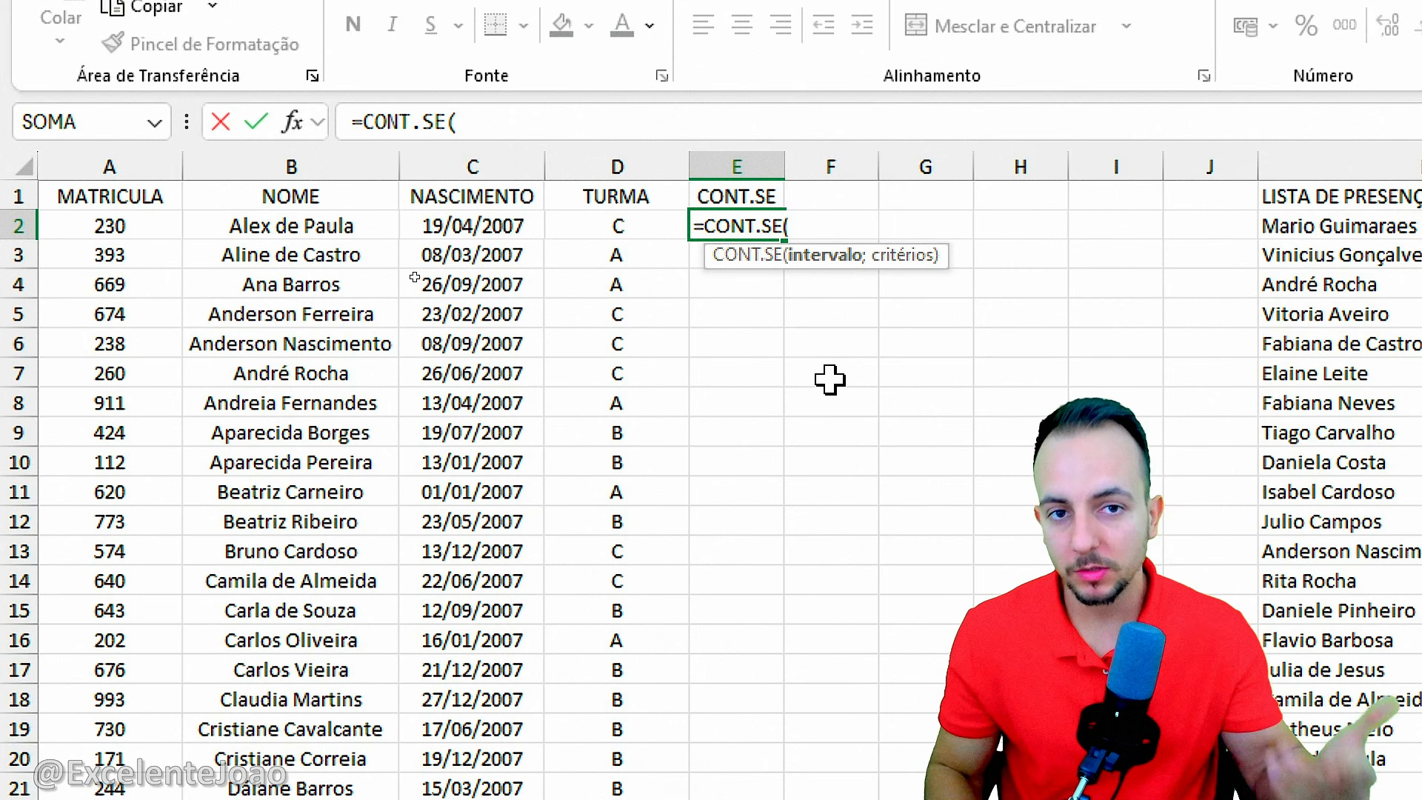
mouse_move(210, 210)
mouse_down()
mouse_move(376, 242)
mouse_move(225, 277)
mouse_move(201, 268)
mouse_move(373, 299)
mouse_up()
key(Escape)
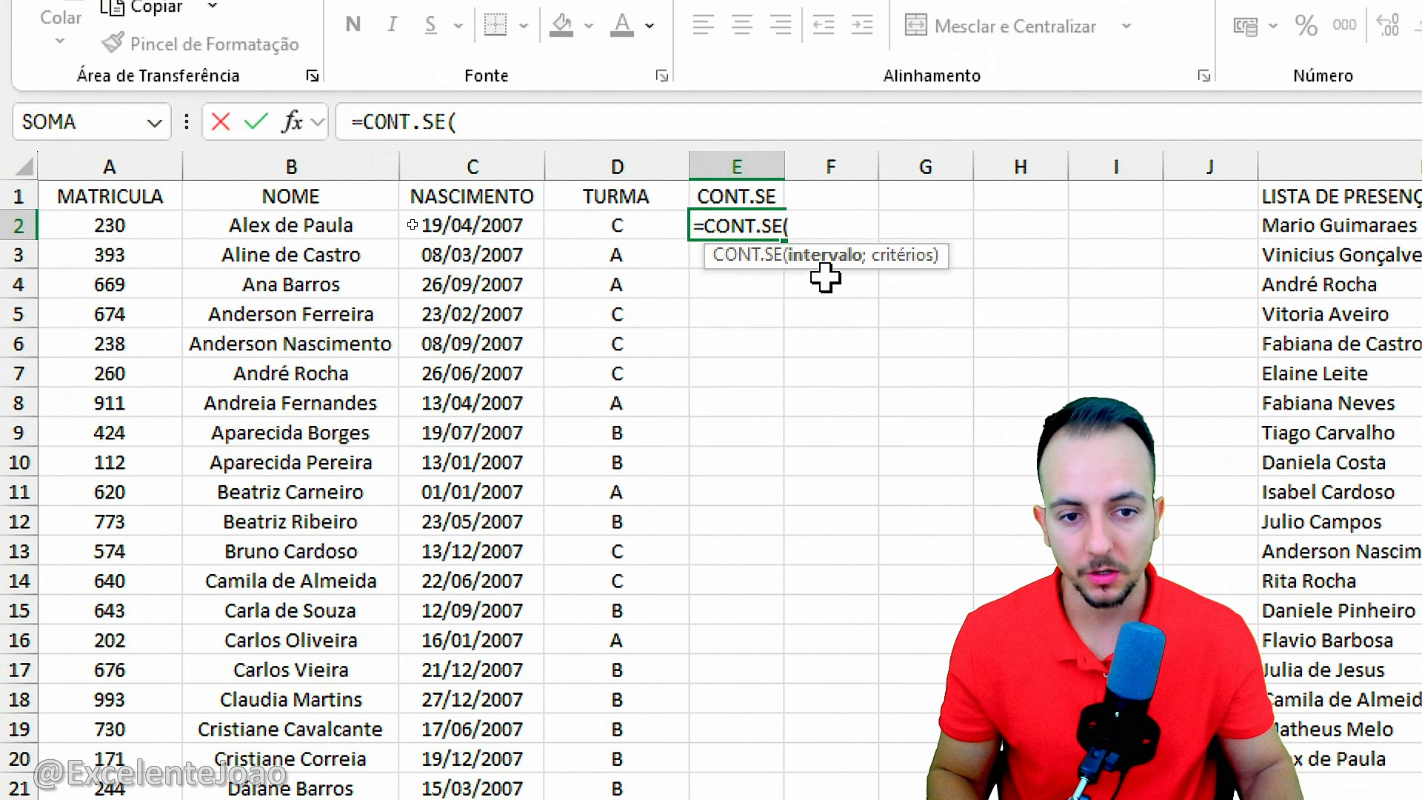
drag(787, 239, 833, 246)
key(Escape)
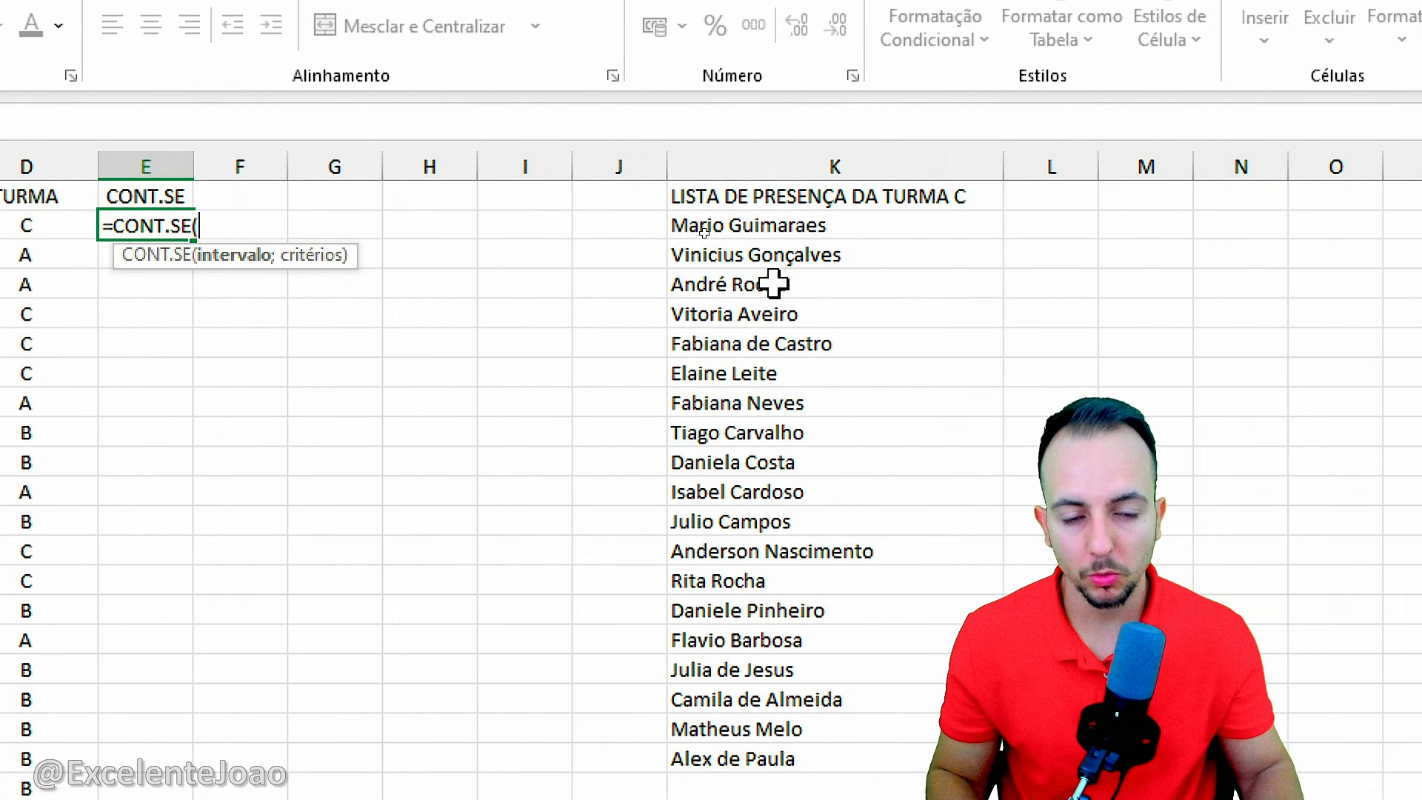
drag(843, 138, 874, 89)
key(Escape)
click(841, 159)
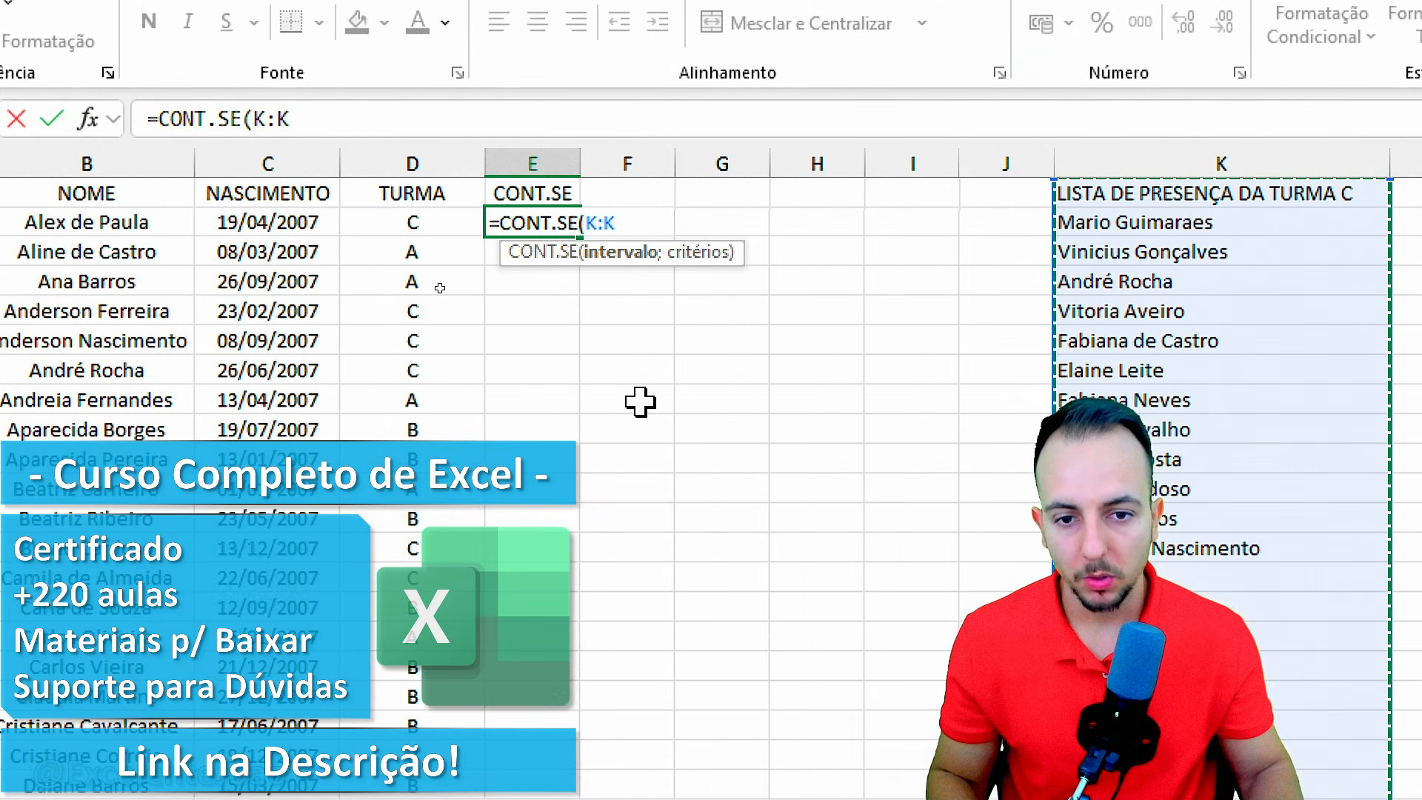
text(;)
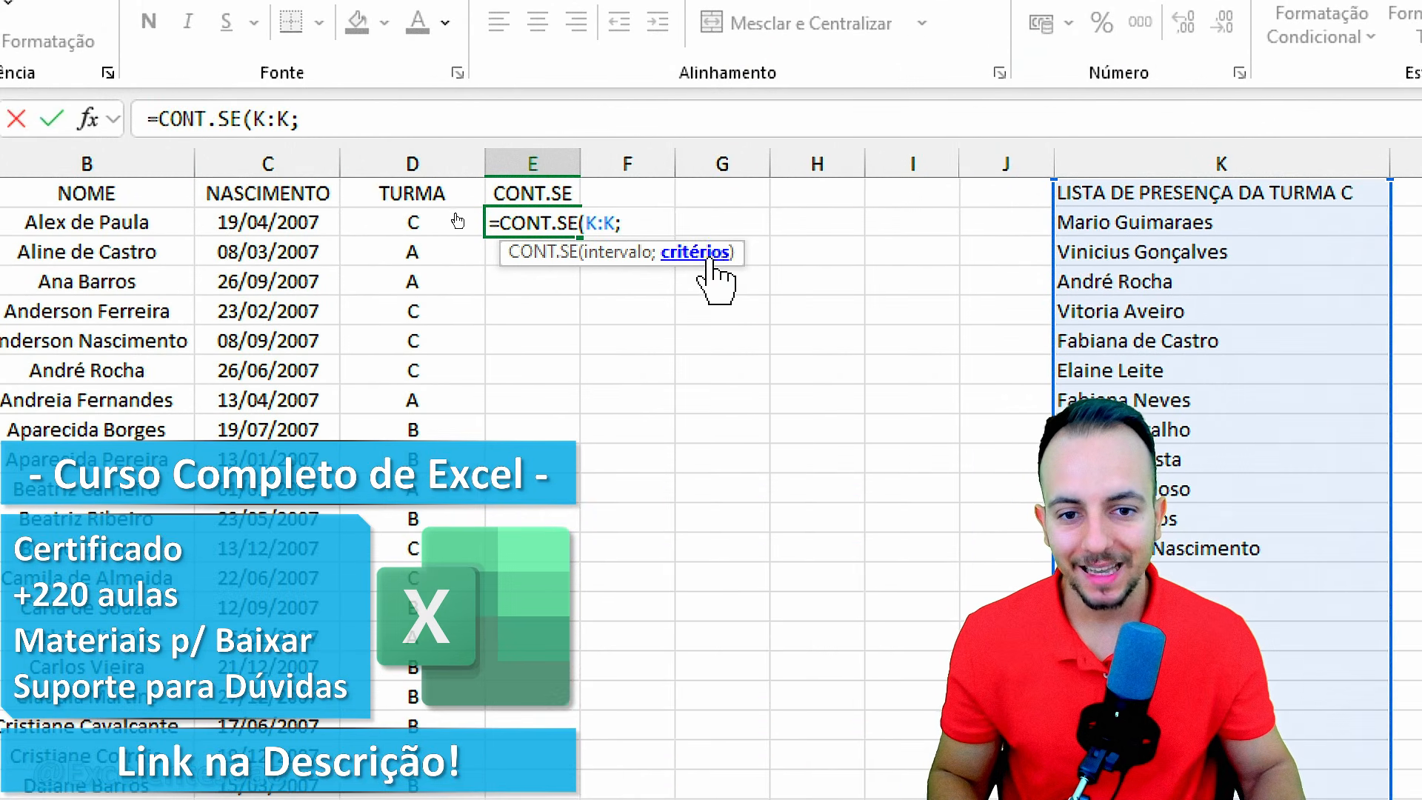
click(92, 224)
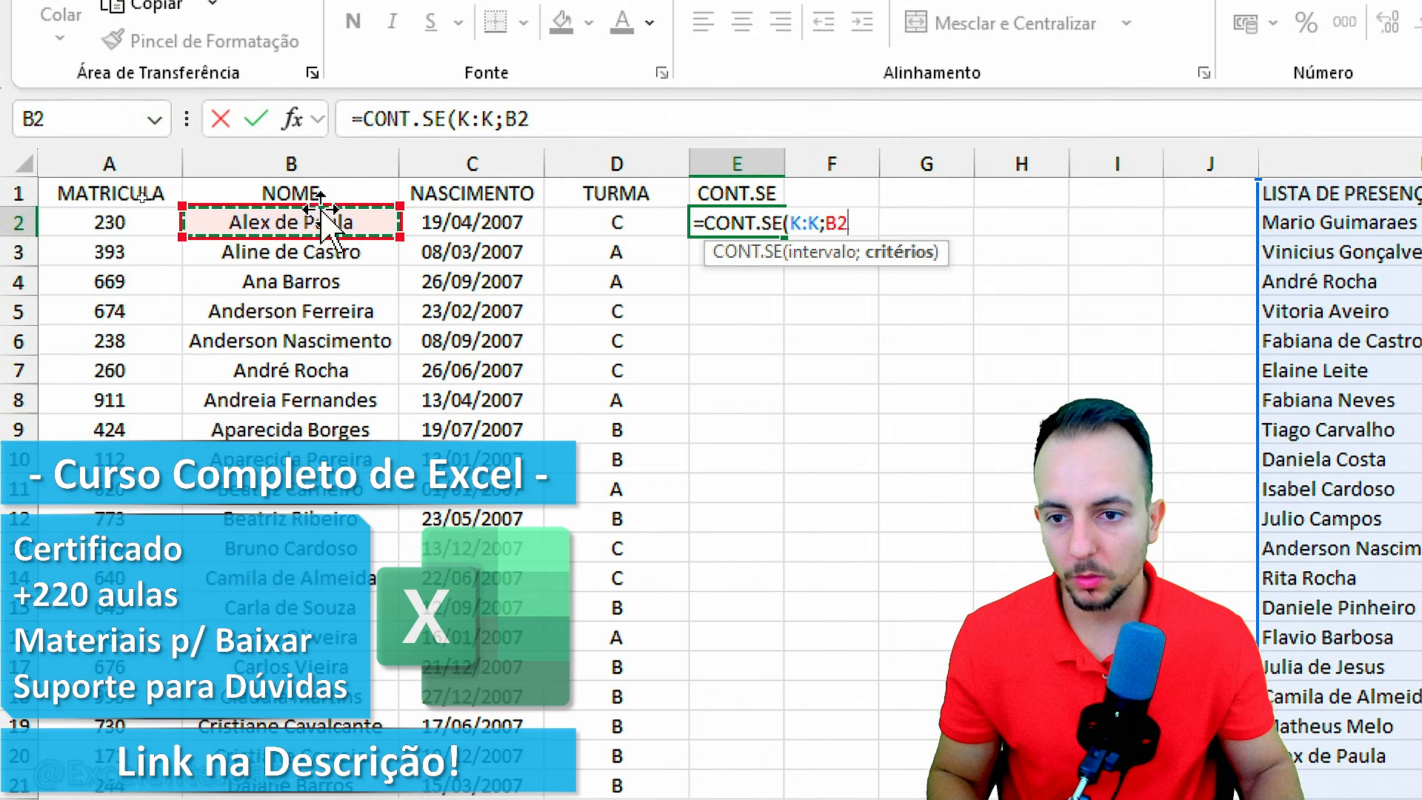
key(Return)
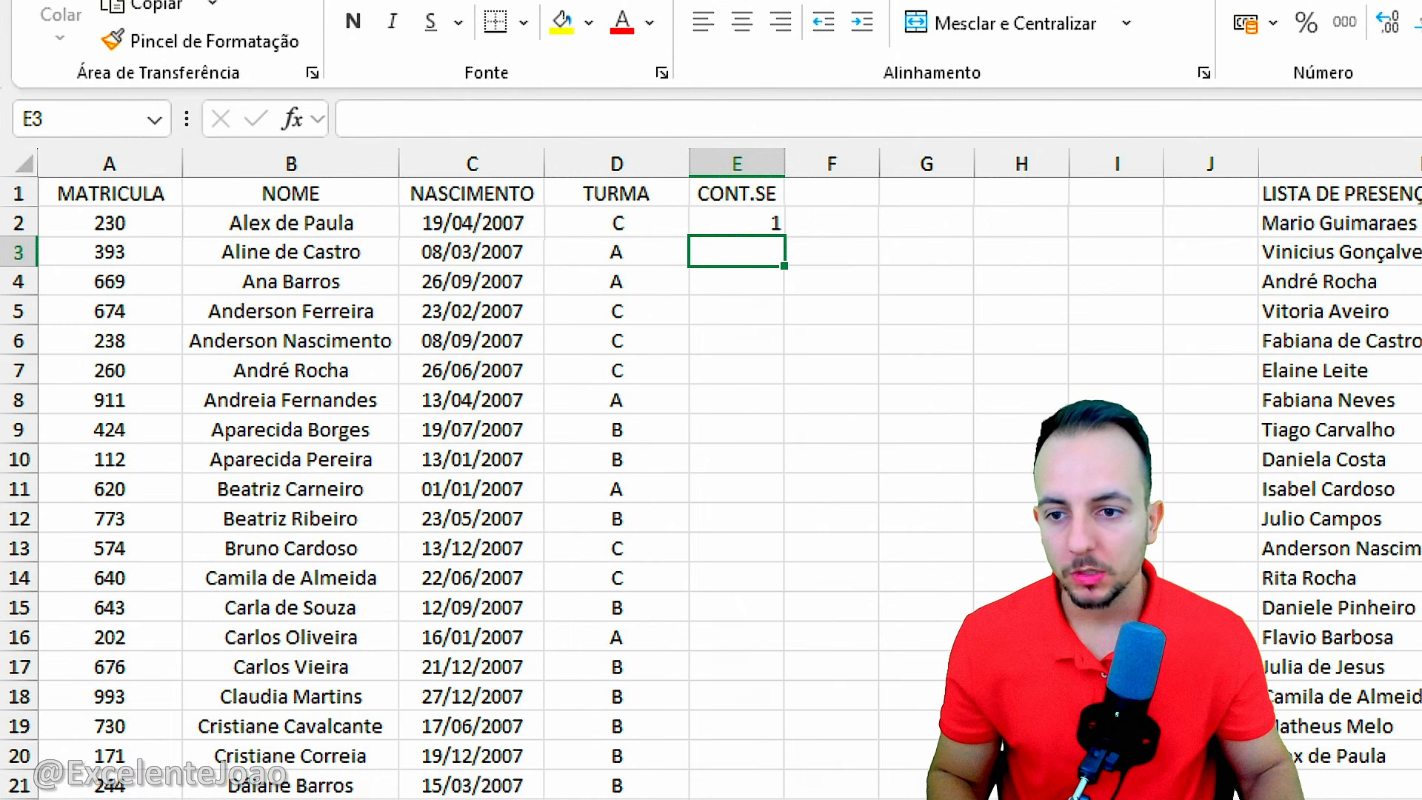
drag(211, 205, 367, 246)
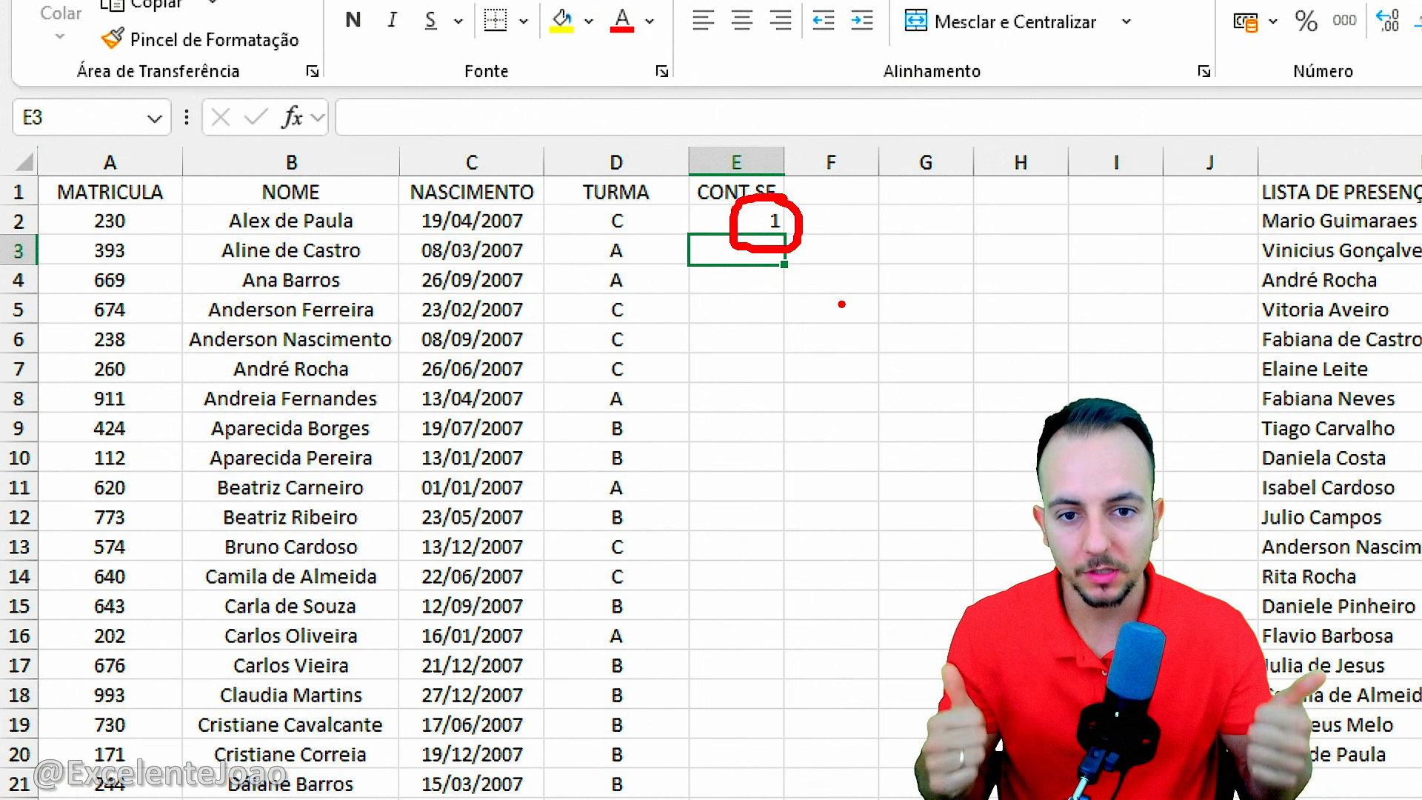
Step: Fill the CONT.SE formula from E2 down to E9 and check the results for the students in rows 5 to 7
click(763, 218)
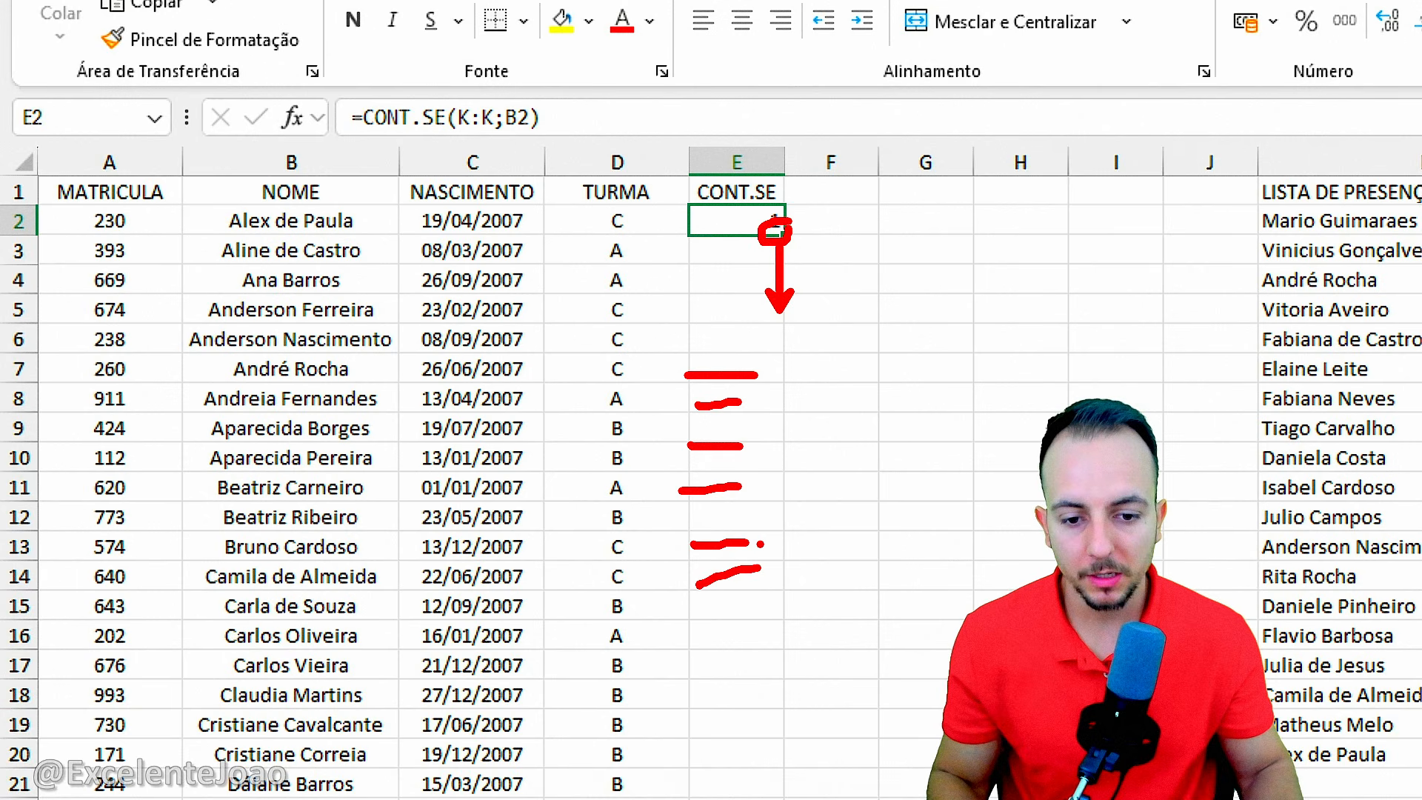
drag(783, 240, 783, 448)
click(864, 372)
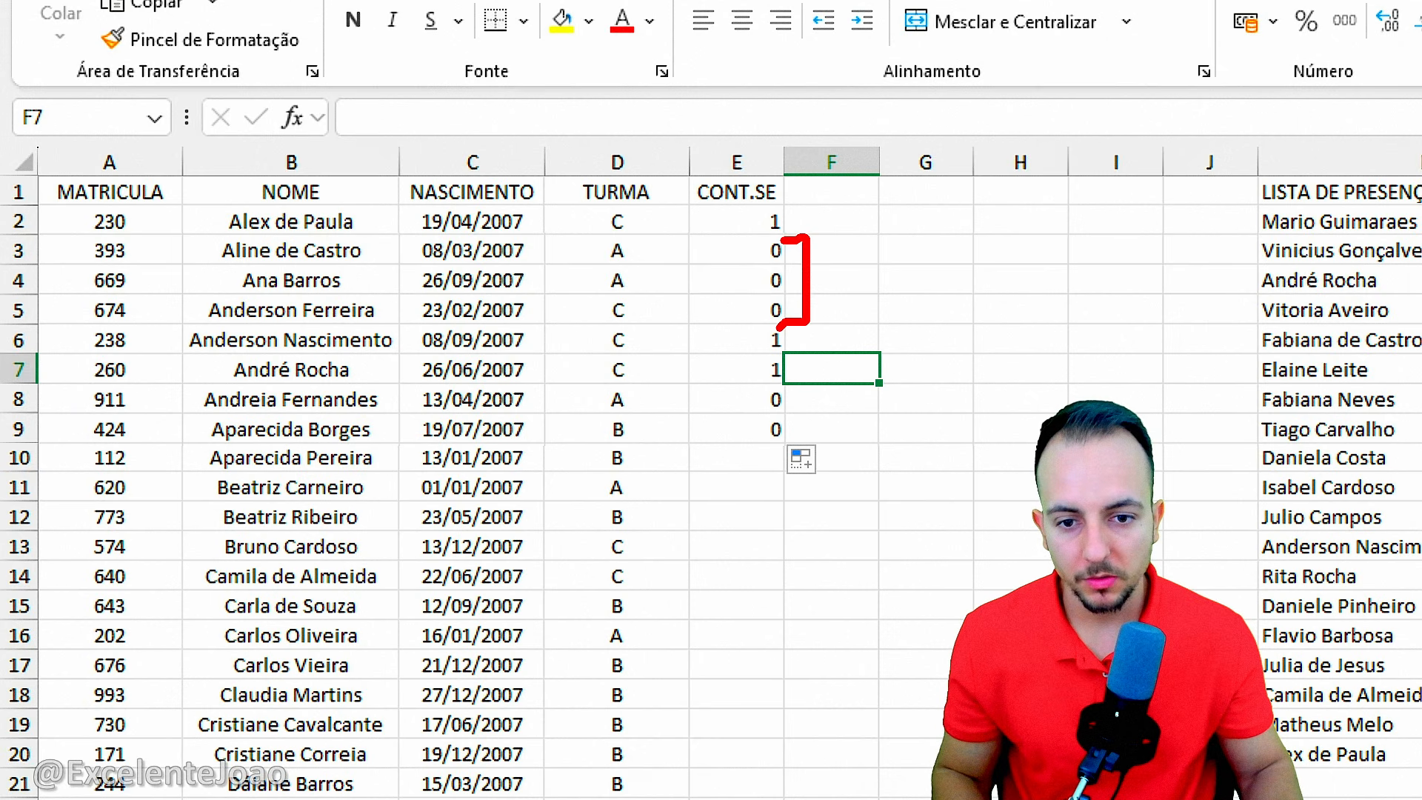
drag(198, 288, 406, 331)
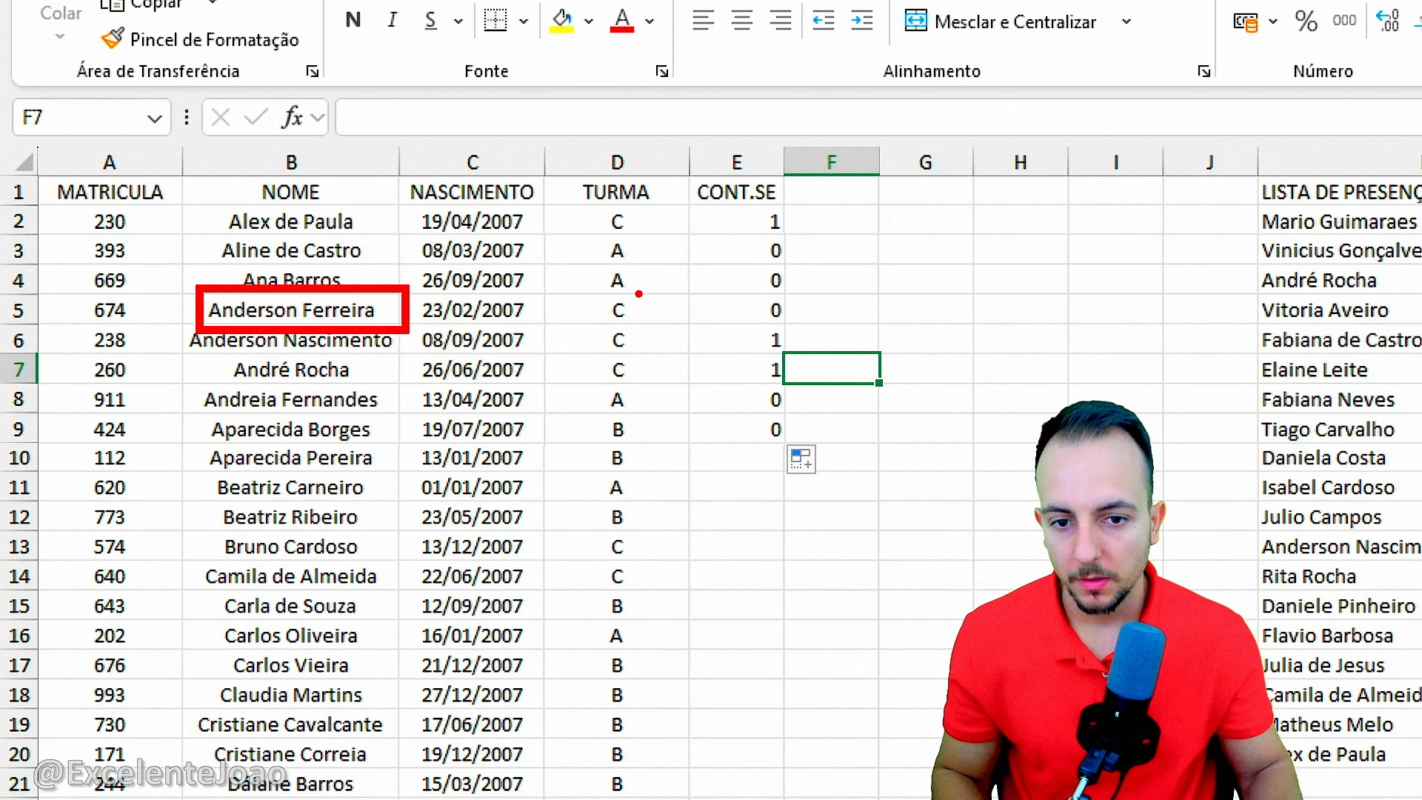
drag(636, 315, 655, 326)
mouse_move(738, 292)
mouse_down()
mouse_move(818, 326)
mouse_move(756, 368)
mouse_move(603, 381)
mouse_move(371, 369)
mouse_up()
key(Escape)
click(371, 340)
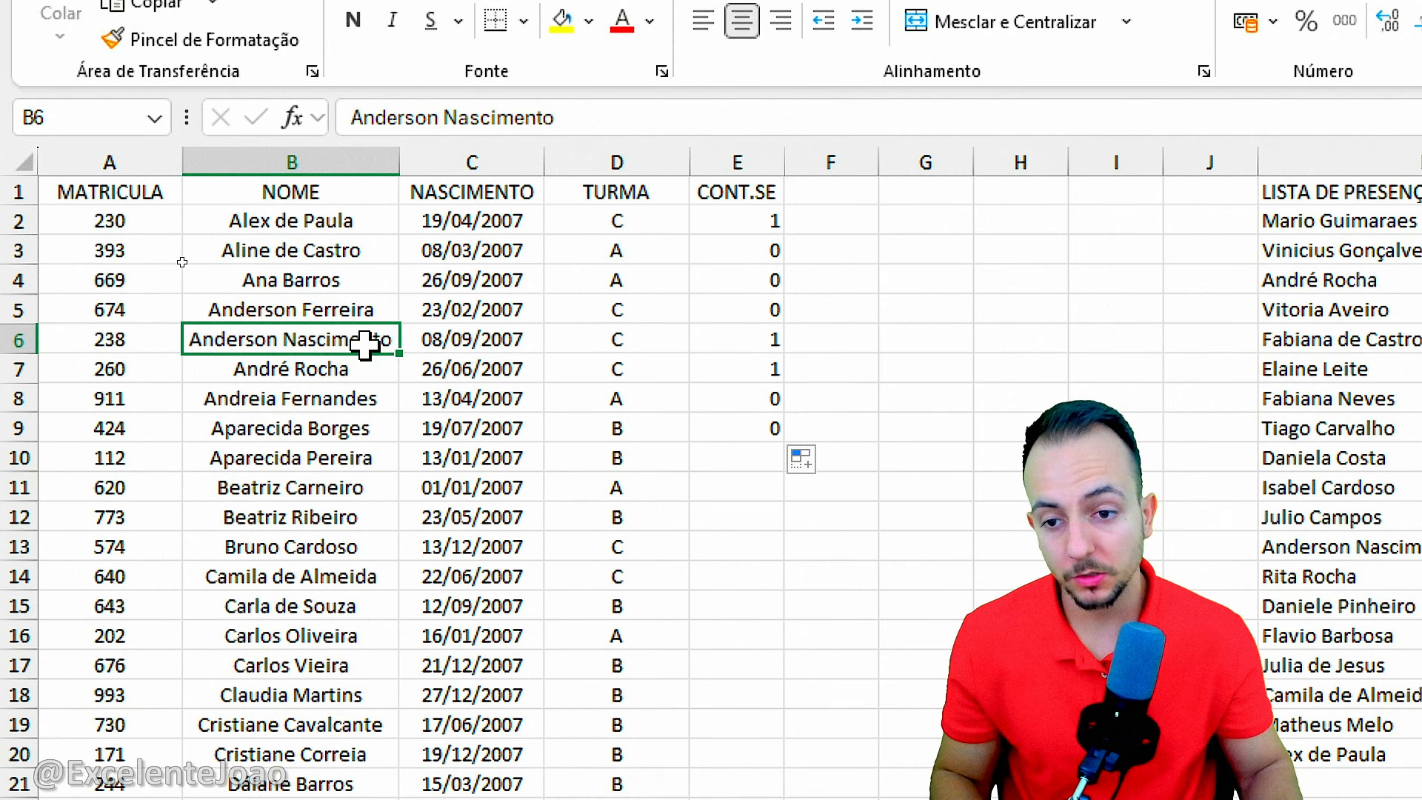
click(371, 365)
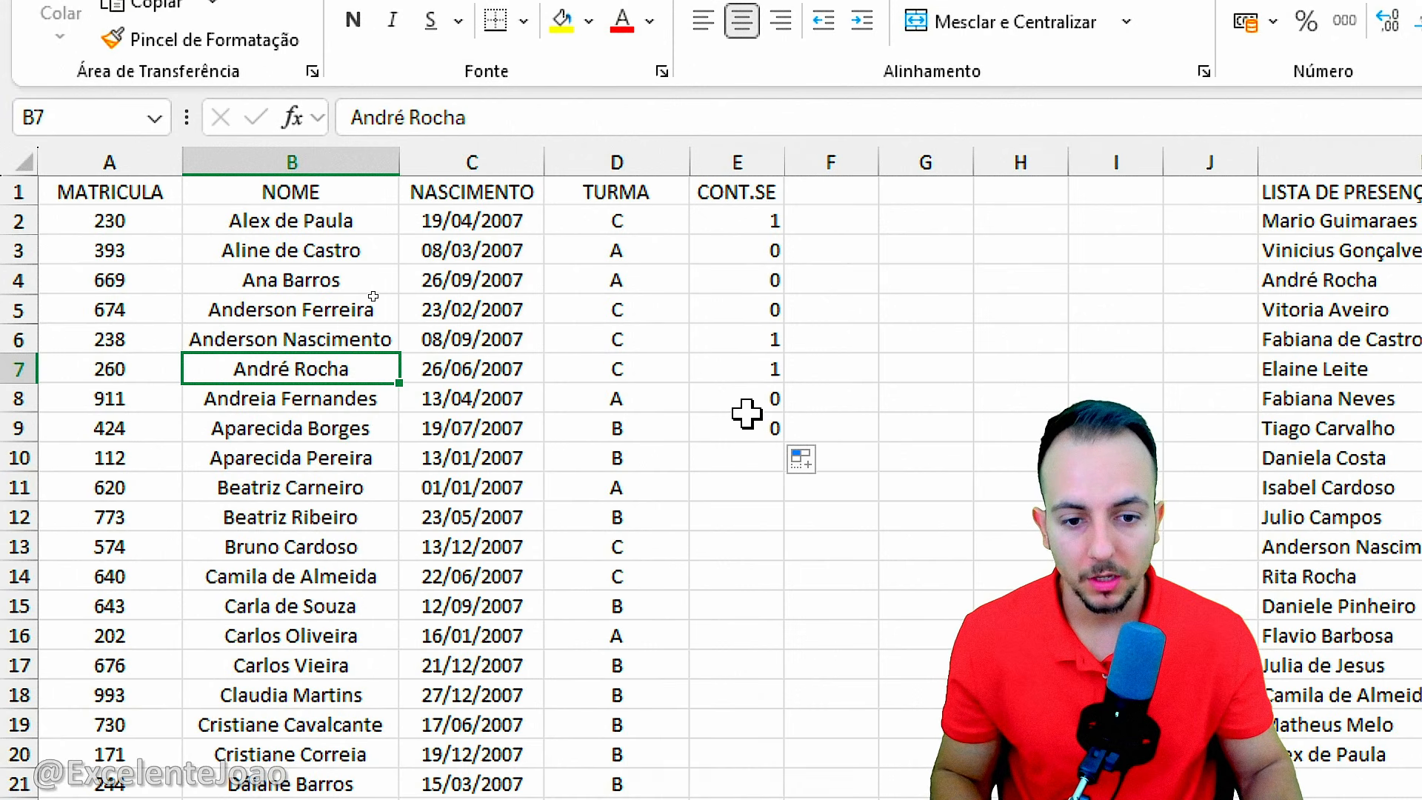
Step: Extend the CONT.SE formula from E9 down the rest of the student list
click(770, 428)
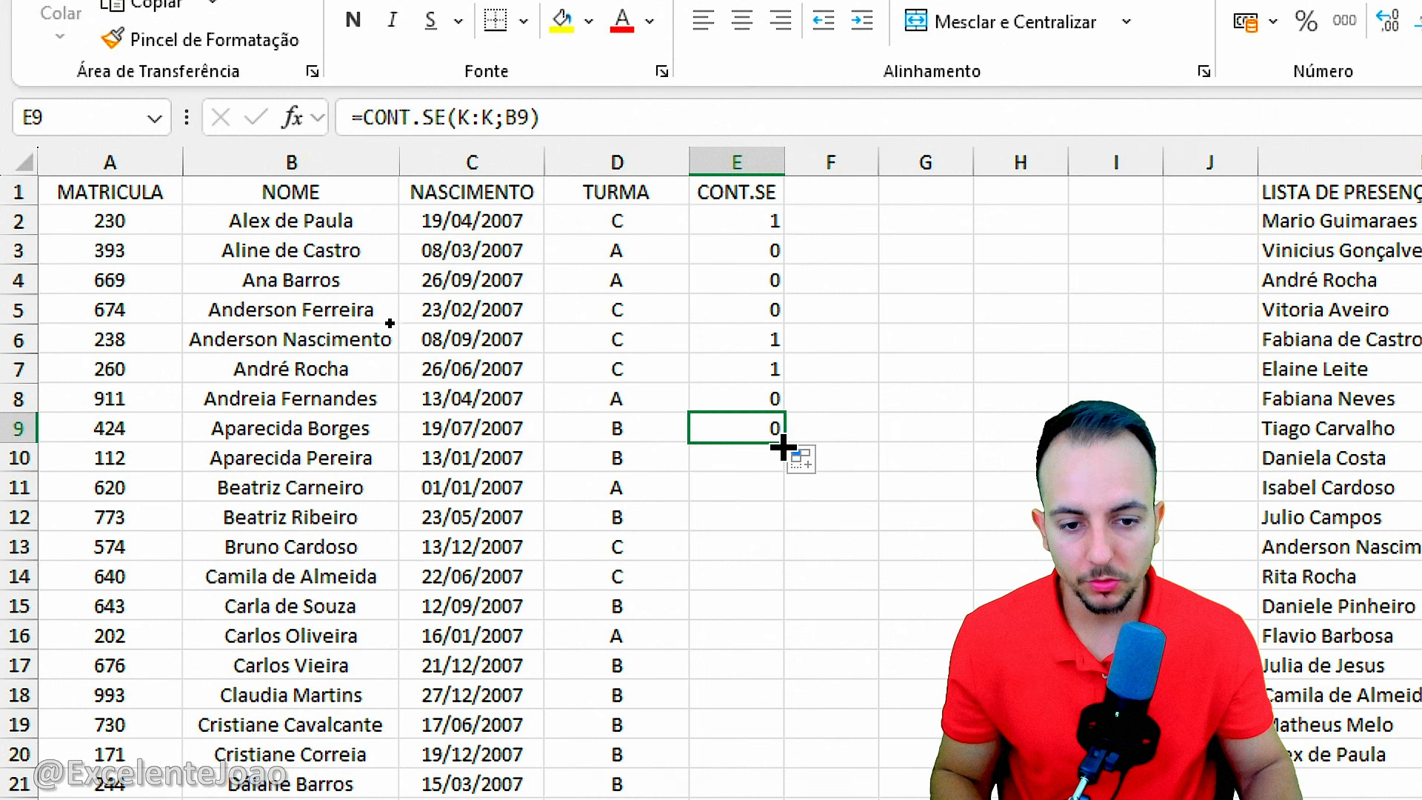
drag(780, 448, 733, 677)
click(913, 518)
scroll(850, 370, up, 9)
scroll(850, 370, up, 9)
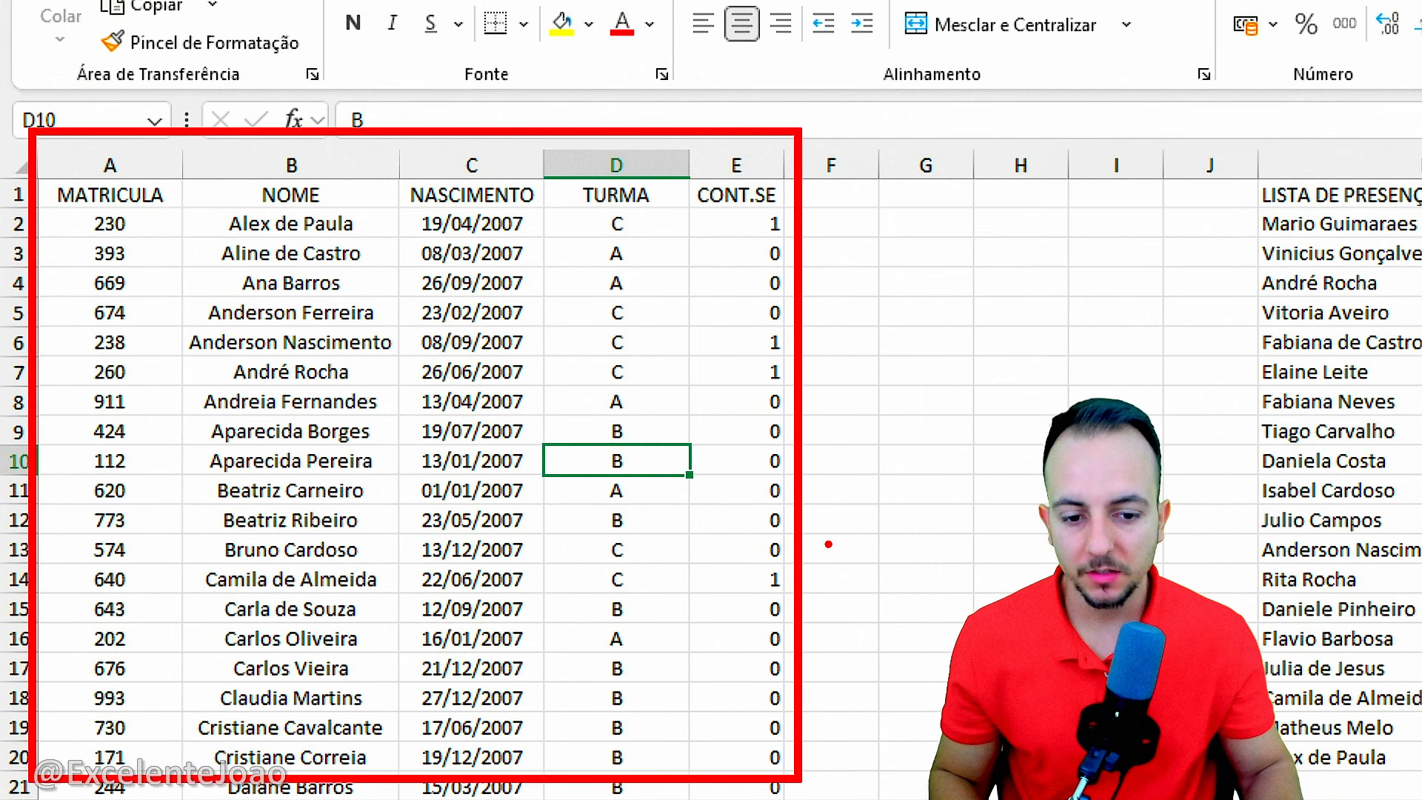
Step: Start a new conditional formatting rule for columns A to E, using a formula to determine which cells to format
click(123, 159)
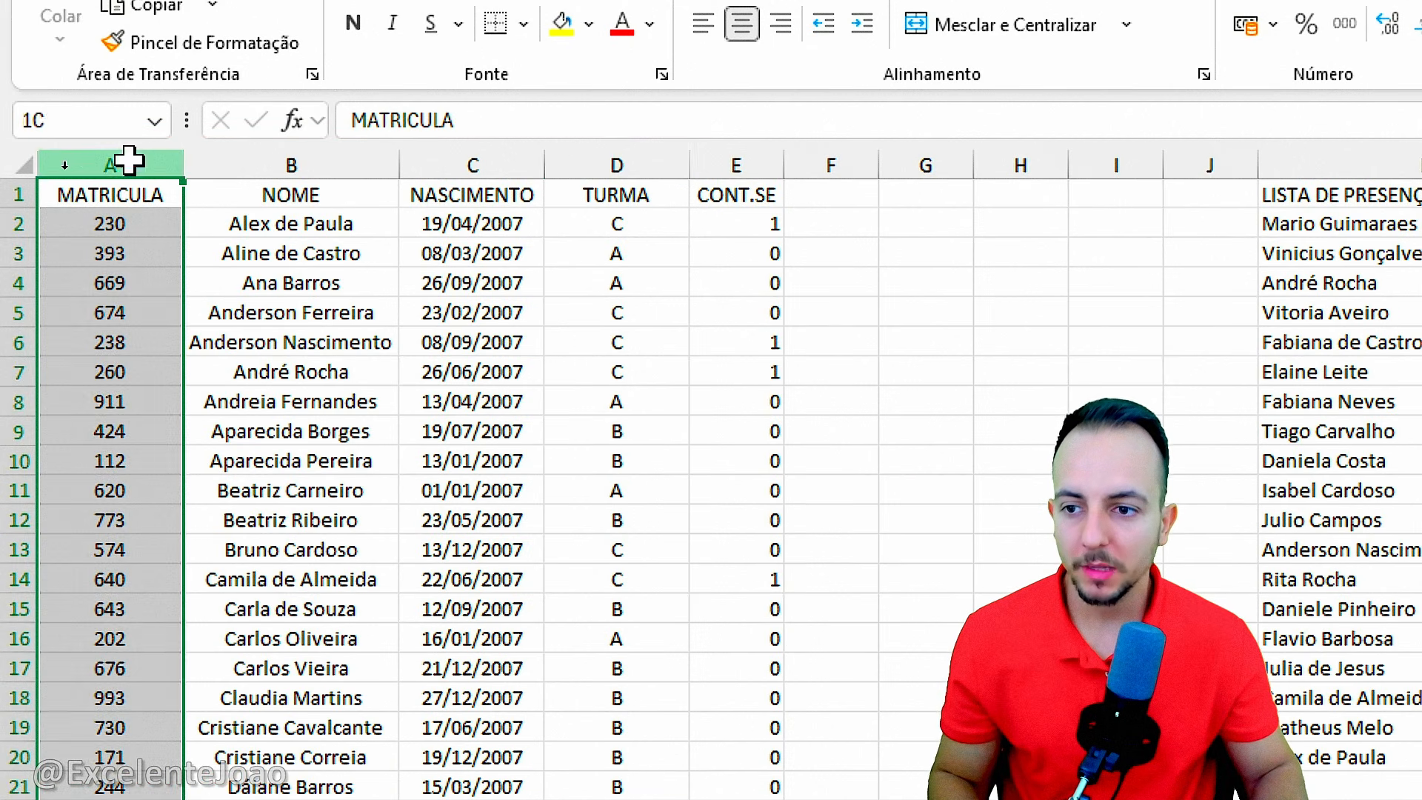
click(248, 159)
click(128, 163)
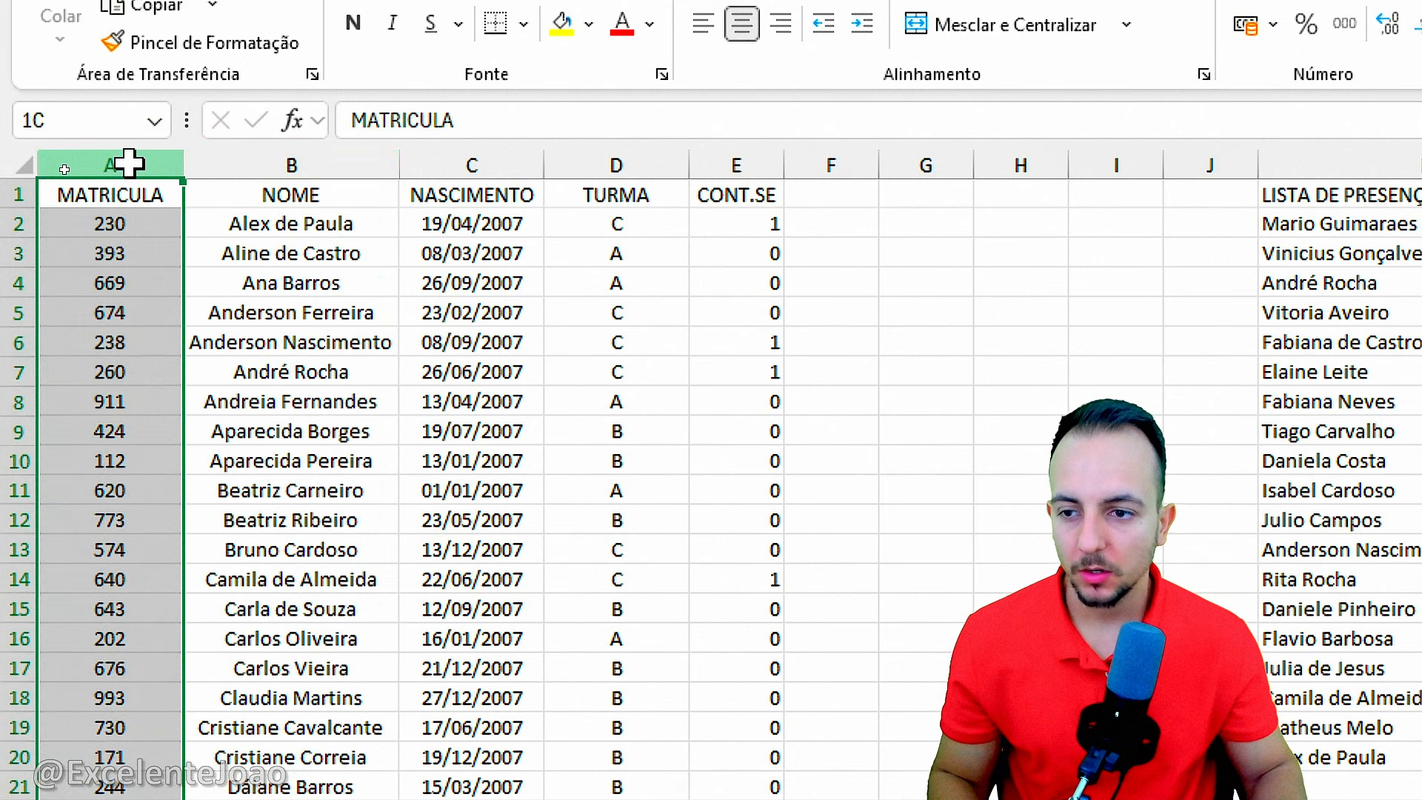
drag(137, 163, 733, 162)
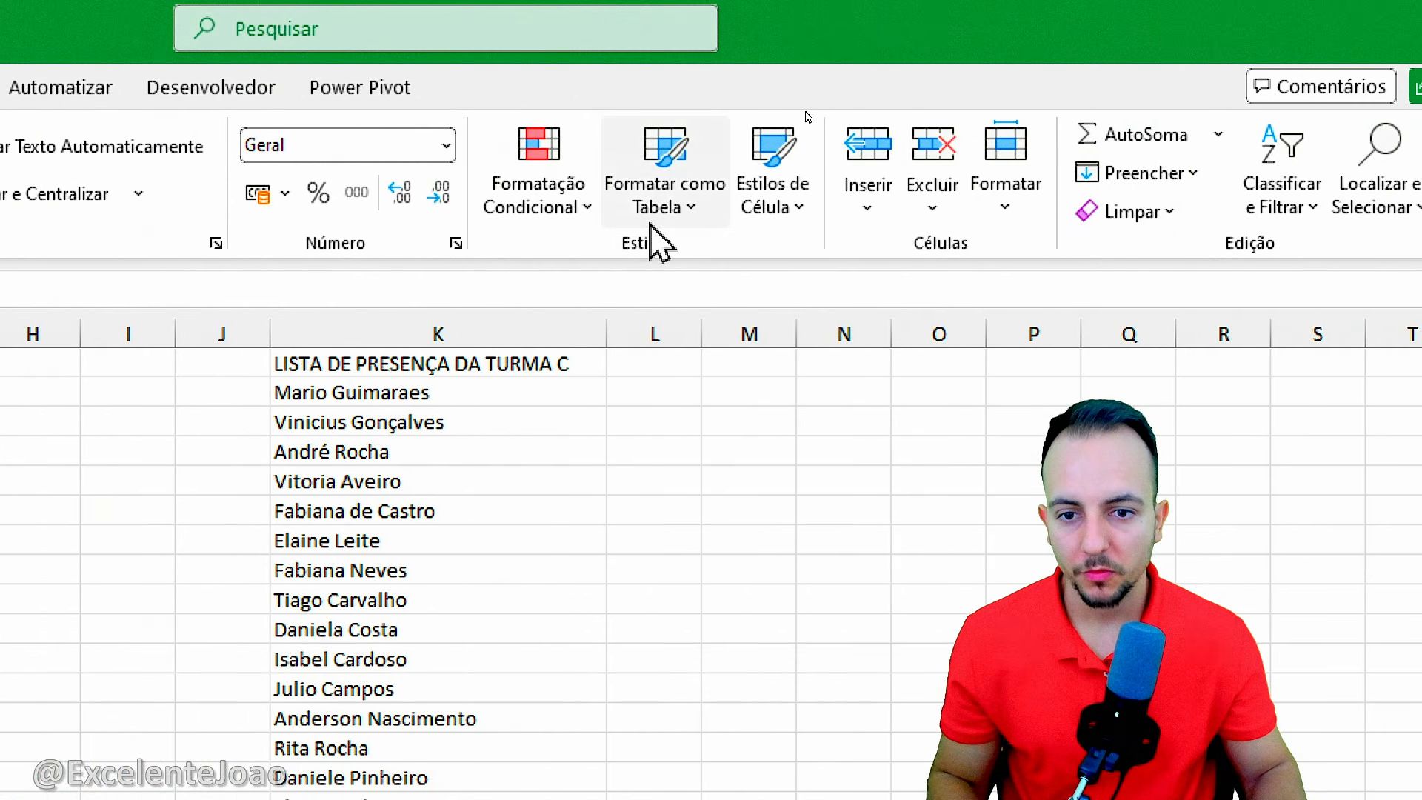
click(539, 196)
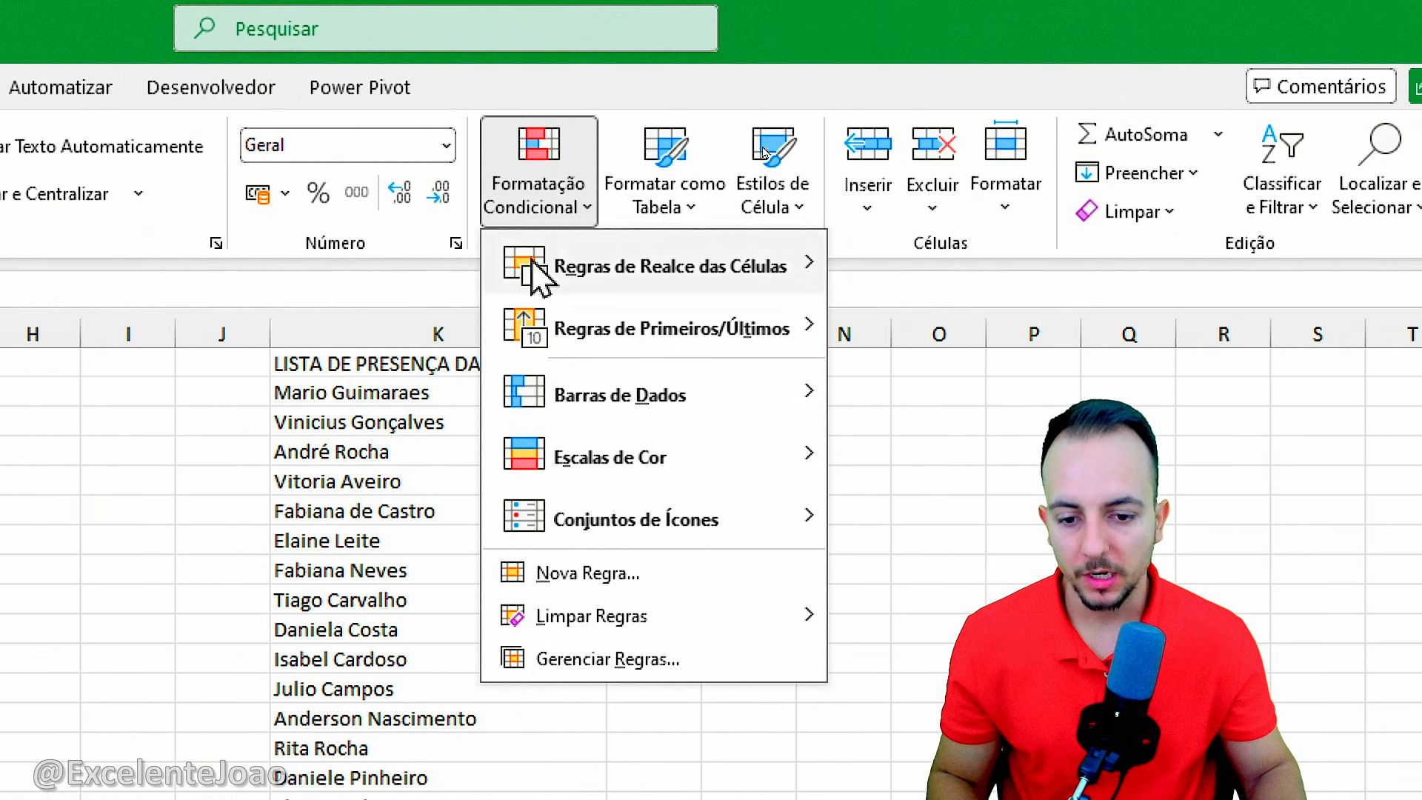
click(603, 667)
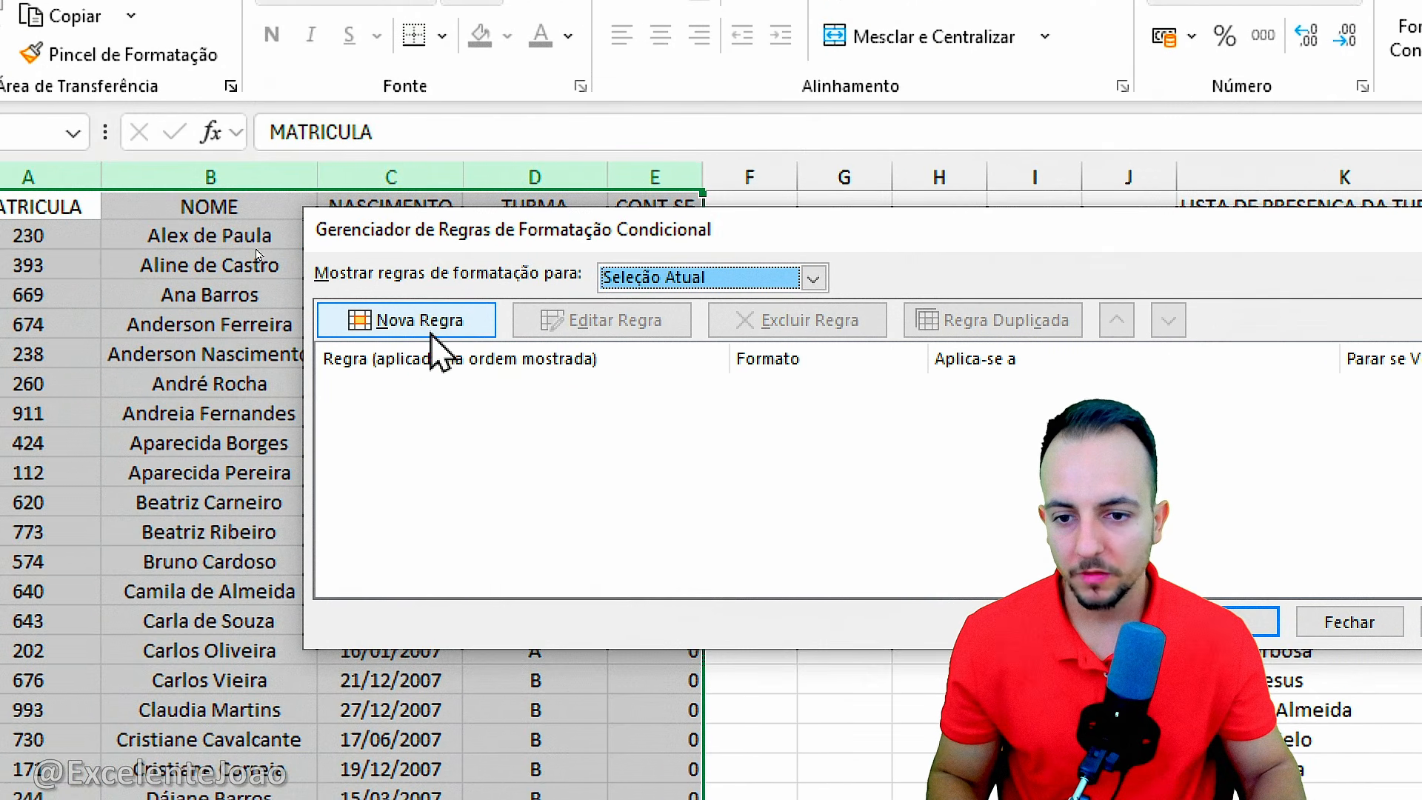
click(416, 326)
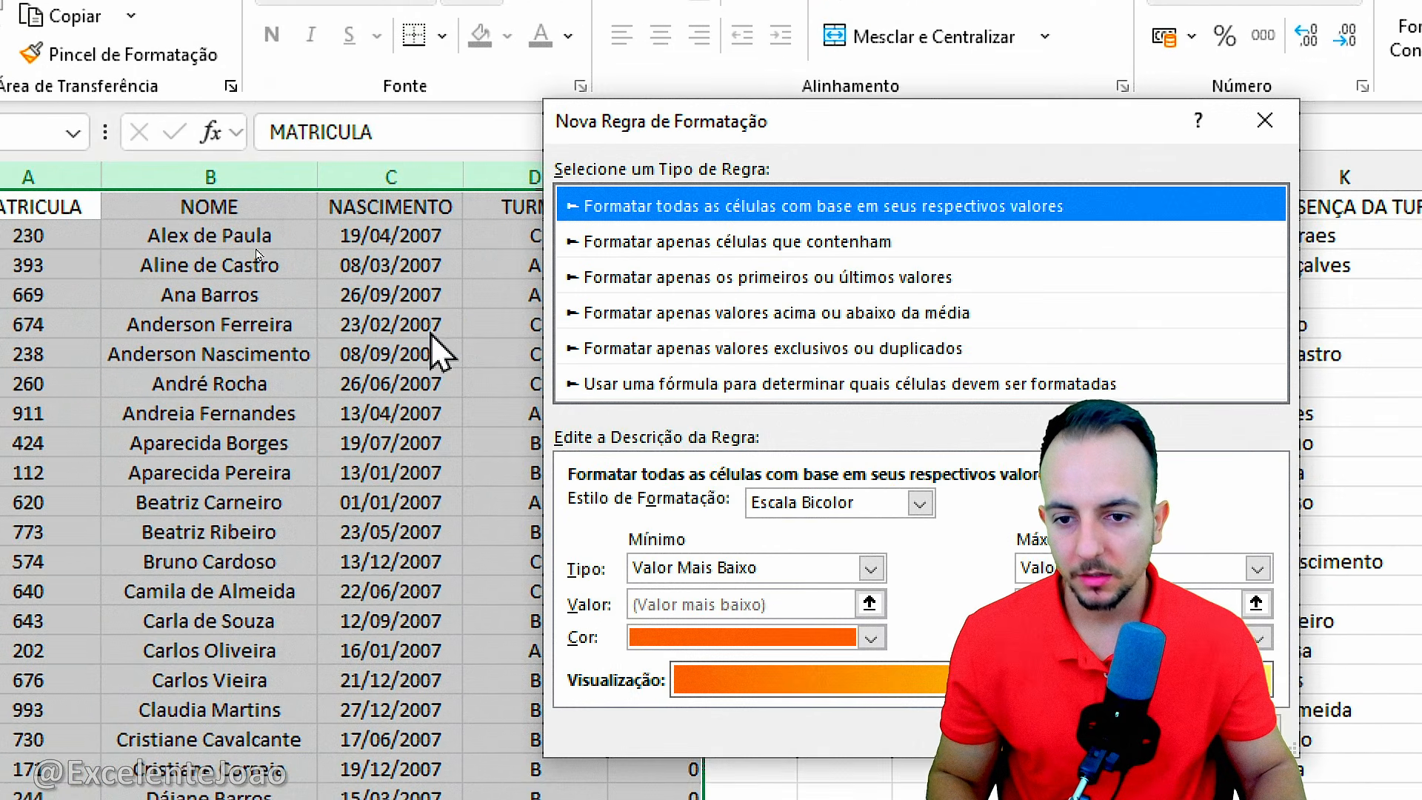
click(683, 384)
drag(667, 121, 835, 127)
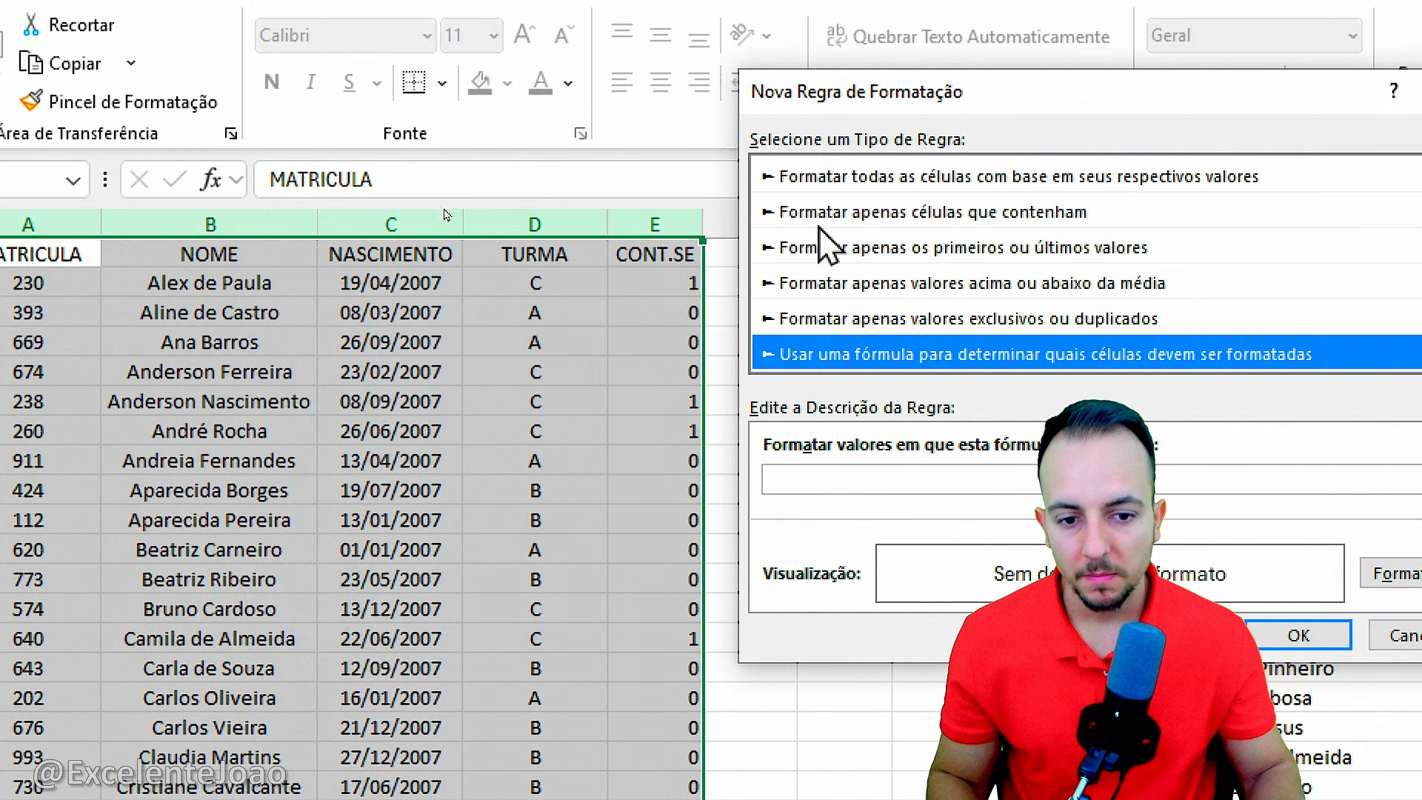
Step: Set the rule's formula to =$E1=1, keeping only the column reference fixed
click(813, 480)
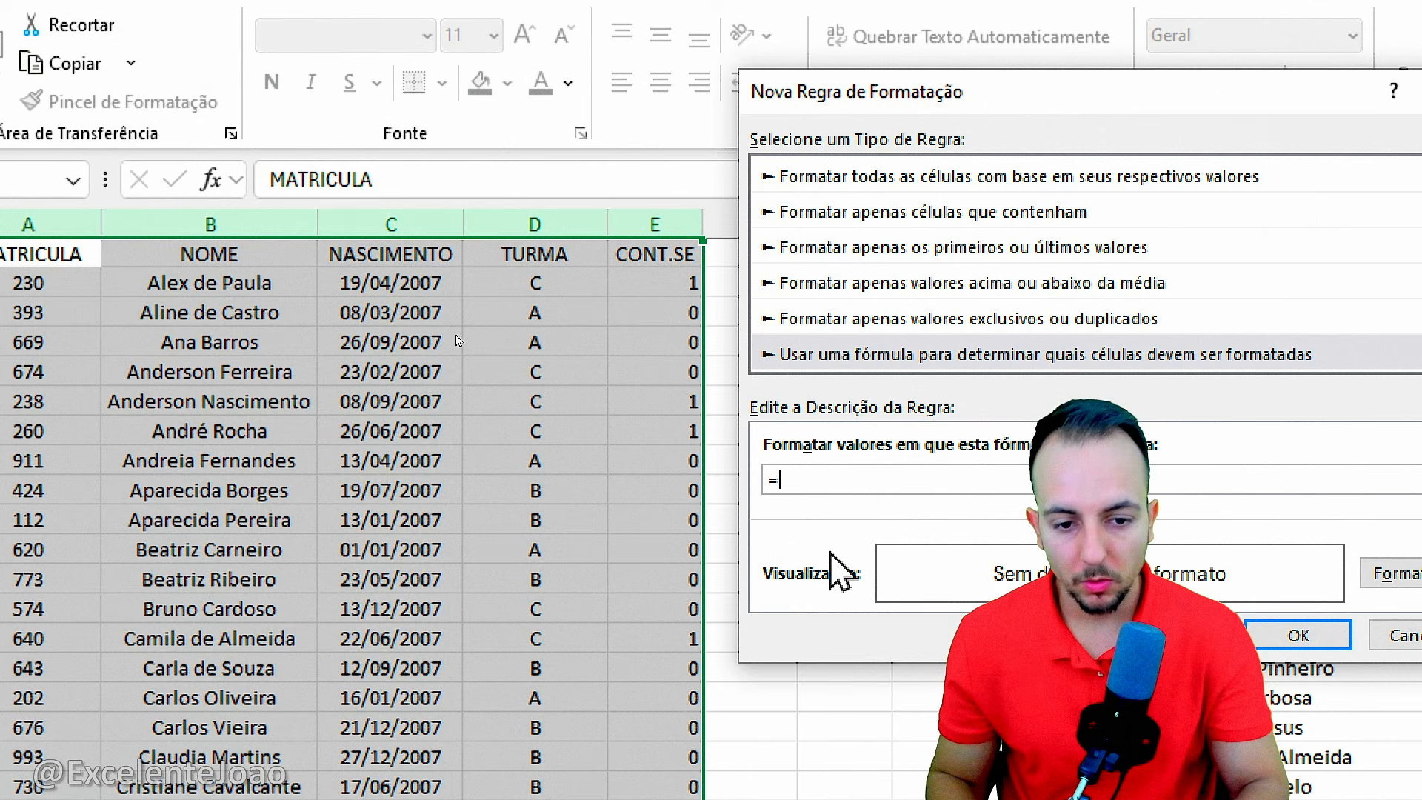
drag(797, 448, 774, 454)
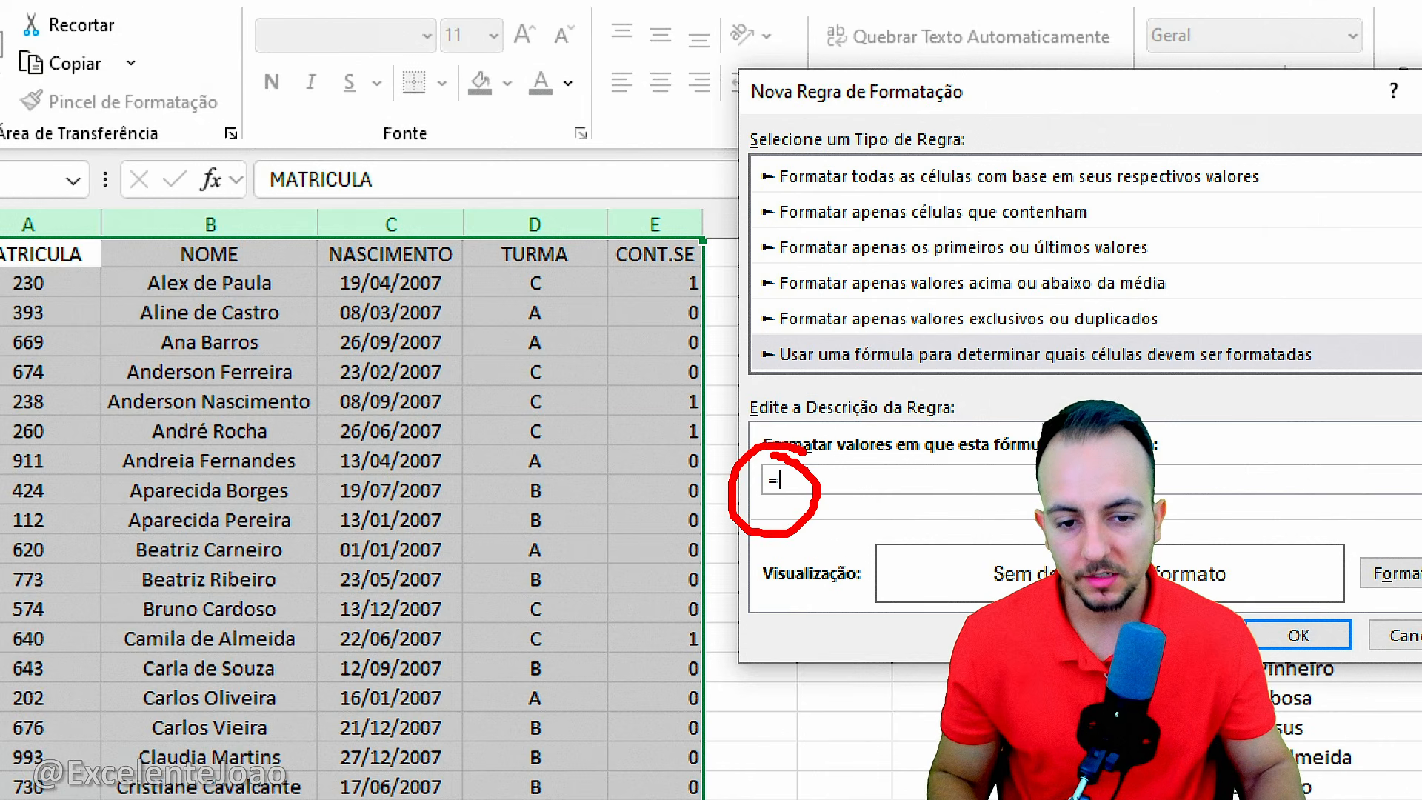
key(Escape)
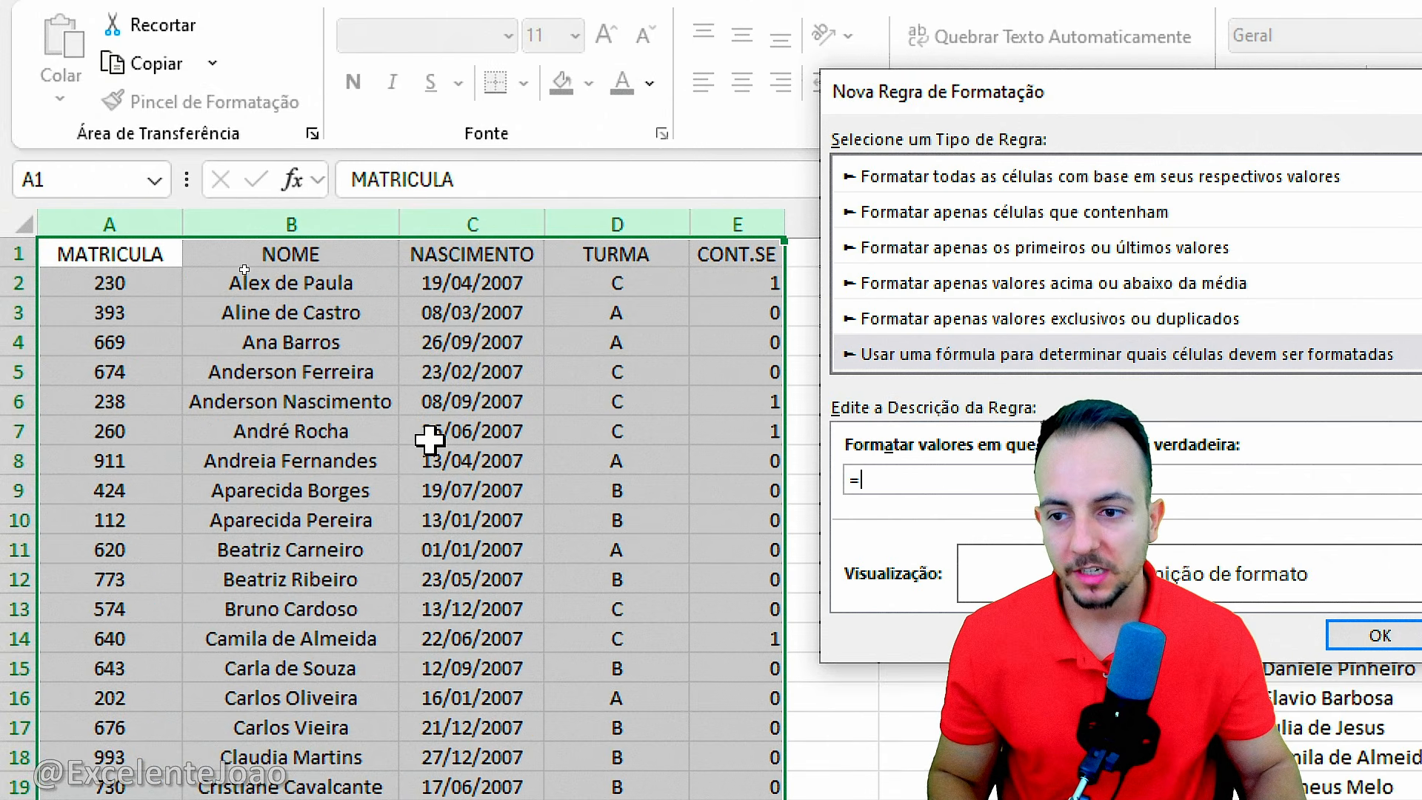
drag(705, 243, 802, 280)
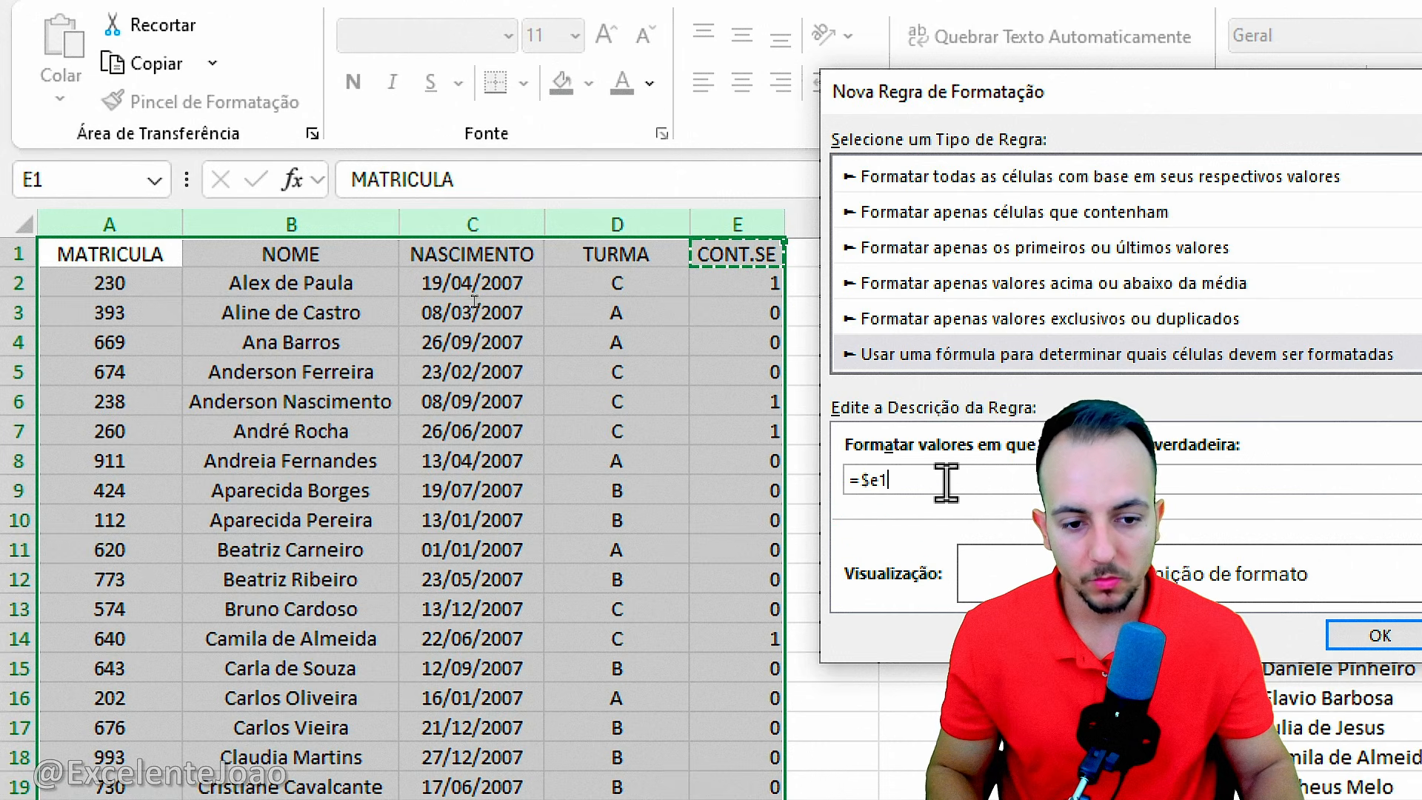
text(=)
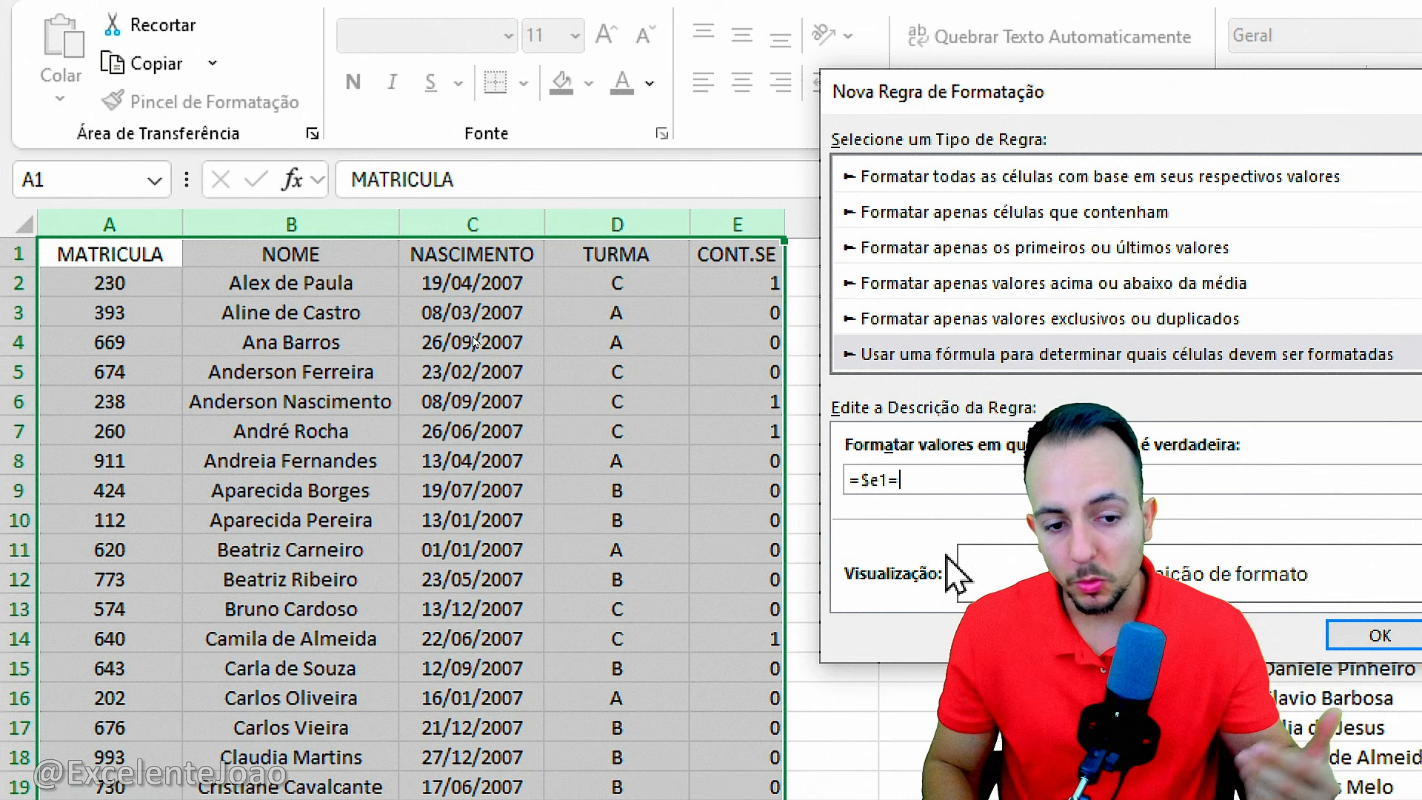
text(1)
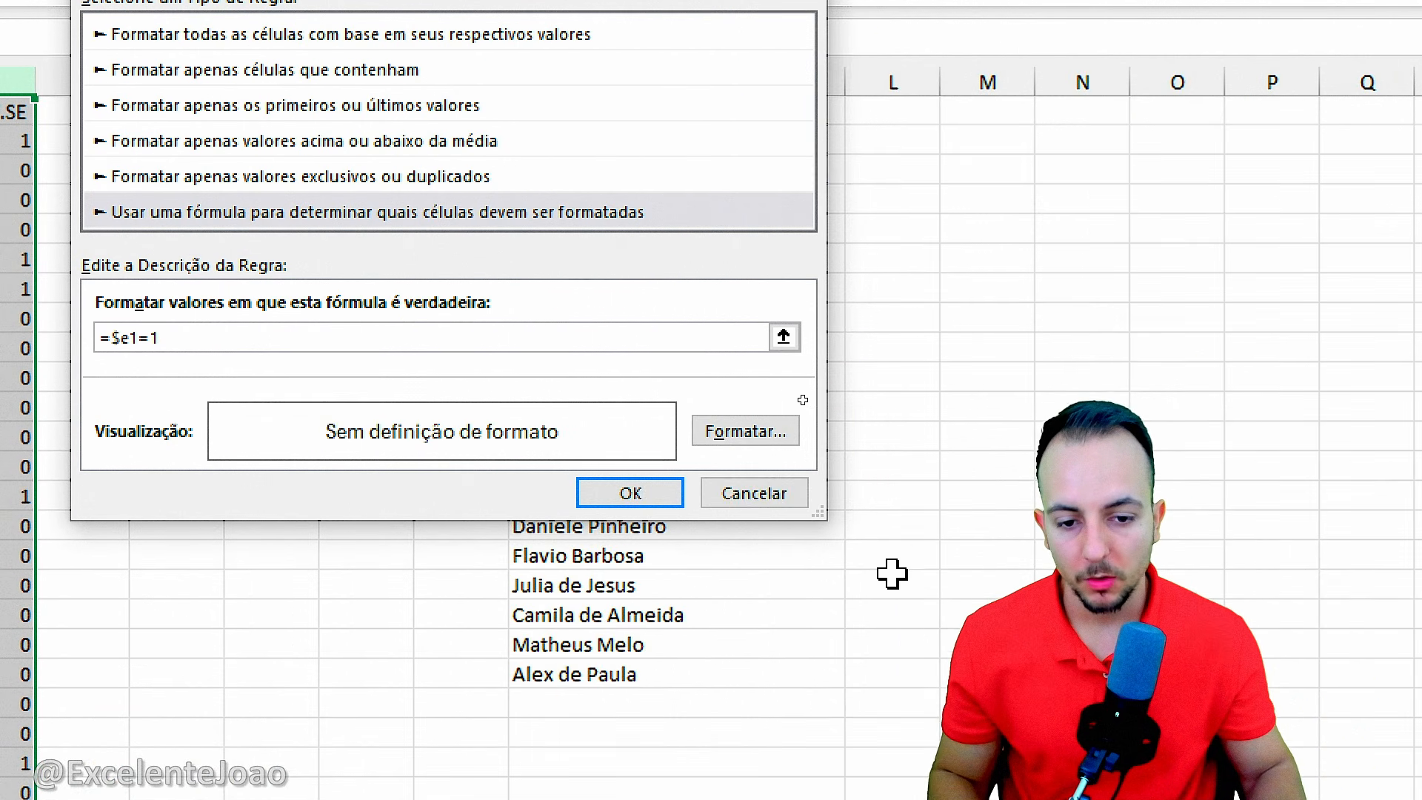
Step: Give the rule a light green fill and a green font colour, and accept the new rule
click(745, 430)
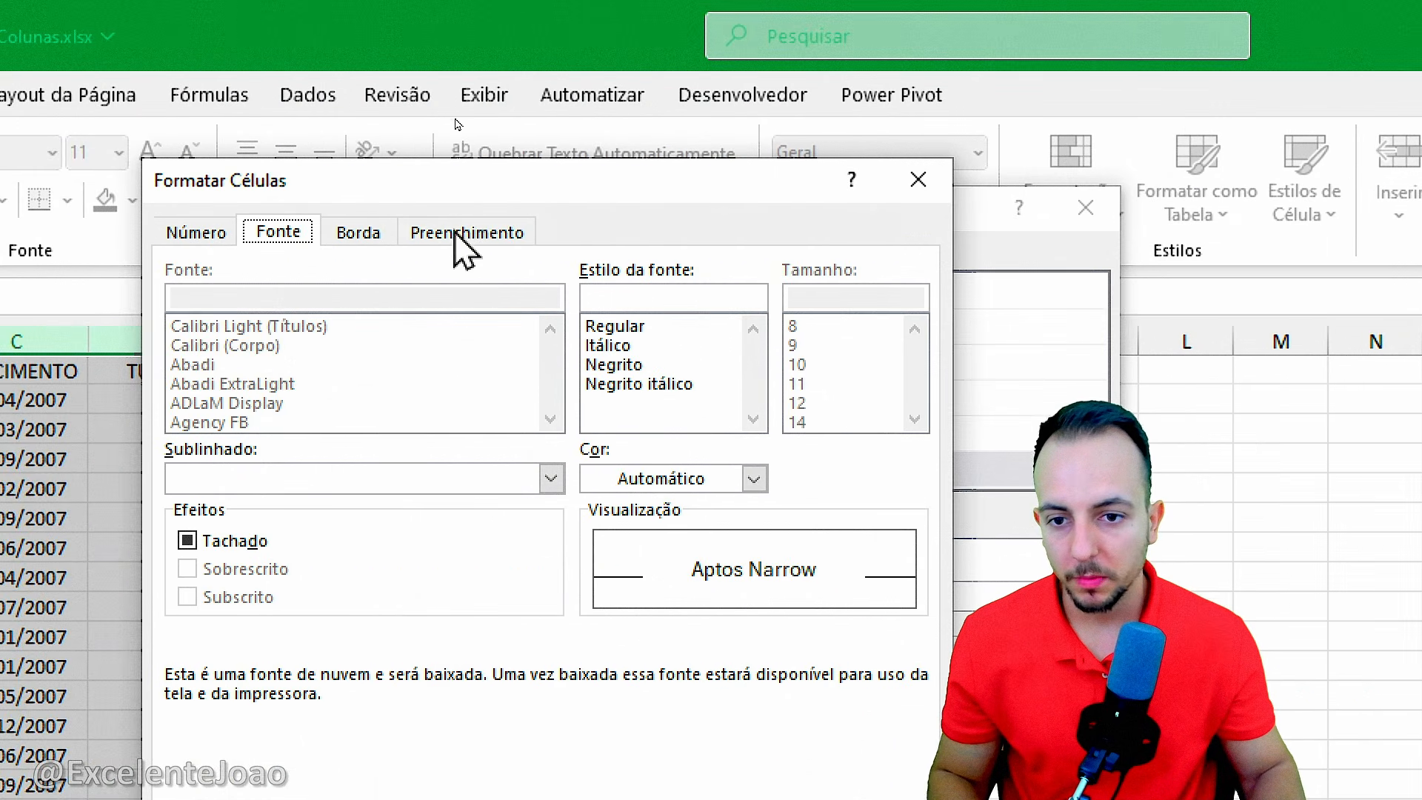
click(459, 233)
click(433, 379)
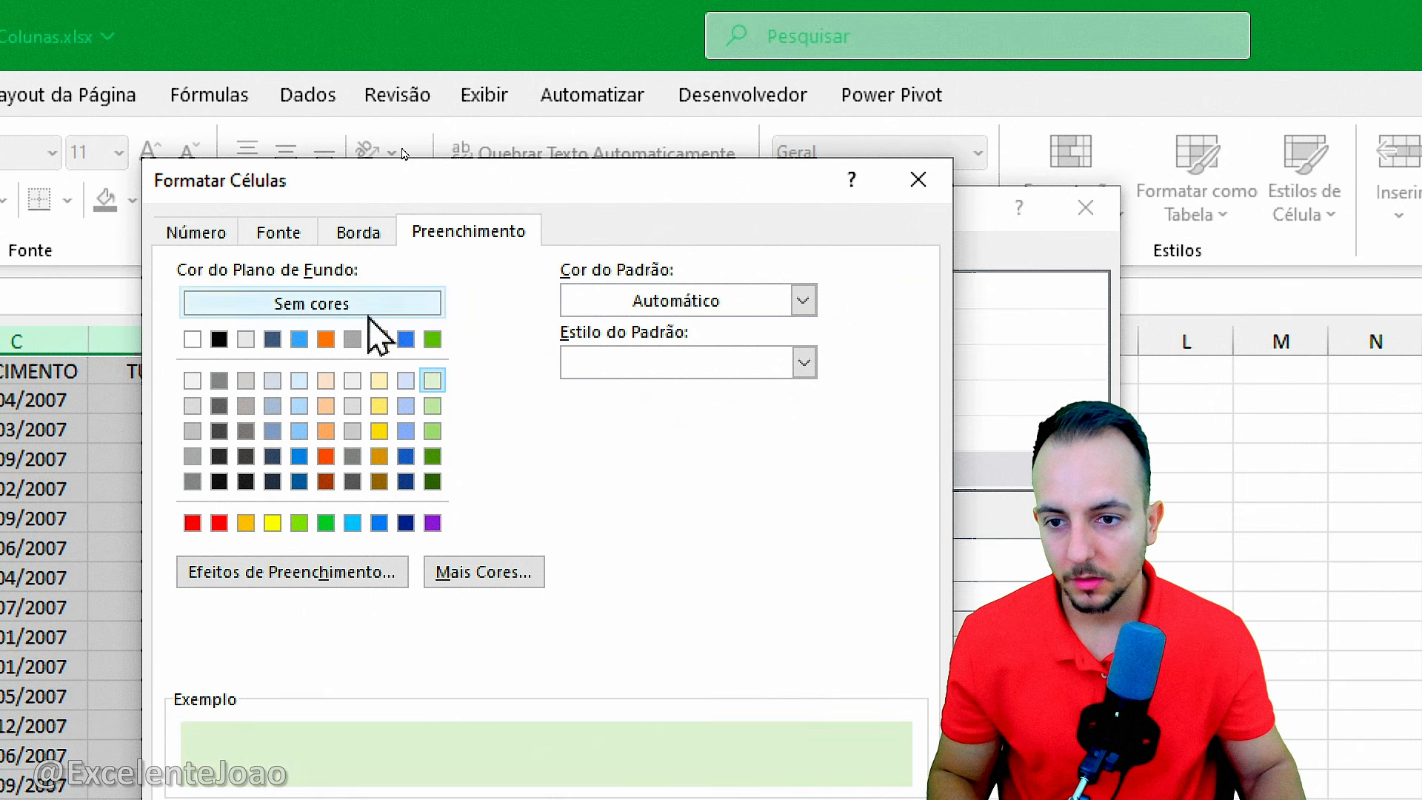
click(279, 233)
click(646, 478)
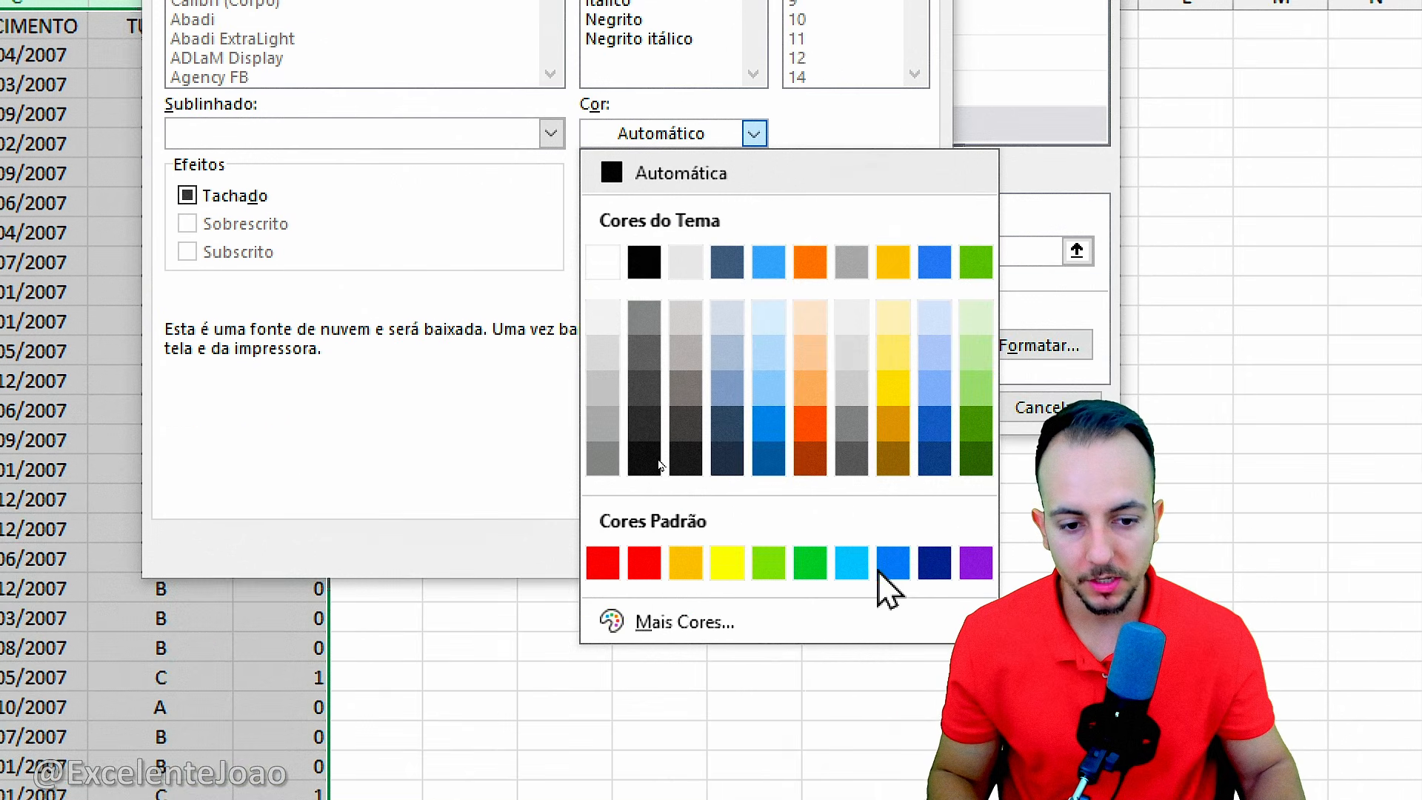
click(812, 567)
click(763, 549)
click(920, 407)
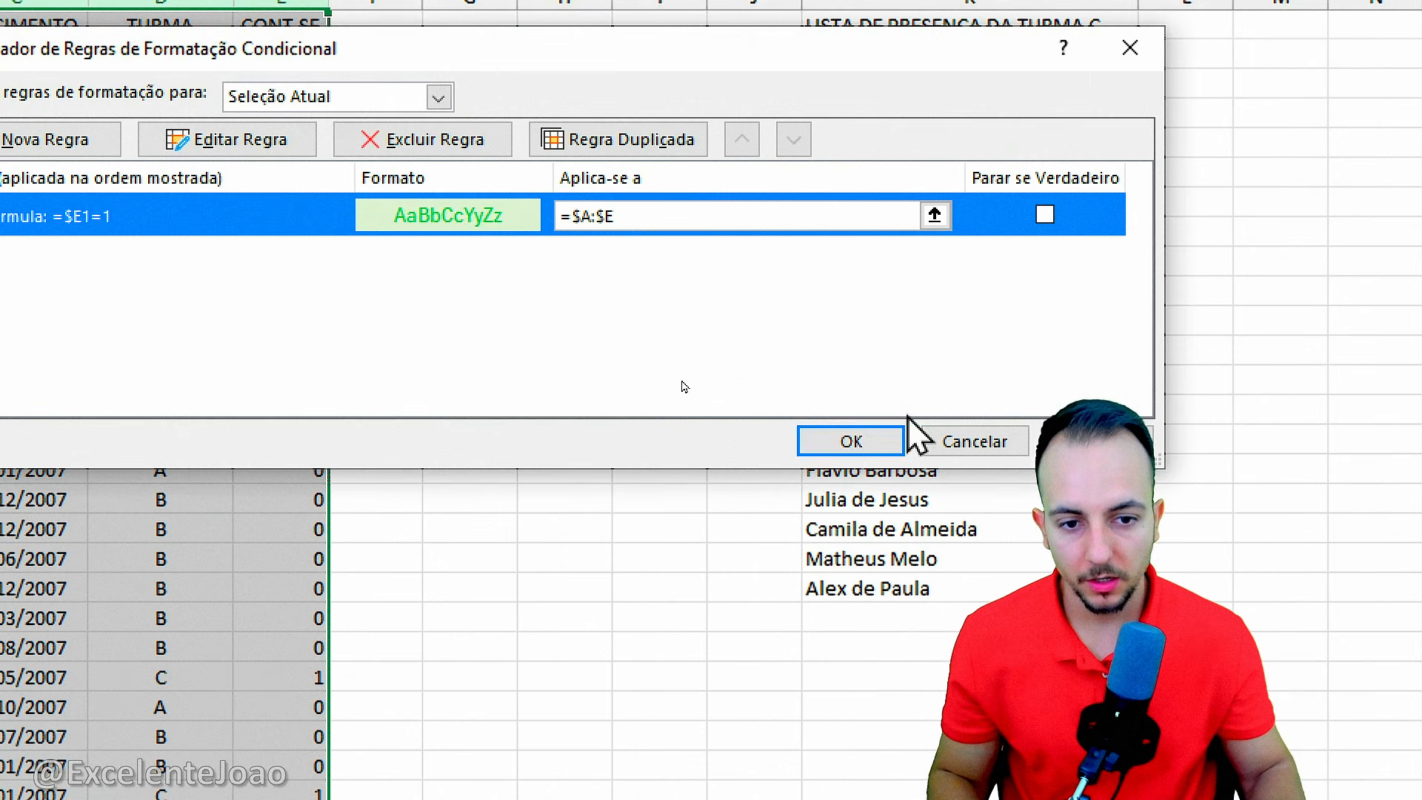
Step: Apply the conditional formatting rule to columns A to E, close the rules manager and deselect the columns
click(867, 441)
click(639, 441)
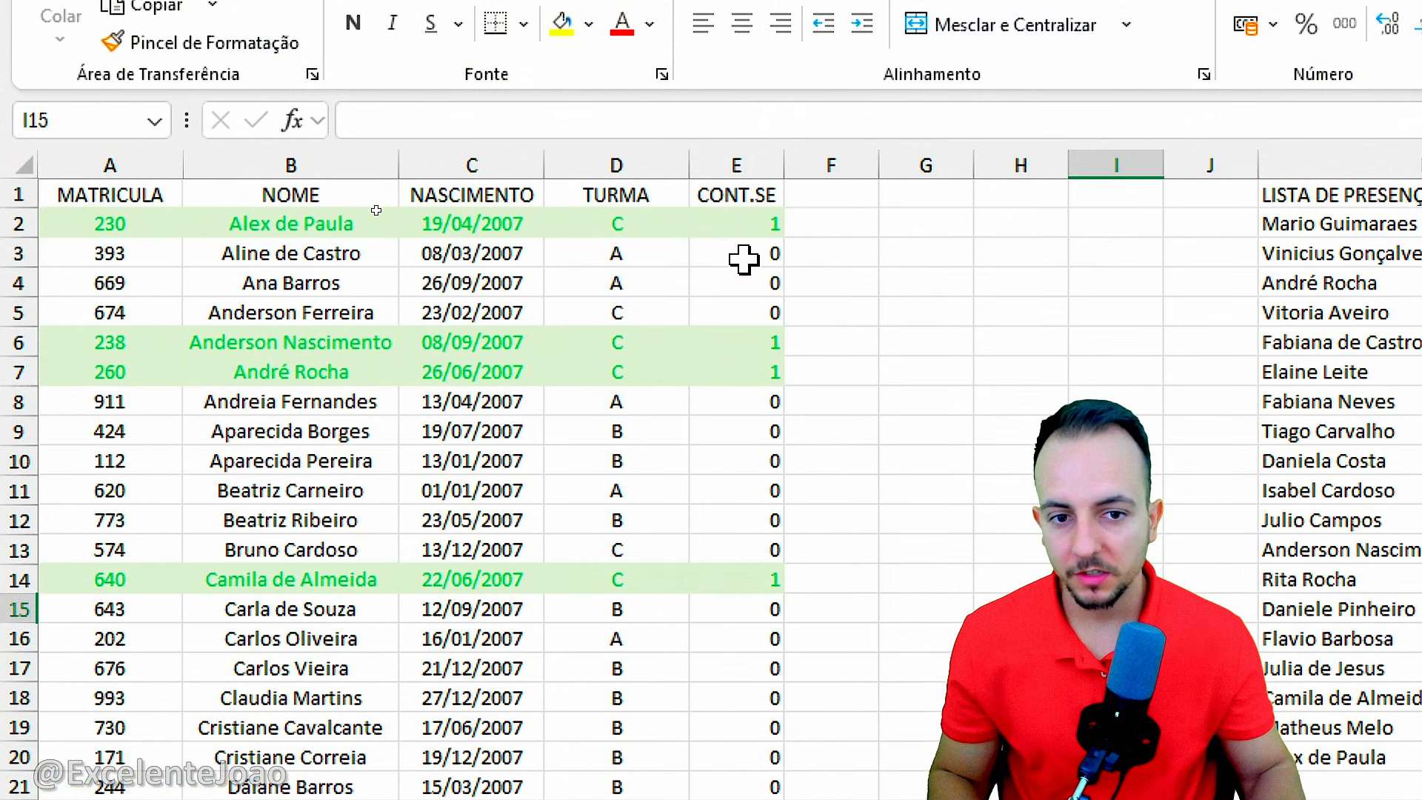
mouse_move(778, 194)
mouse_down()
mouse_move(730, 263)
mouse_move(787, 194)
mouse_up()
key(Escape)
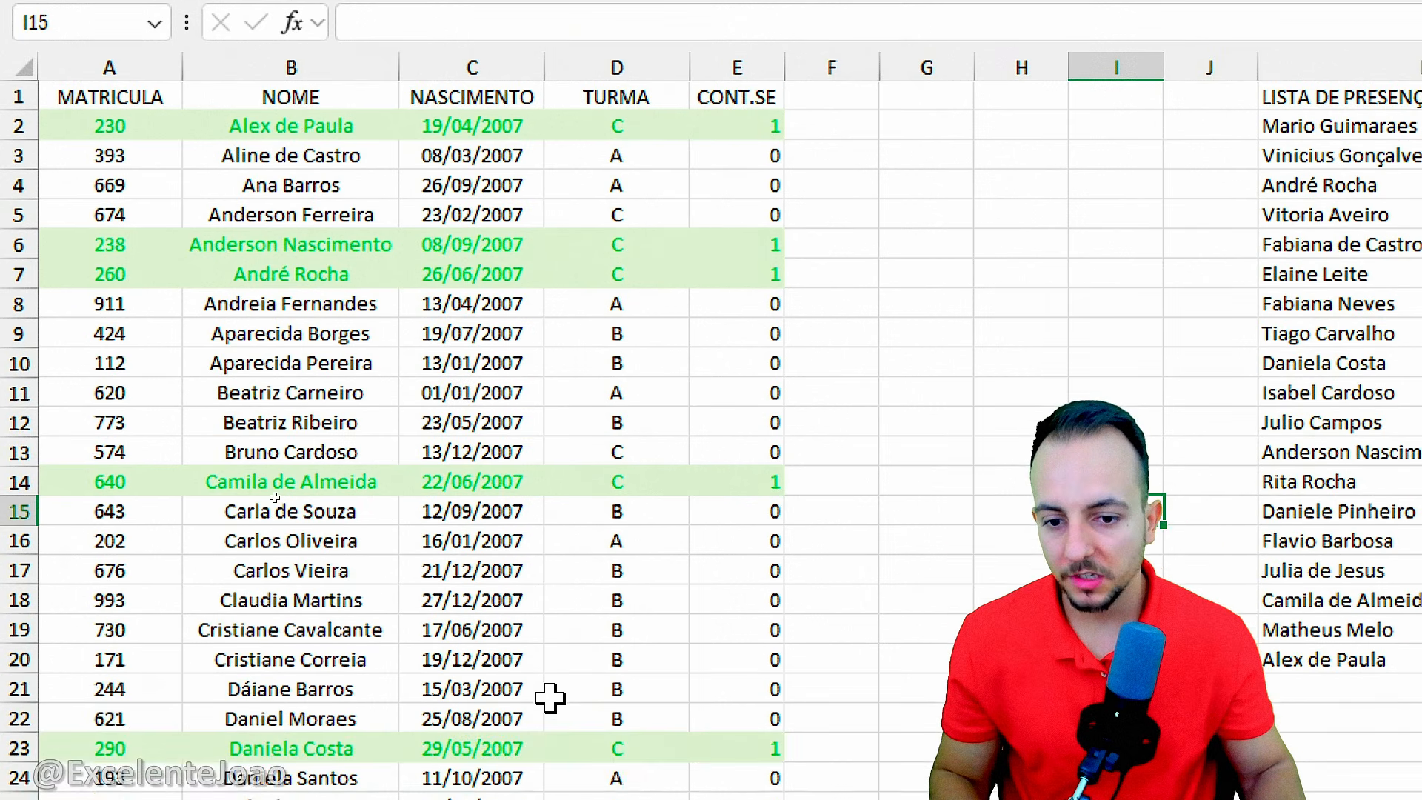
Step: Clear the names in K2:K20 of the Turma C attendance list to test the highlighting, and undo the deletion
scroll(279, 503, down, 4)
scroll(280, 503, up, 4)
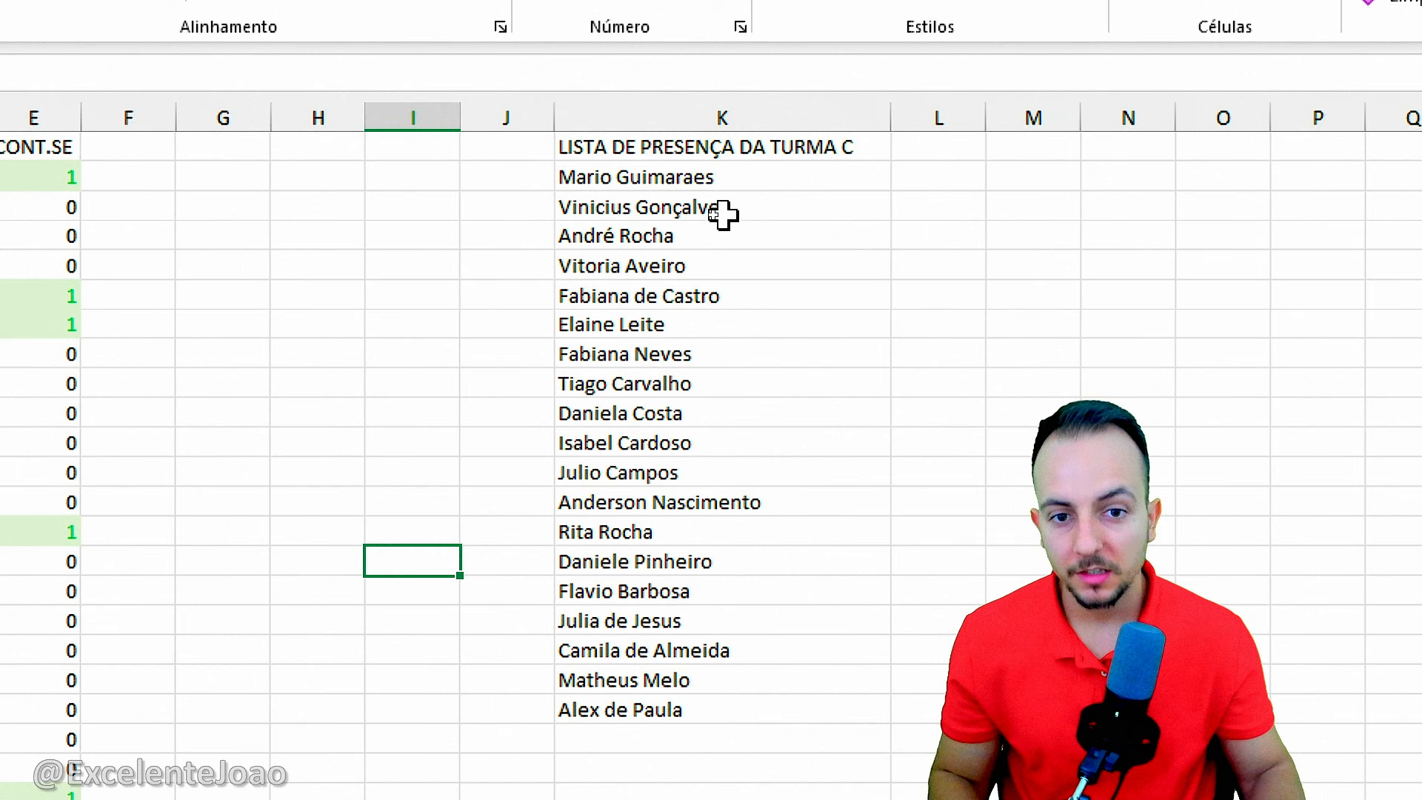
drag(718, 182, 733, 704)
key(ctrl+q)
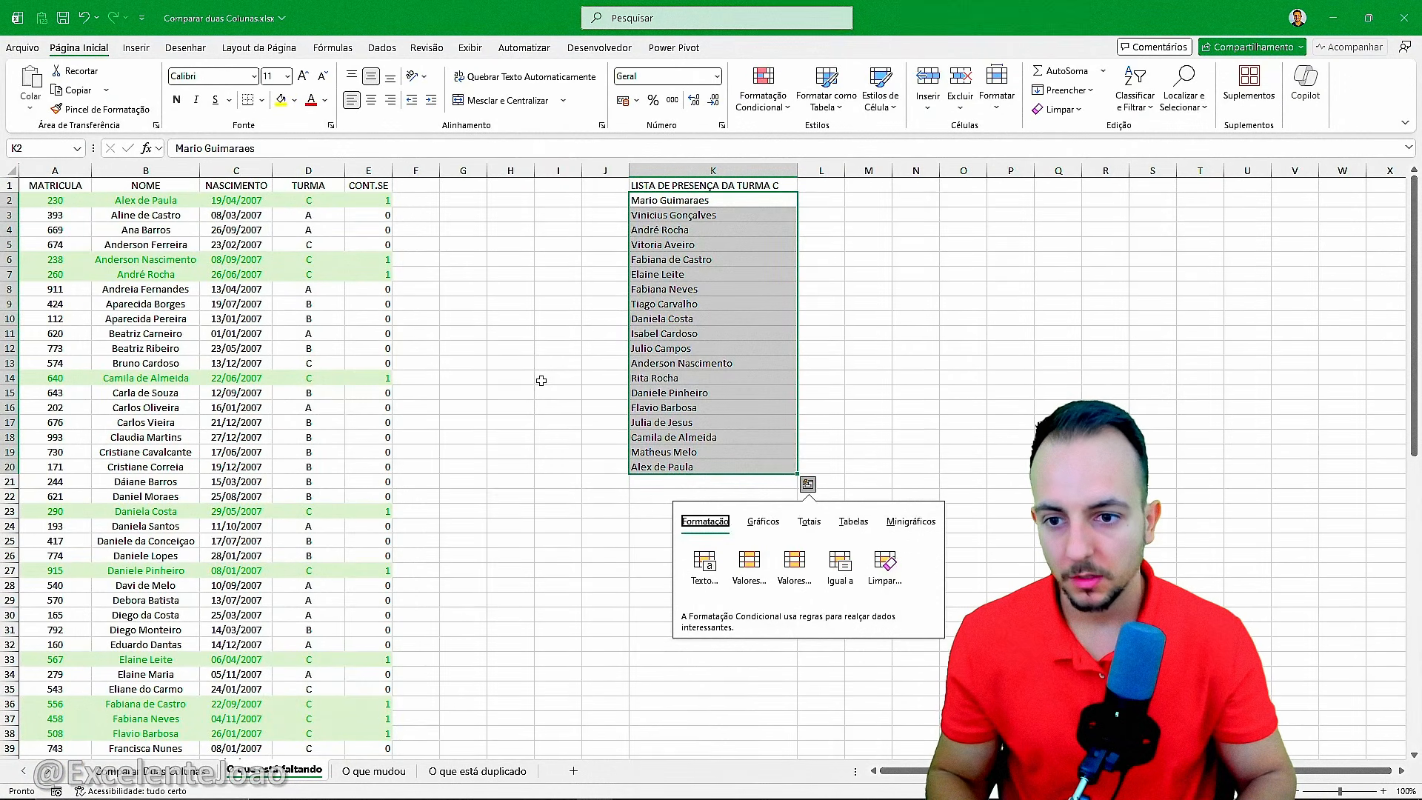
key(Delete)
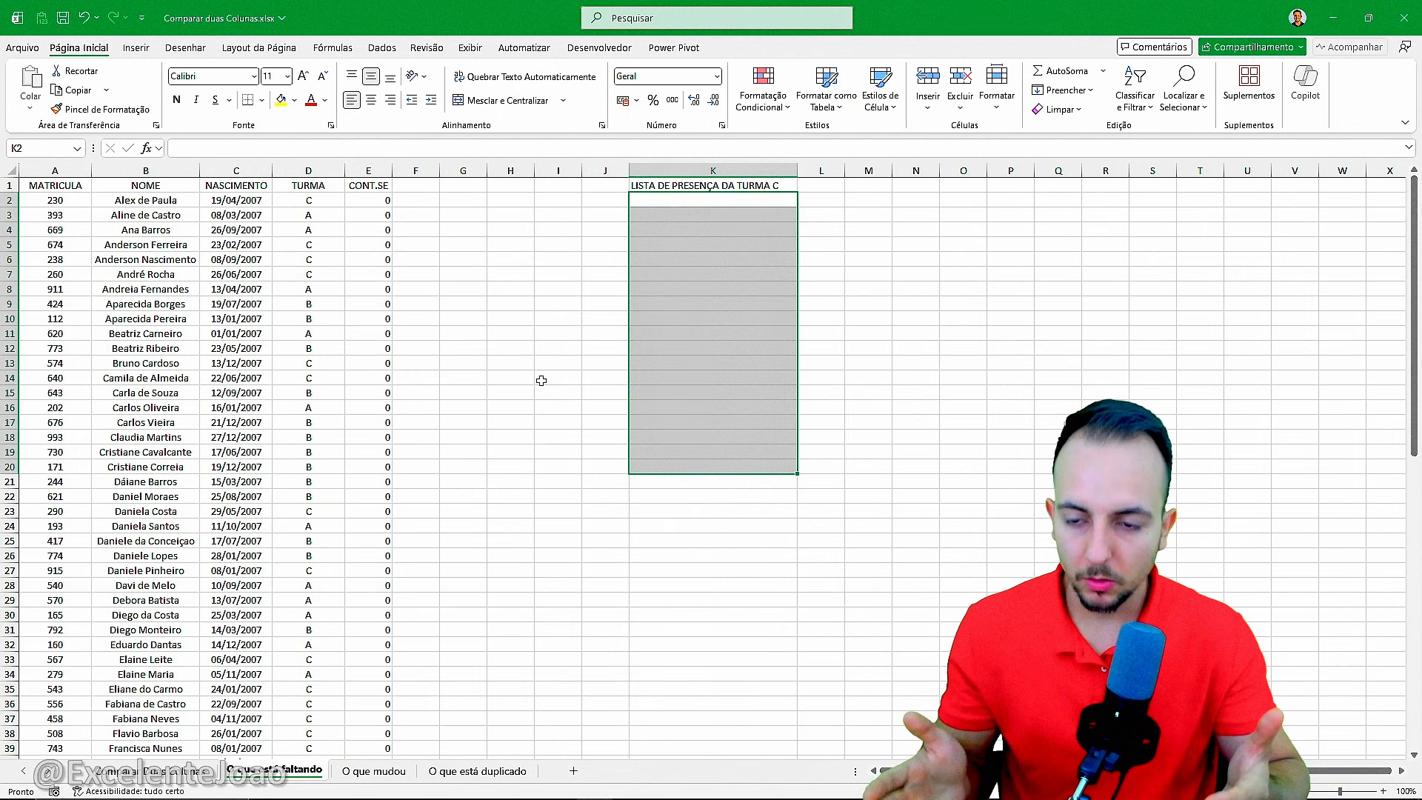
key(ctrl+z)
key(Delete)
key(ctrl+z)
key(Delete)
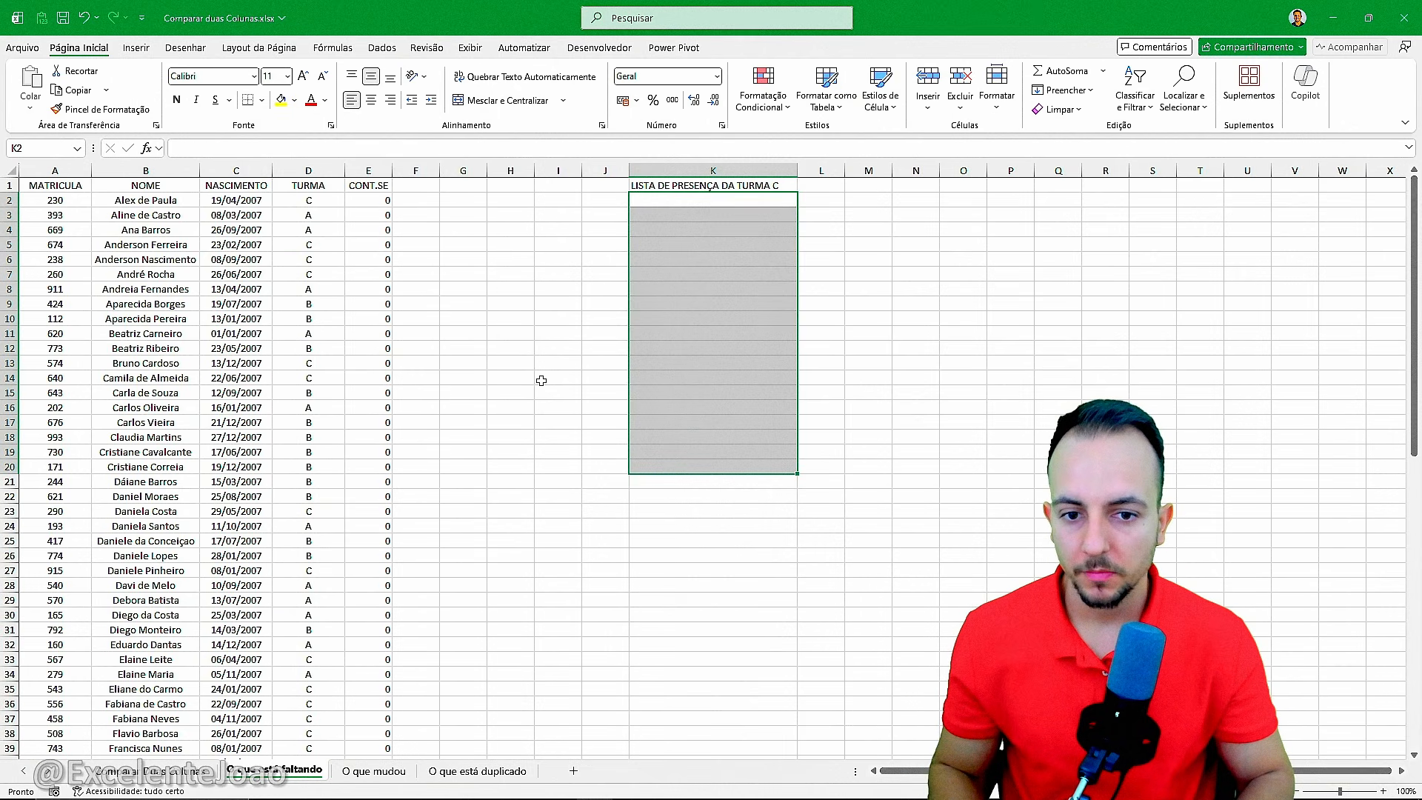
key(ctrl+z)
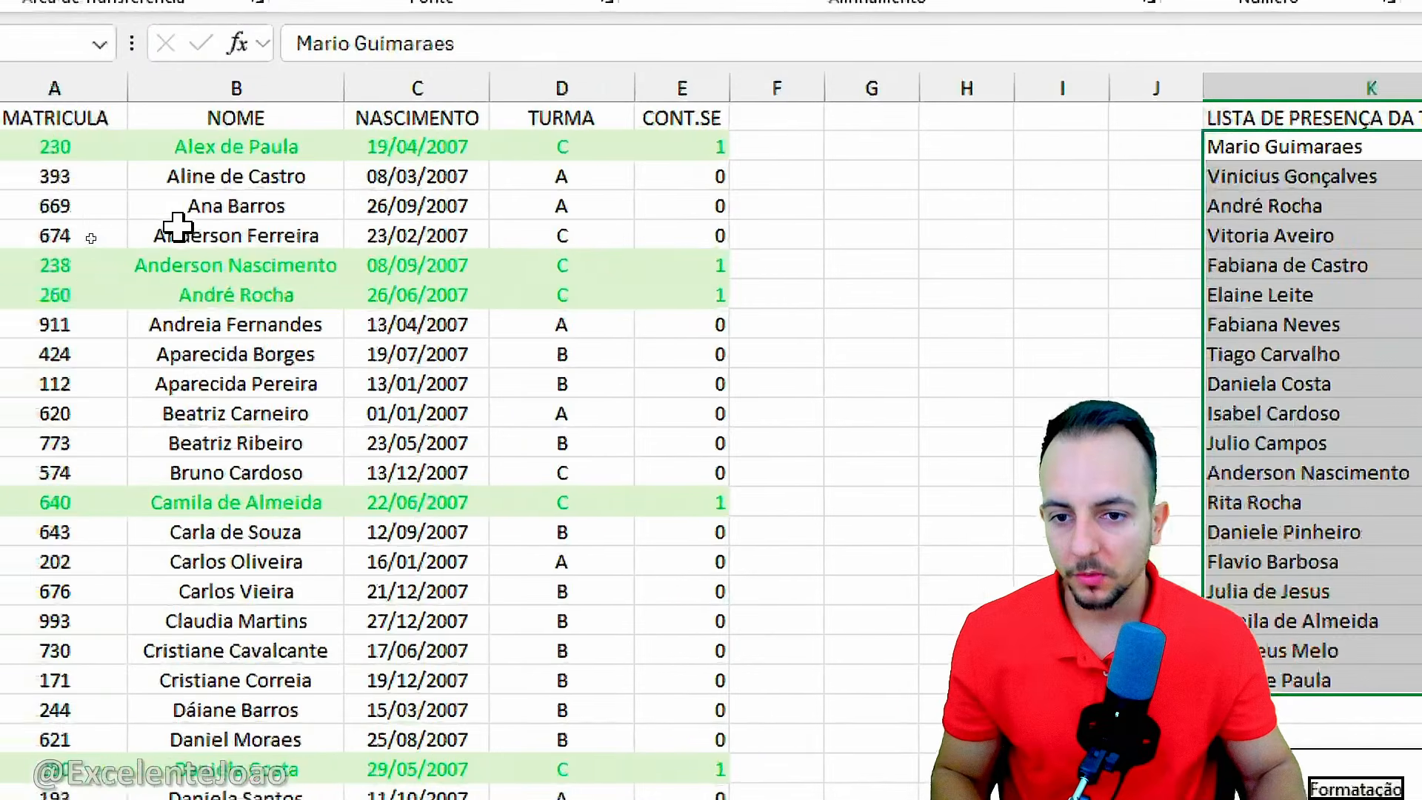
Step: Examine the unhighlighted Turma C student in row 5 and that row's CONT.SE value
click(178, 347)
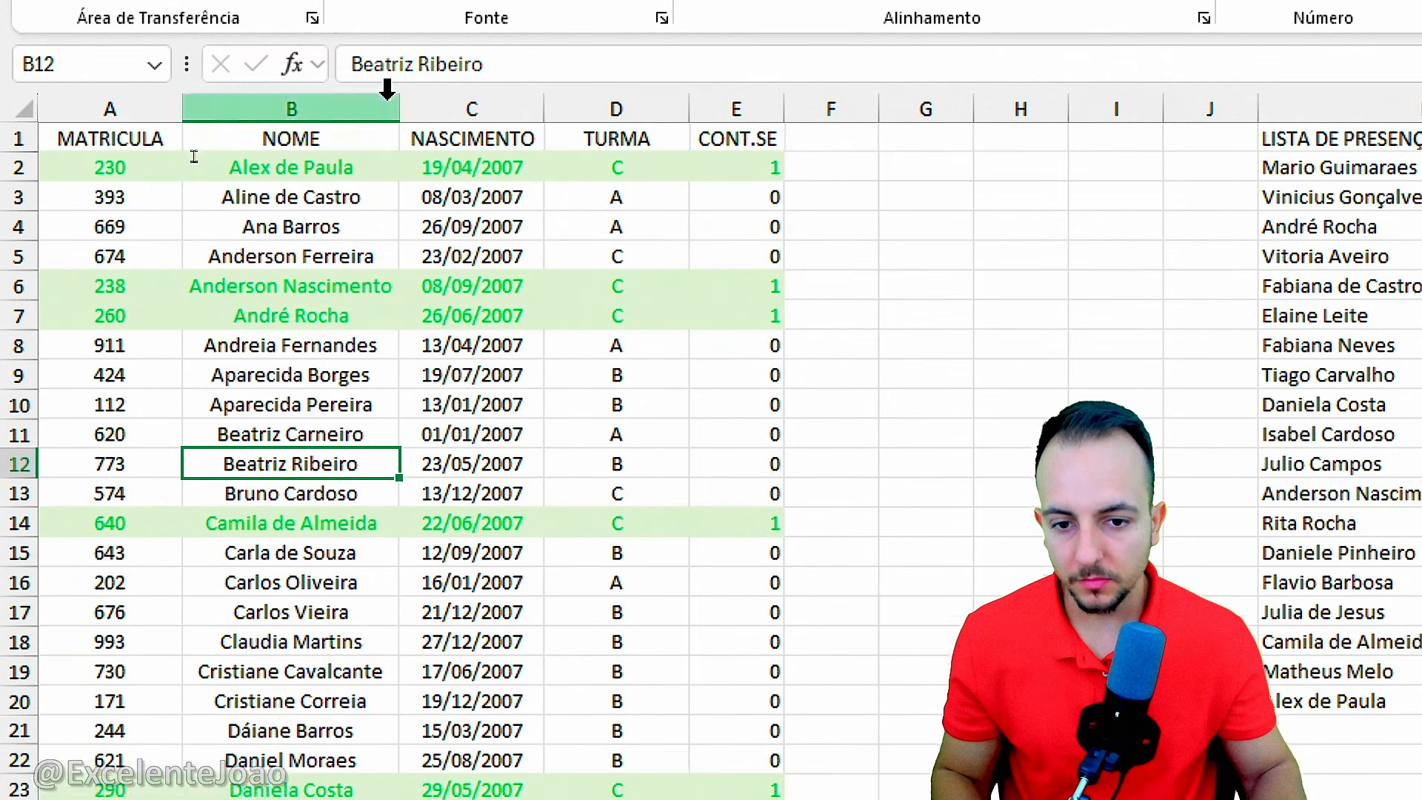
key(ctrl+2)
mouse_move(194, 209)
mouse_down()
mouse_move(318, 263)
mouse_move(395, 252)
mouse_up()
drag(397, 314, 529, 306)
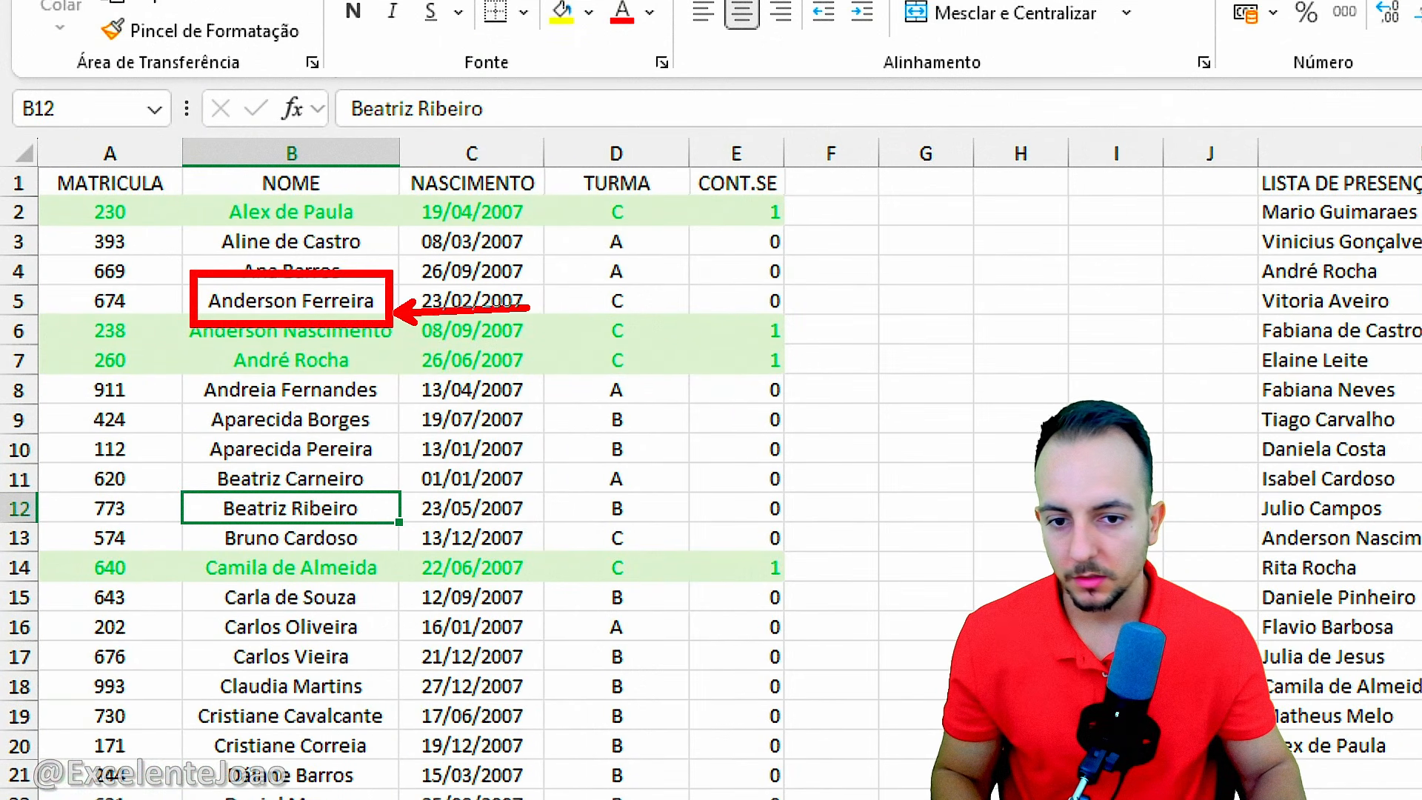
drag(792, 290, 791, 303)
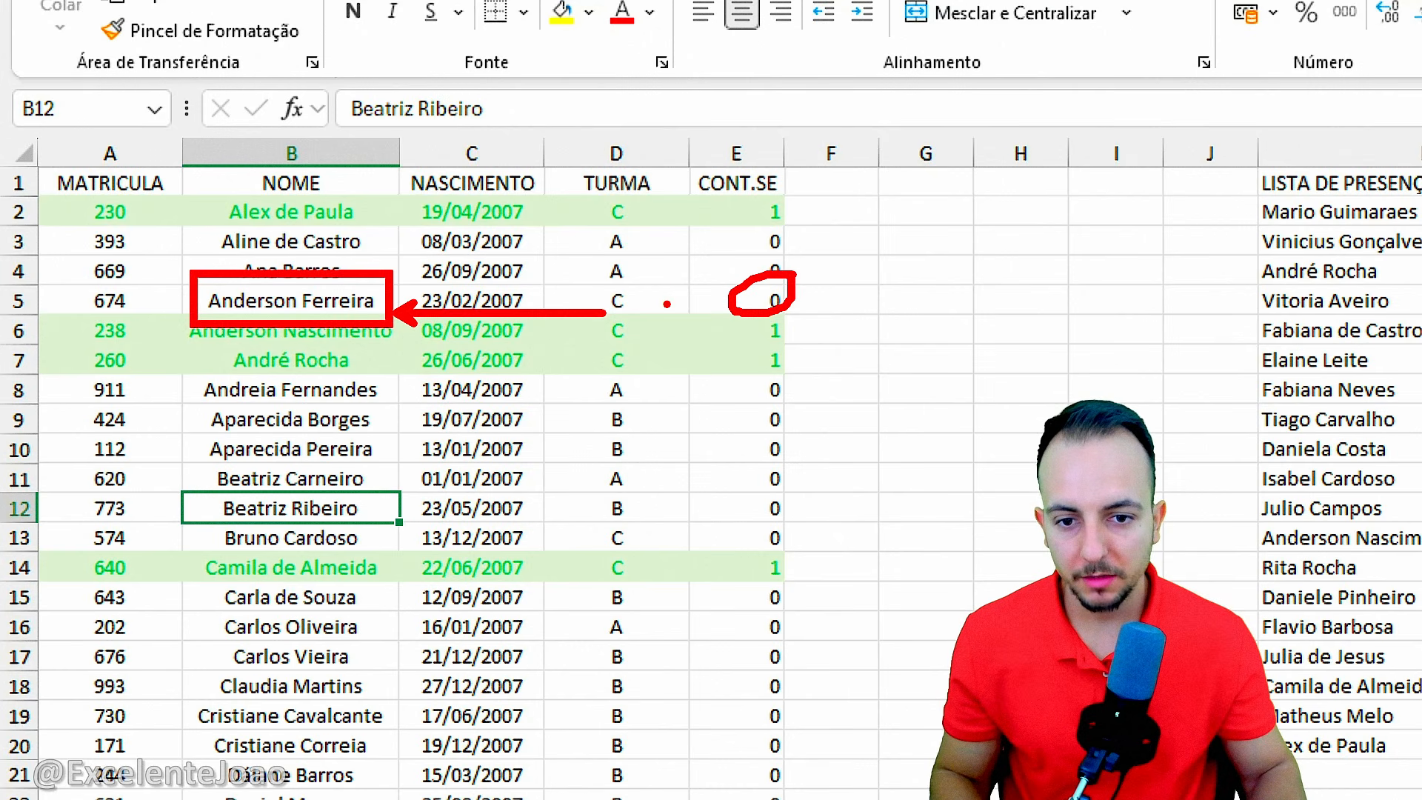
key(Escape)
Step: Enter the row 5 student's full name in cell K21, check that row's highlighting, and undo the entry
click(664, 400)
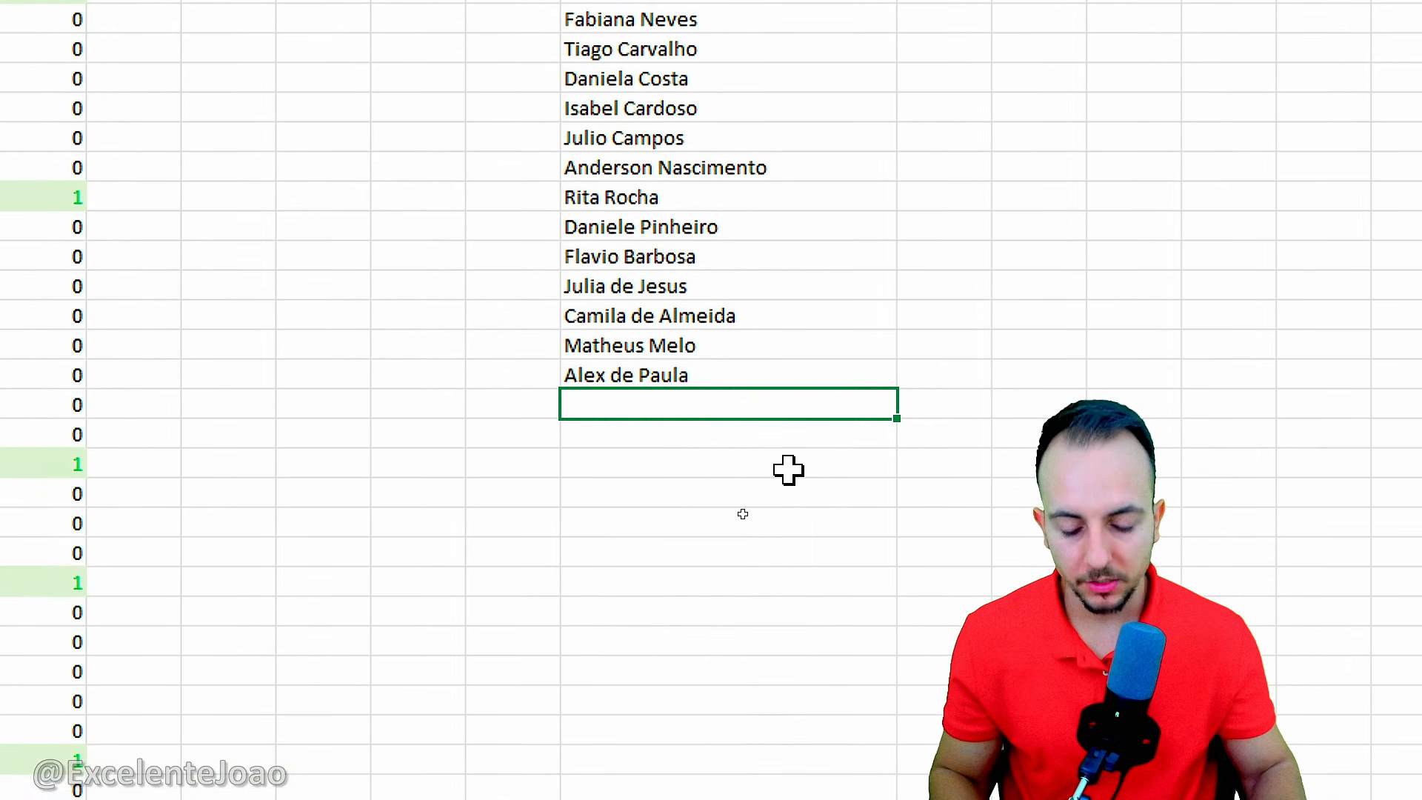
text(aNDERSON f)
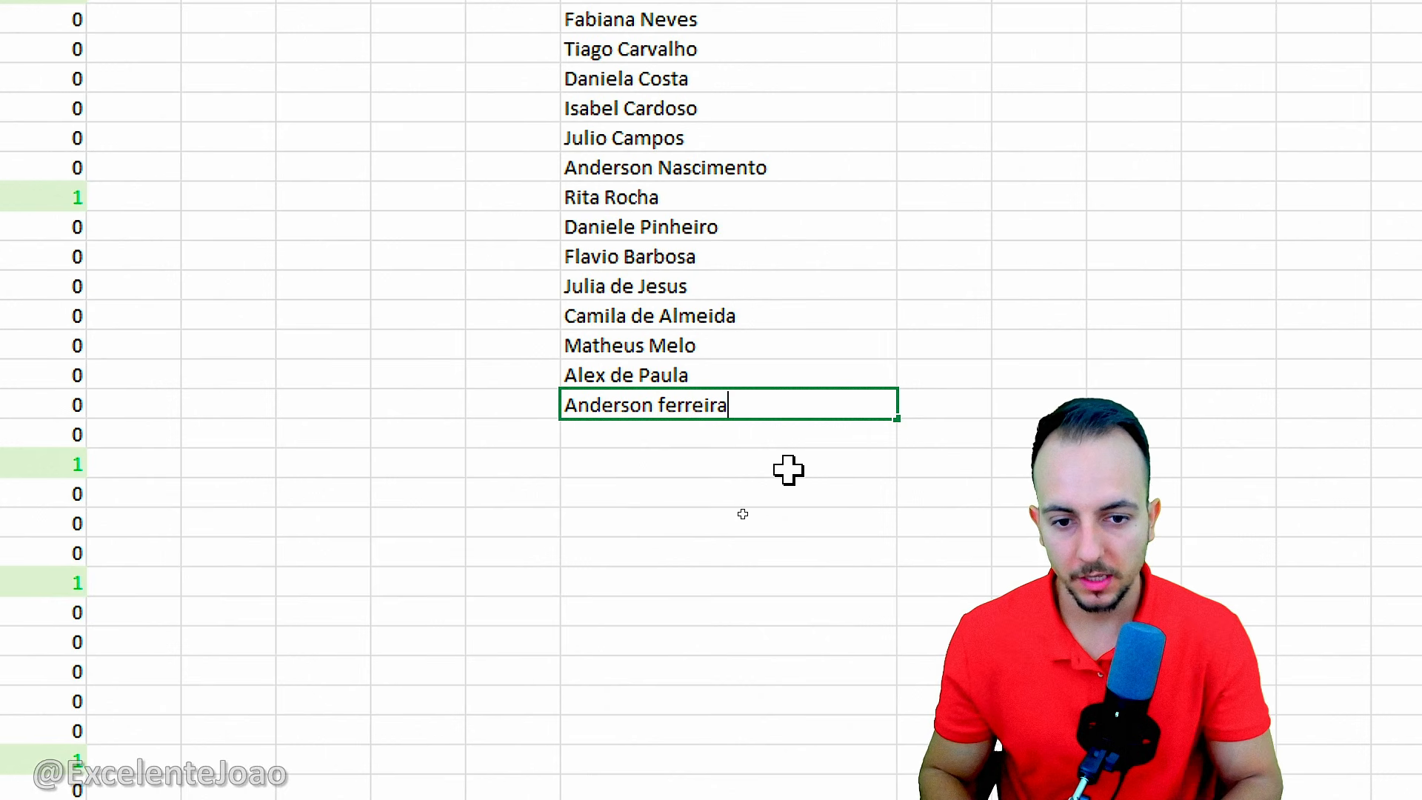
key(Return)
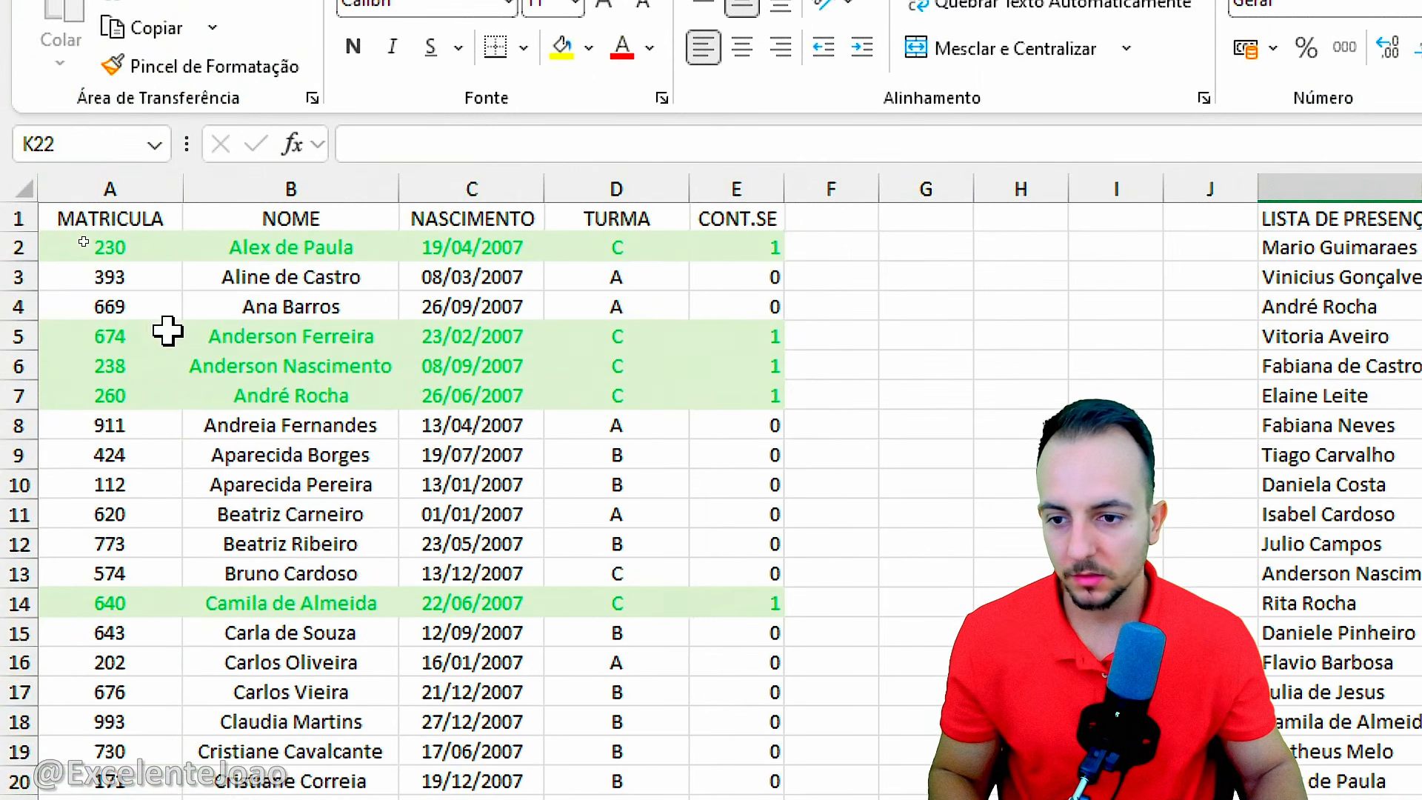
mouse_move(65, 317)
mouse_down()
mouse_move(802, 383)
mouse_move(802, 360)
mouse_move(938, 418)
mouse_up()
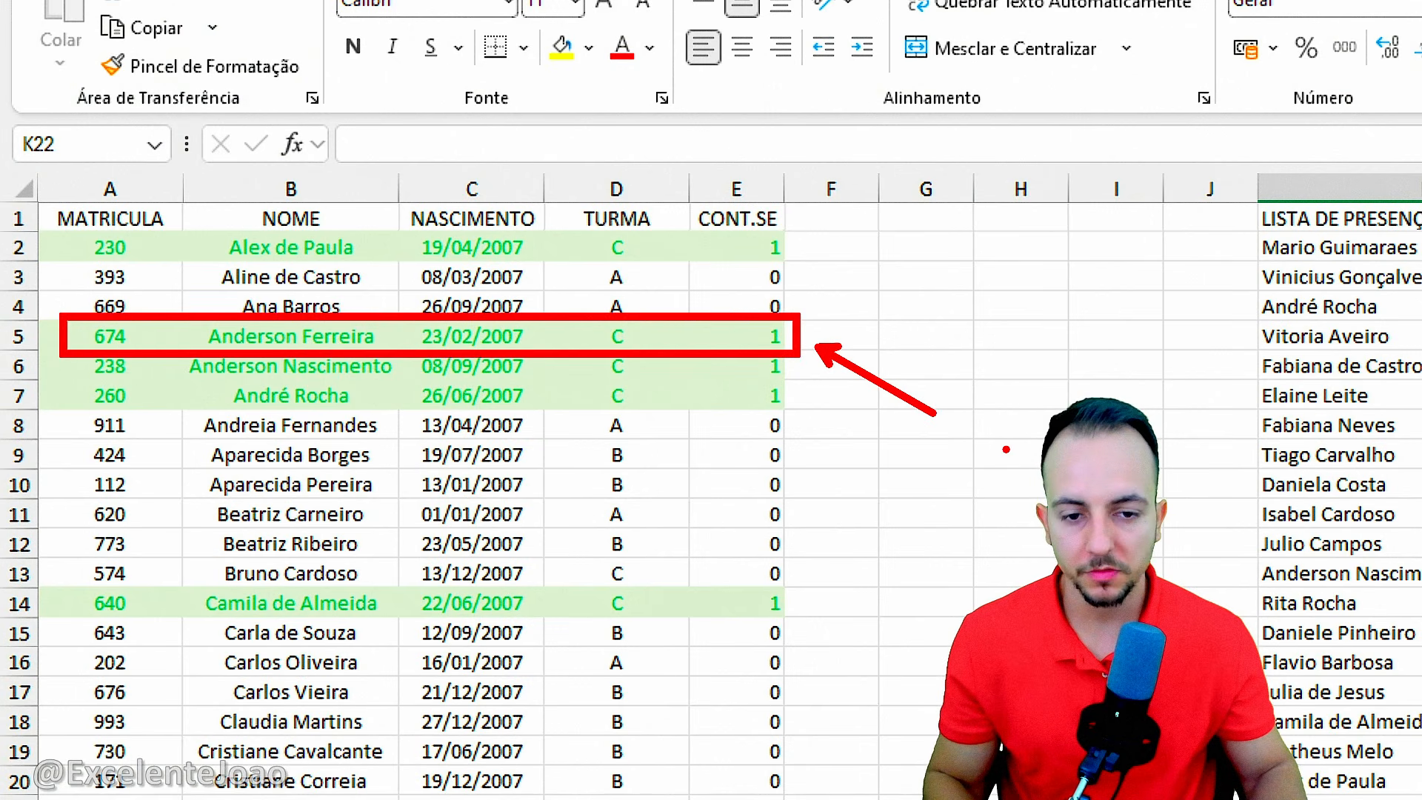
key(Escape)
key(ctrl+z)
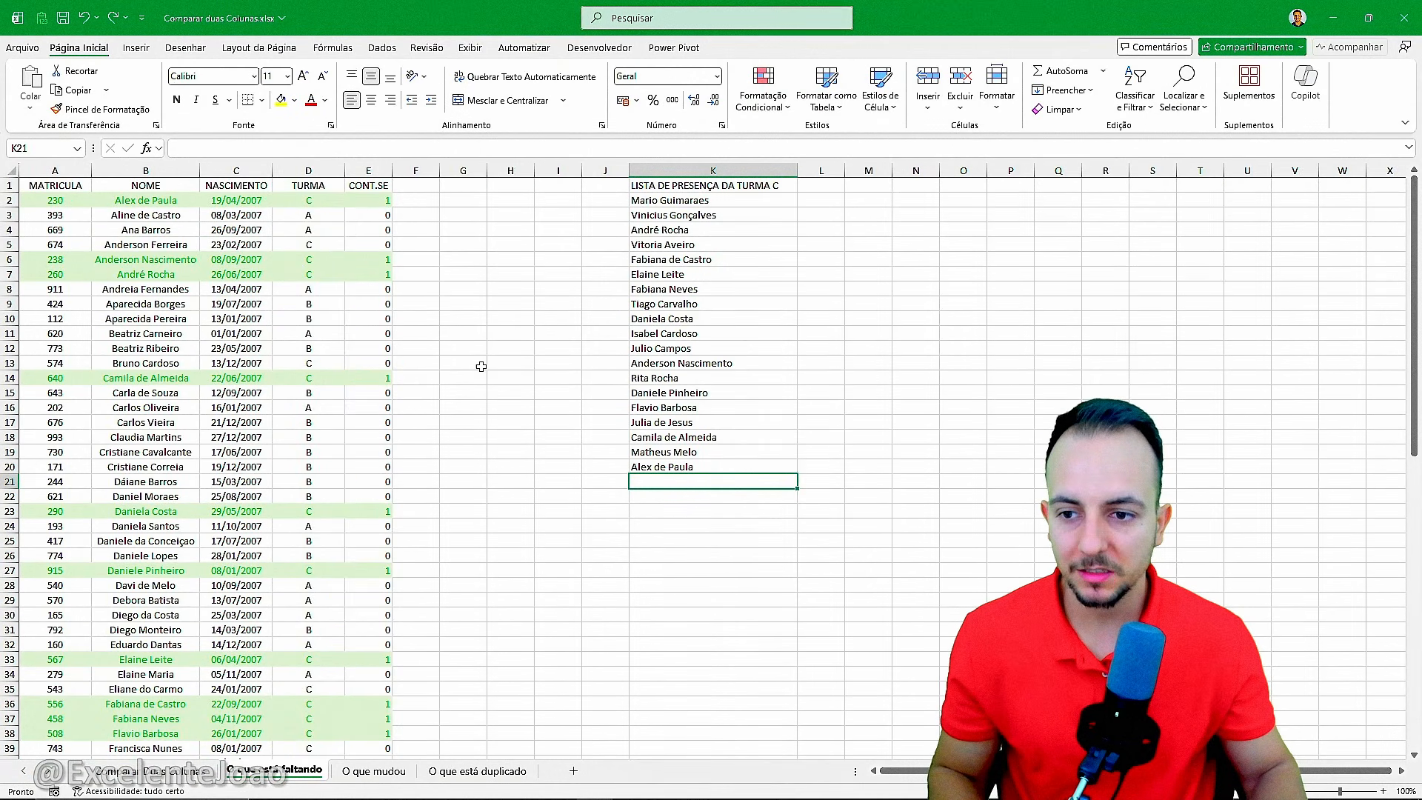
Step: Leave the attendance comparison and open the O que mudou worksheet
click(705, 164)
click(510, 259)
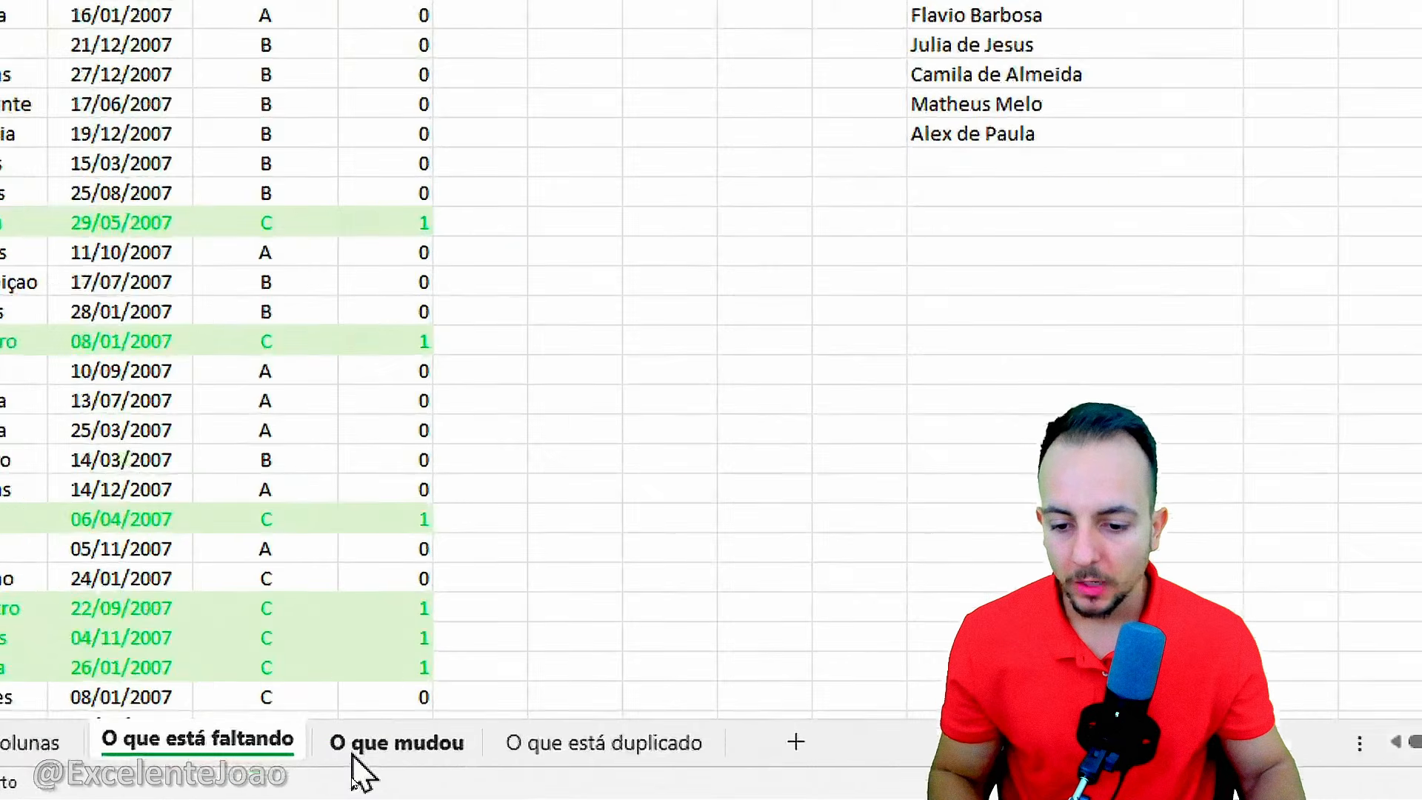
click(363, 771)
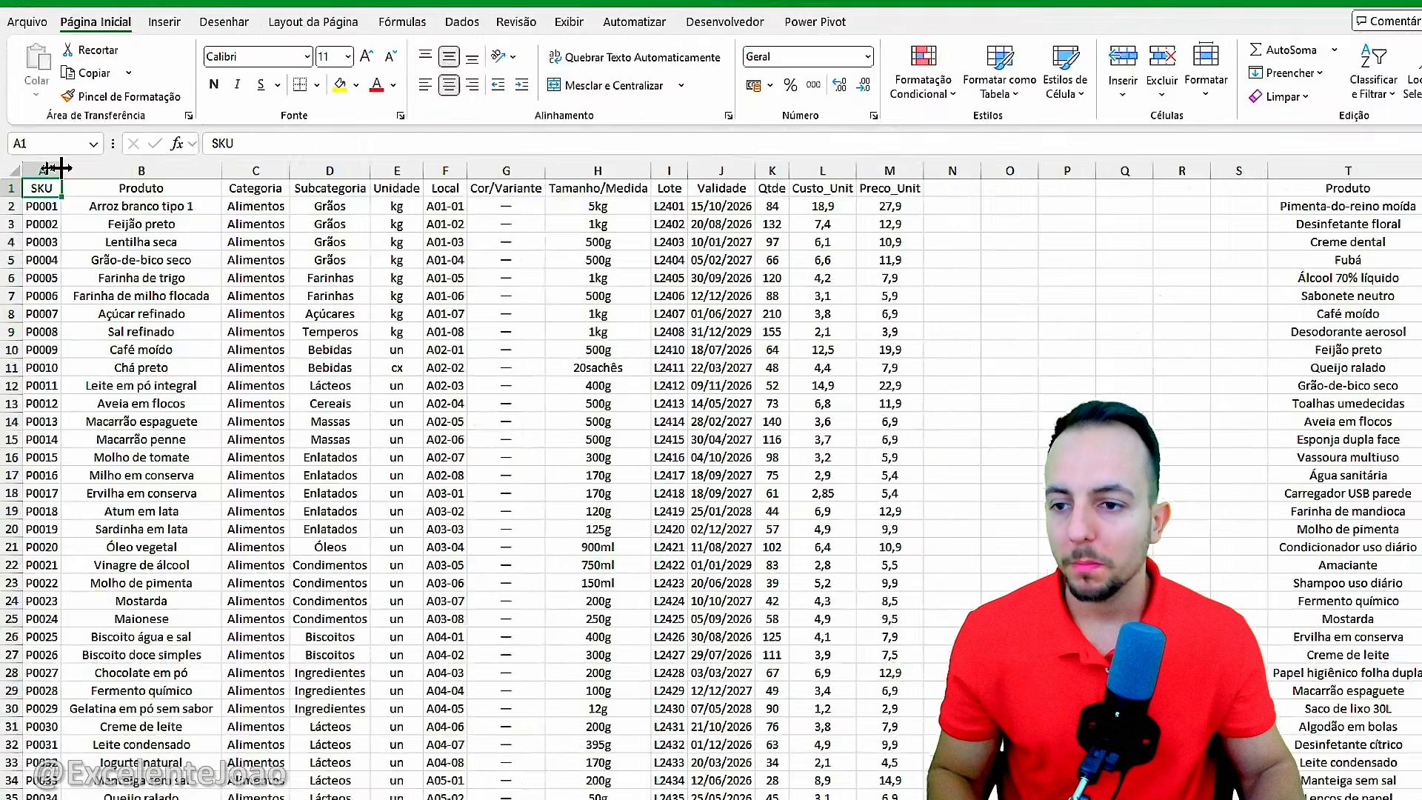
Step: Examine the inventory table, focusing on the Produto and Qtde columns and the Arroz branco tipo 1 row
drag(35, 170, 327, 176)
drag(652, 188, 652, 188)
click(223, 231)
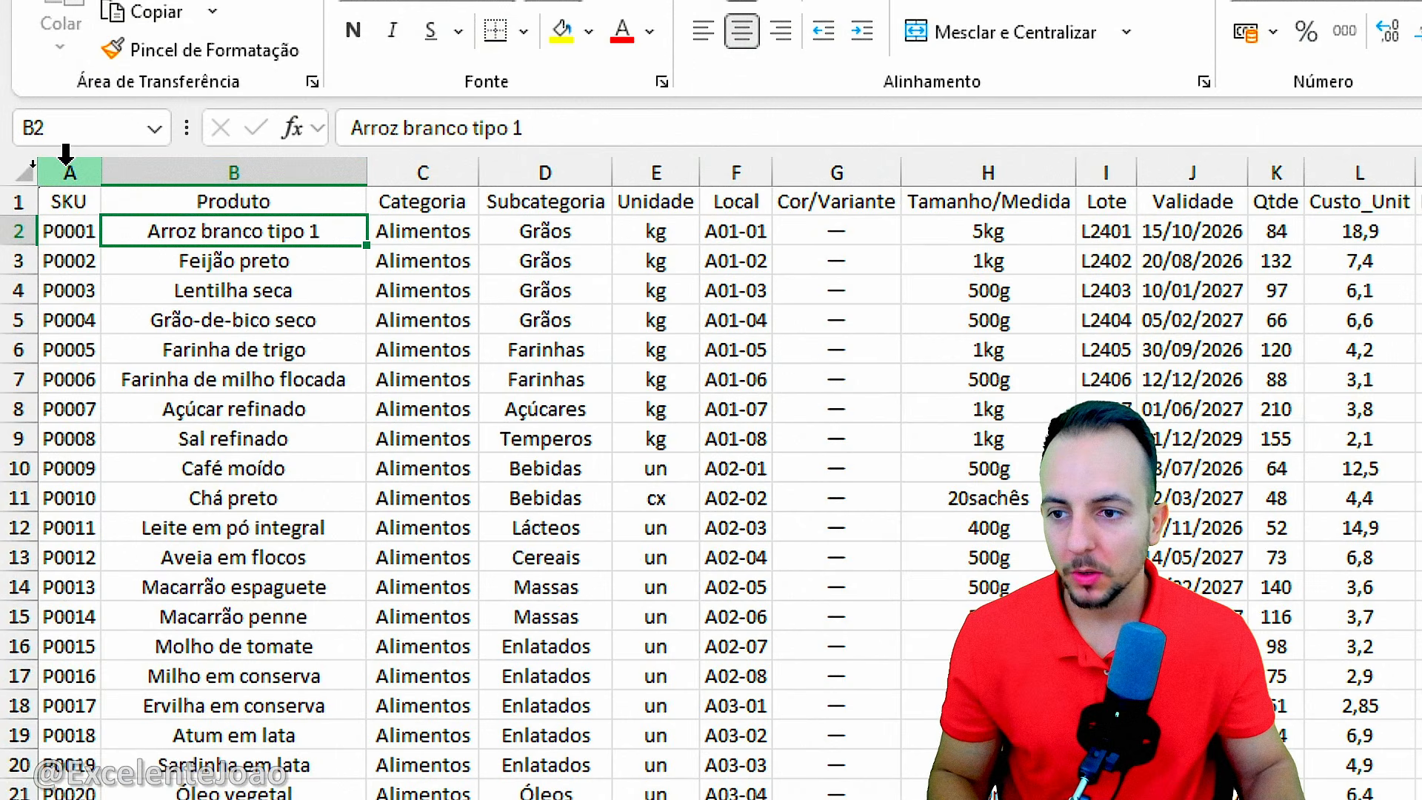
drag(64, 167, 646, 167)
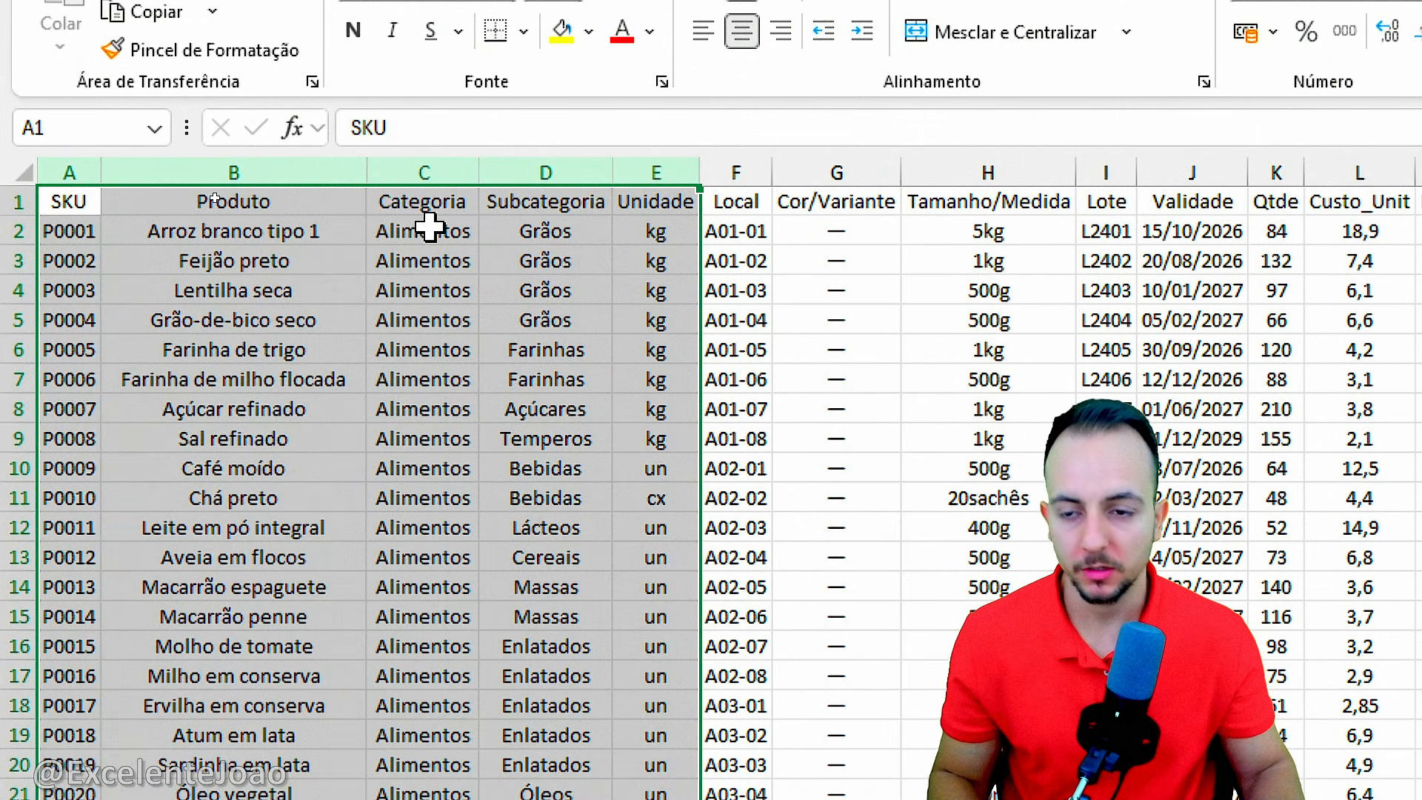
click(220, 164)
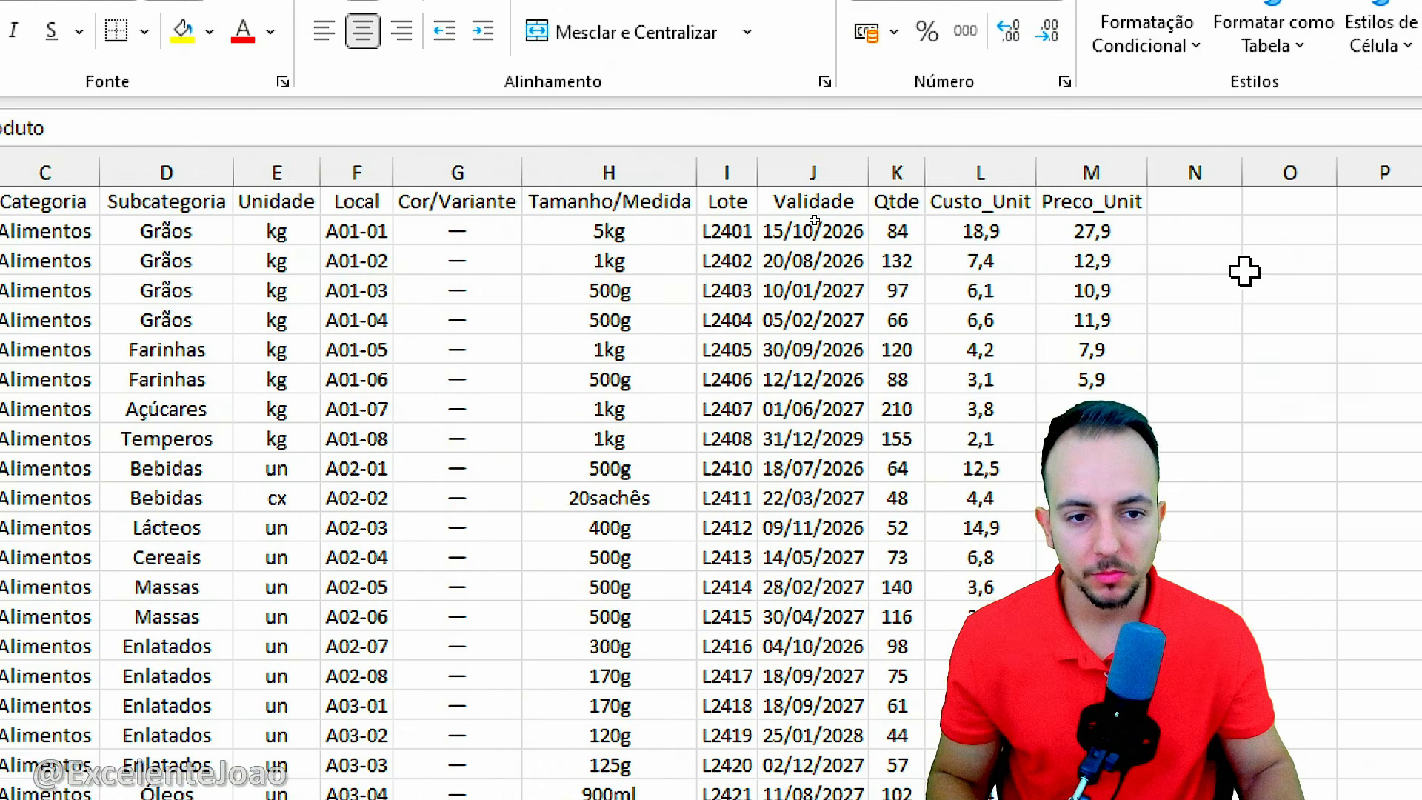
click(893, 172)
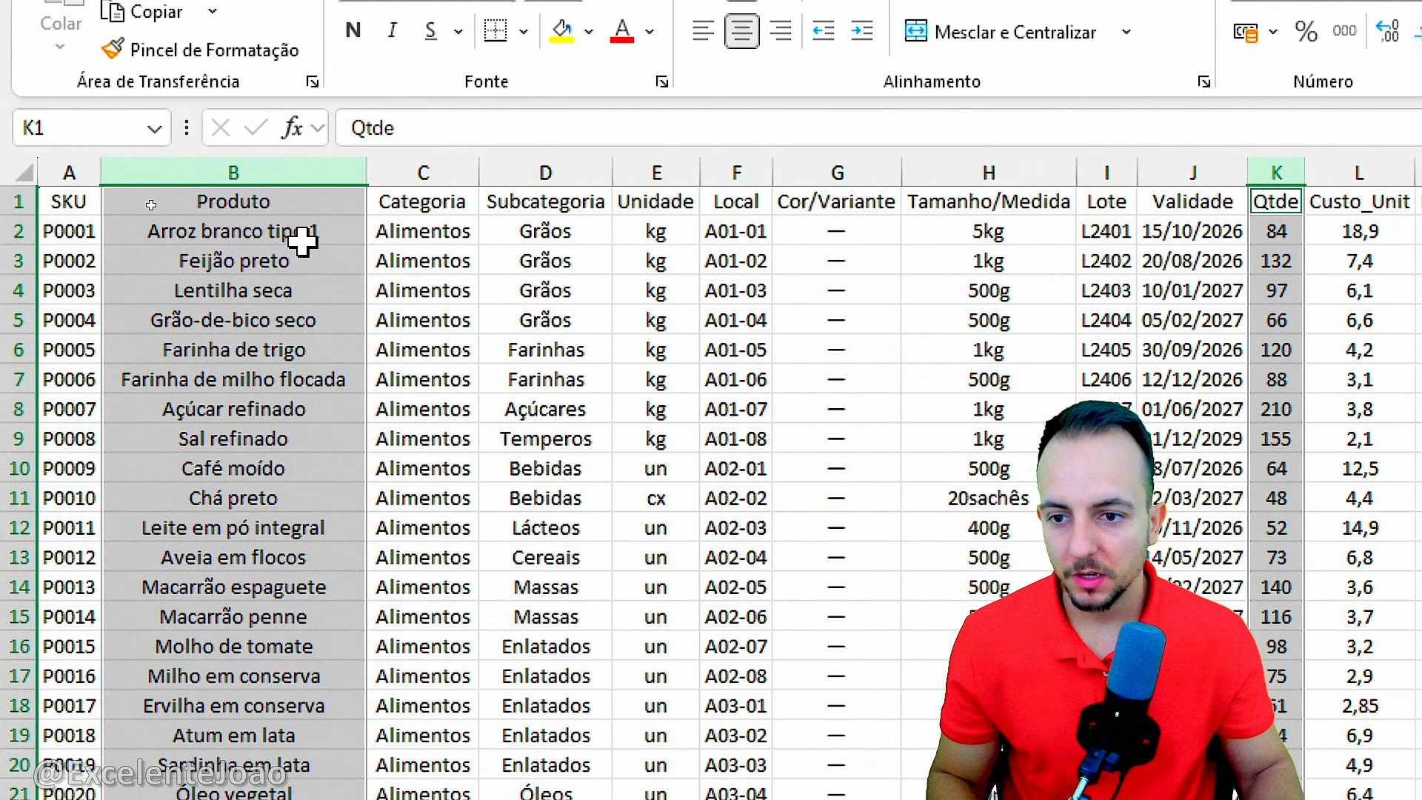
click(295, 235)
mouse_move(132, 201)
mouse_down()
mouse_move(255, 254)
mouse_move(345, 259)
mouse_up()
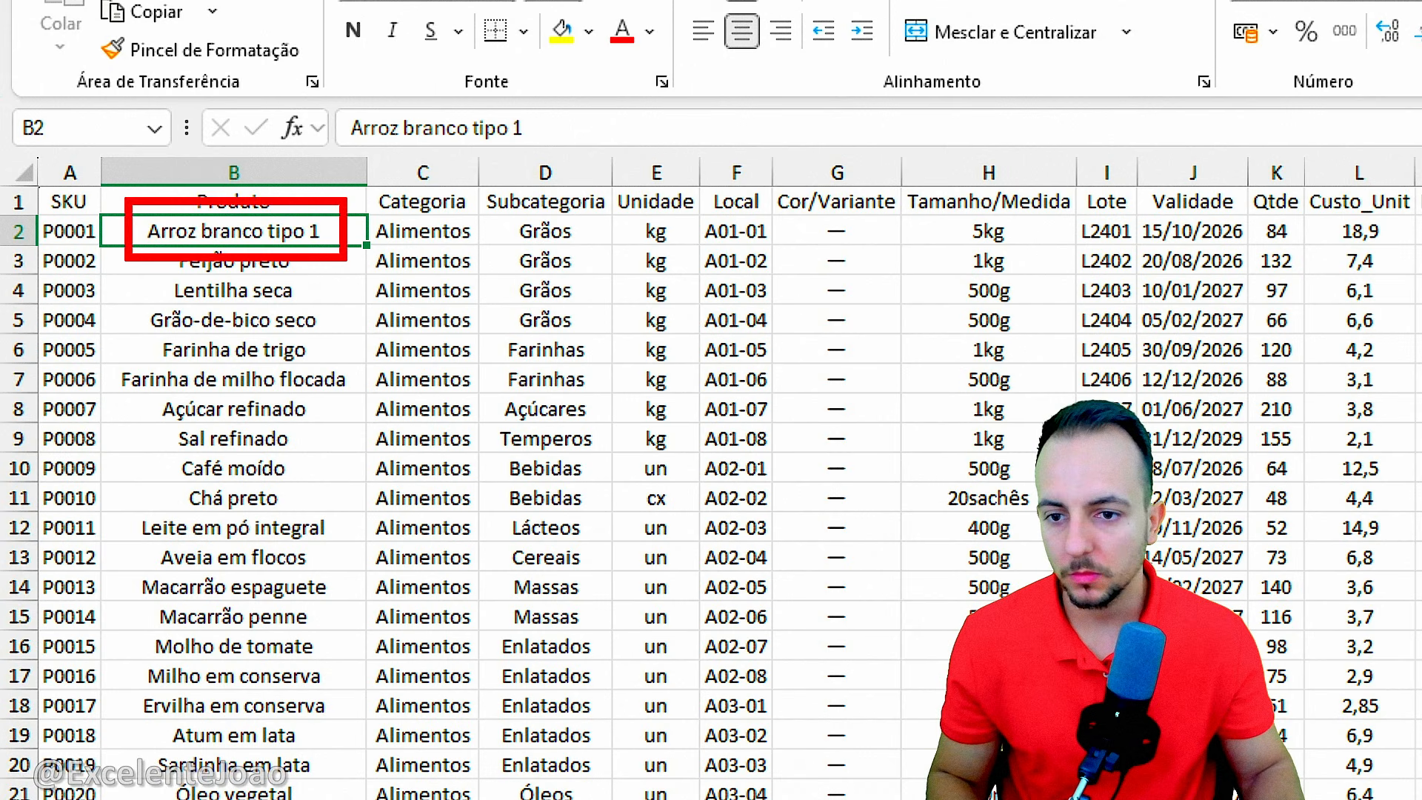
drag(1240, 211, 1320, 247)
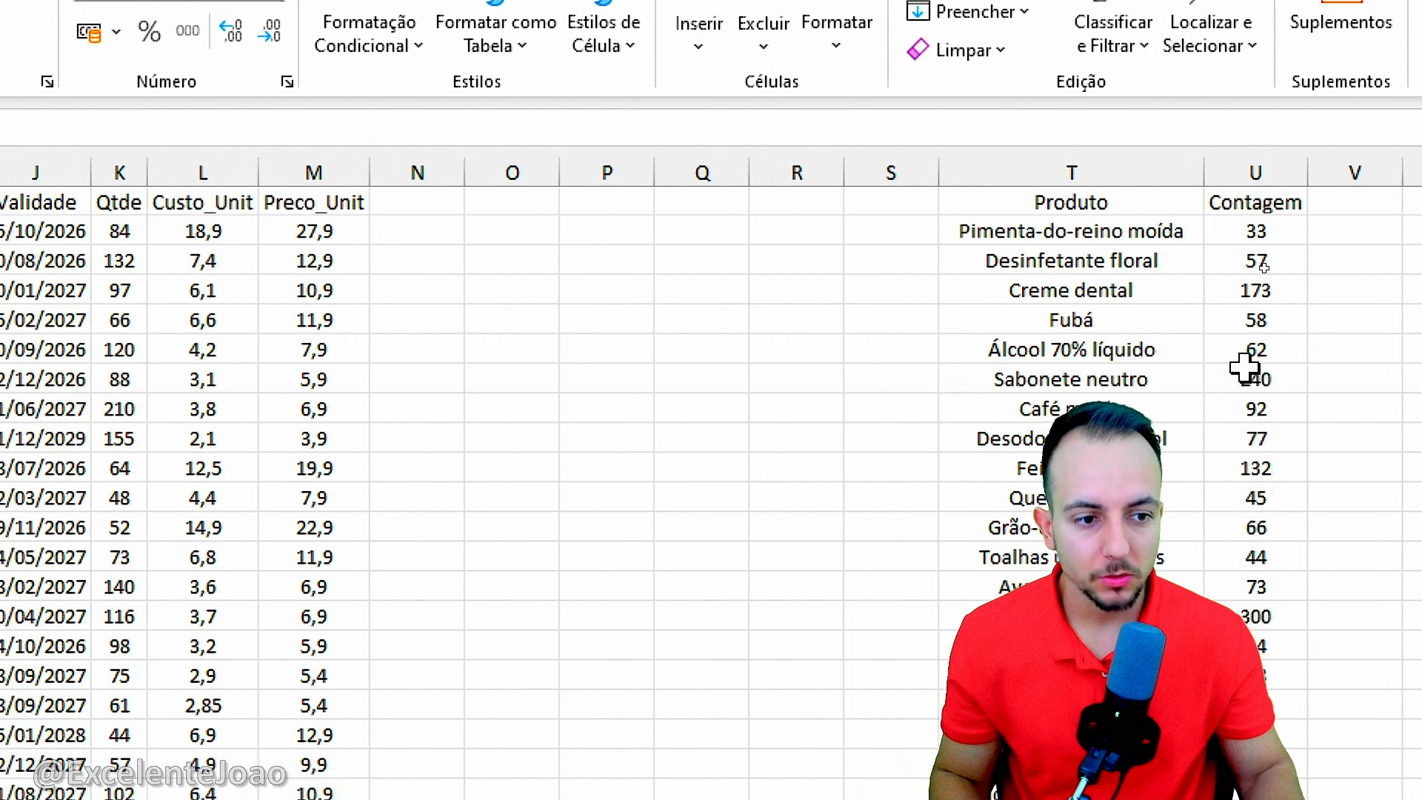
Step: Examine the Produto and Contagem columns in T and U, including the count for Pimenta-do-reino moída
click(899, 171)
click(968, 169)
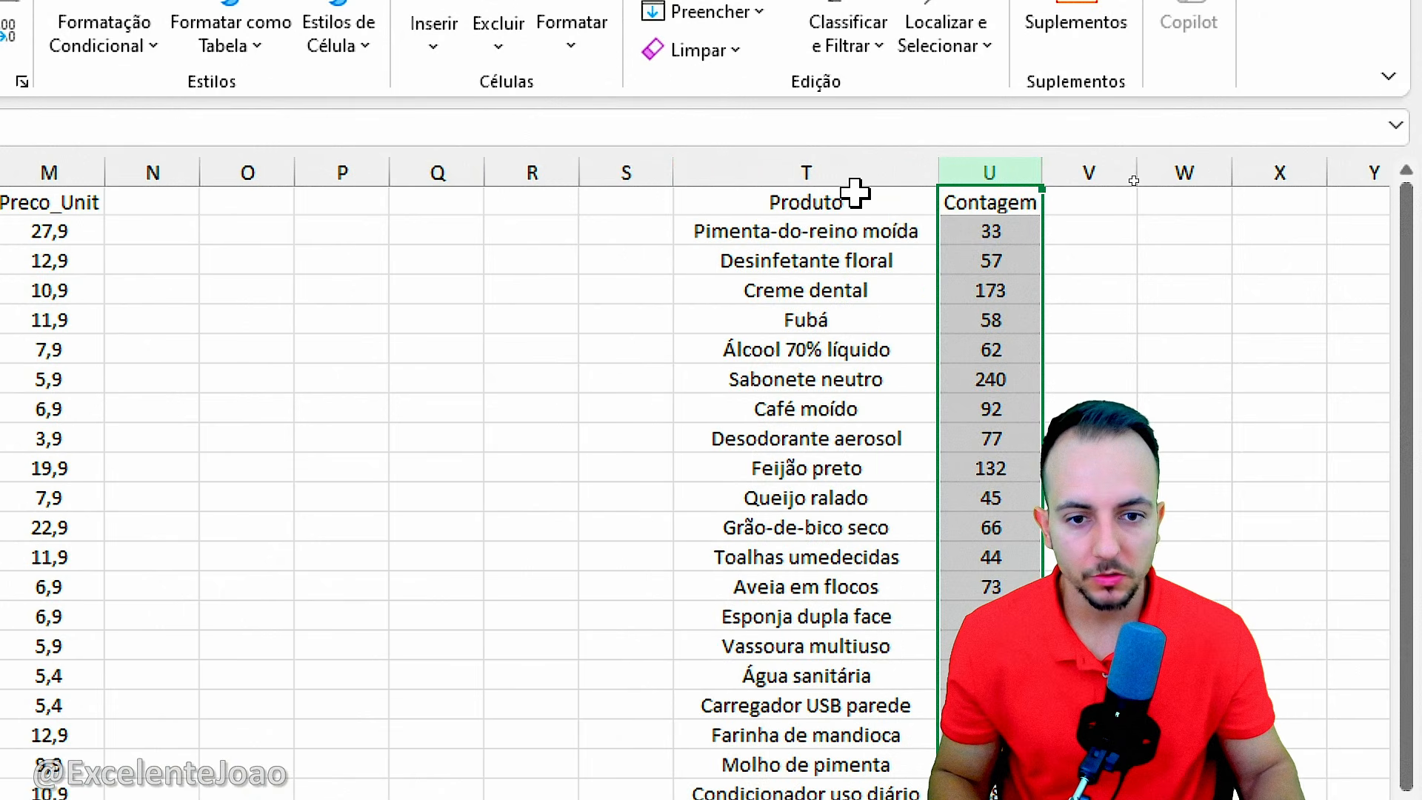
click(843, 196)
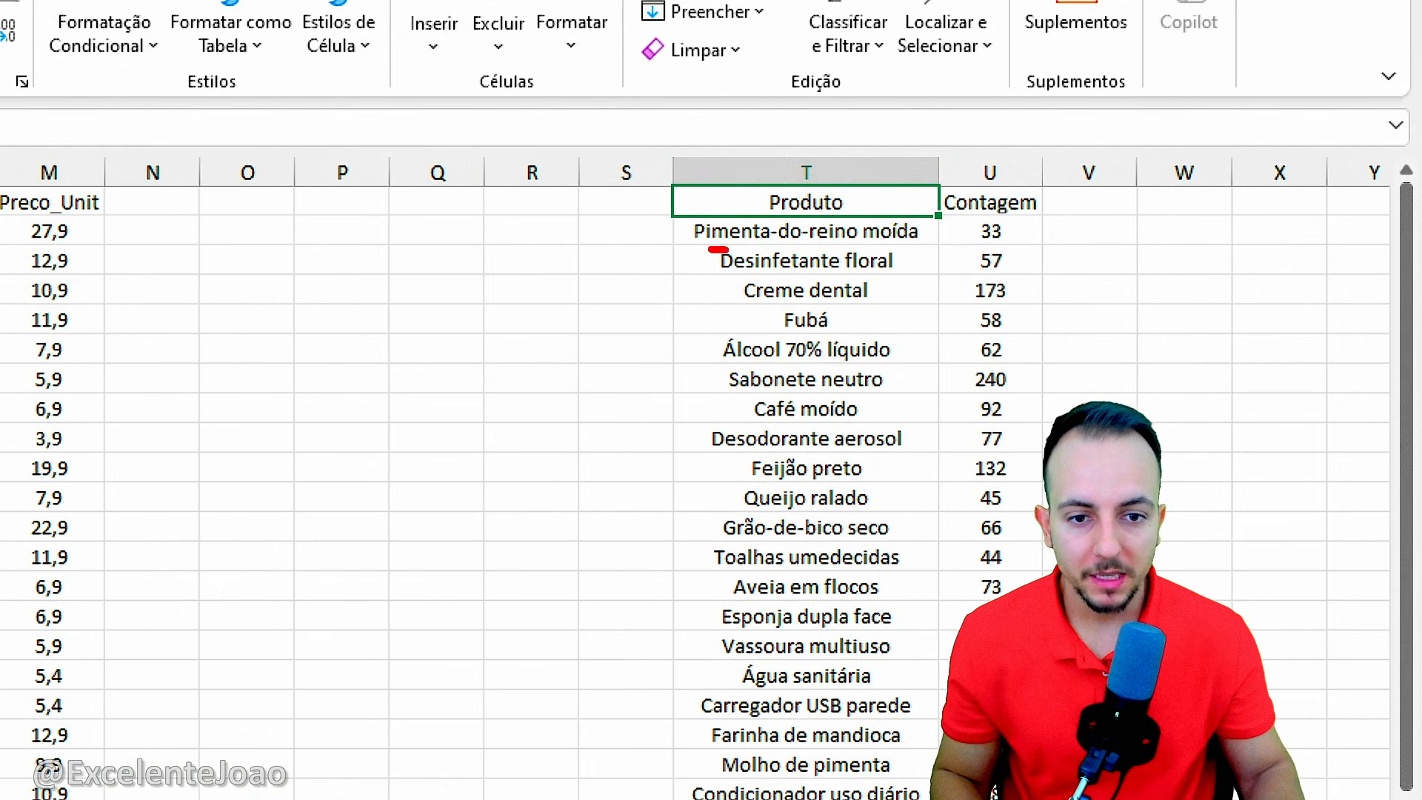
drag(725, 250, 940, 249)
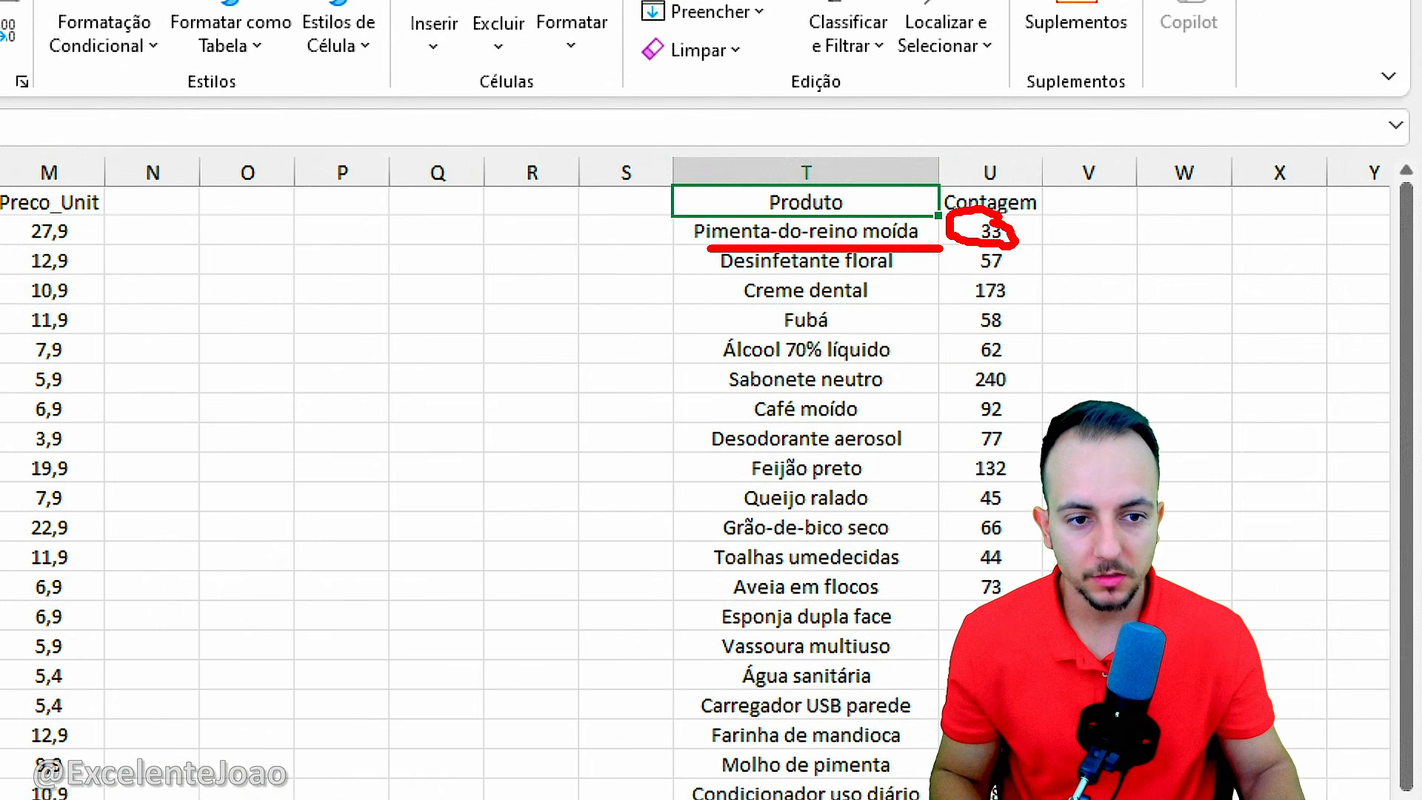
click(1012, 226)
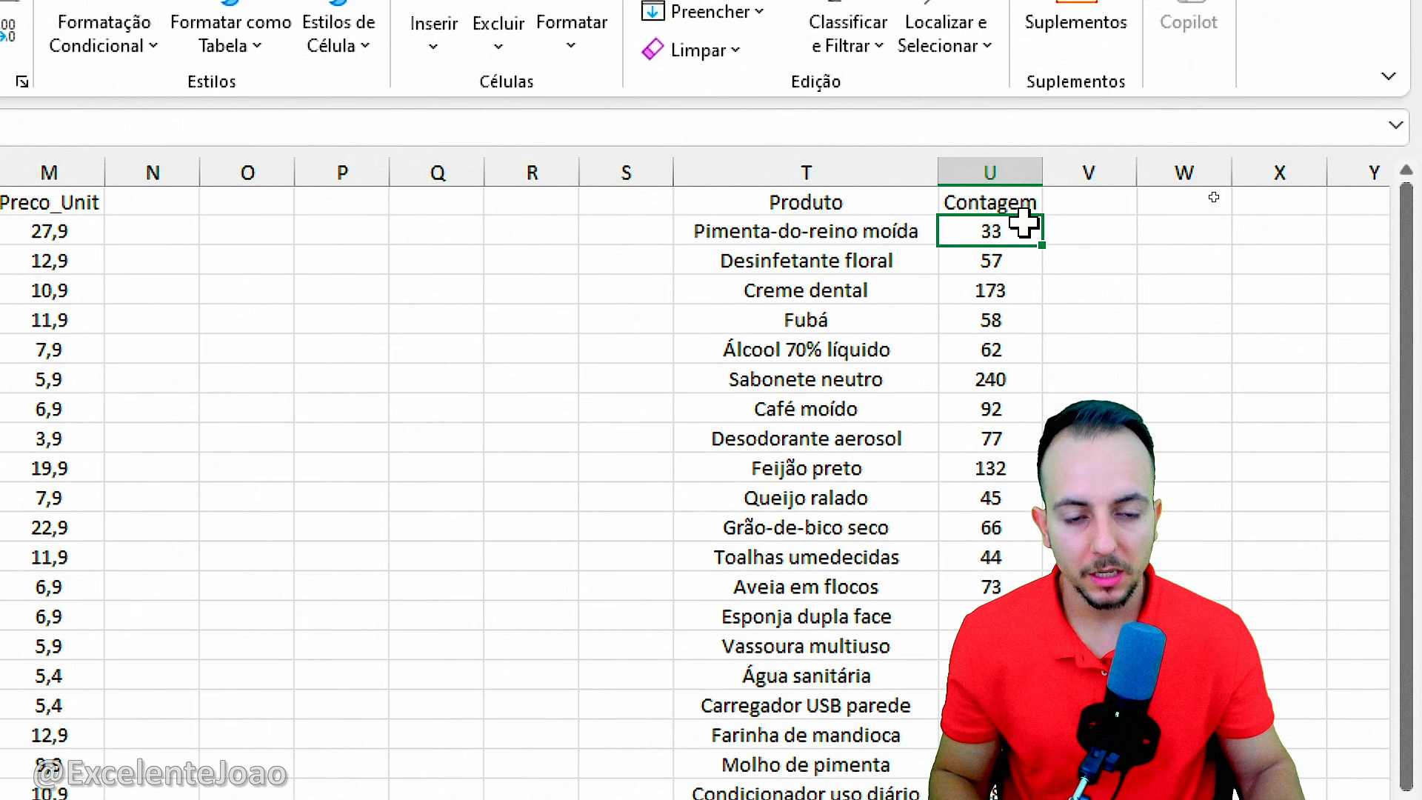
click(948, 167)
click(921, 168)
click(832, 202)
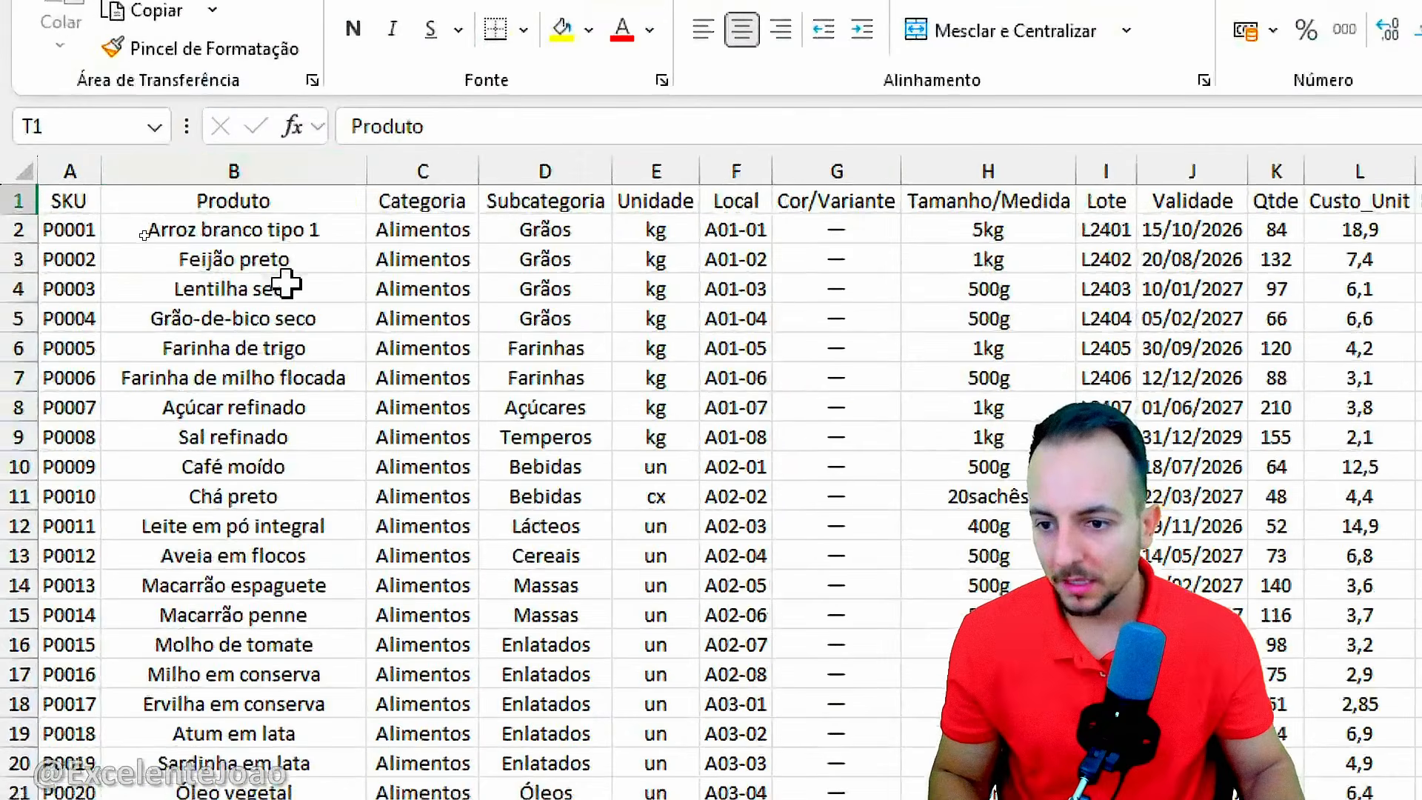
Step: Find Pimenta-do-reino moída in the inventory table, check its Qtde against the counted quantity, and return to cell A1
scroll(284, 311, down, 1)
scroll(284, 311, down, 11)
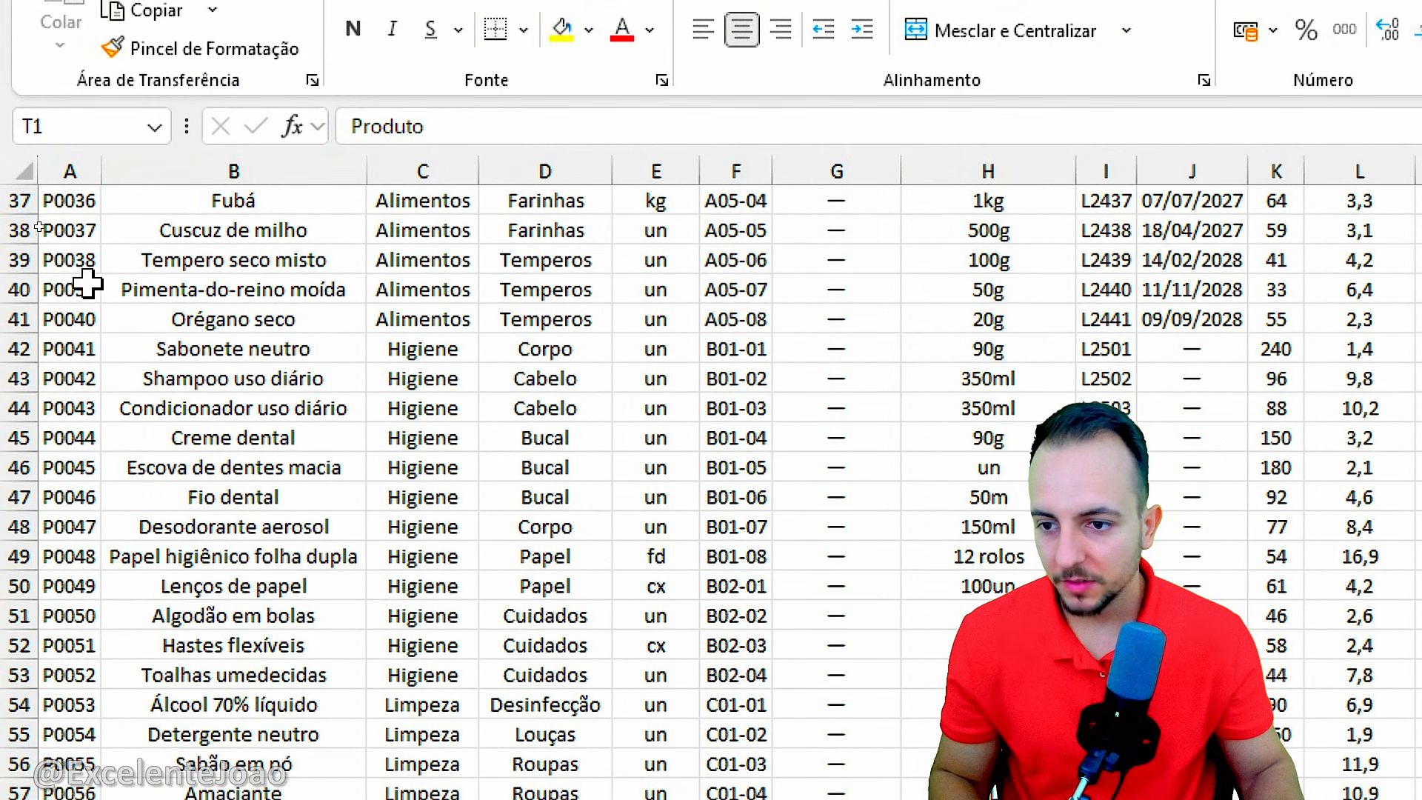
click(5, 288)
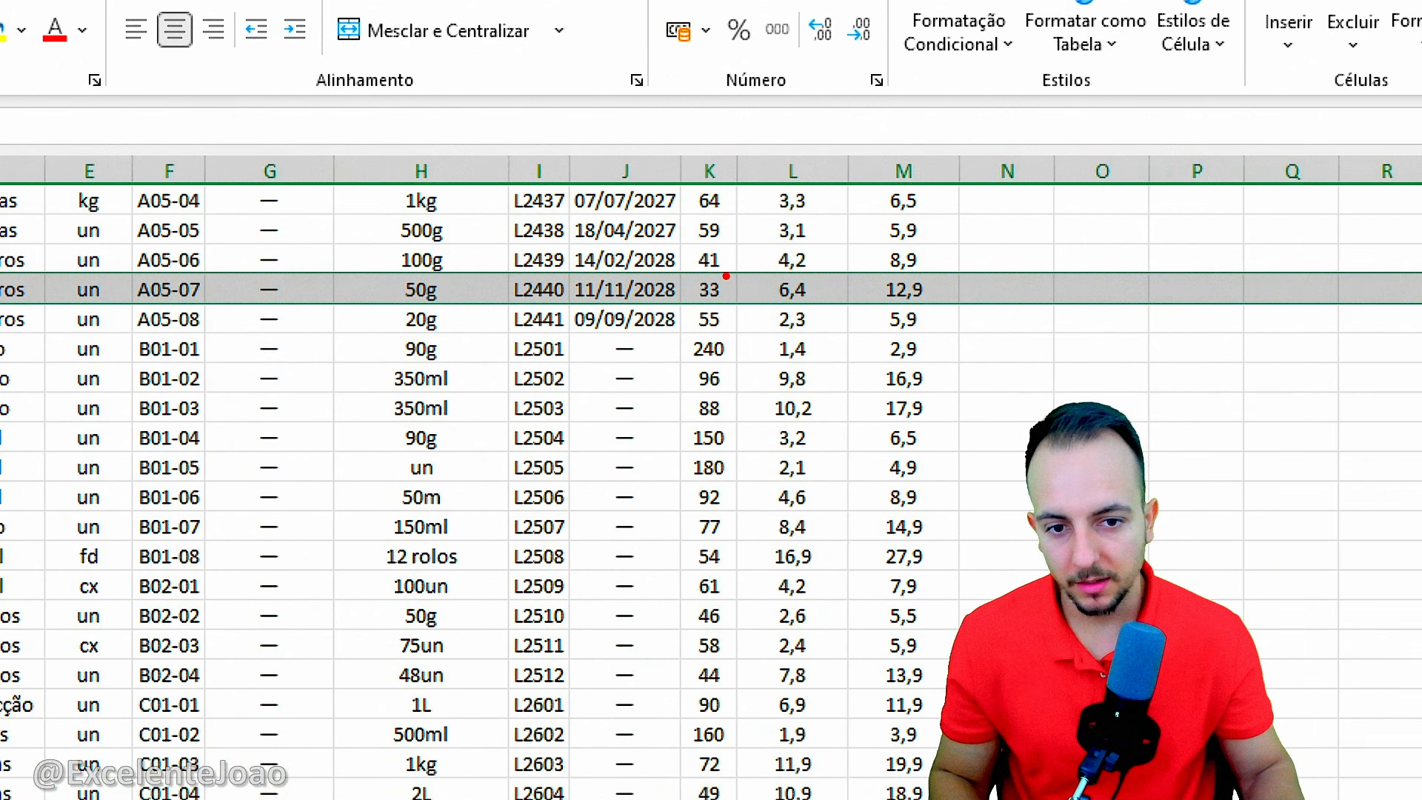
drag(691, 299, 707, 285)
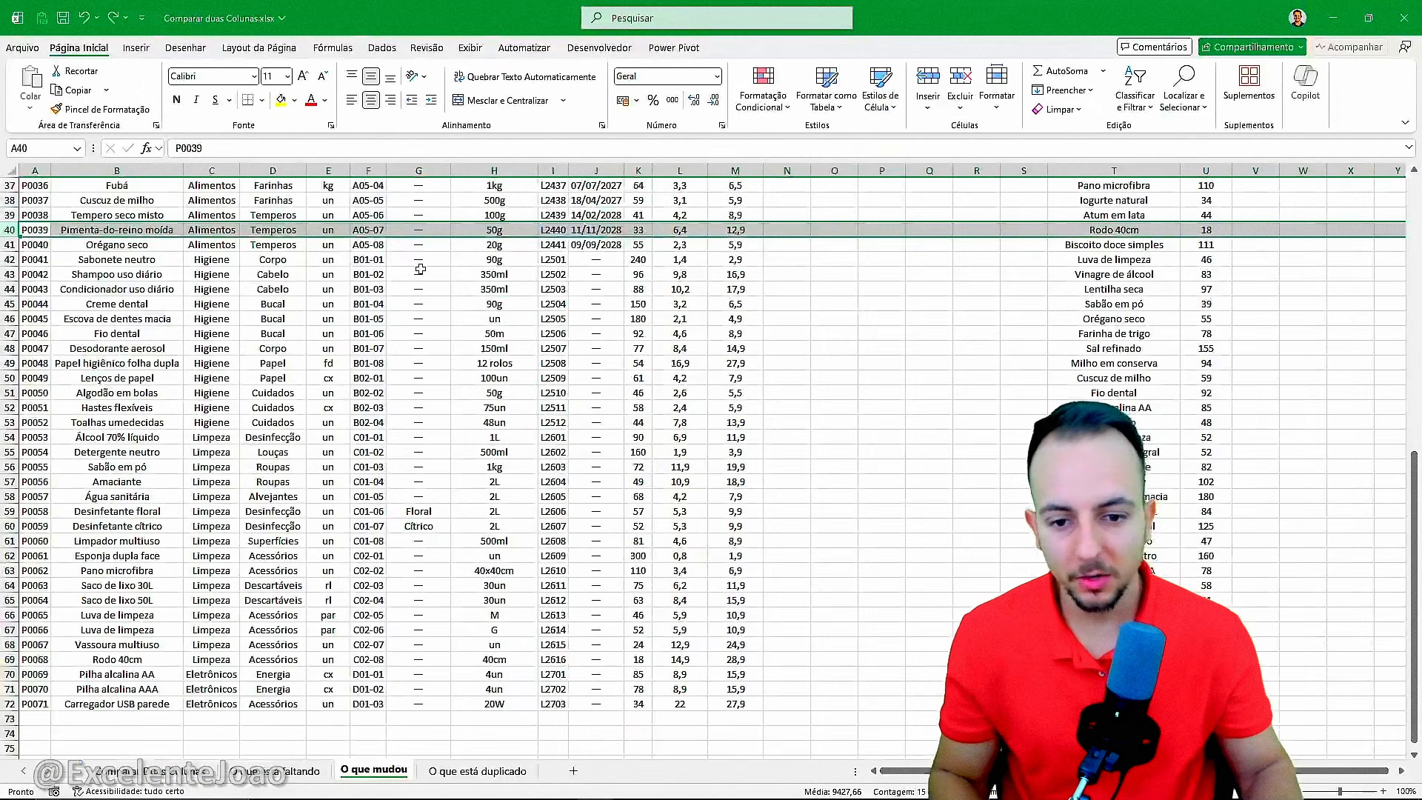
scroll(227, 398, up, 9)
scroll(397, 284, up, 3)
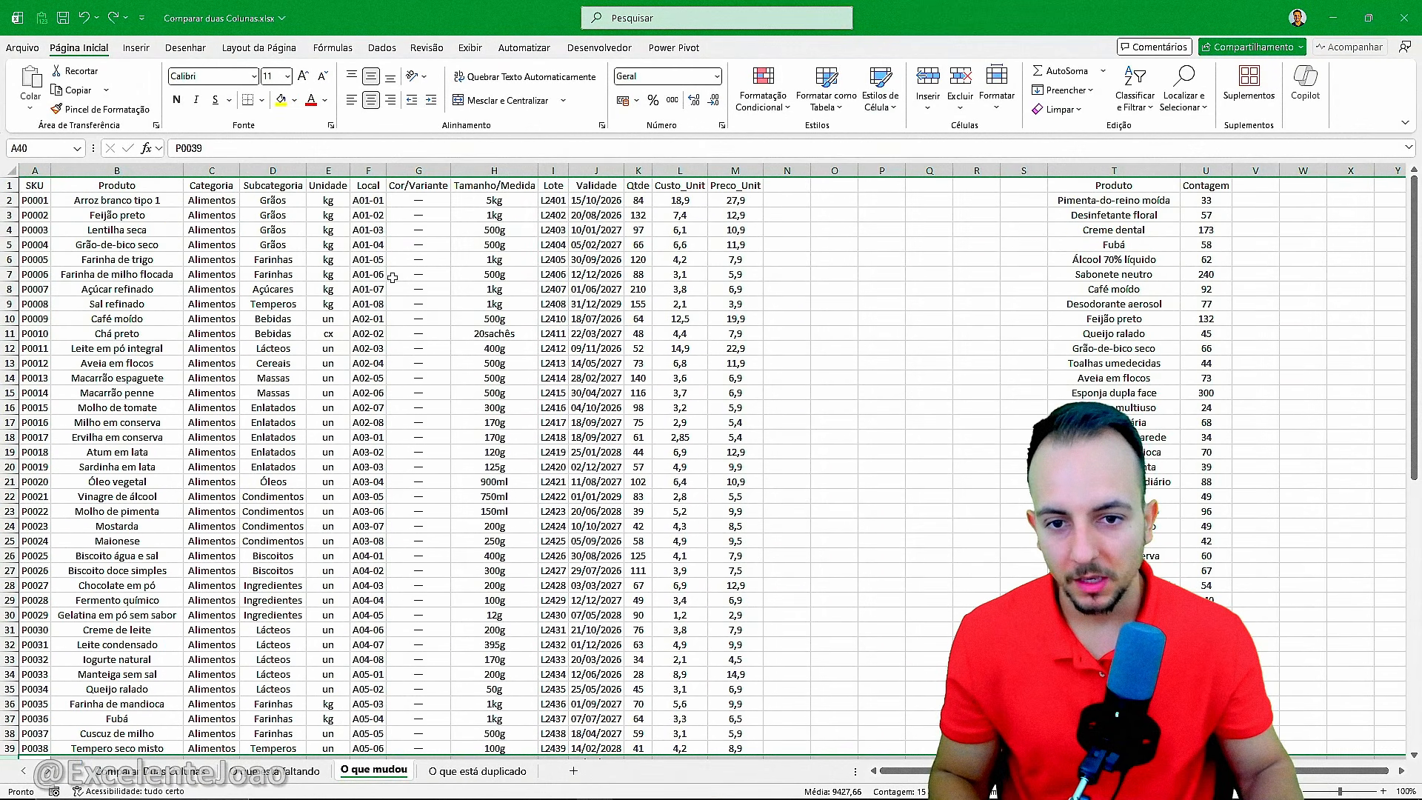
key(ctrl+Home)
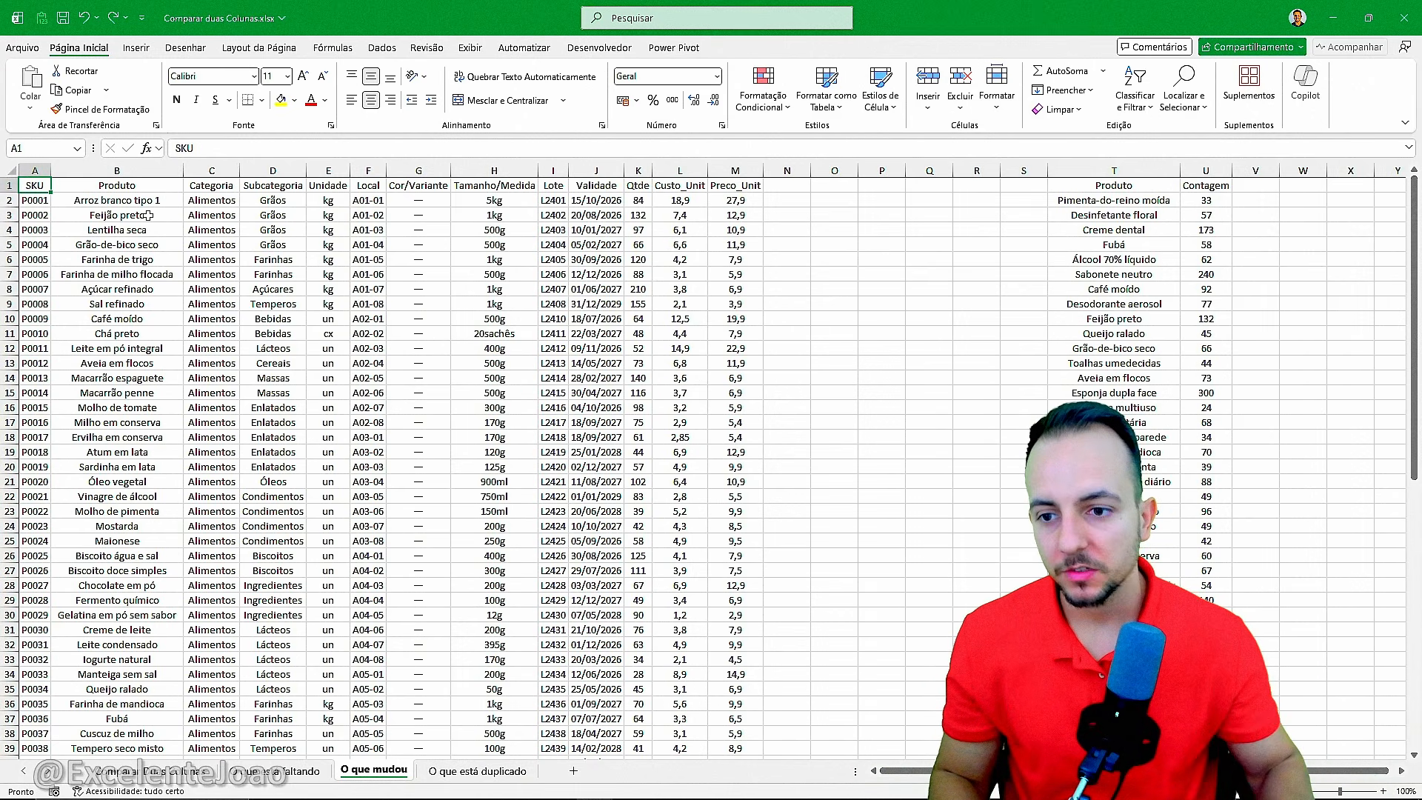
Step: Look through both product lists to their ends and review columns A to E on the O que está faltando sheet
scroll(497, 383, down, 16)
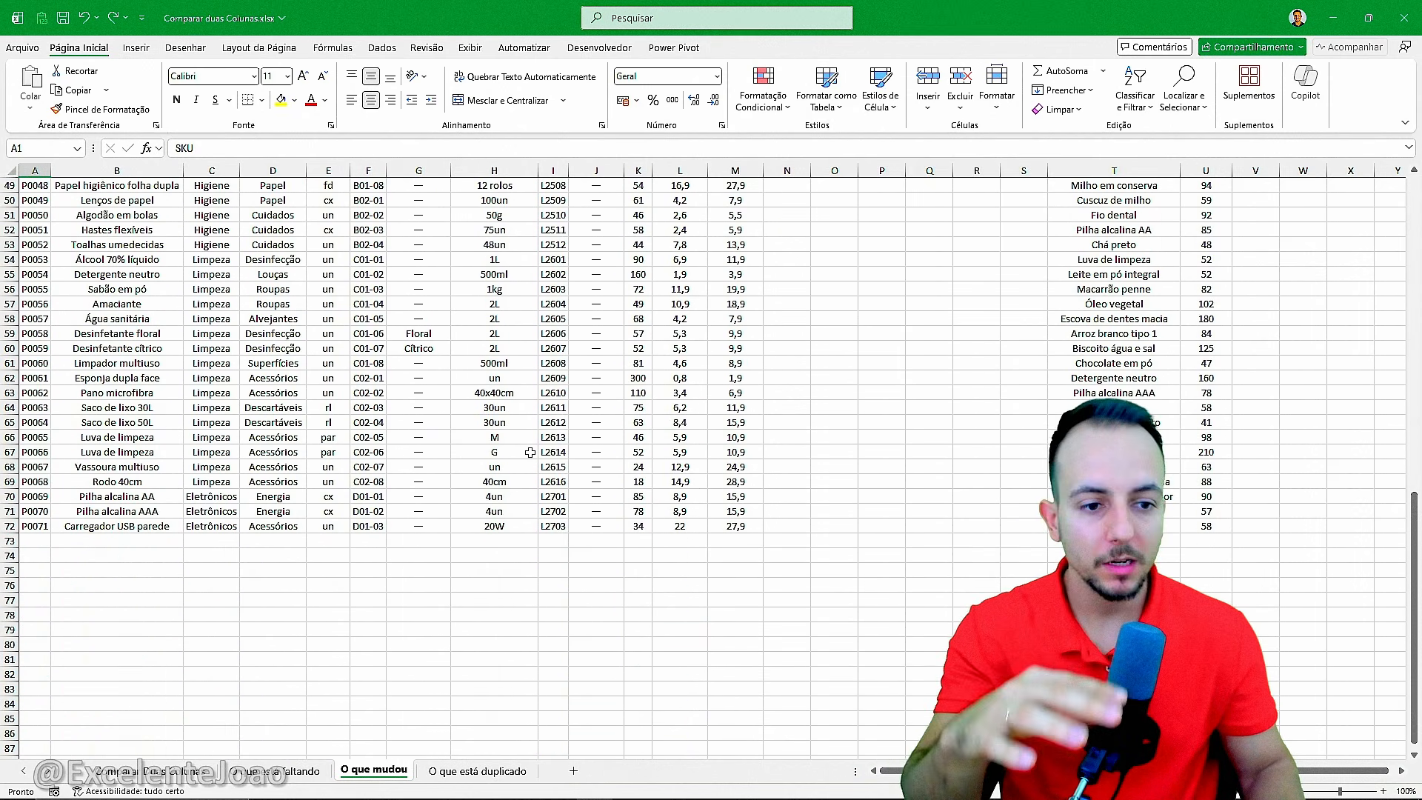
scroll(531, 452, up, 16)
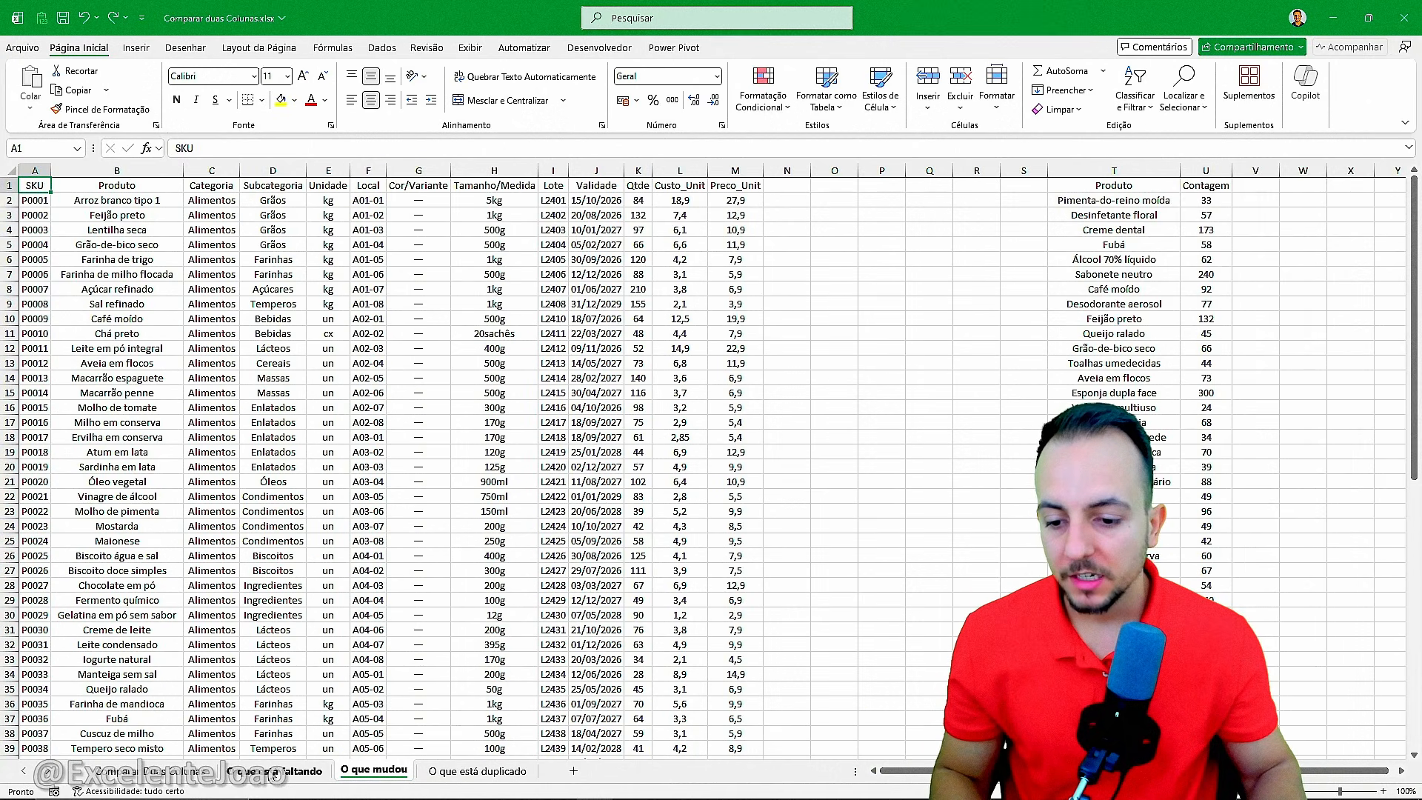
click(277, 772)
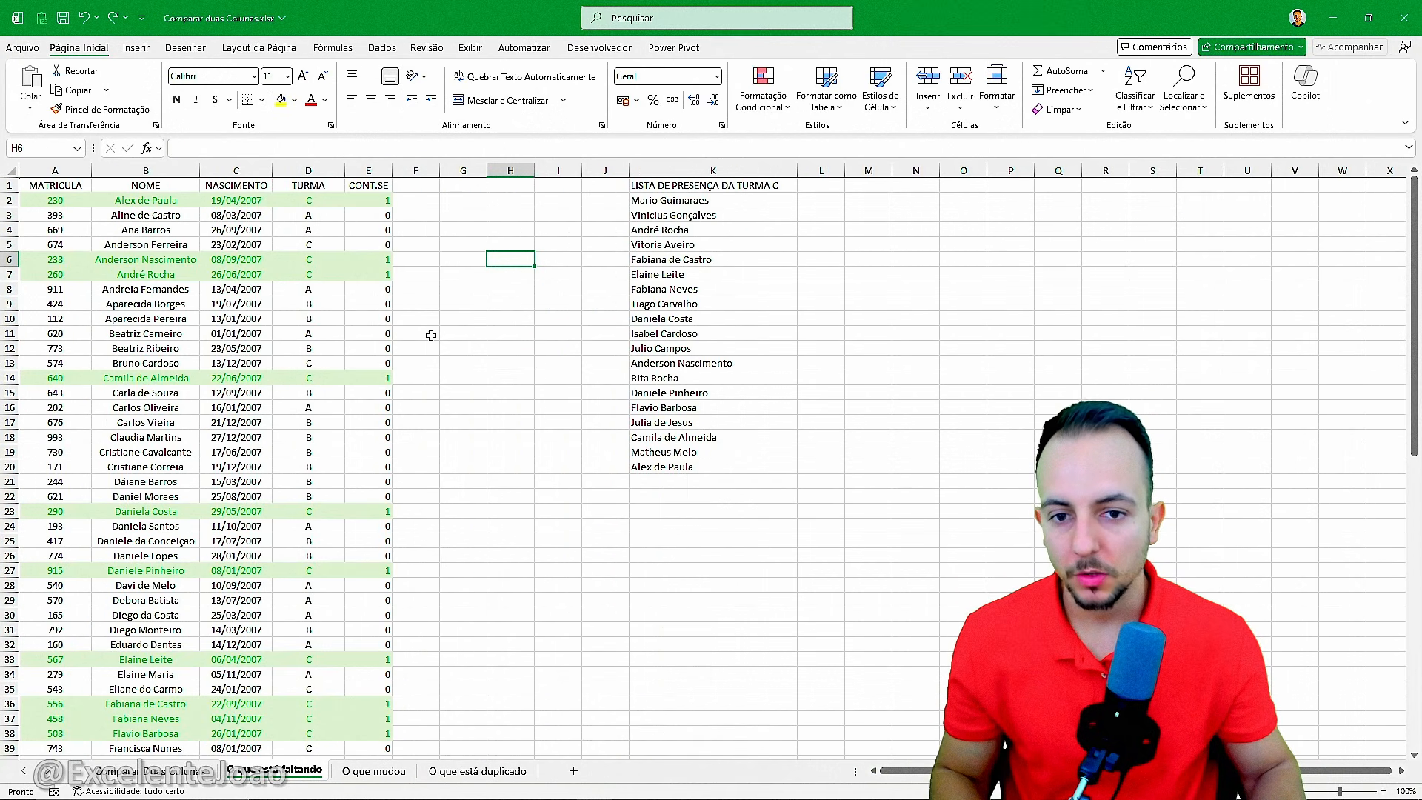
drag(363, 170, 52, 171)
click(43, 186)
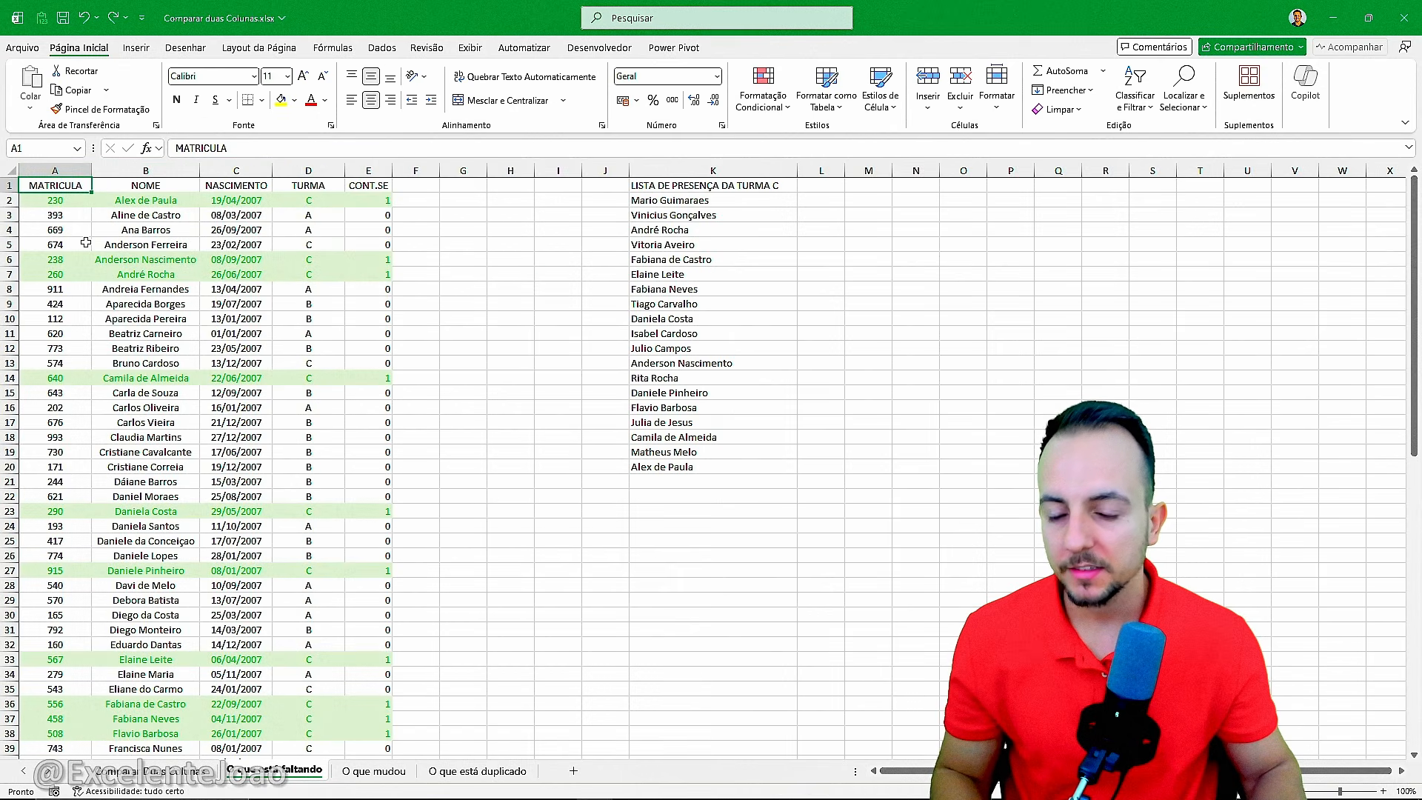
Step: Review the highlighted student list to its end, and go back to the O que mudou sheet
scroll(492, 290, down, 19)
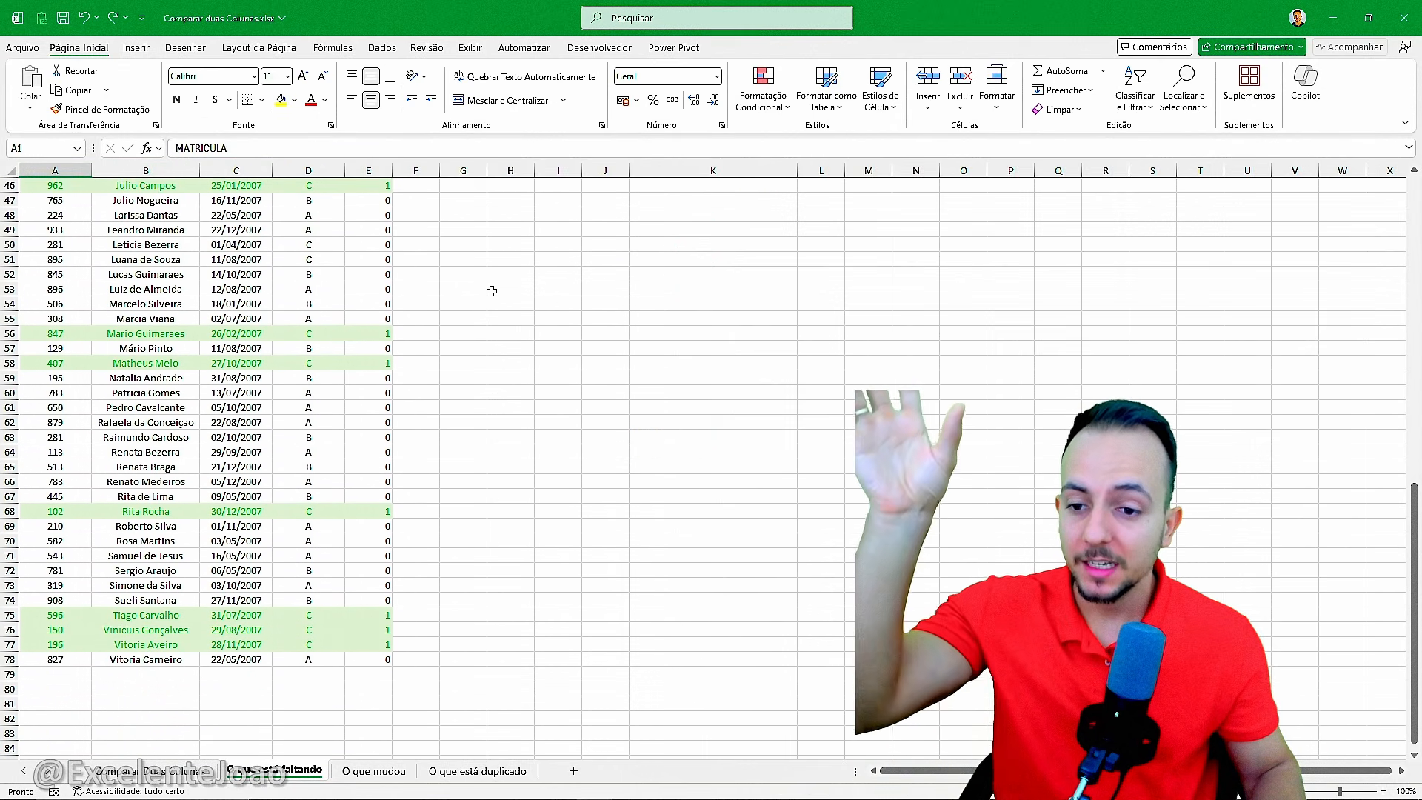
scroll(492, 290, up, 19)
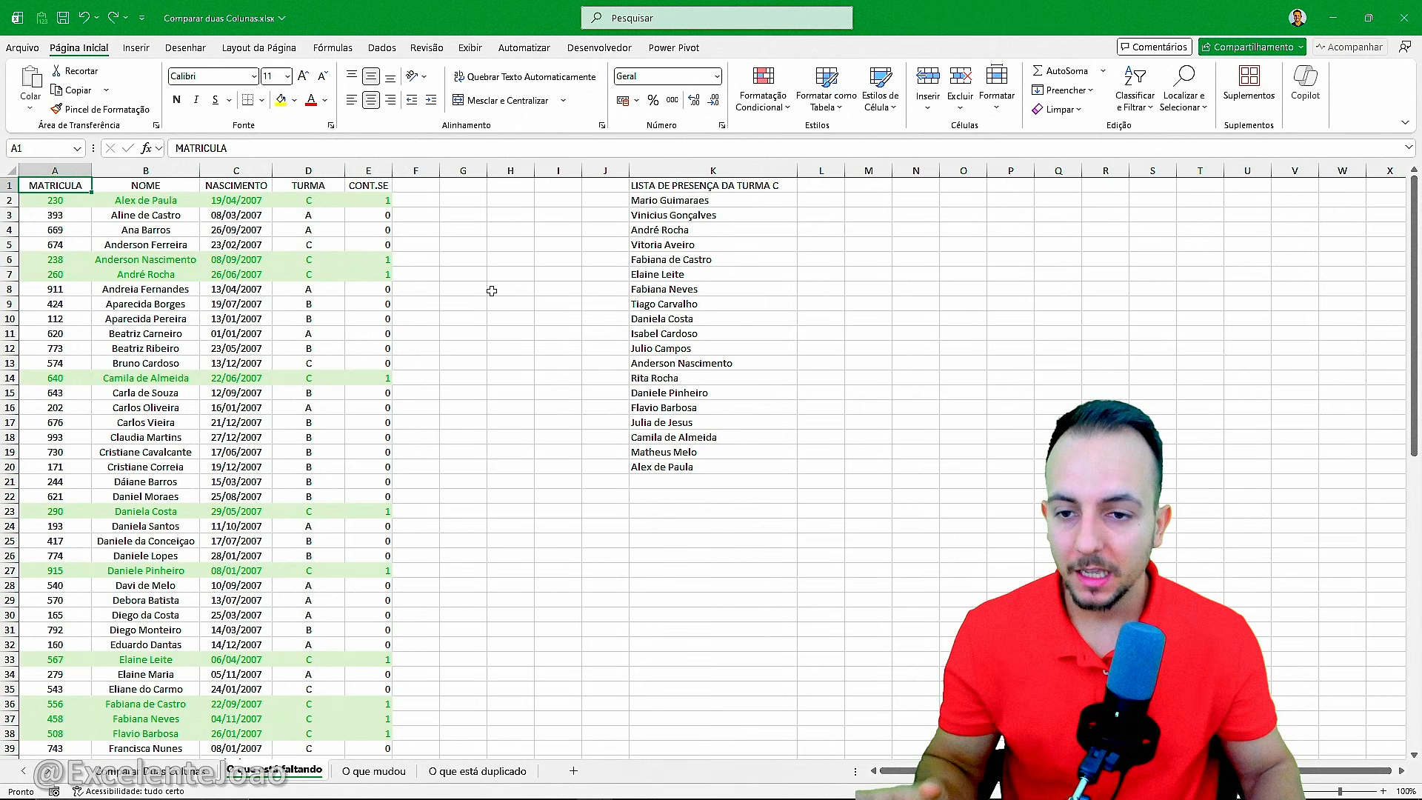
click(404, 771)
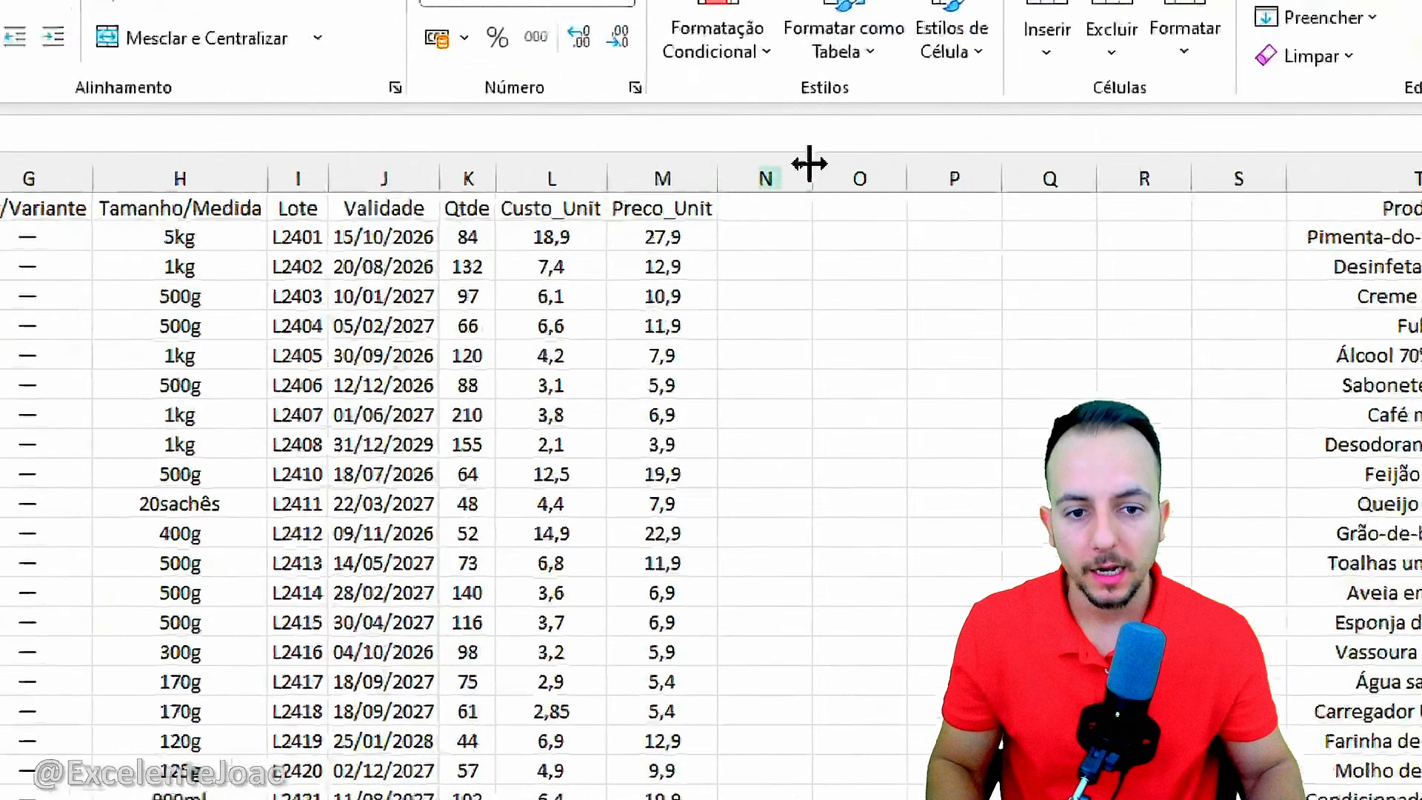
Step: Examine the Qtde column in the inventory table, the empty column N beside it, and the Contagem column of the counted list
click(787, 185)
click(787, 200)
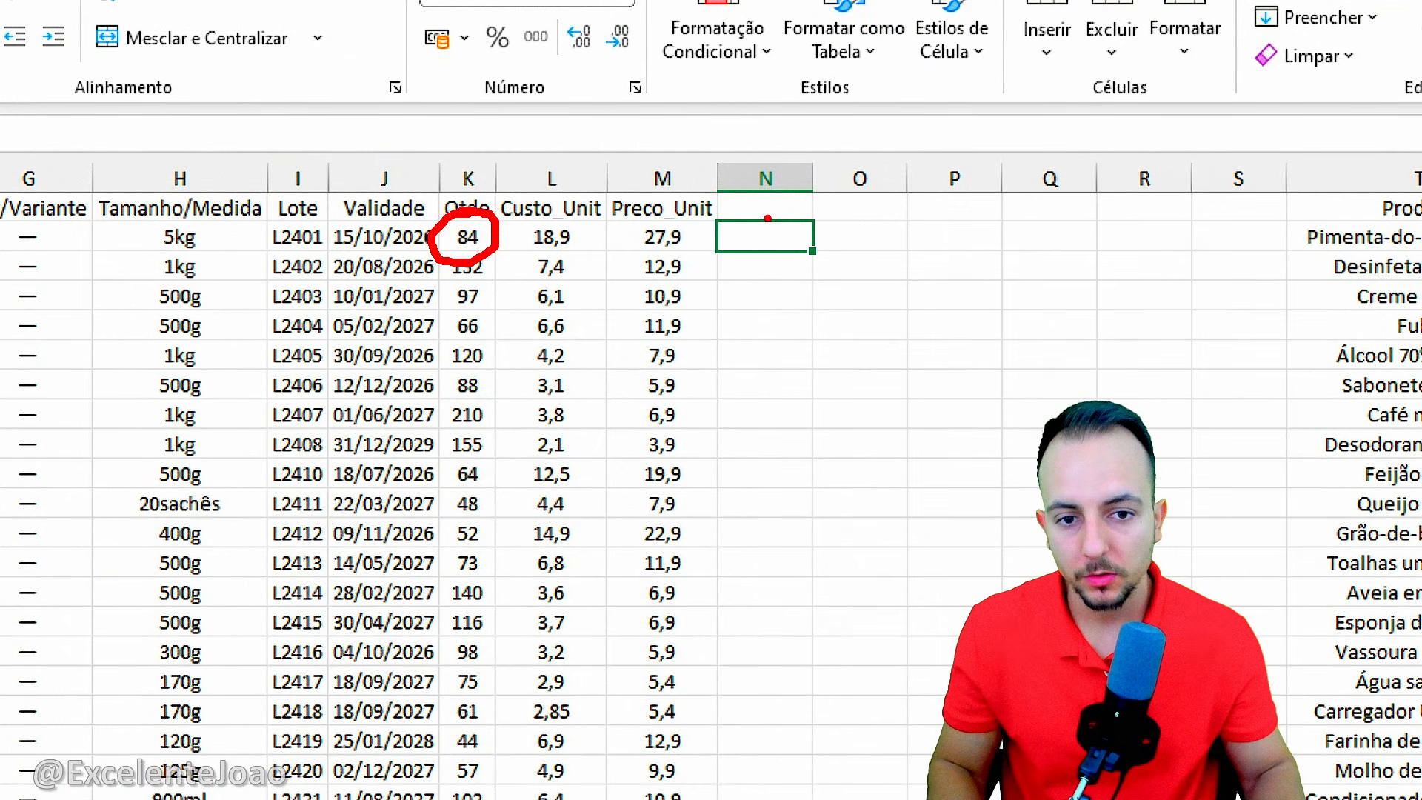
drag(768, 218, 774, 207)
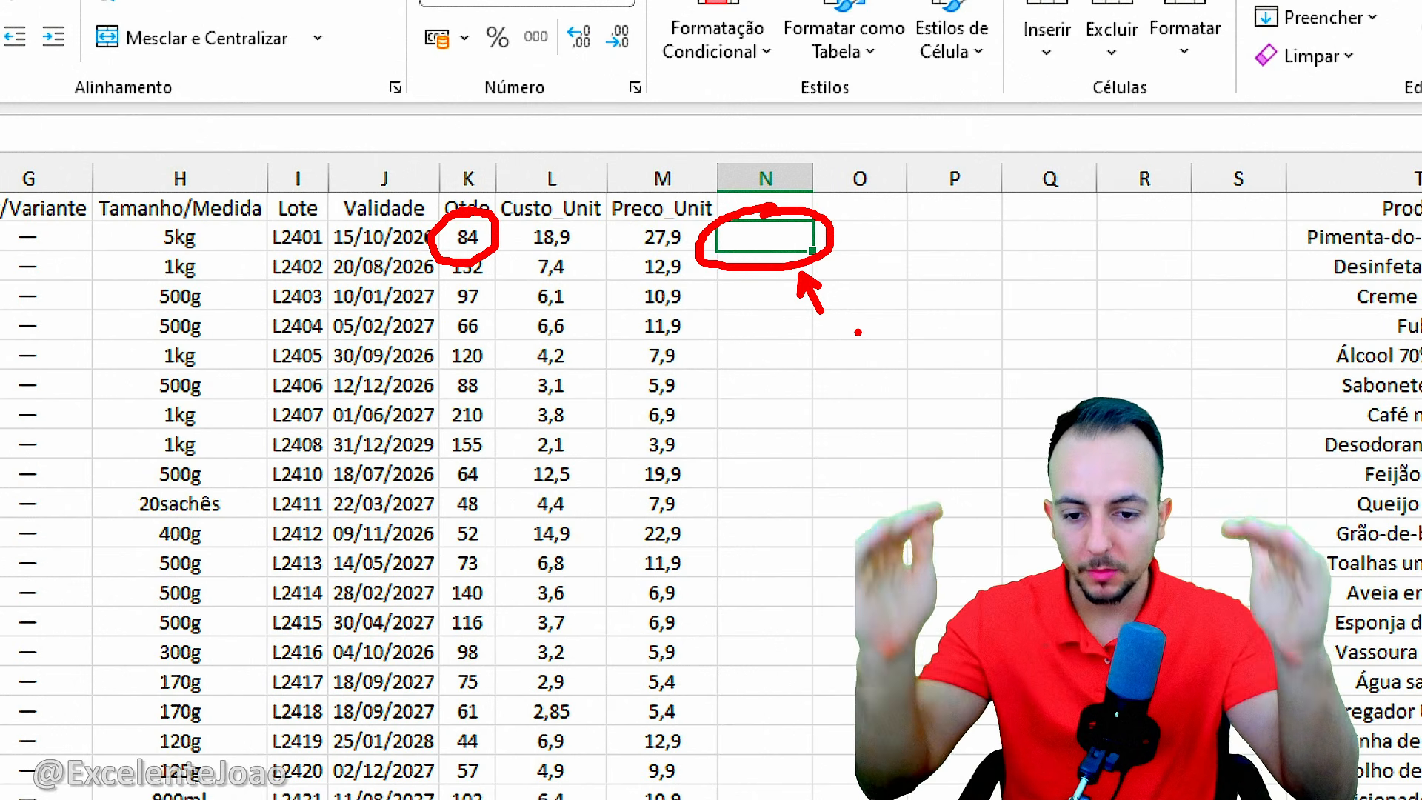
key(Escape)
scroll(1254, 409, right, 3)
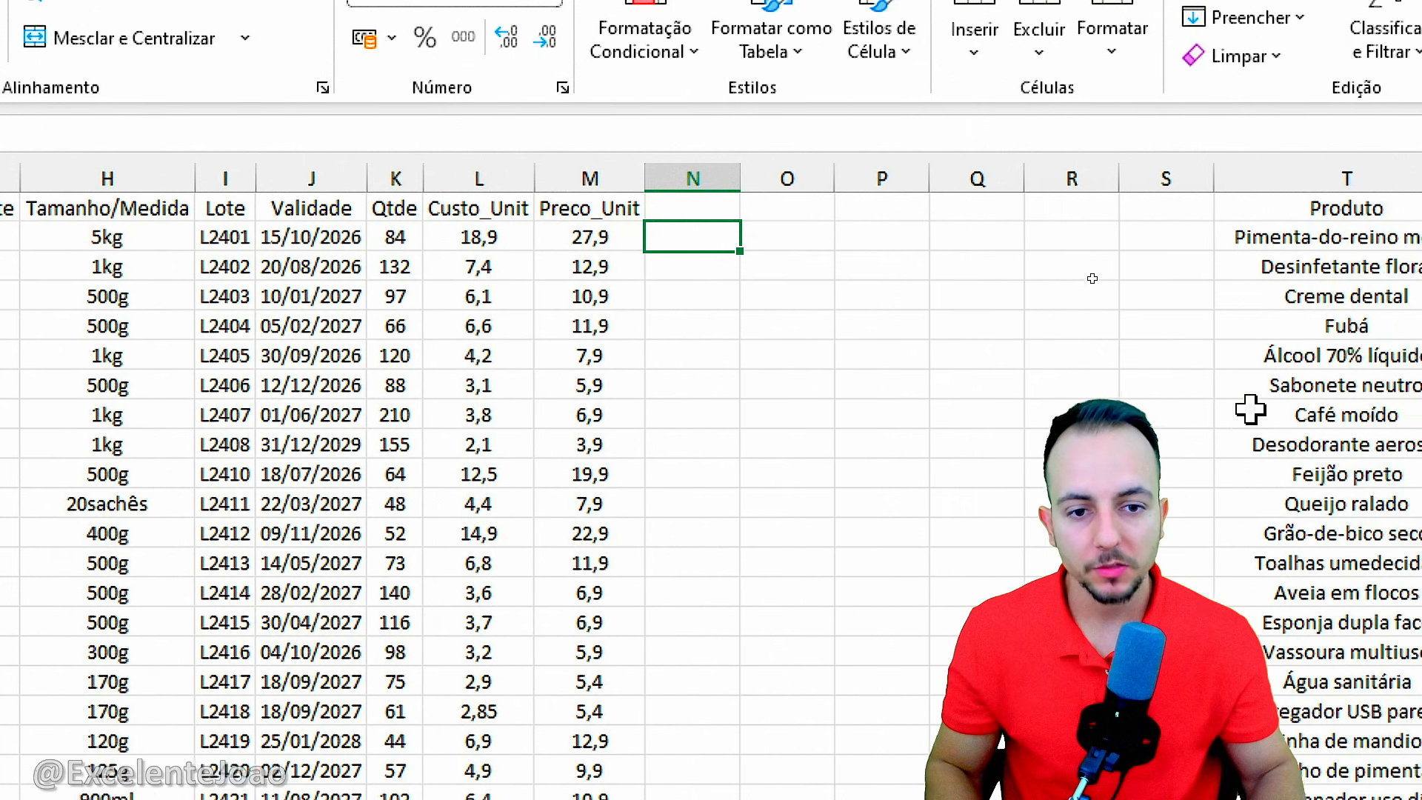
click(1092, 178)
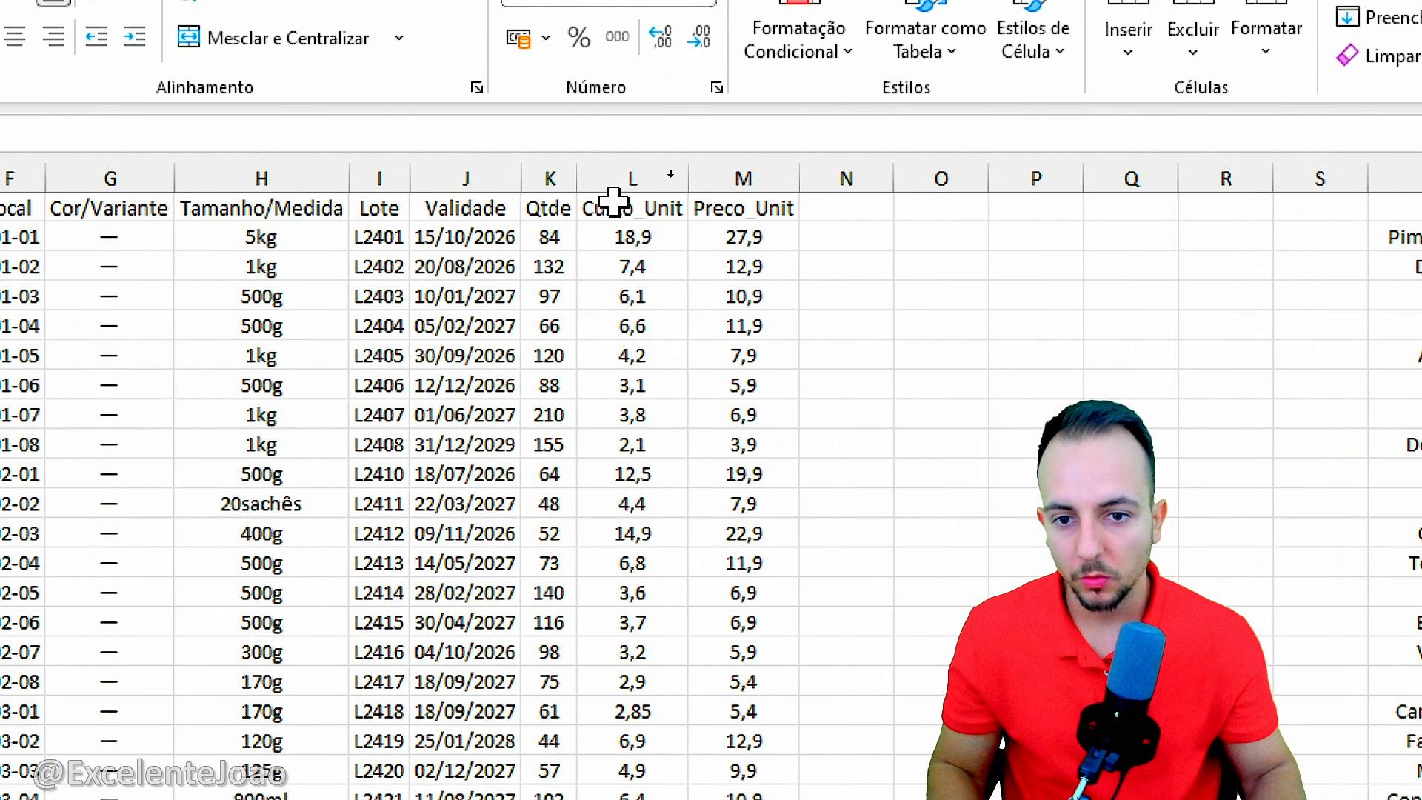
click(552, 178)
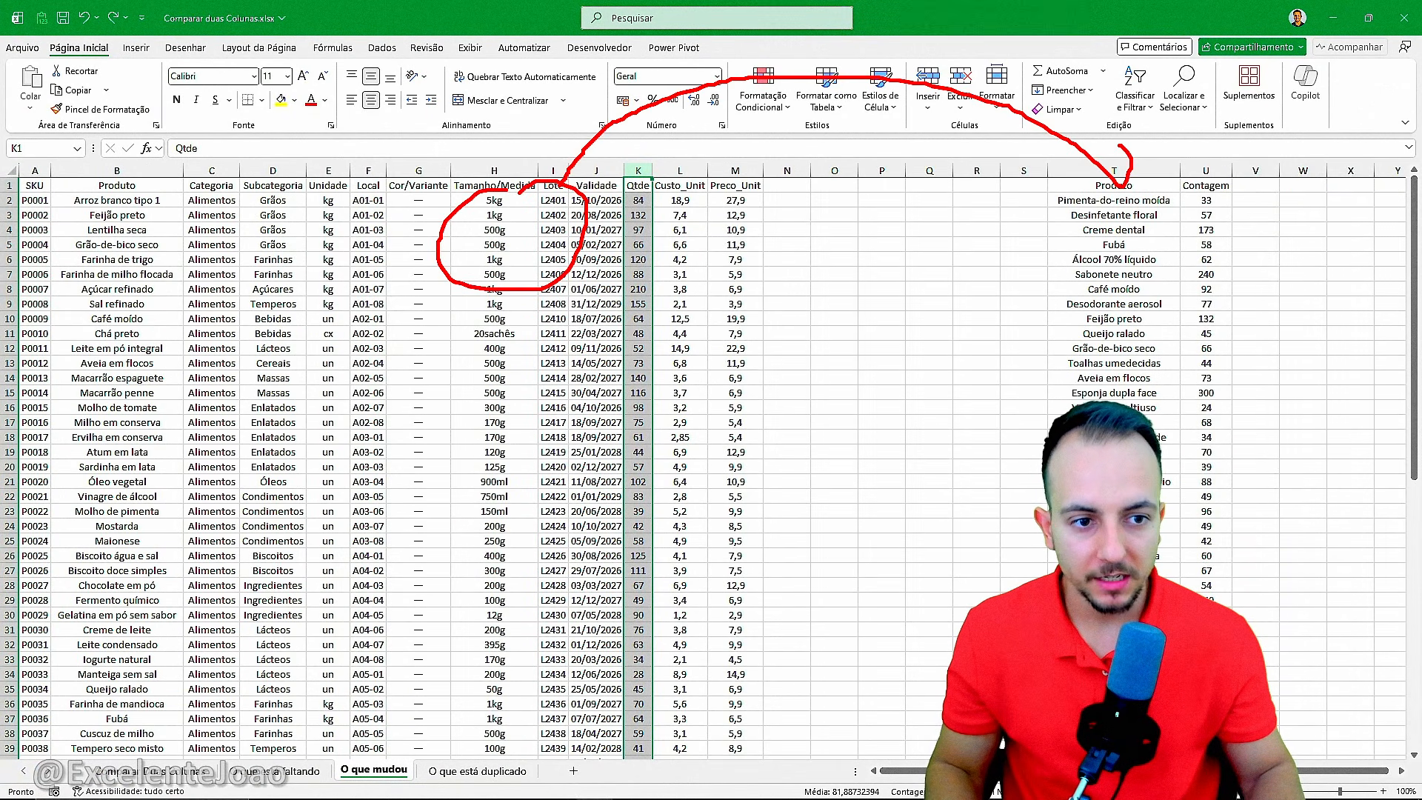
click(1181, 174)
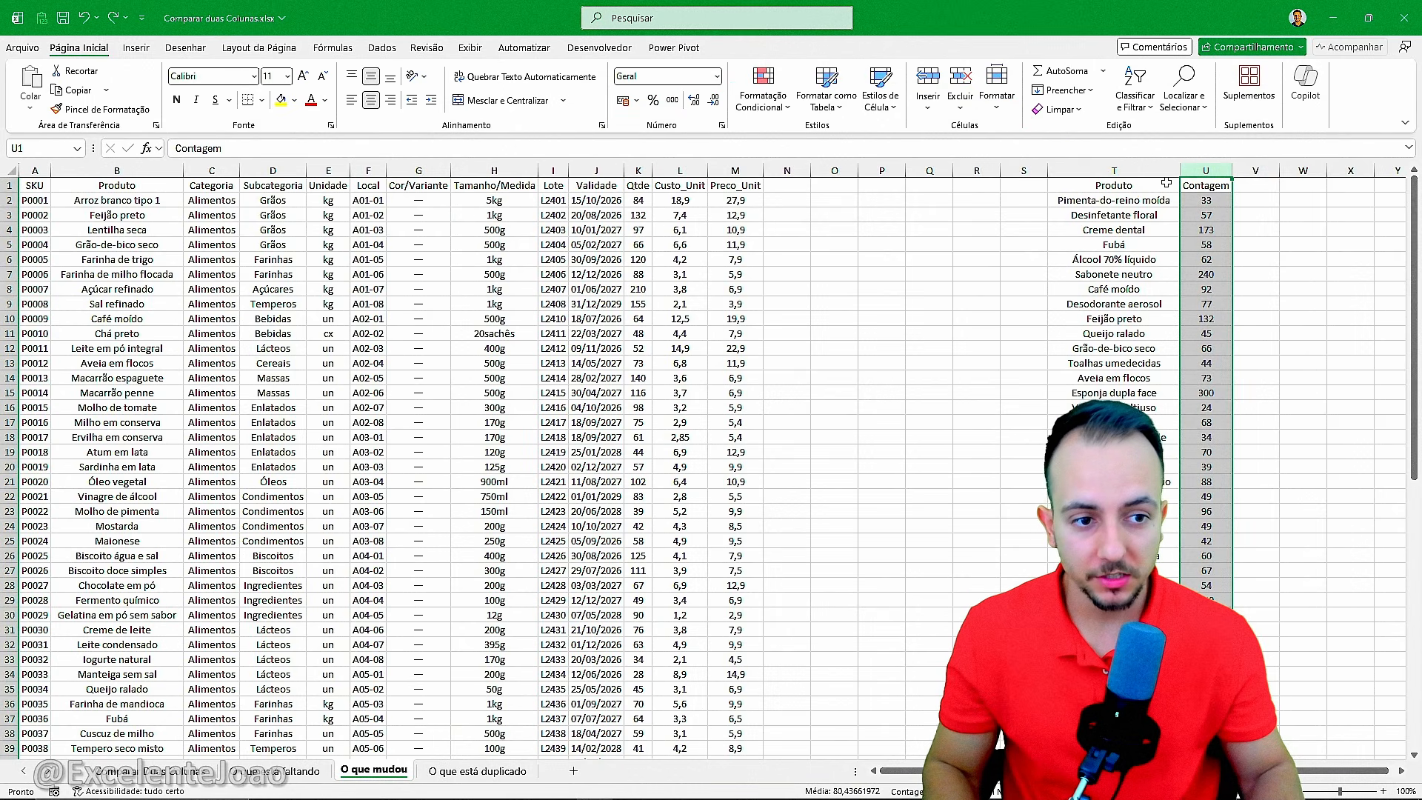
click(849, 241)
Step: Widen column V beside Contagem and enter the header Quantidade do sistema in V1
scroll(849, 241, right, 5)
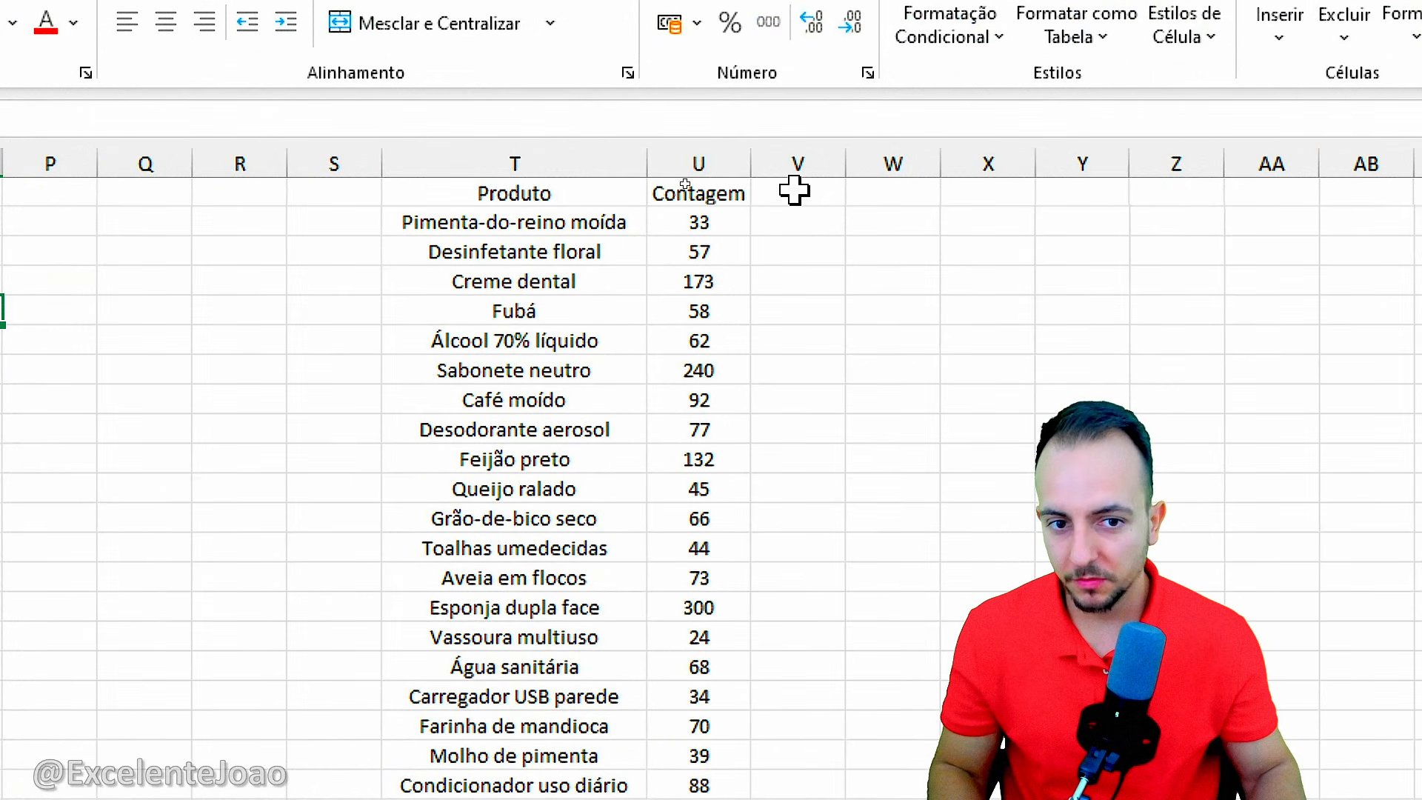
click(795, 191)
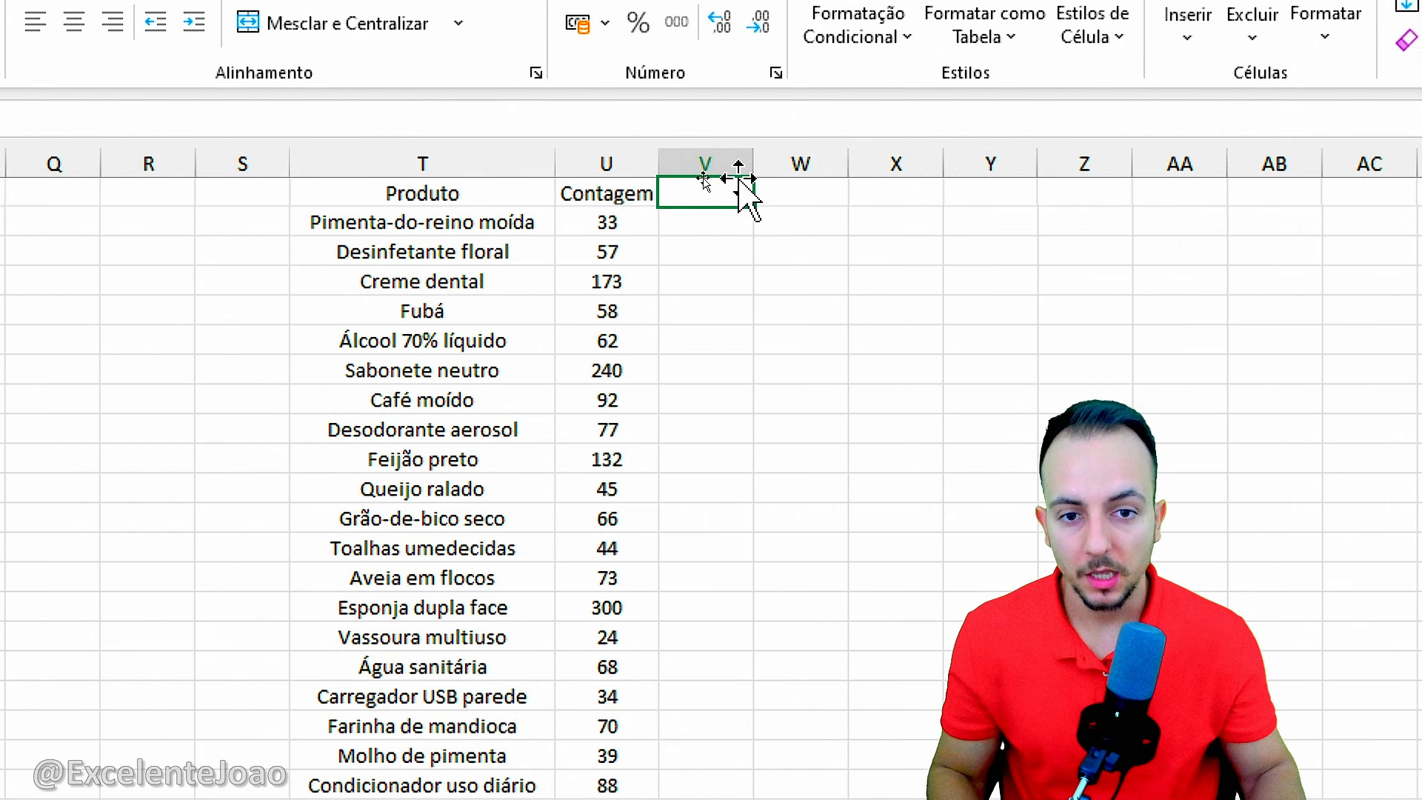
drag(736, 152, 722, 144)
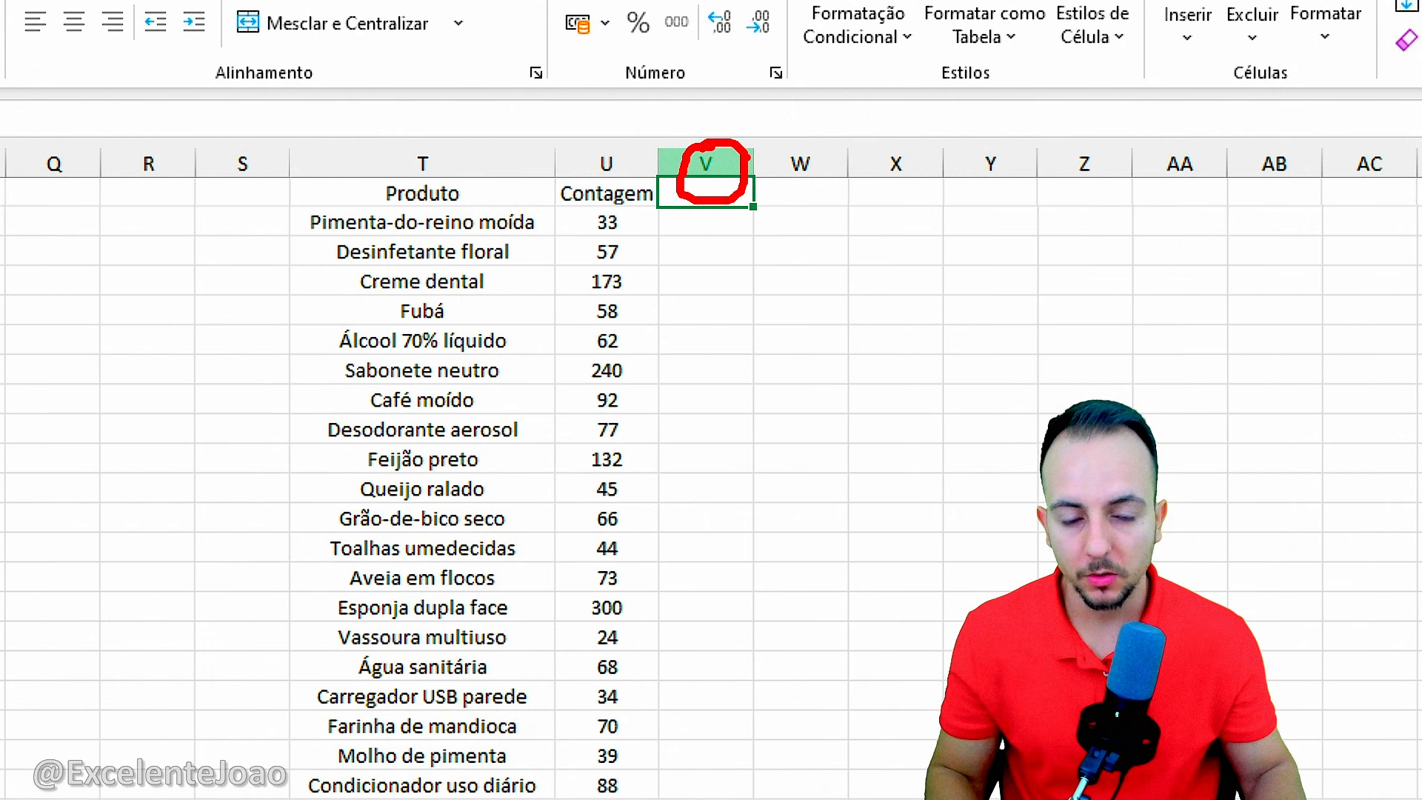
key(Escape)
key(ctrl+2)
drag(820, 118, 715, 118)
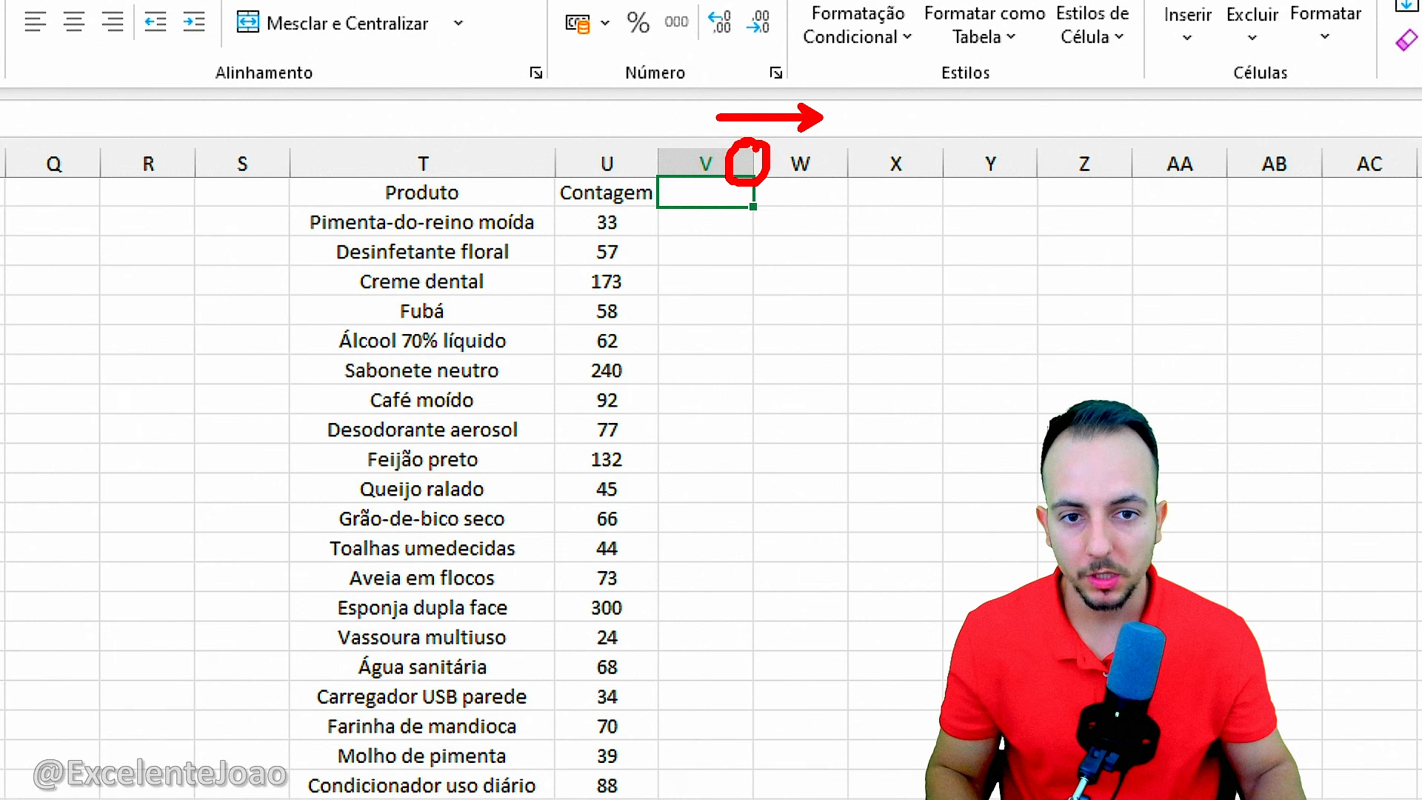
key(Escape)
drag(755, 161, 920, 163)
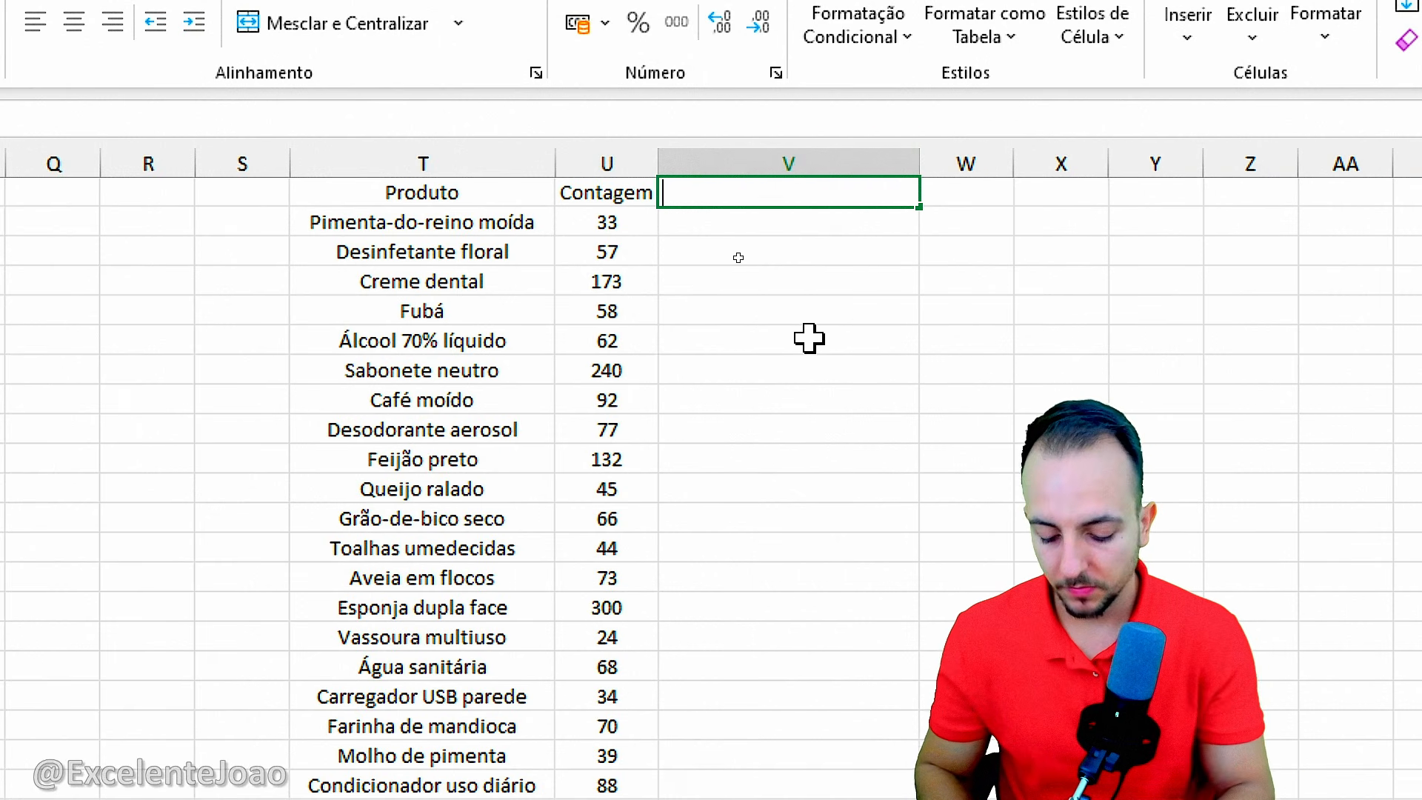
text(Quantidade do sistema)
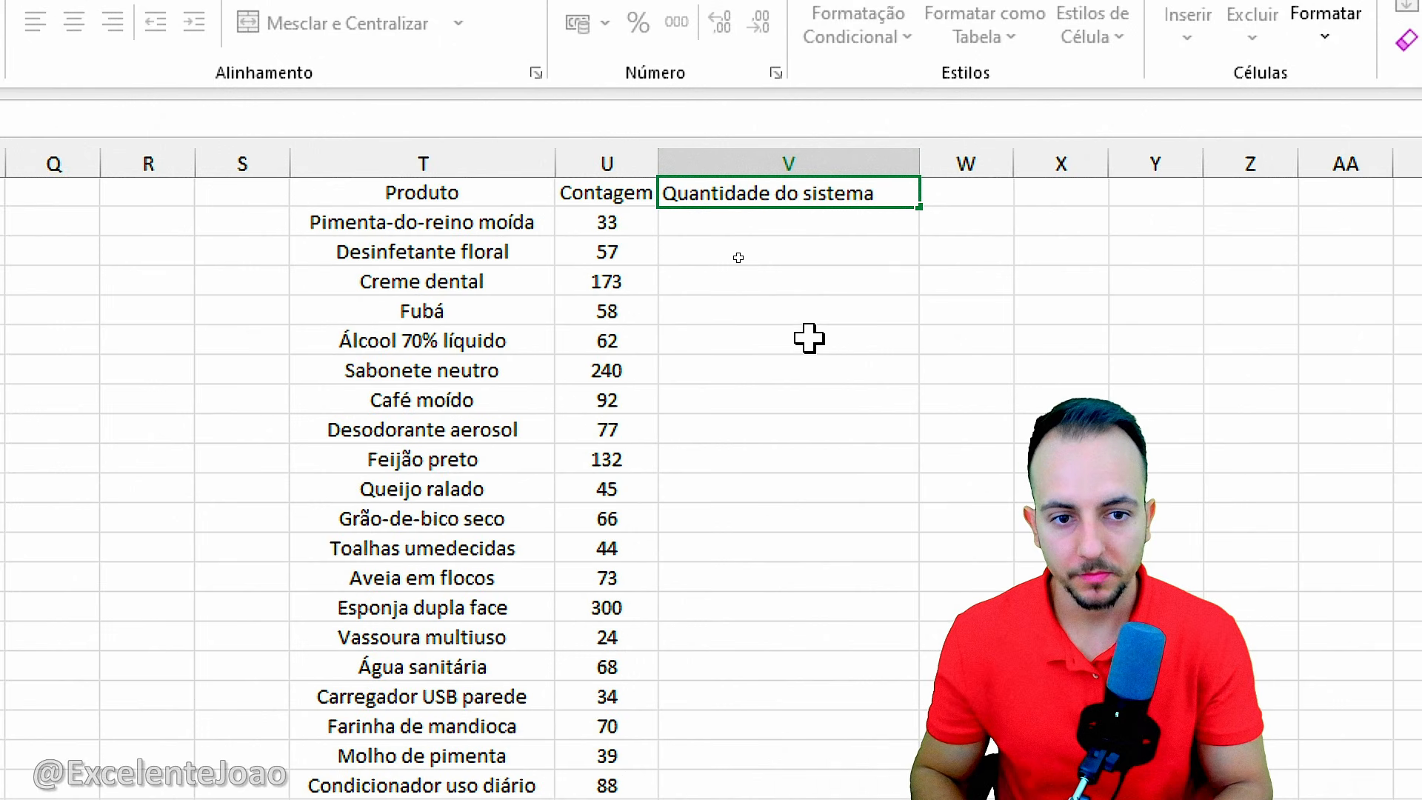
key(Return)
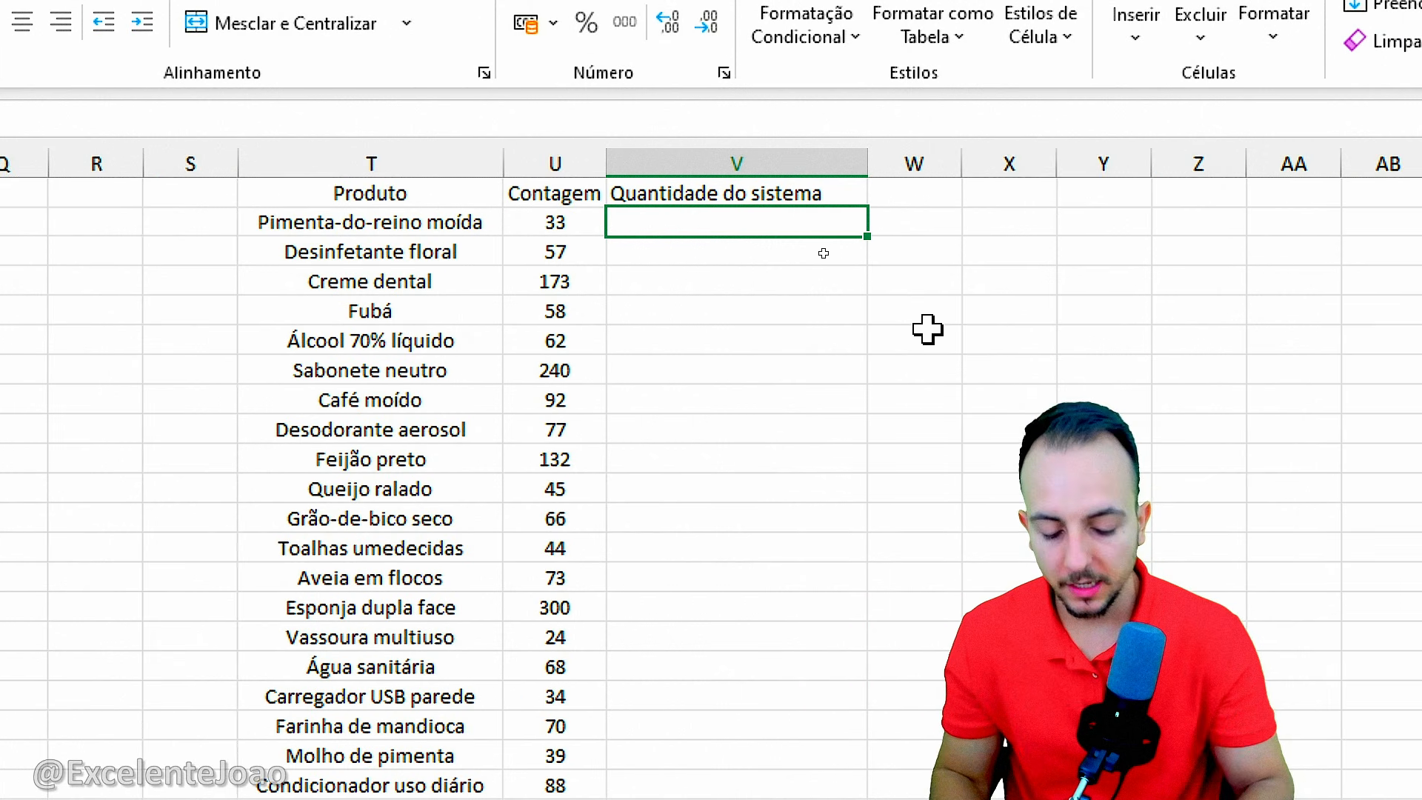
Step: Start a SOMASES formula in V2, on the Pimenta-do-reino moída row
text(=somases)
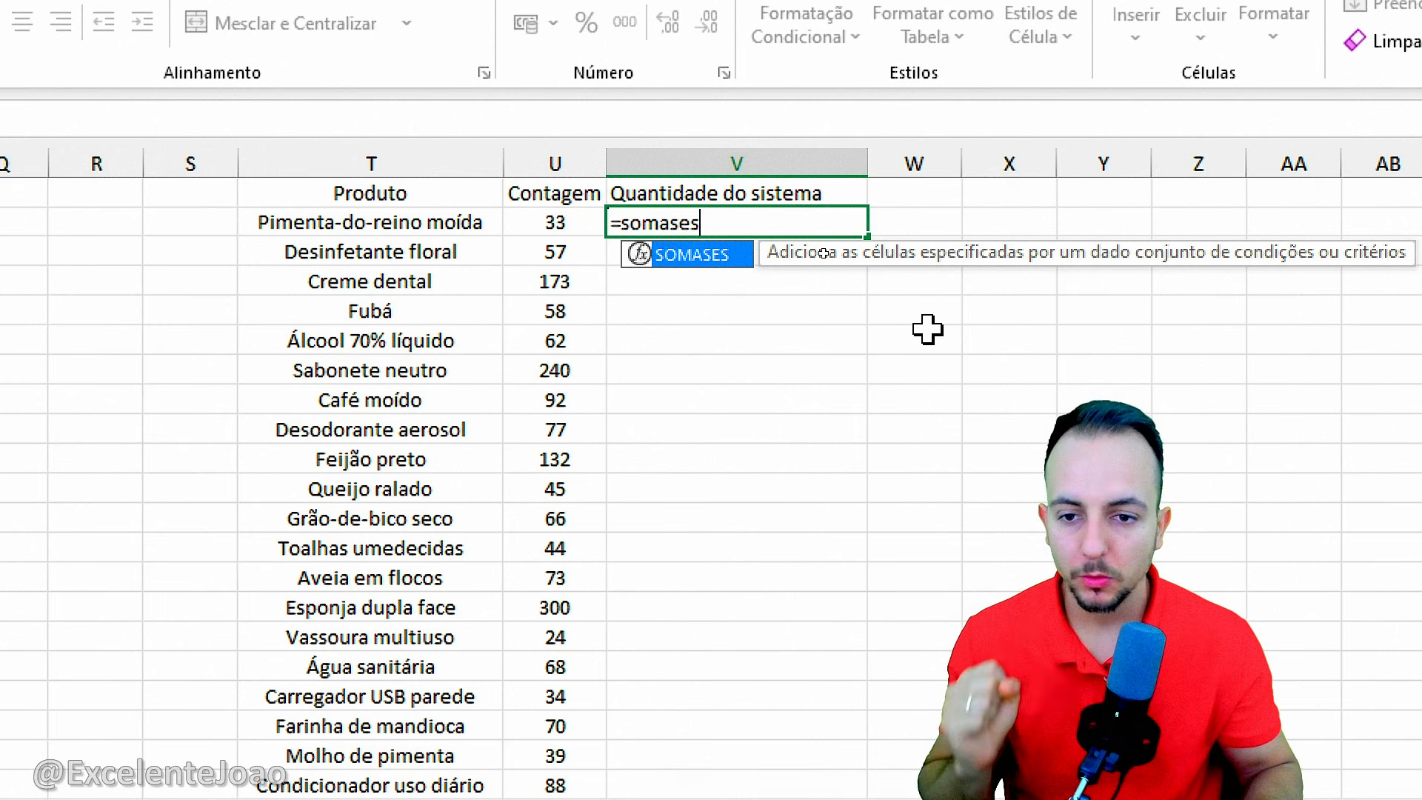
drag(312, 239, 478, 239)
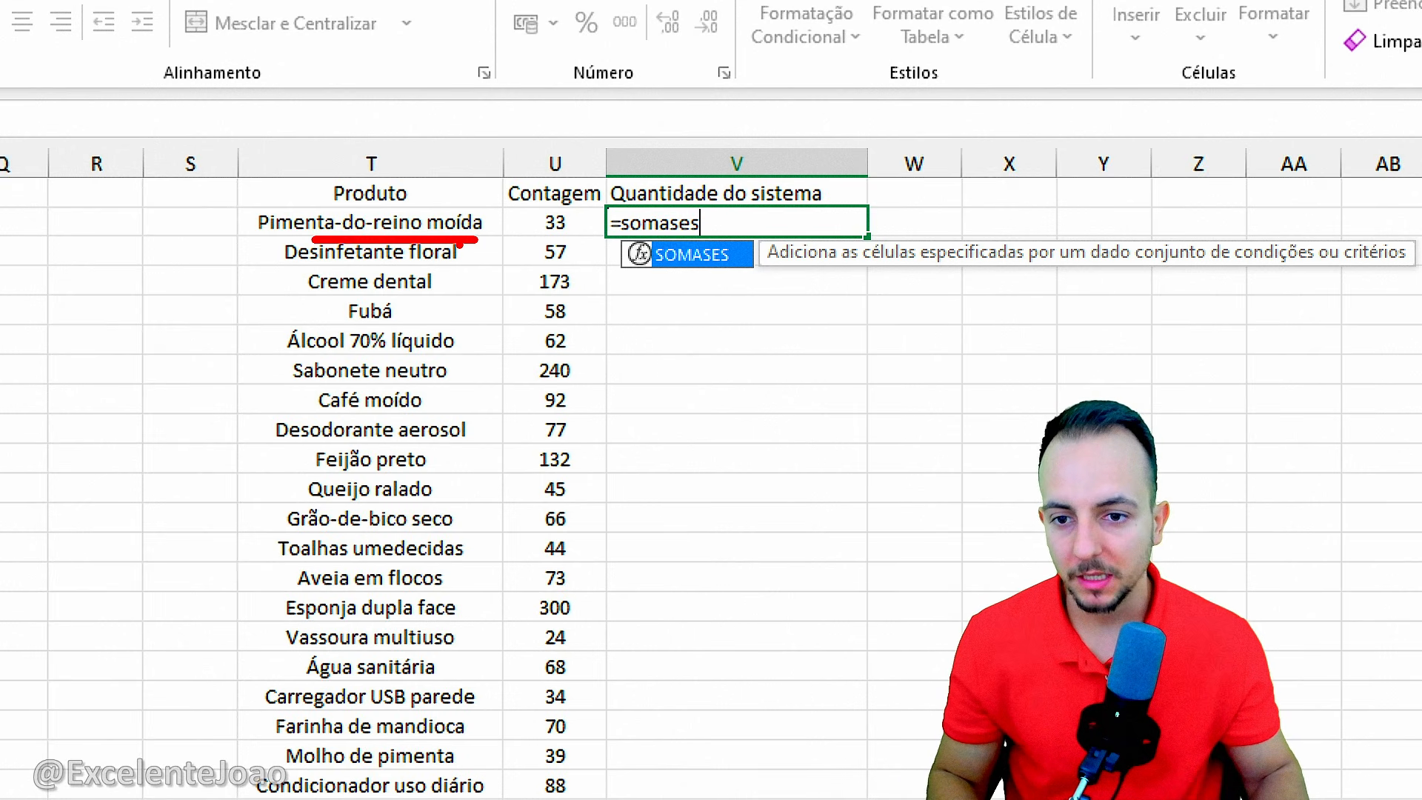
drag(734, 238, 753, 268)
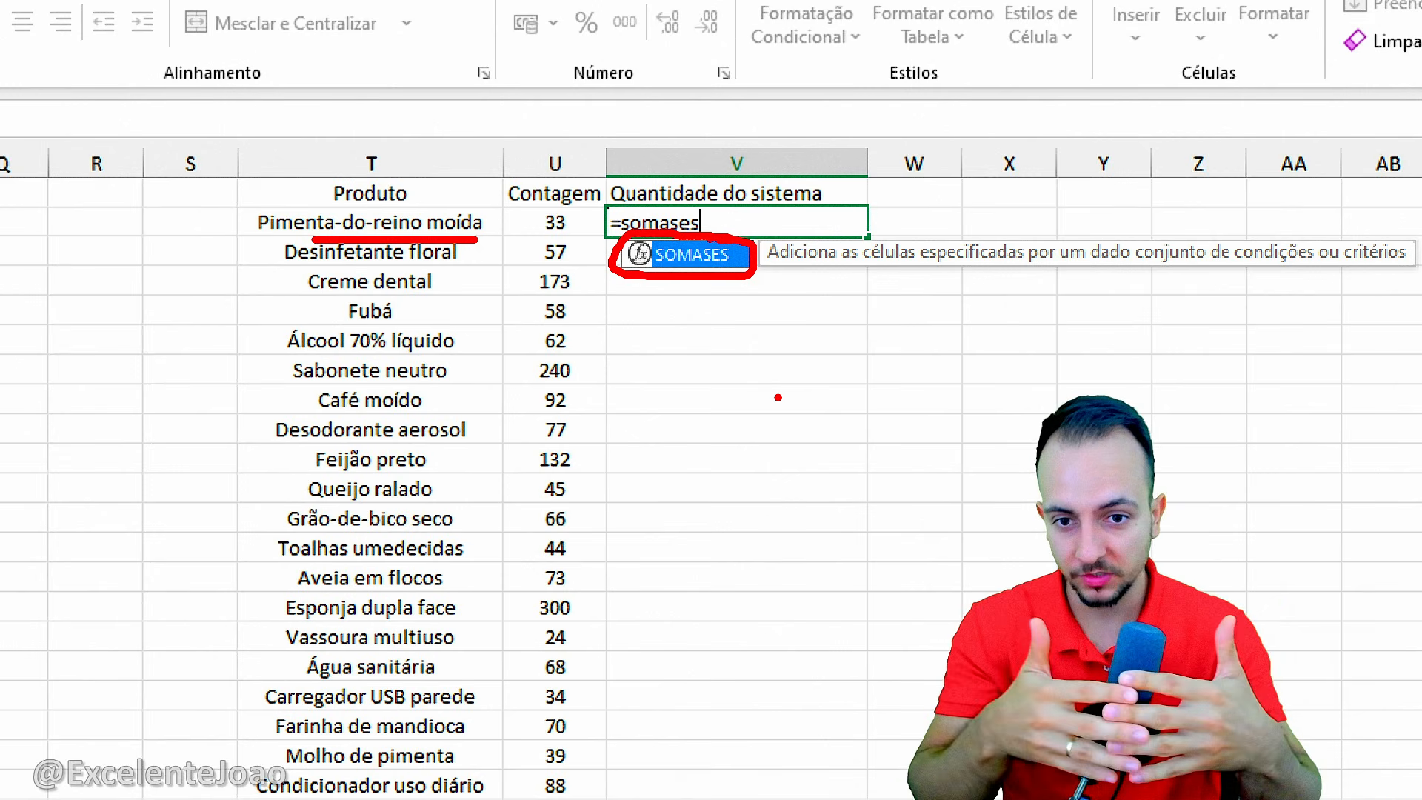
key(Escape)
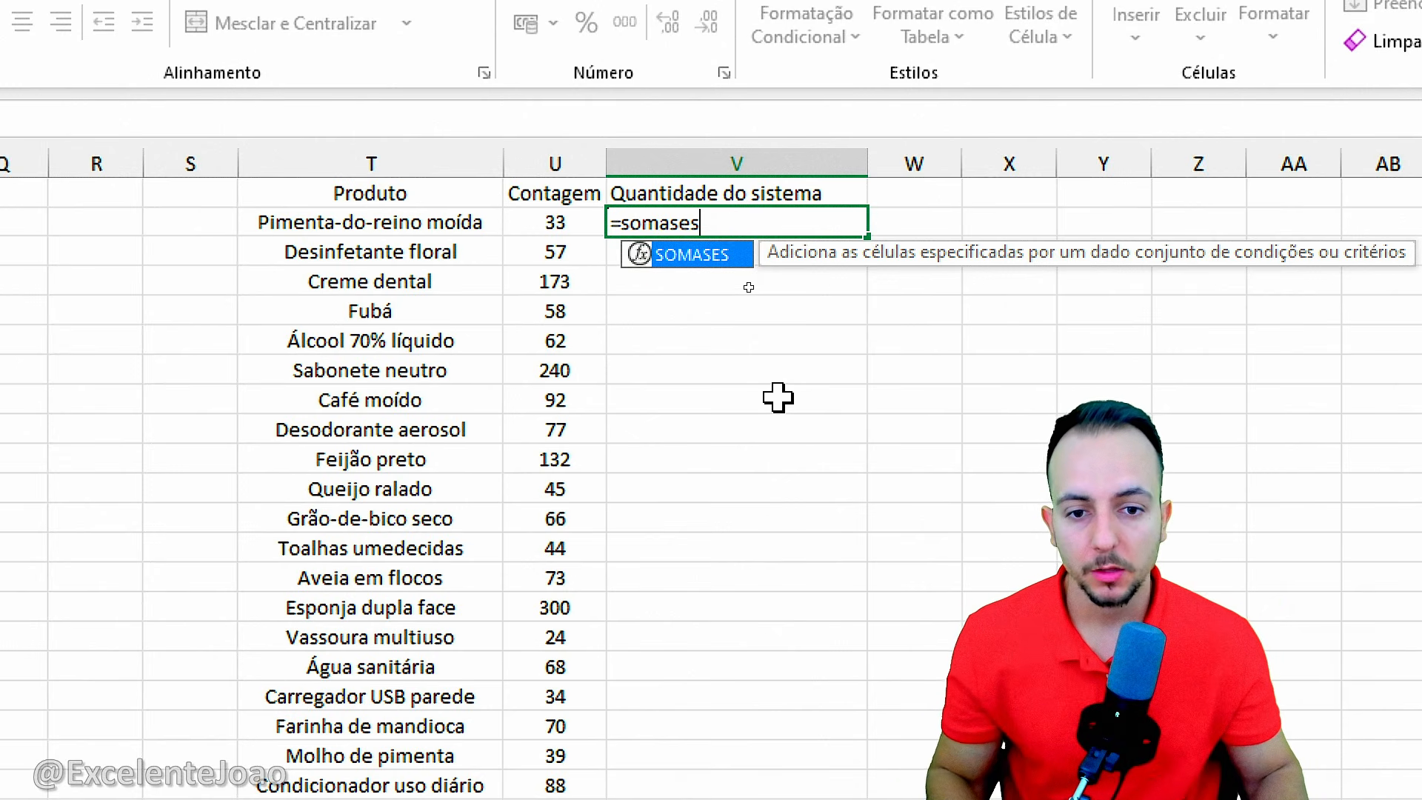
double_click(716, 256)
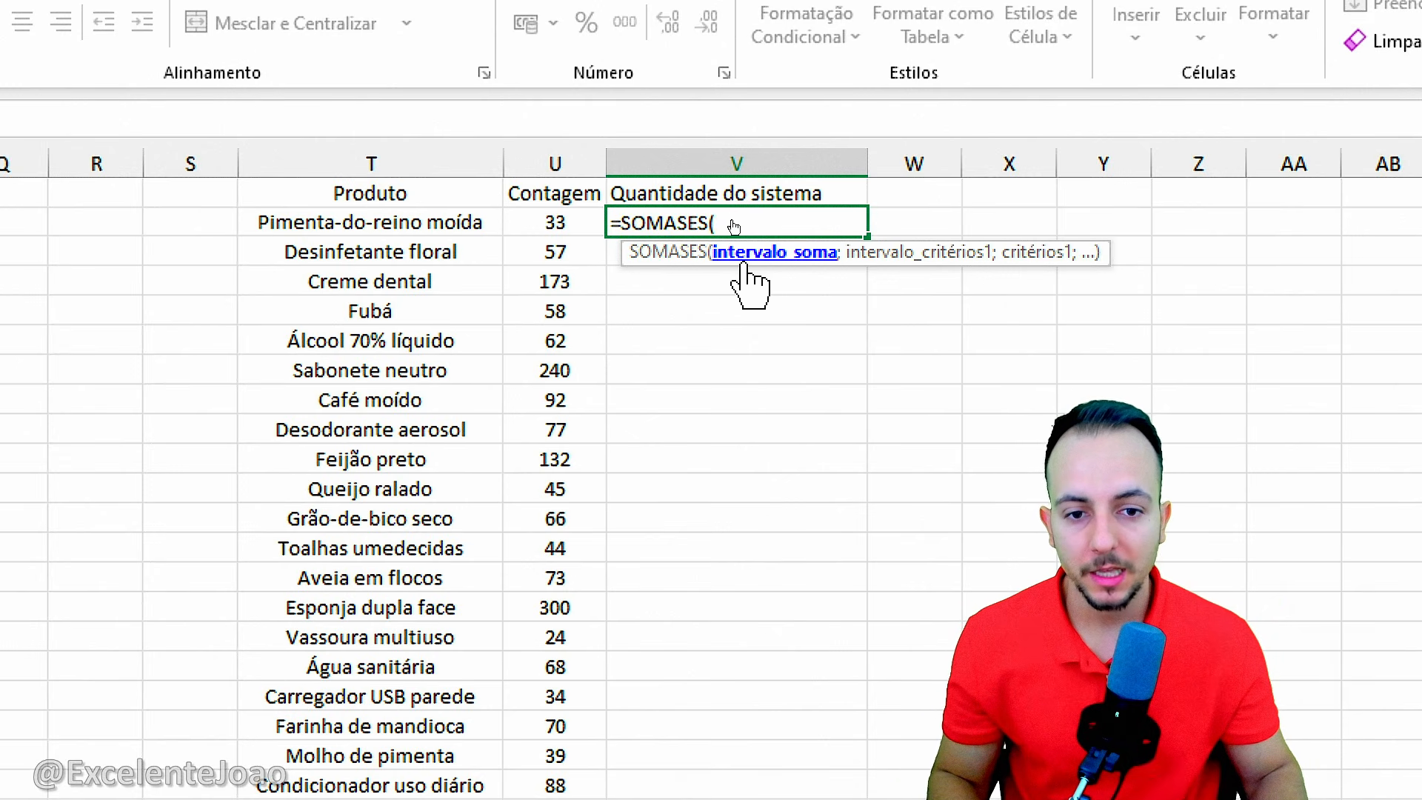
key(ctrl+2)
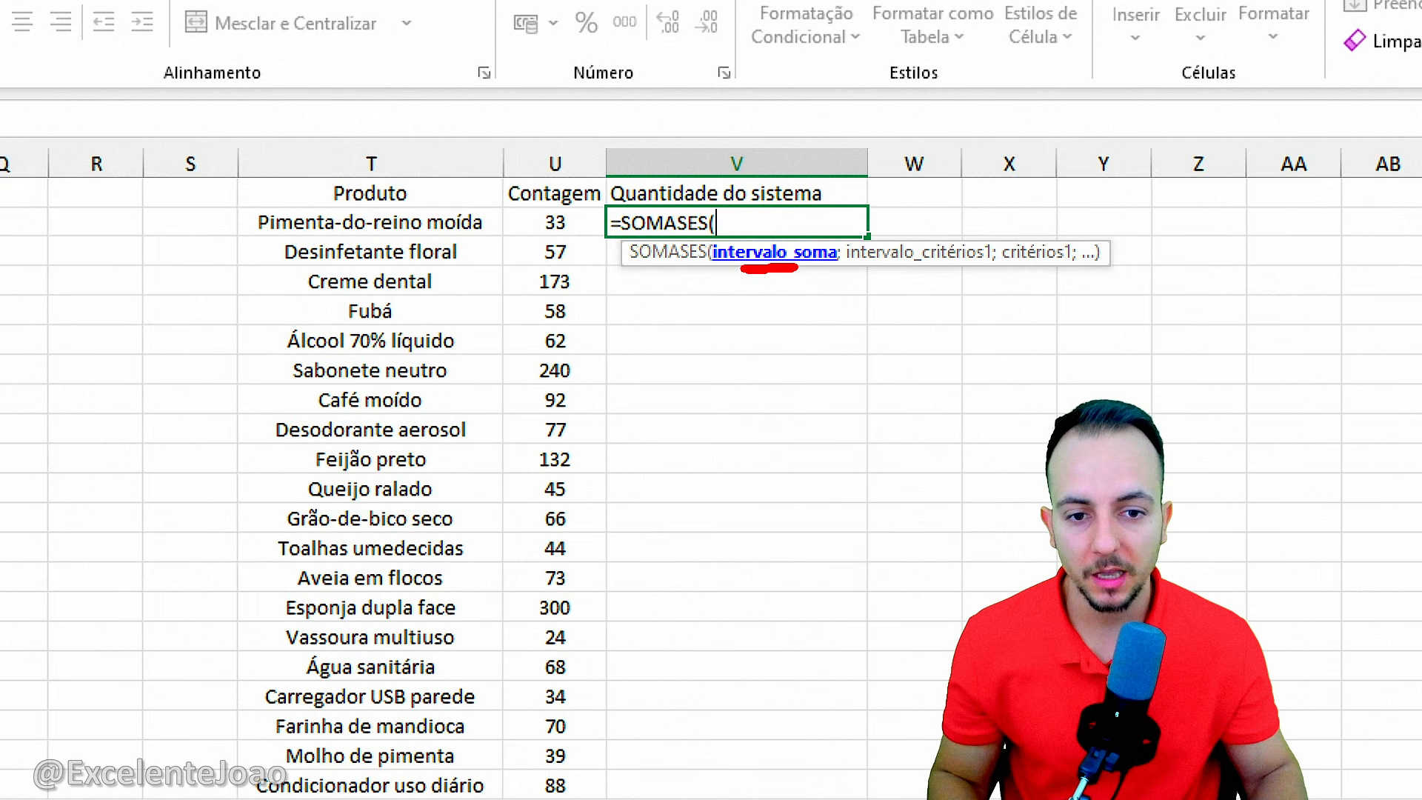
key(Escape)
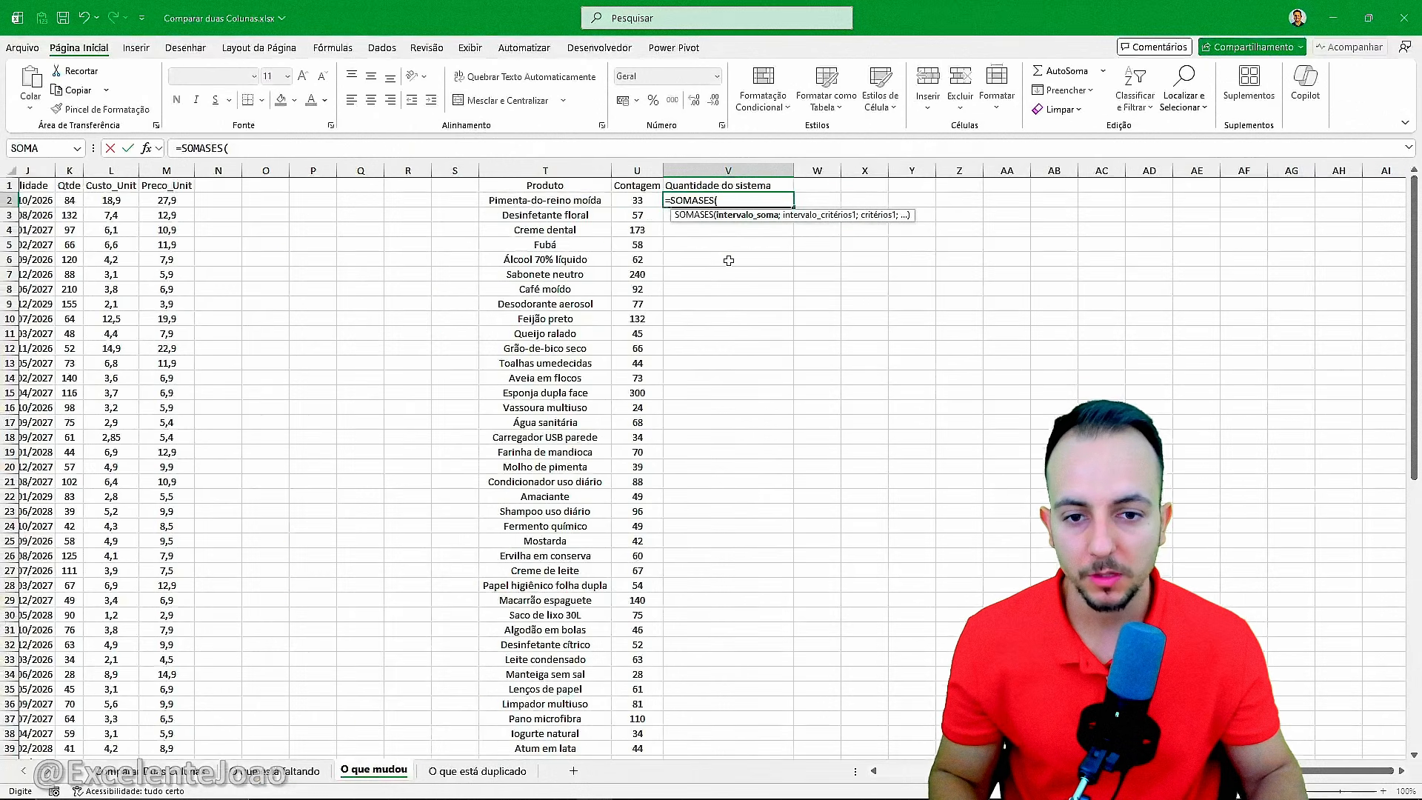
Step: Set the formula's sum range to the inventory table's Qtde column, K:K, and move on to the criteria range
scroll(711, 270, left, 5)
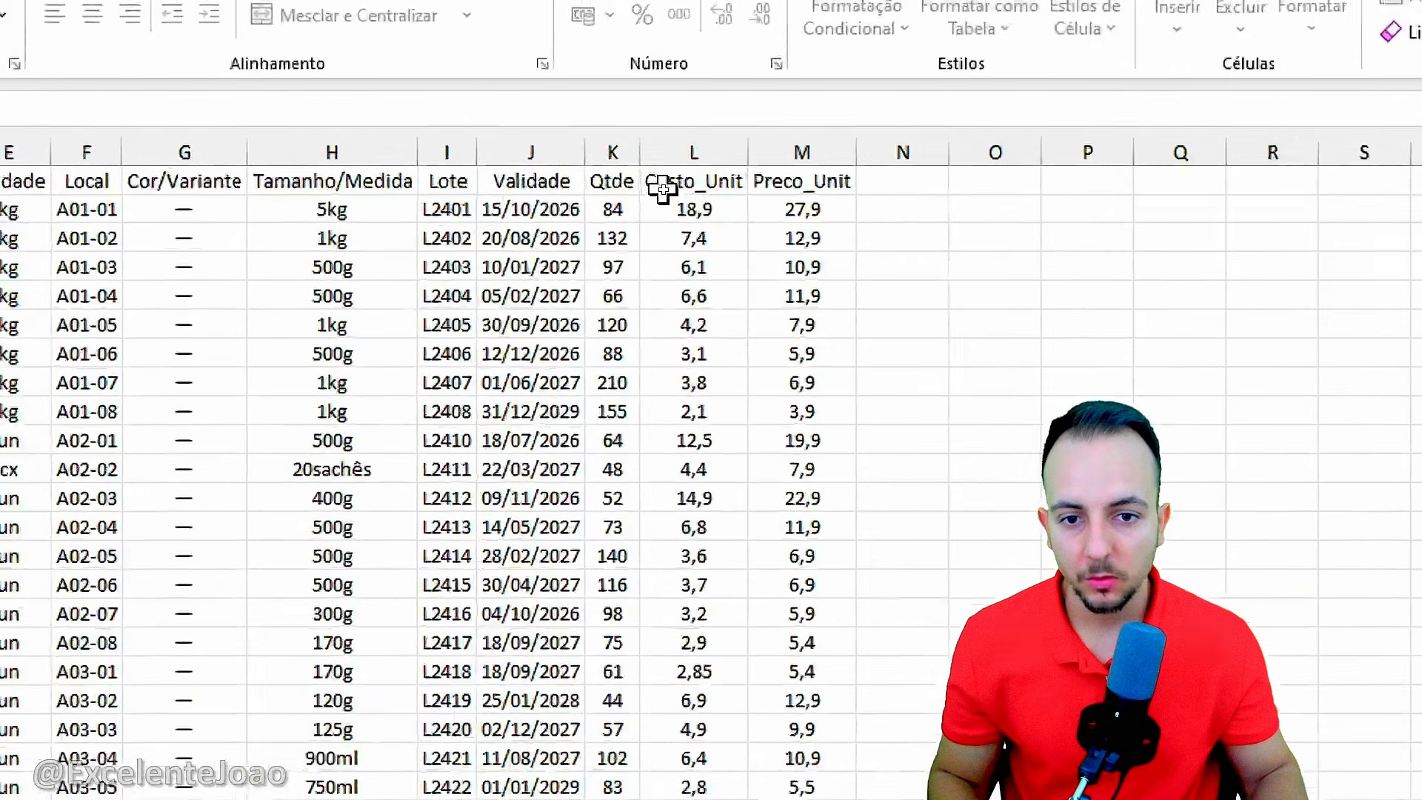
key(ctrl+2)
drag(622, 122, 648, 170)
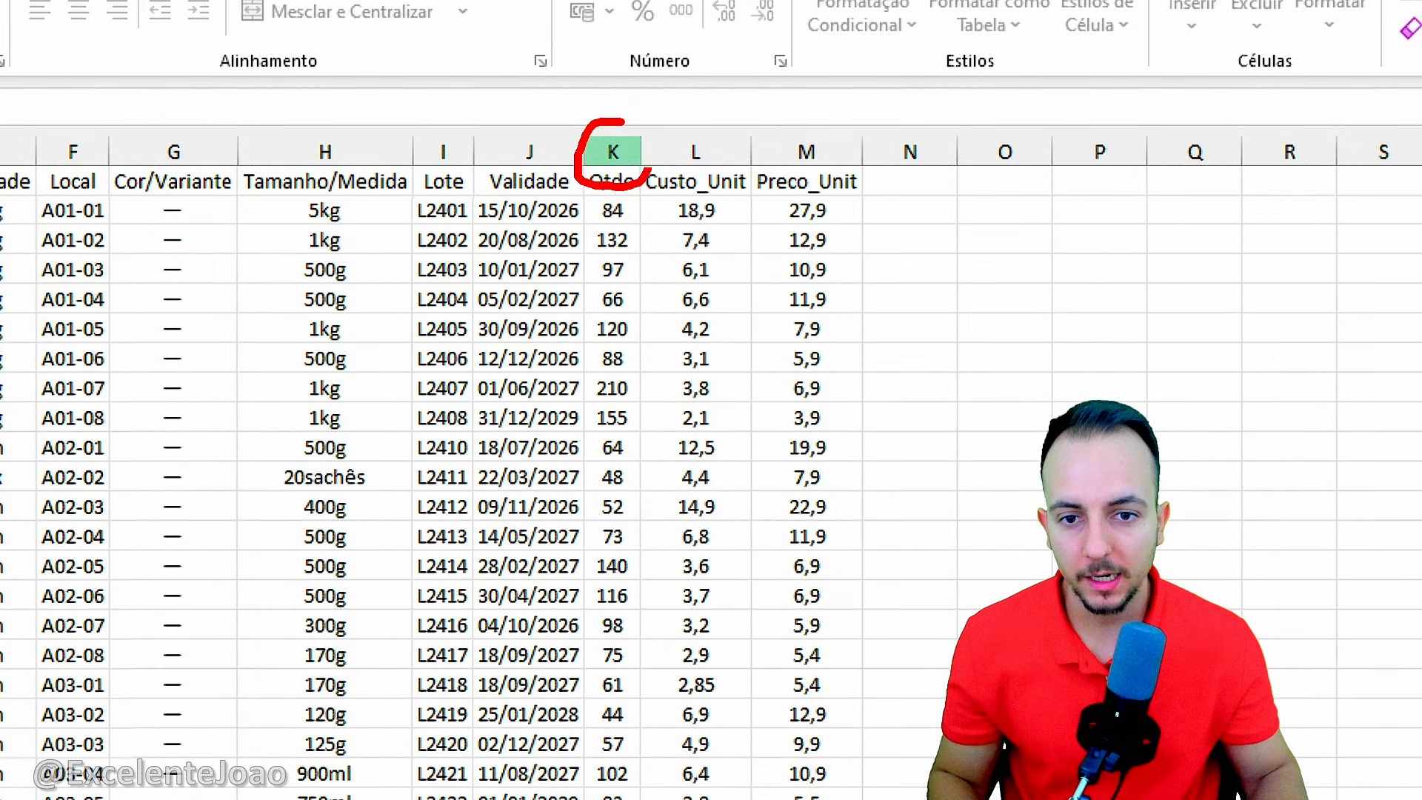
key(Escape)
click(615, 152)
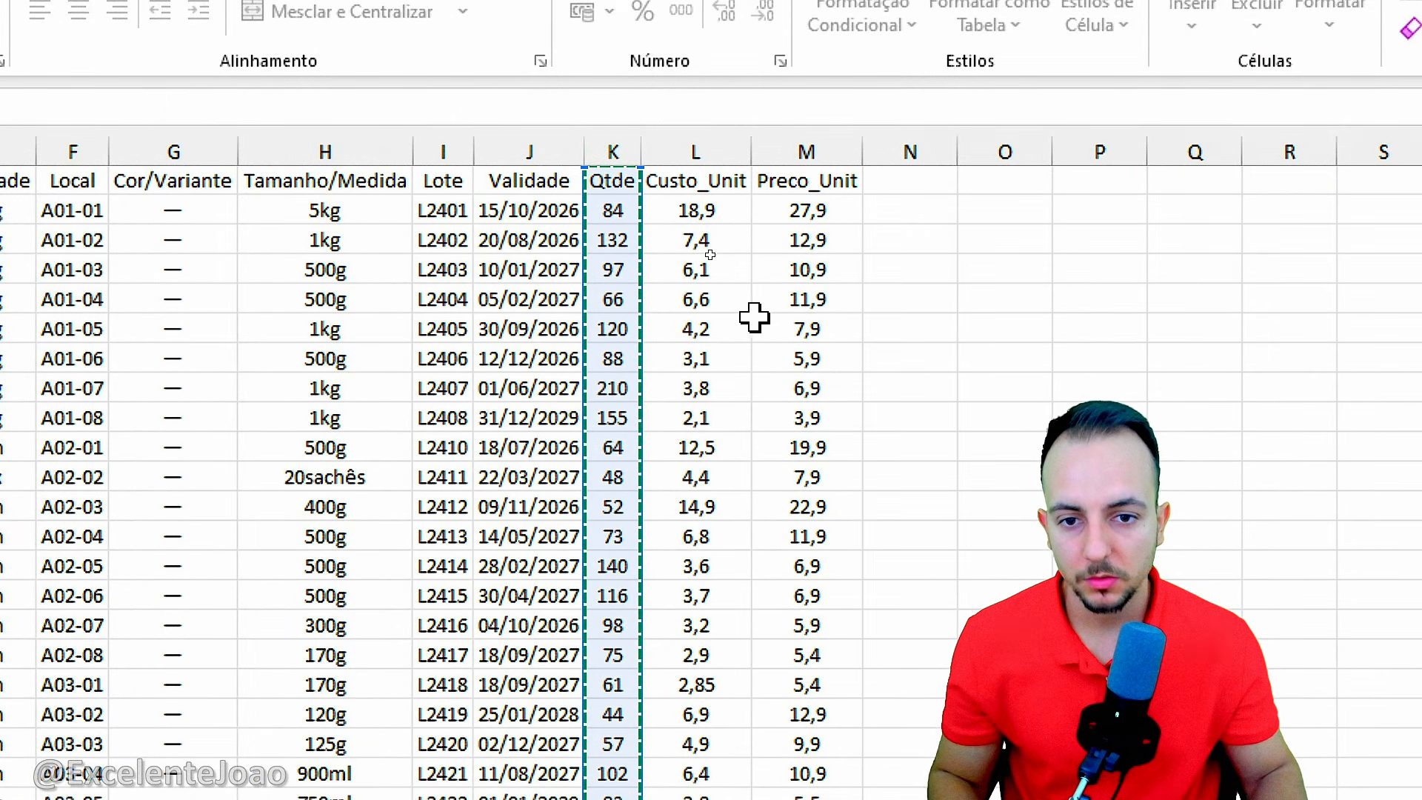
scroll(754, 326, right, 6)
scroll(755, 328, left, 6)
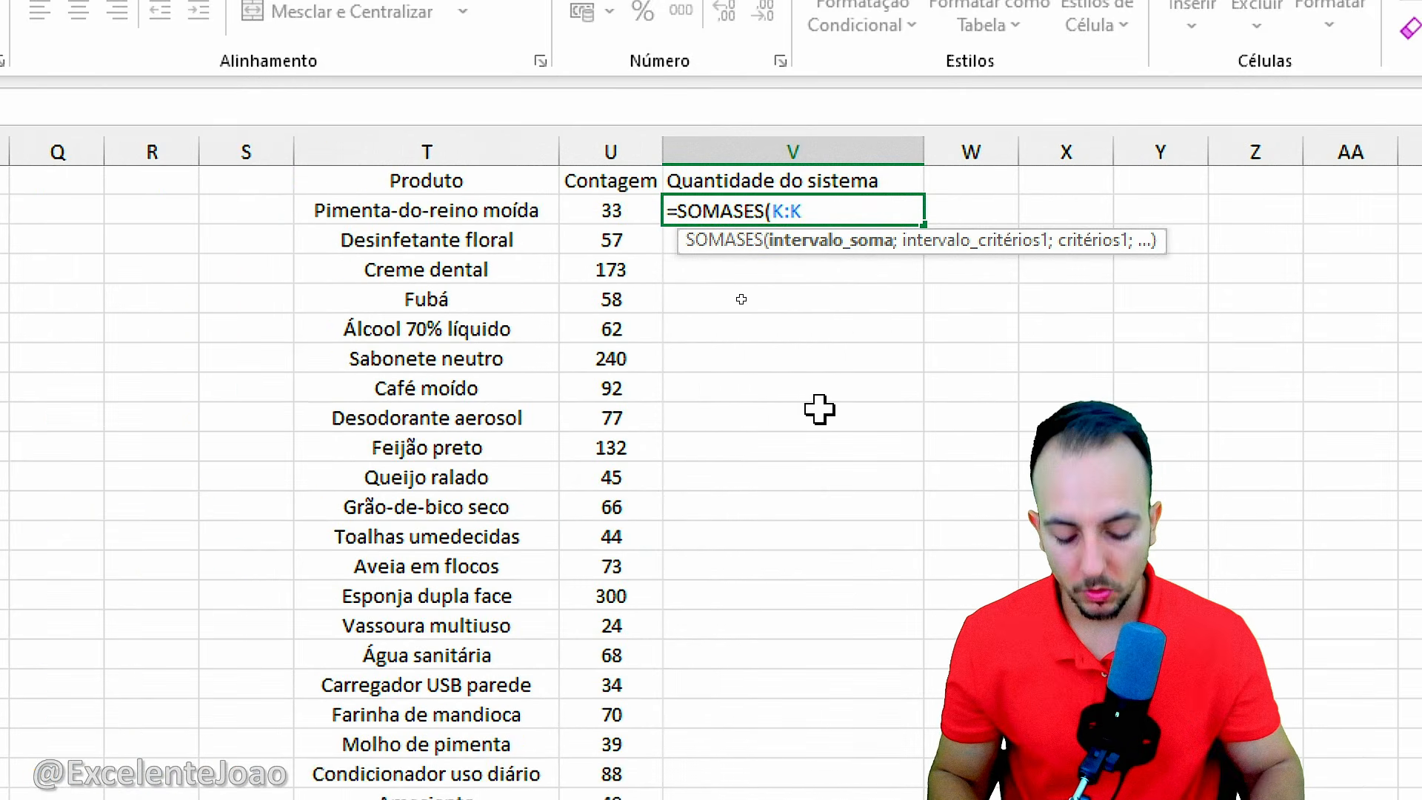
text(;)
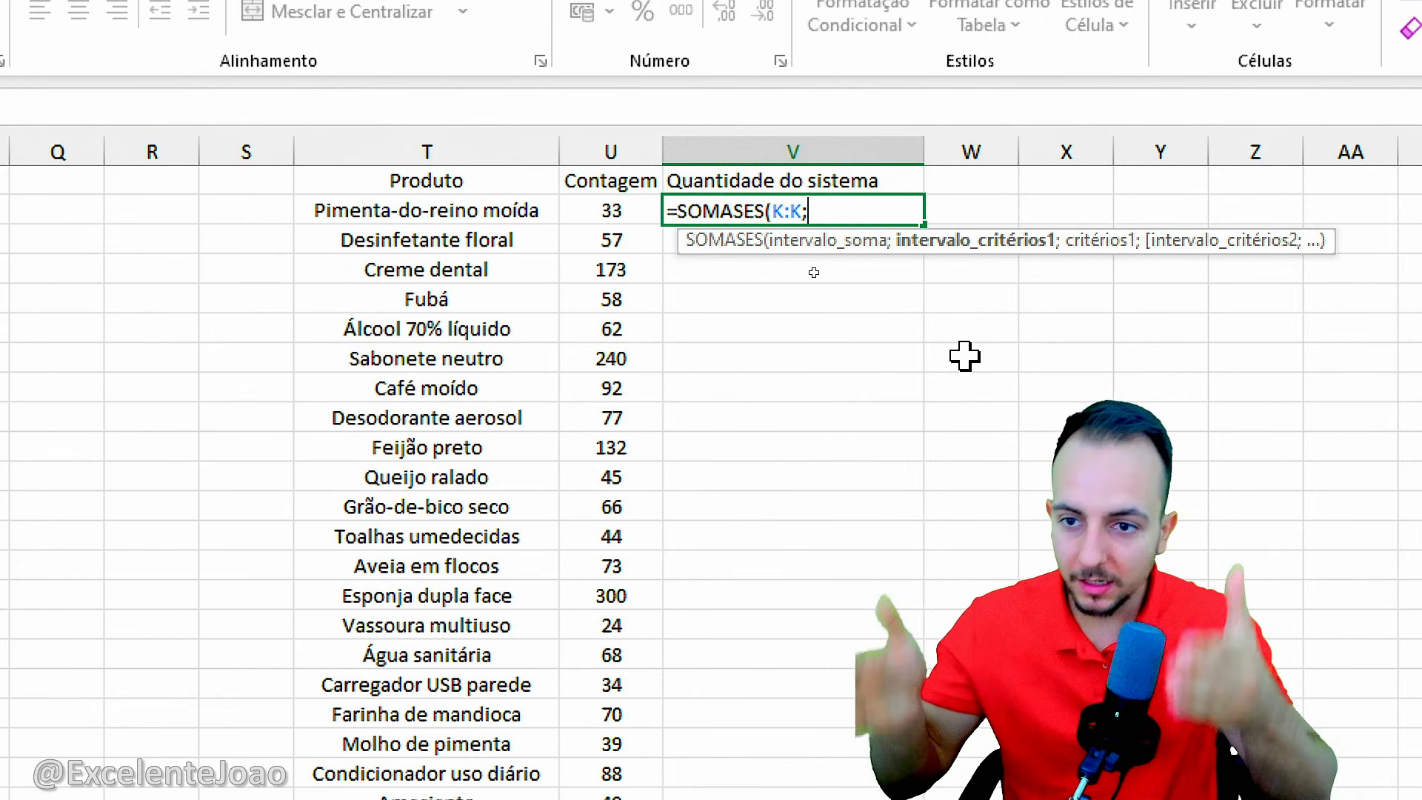
Step: Set the formula's criteria range to the inventory table's Produto column, B:B, and move on to the criterion
scroll(825, 393, left, 5)
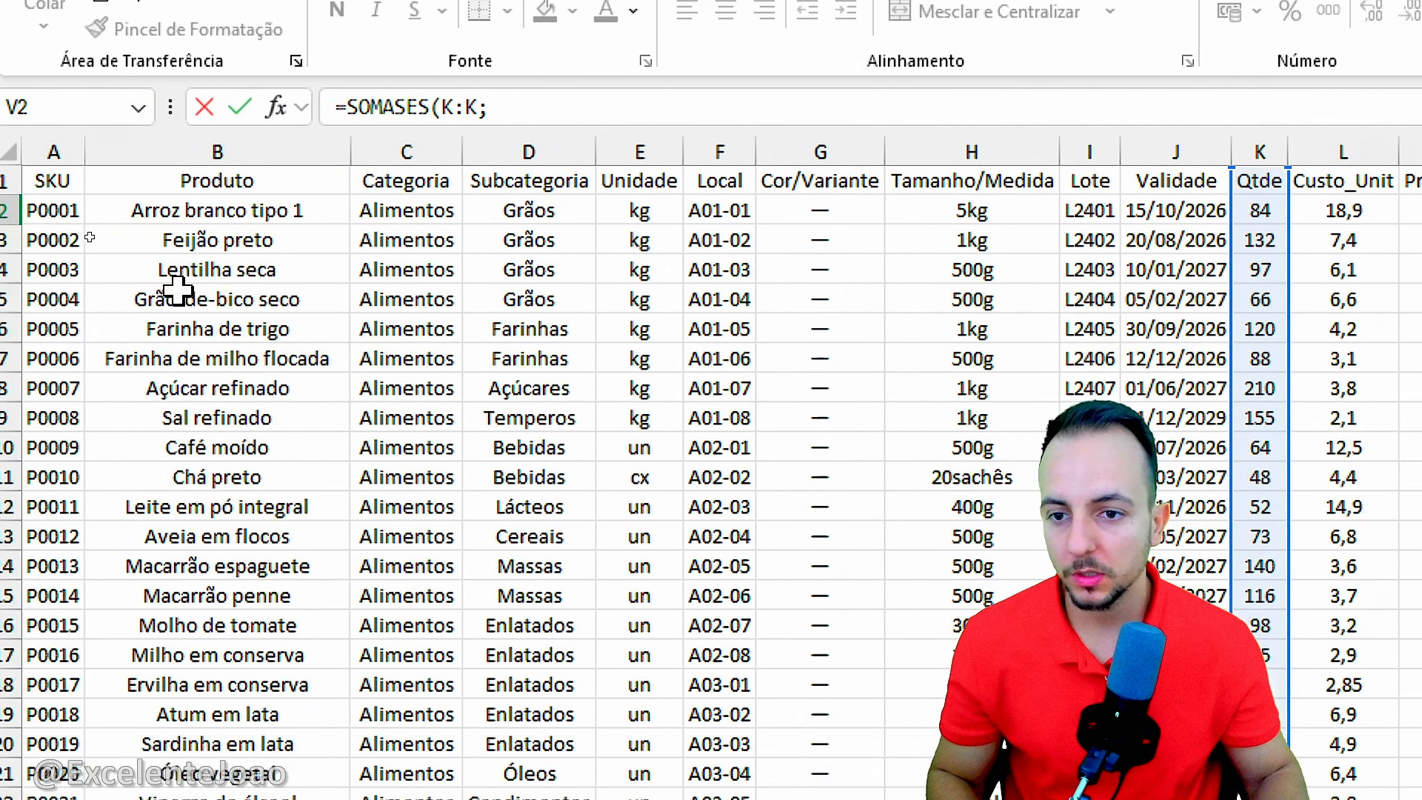
click(220, 150)
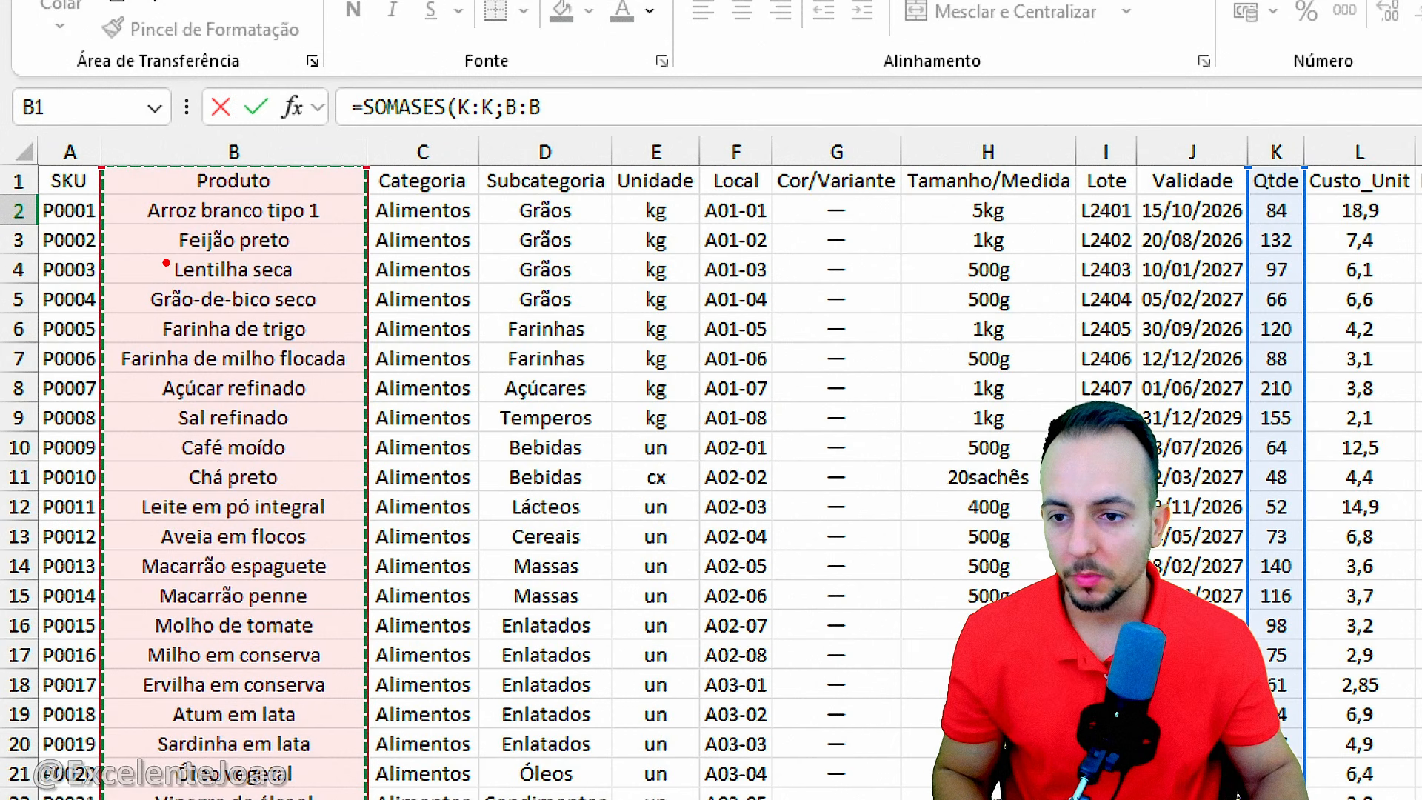
drag(170, 255, 314, 254)
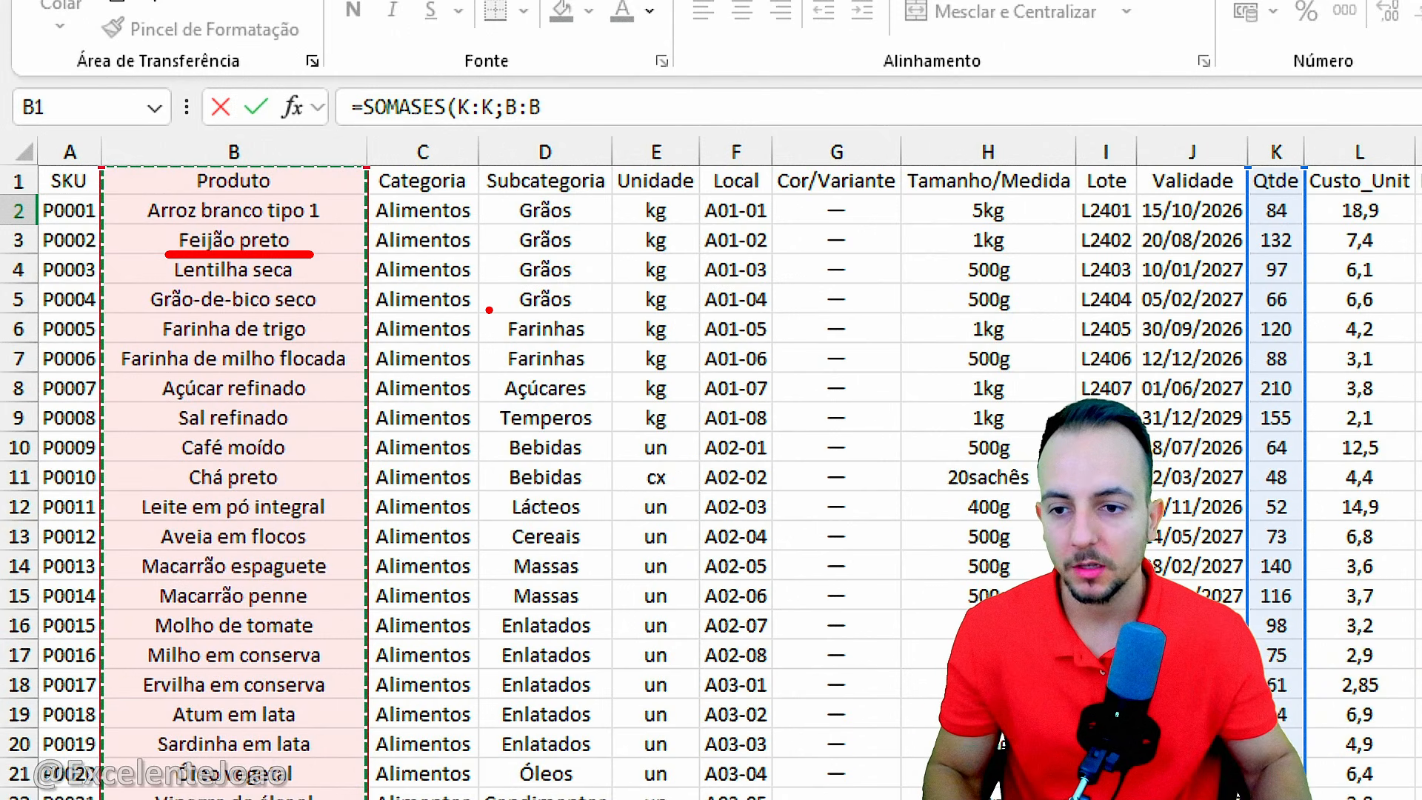
key(Escape)
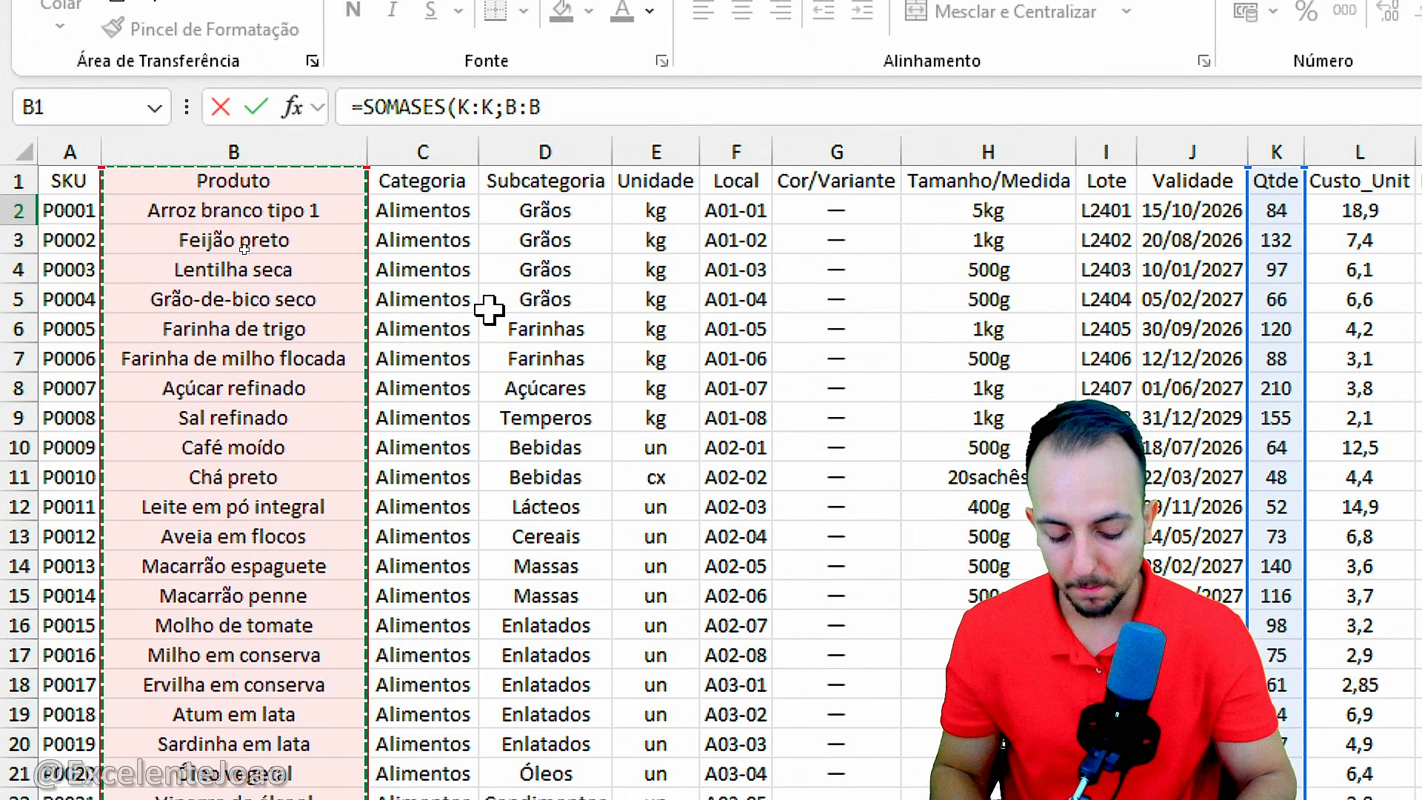
text(;)
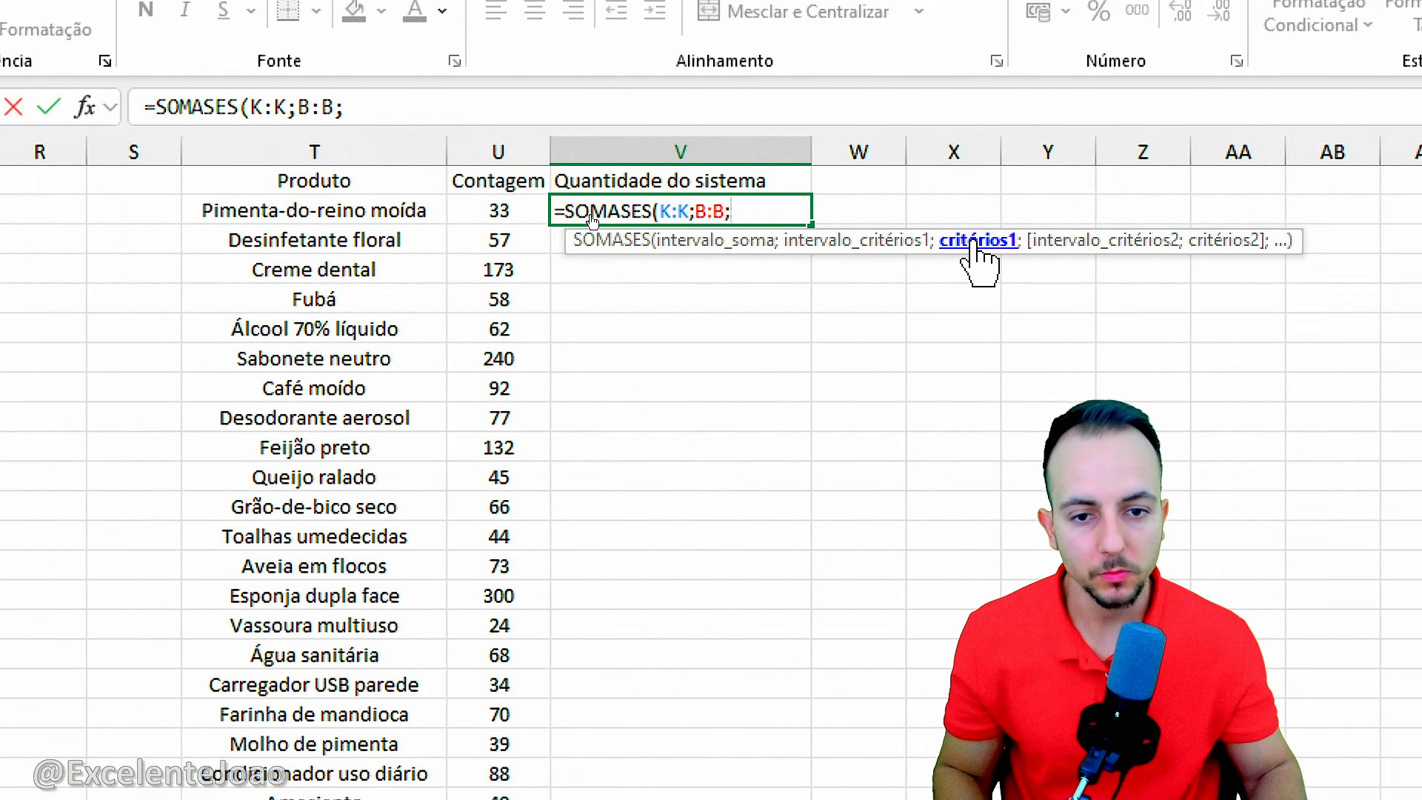
Step: Use product cell T2 as the criterion and complete the formula in V2 as =SOMASES(K:K;B:B;T2)
click(398, 212)
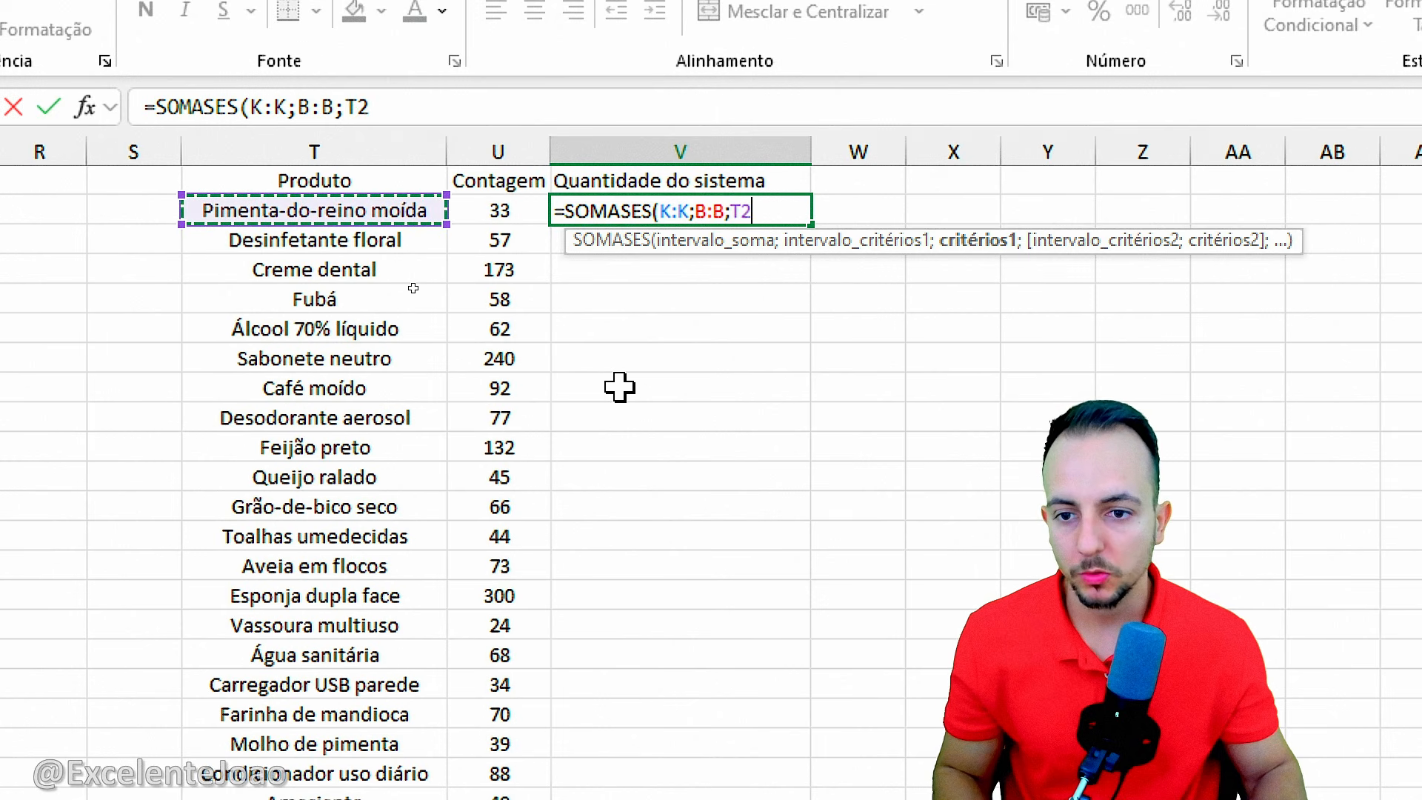
key(ctrl+2)
drag(196, 187, 444, 233)
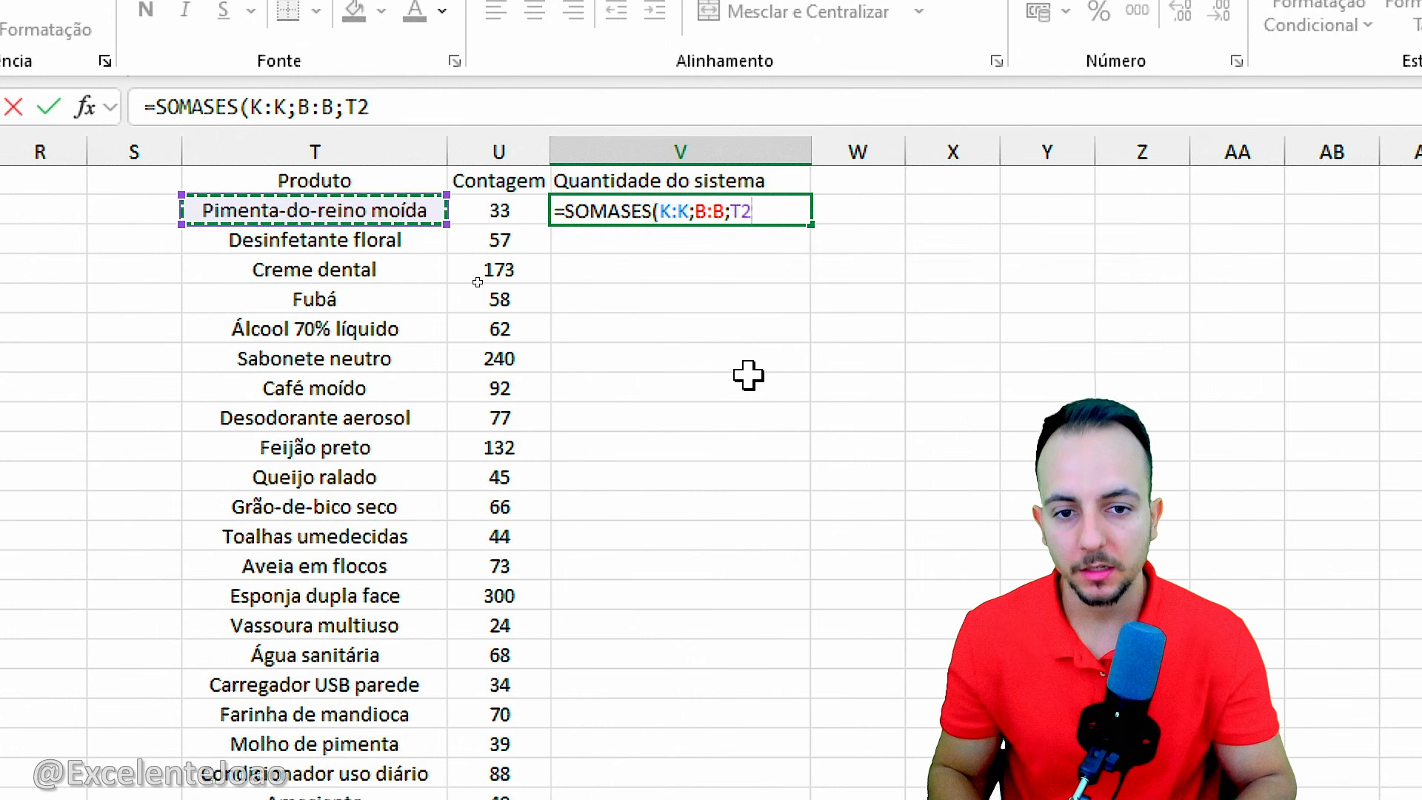
key(Return)
click(559, 205)
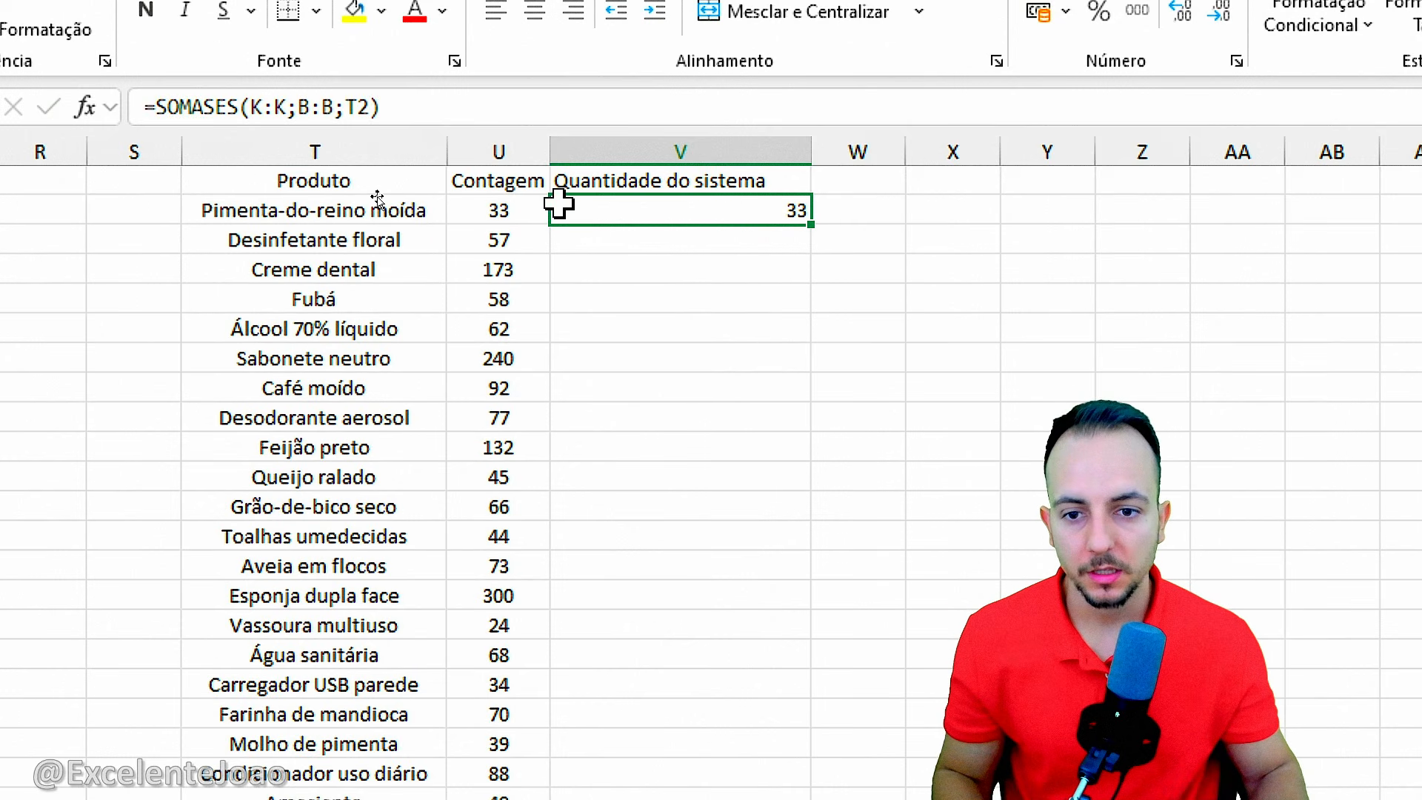
Step: Fill the SOMASES formula from V2 down the Quantidade do sistema column to the last product row
key(Left)
click(752, 205)
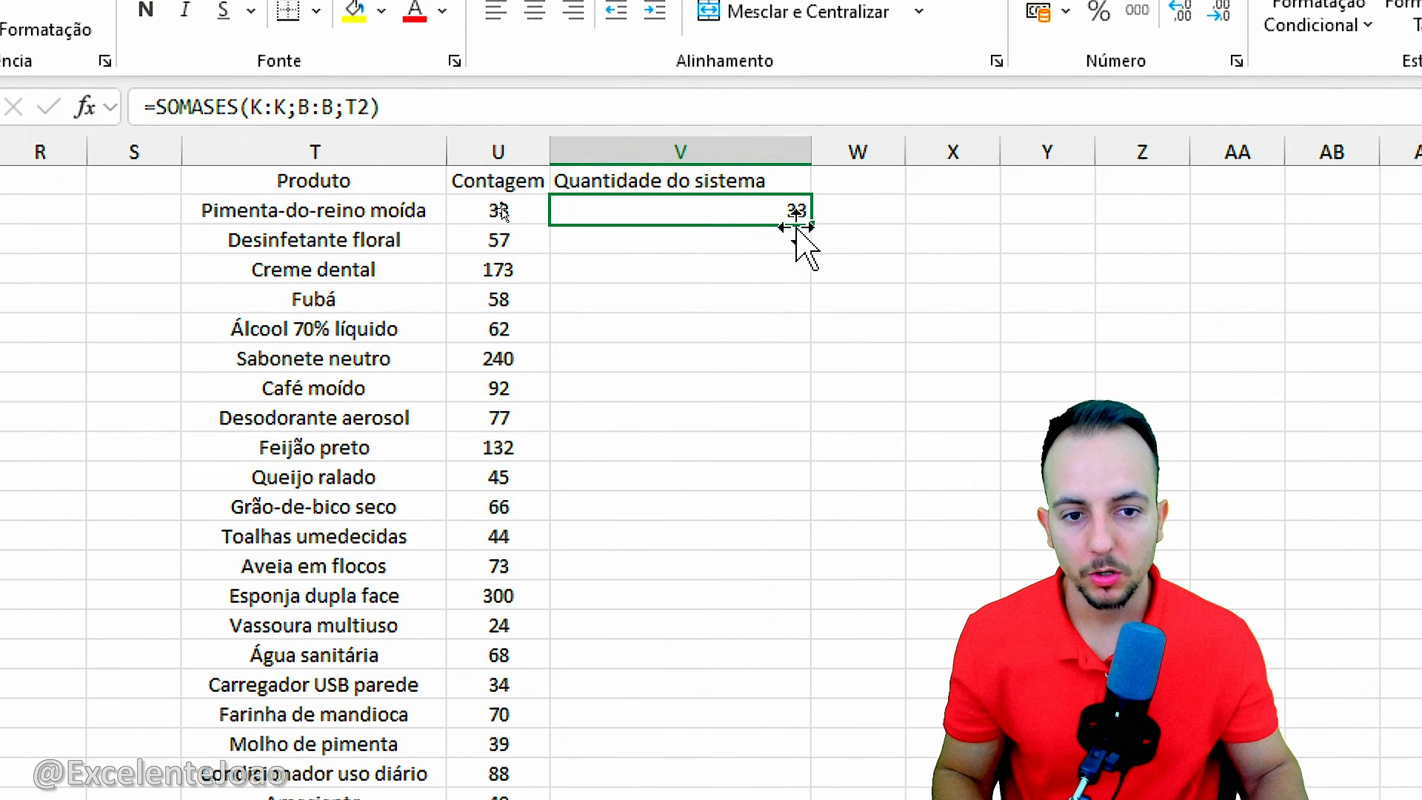
drag(809, 225, 680, 670)
click(921, 324)
scroll(876, 238, up, 10)
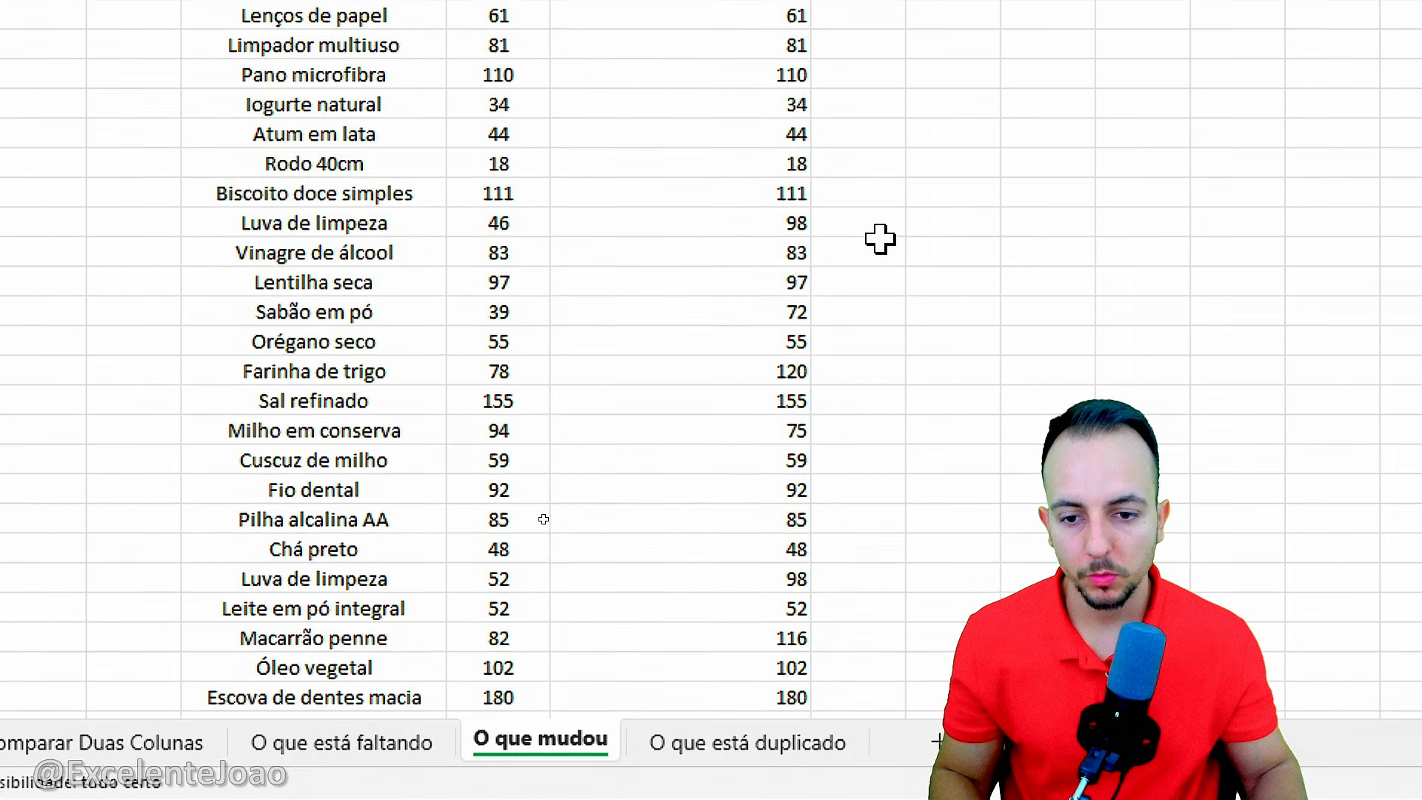
Step: Compare the Contagem and Quantidade do sistema values in the Creme dental row, marking them with temporary on-screen annotations
key(ctrl+2)
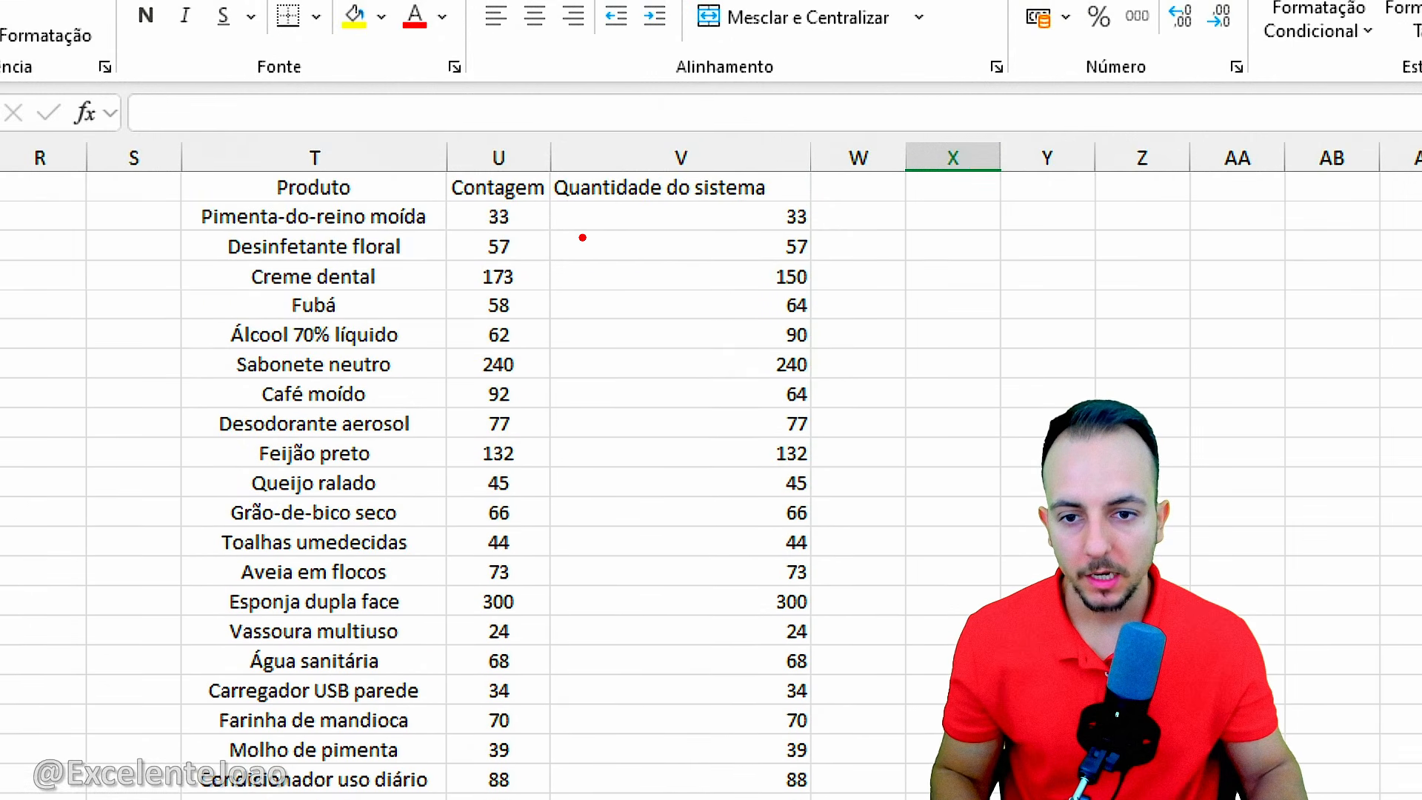
mouse_move(524, 218)
mouse_down()
mouse_move(729, 217)
mouse_move(566, 247)
mouse_move(747, 280)
mouse_up()
key(ctrl+z)
key(ctrl+z)
key(ctrl+z)
mouse_move(224, 253)
mouse_down()
mouse_move(610, 300)
mouse_move(824, 295)
mouse_up()
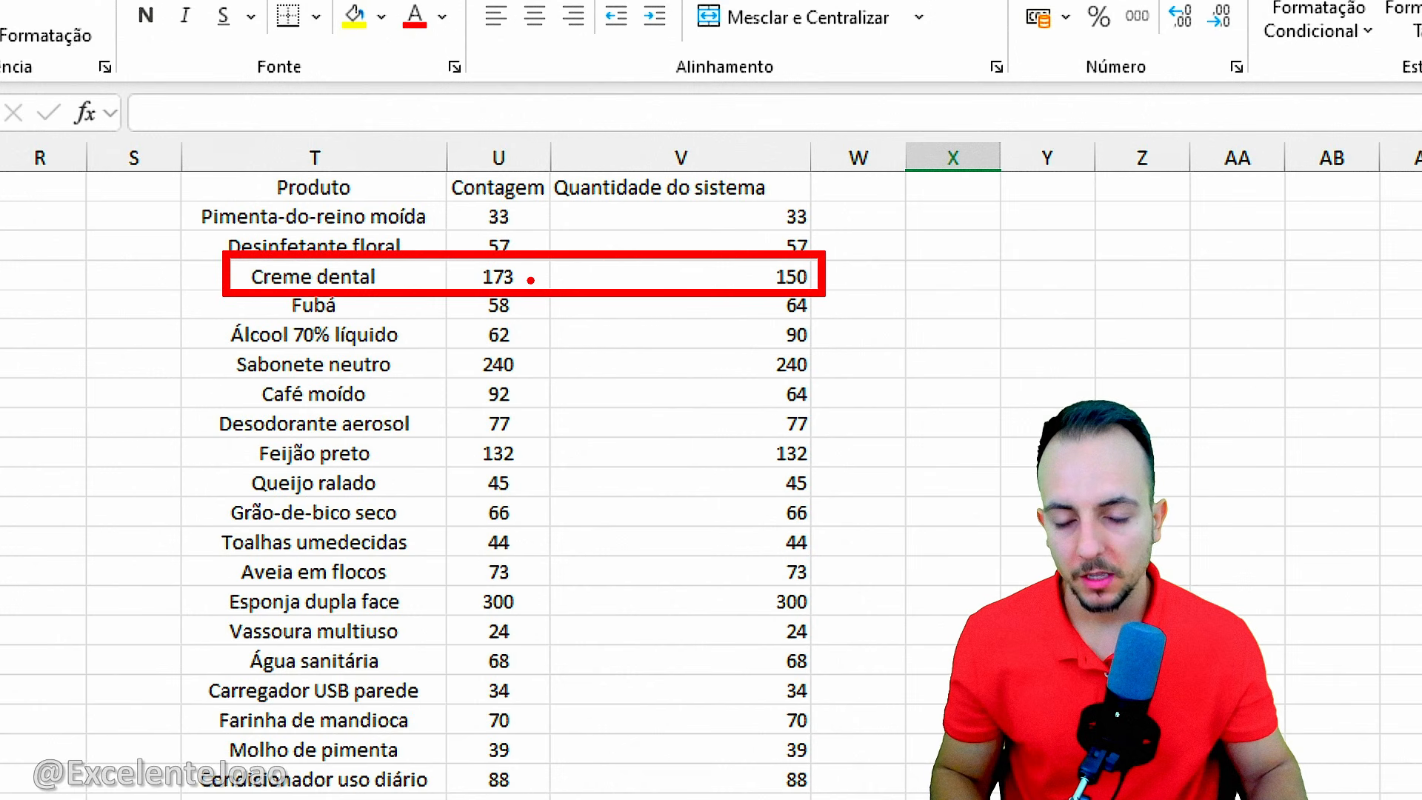
drag(530, 280, 650, 362)
drag(843, 283, 980, 343)
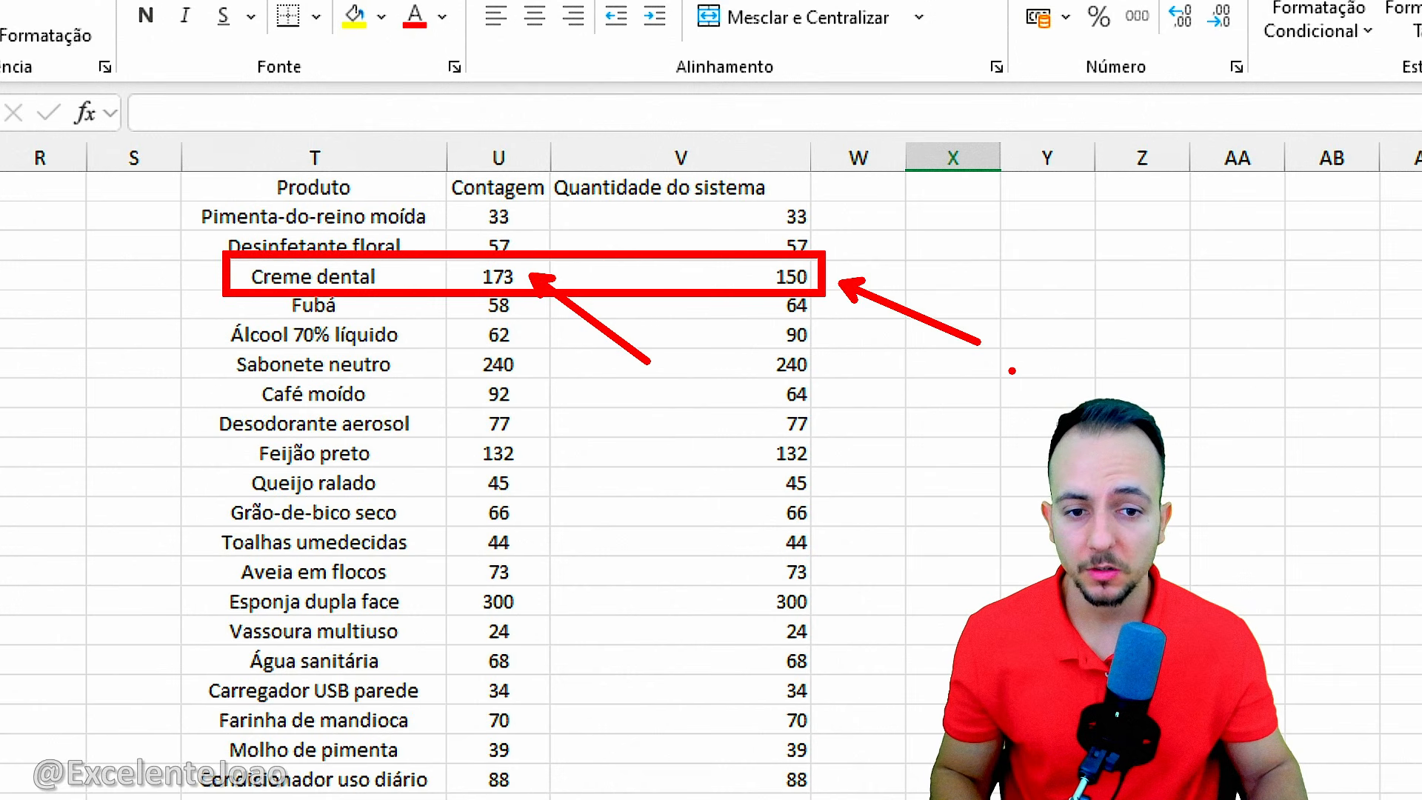
key(Escape)
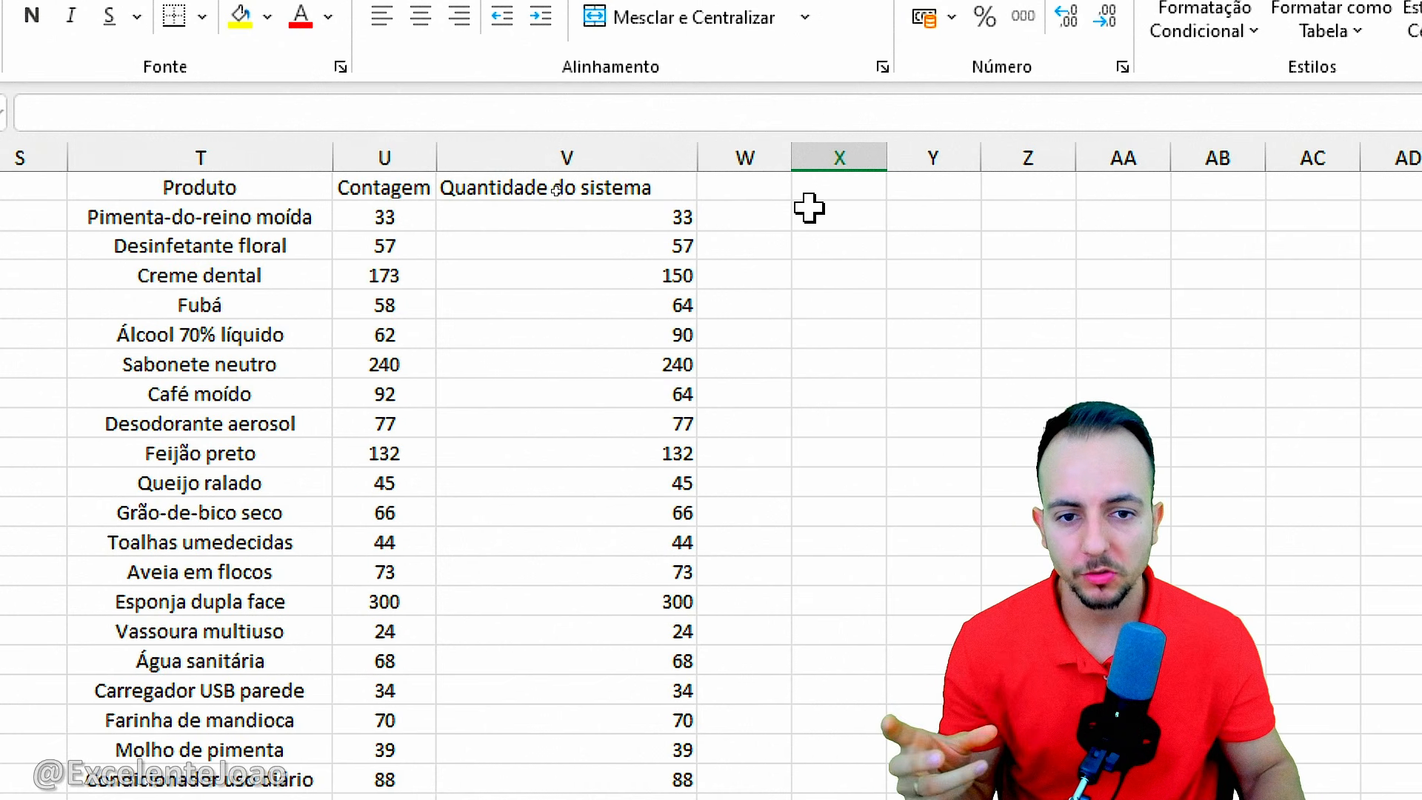
Step: Enter the header Diferença in W1 and widen column W
click(878, 186)
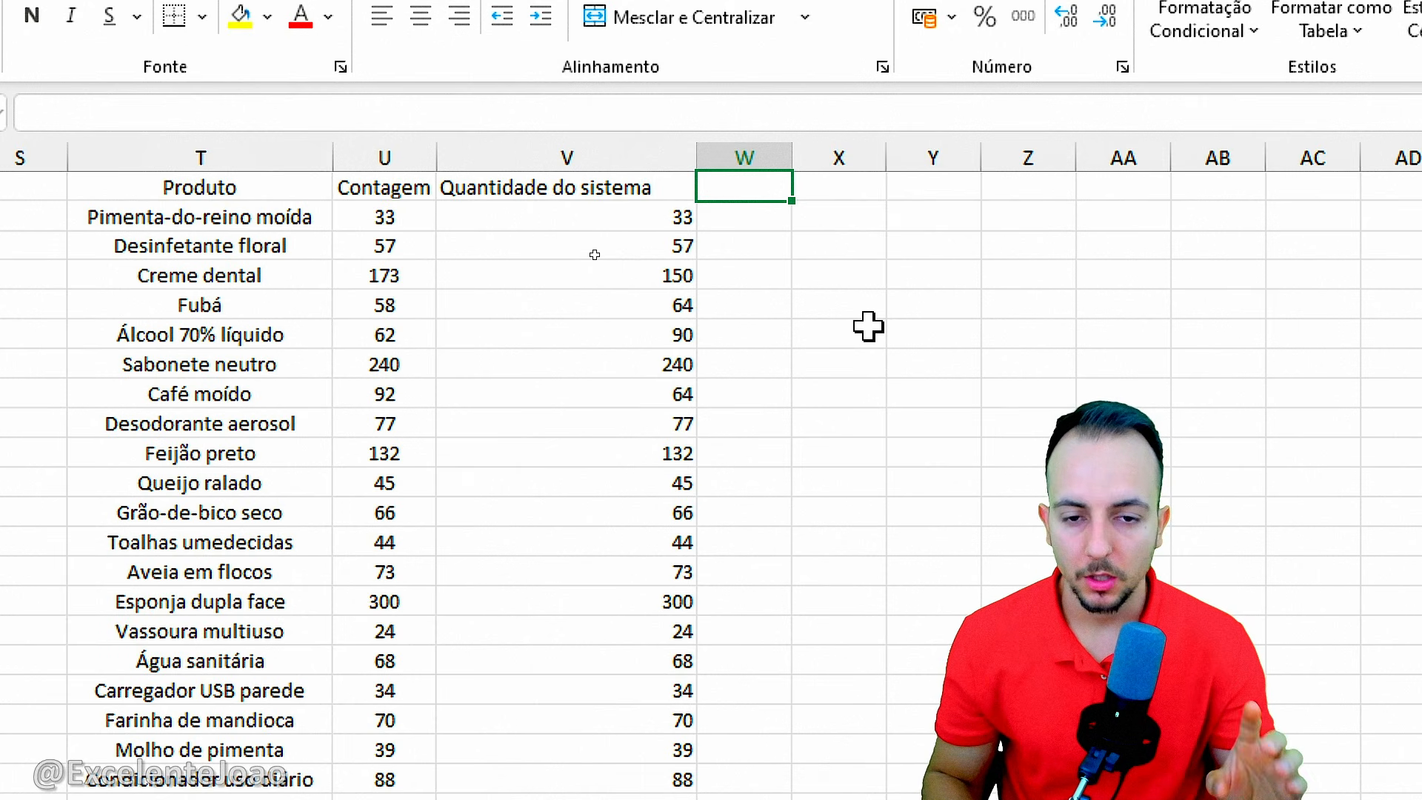
text(Diferença)
key(Return)
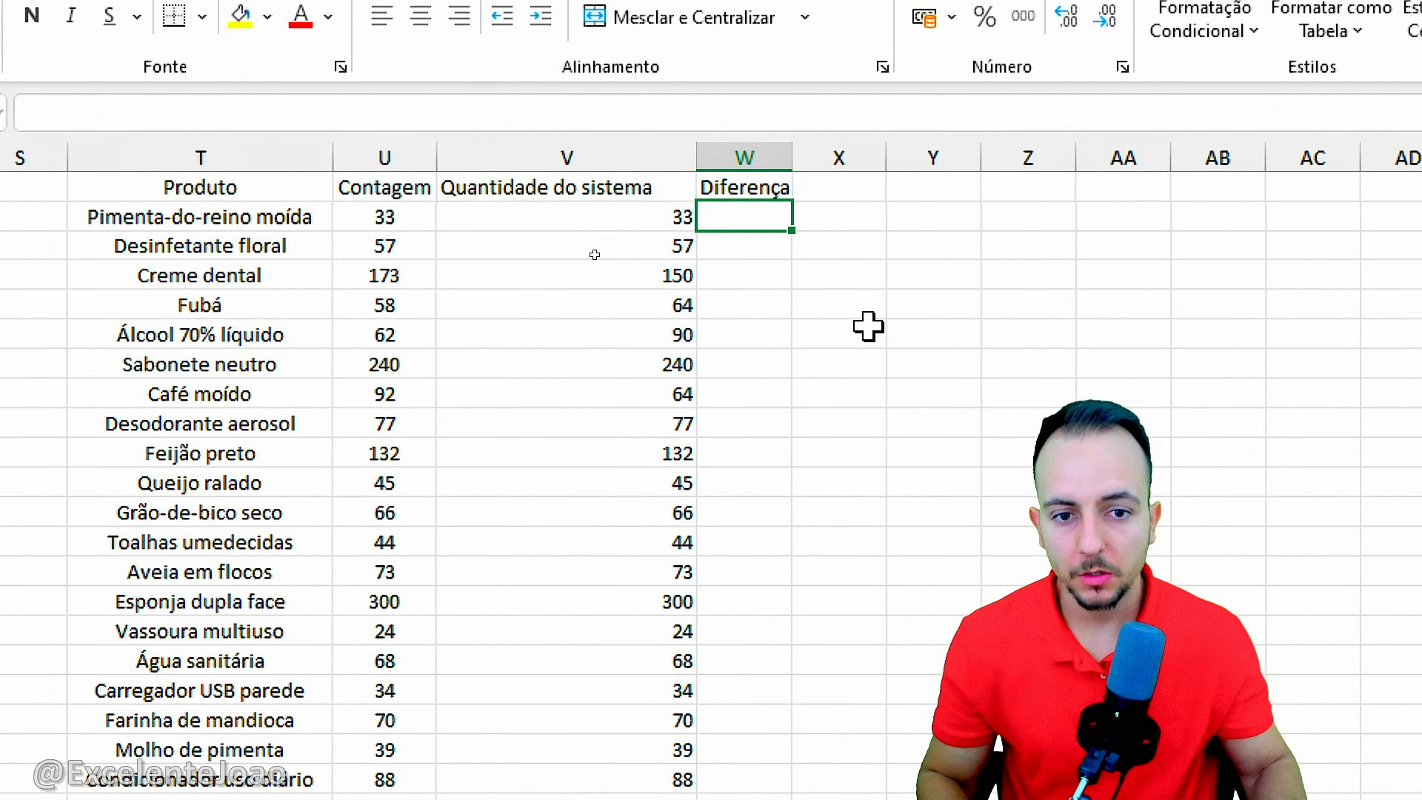
drag(793, 152, 827, 156)
Step: Enter =V2-U2 in W2 to subtract the count from the system quantity for Pimenta-do-reino moída
text(=)
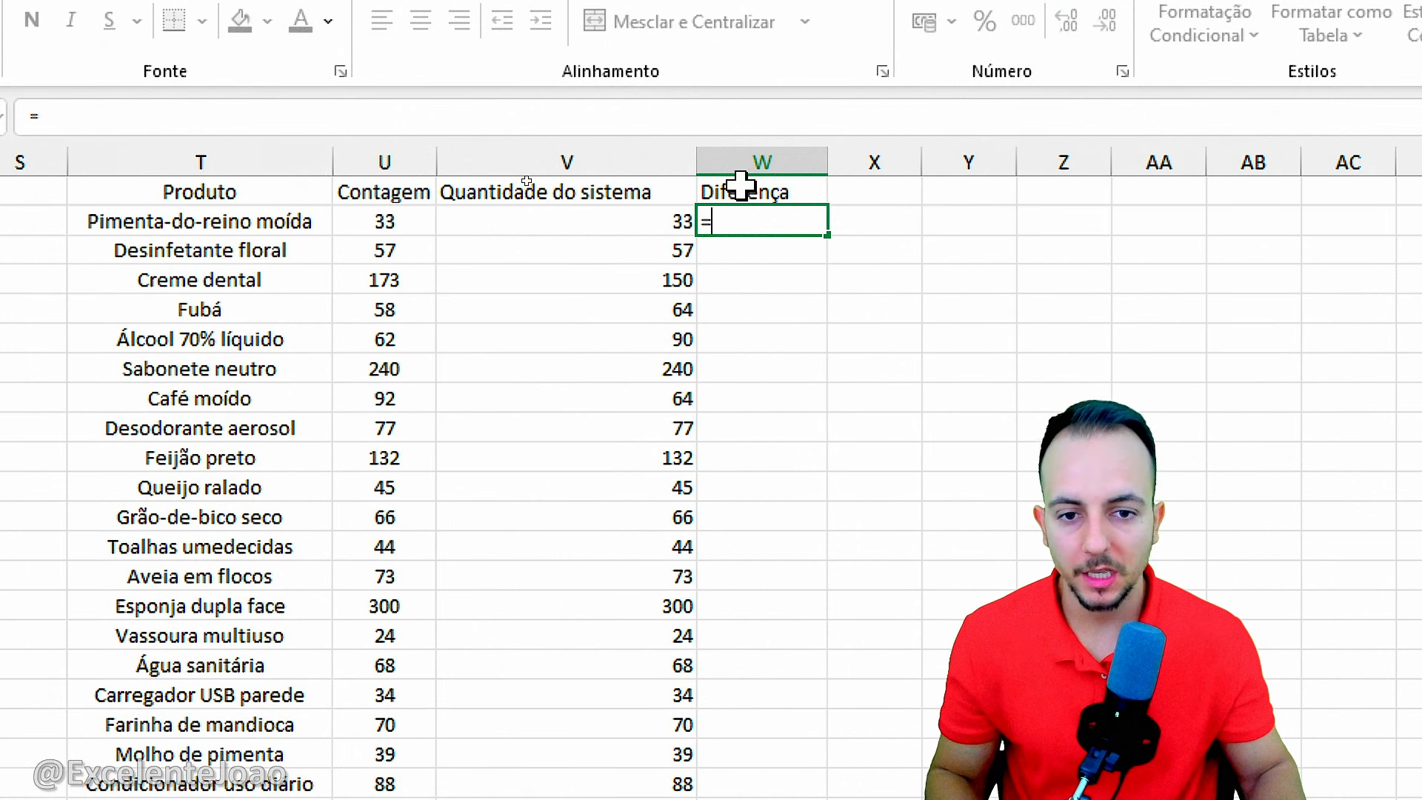
click(642, 230)
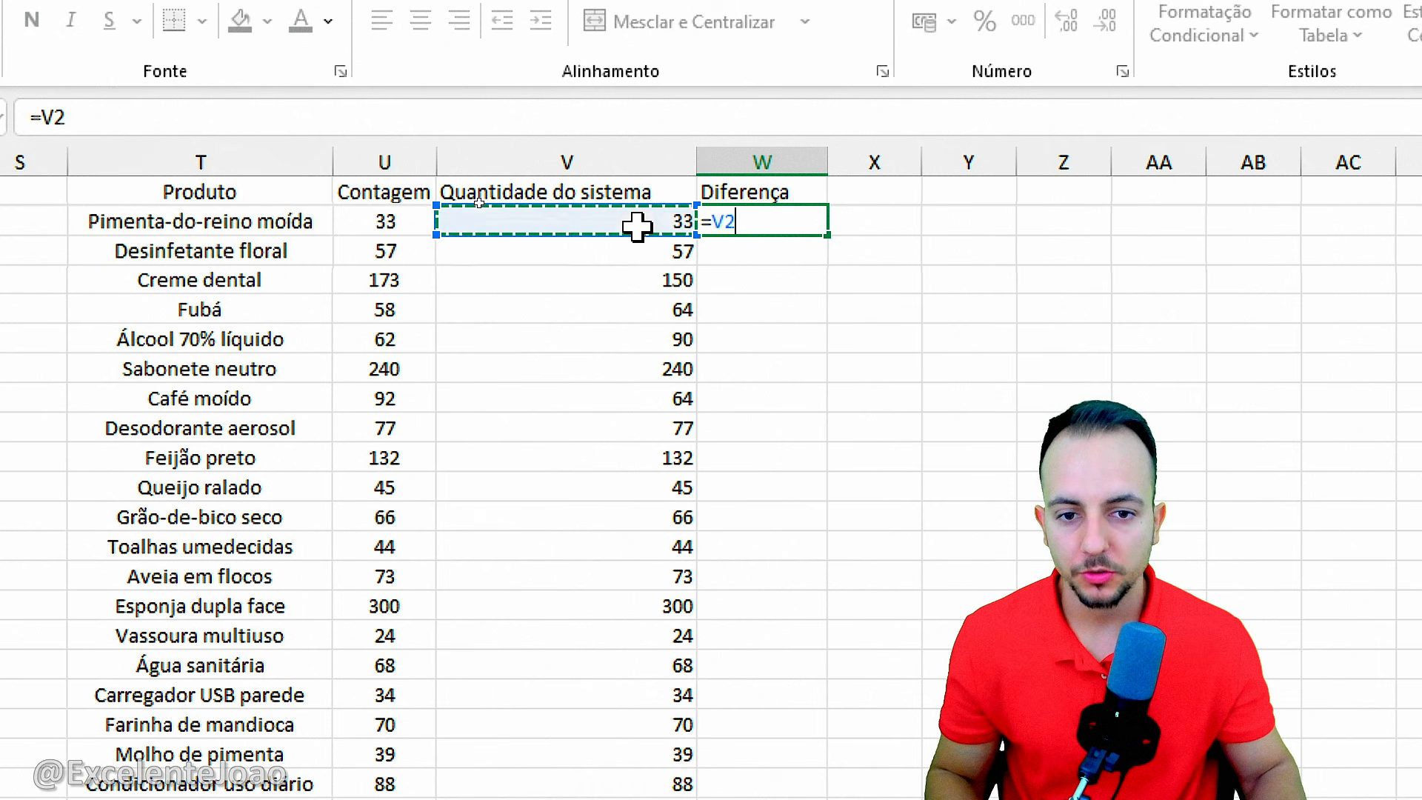
text(-)
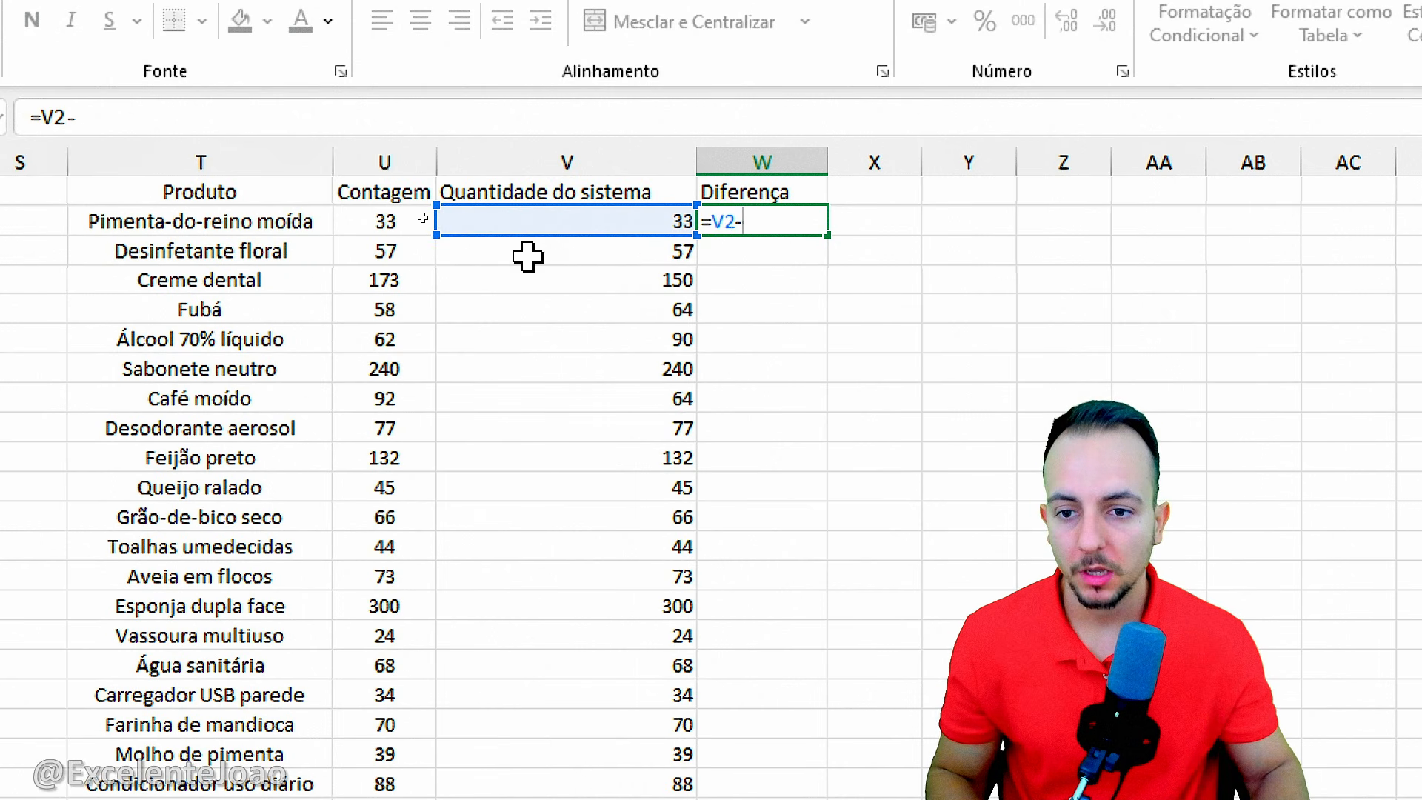
click(396, 223)
key(Return)
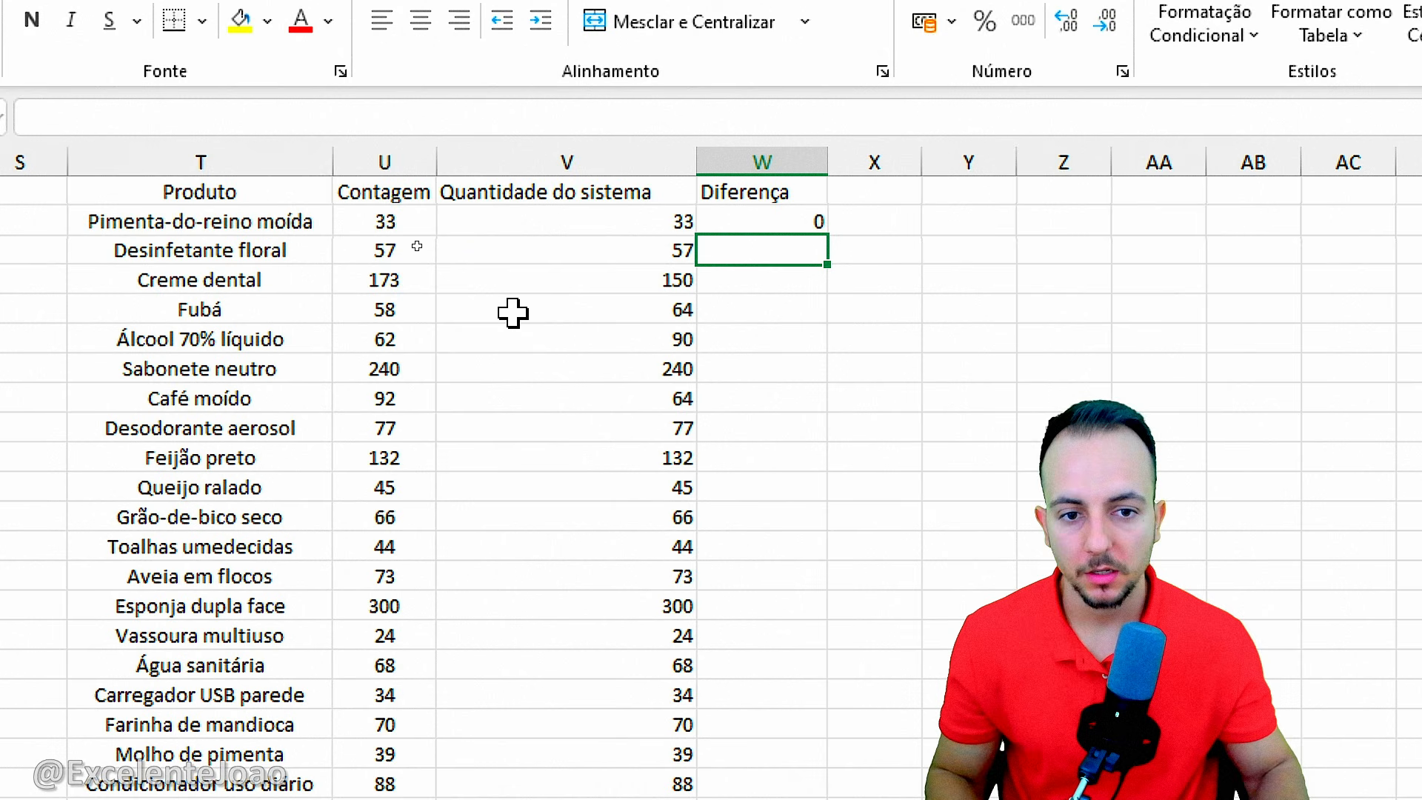
Step: Fill the difference formula from W2 down the Diferença column to the Hastes flexíveis row
click(807, 222)
drag(835, 237, 768, 674)
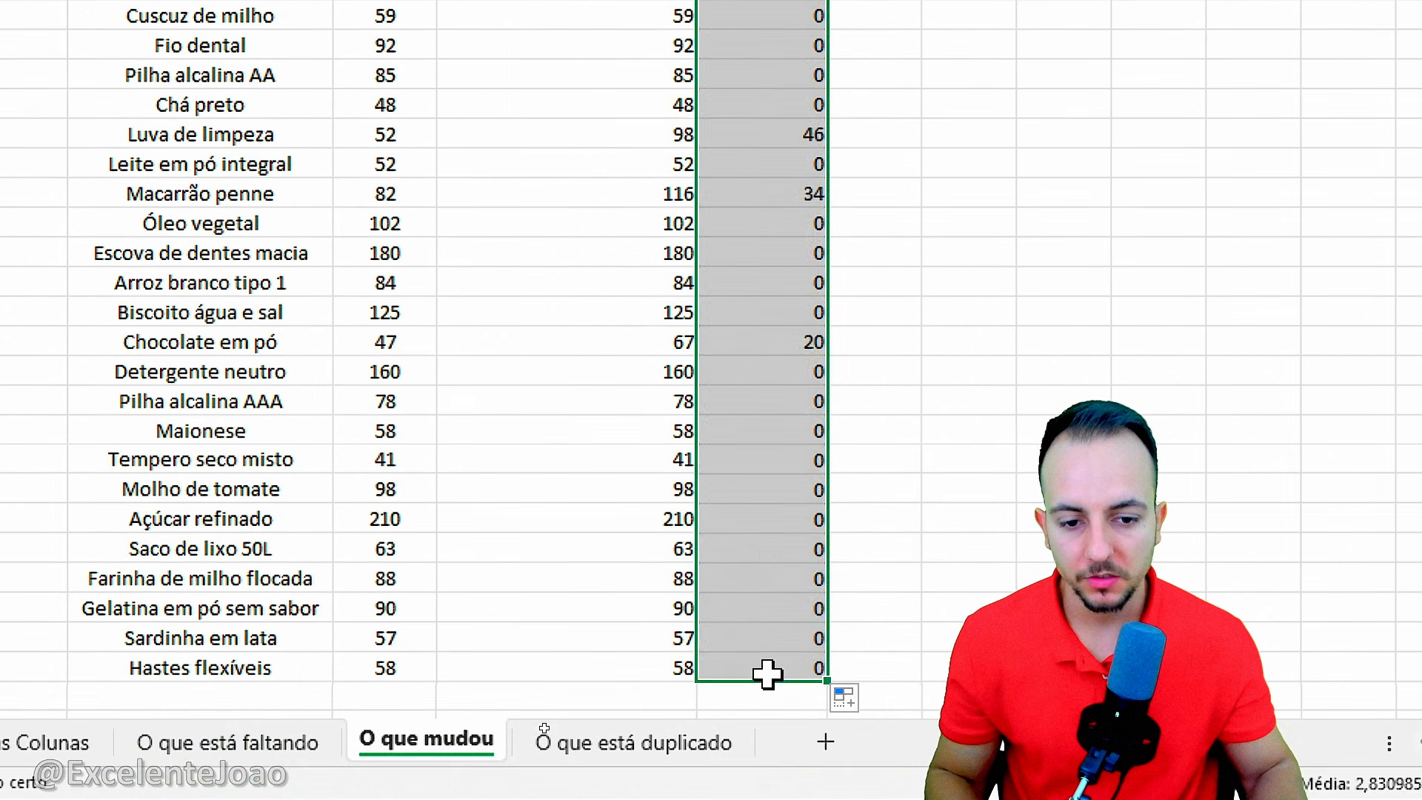
click(774, 548)
scroll(879, 264, up, 4)
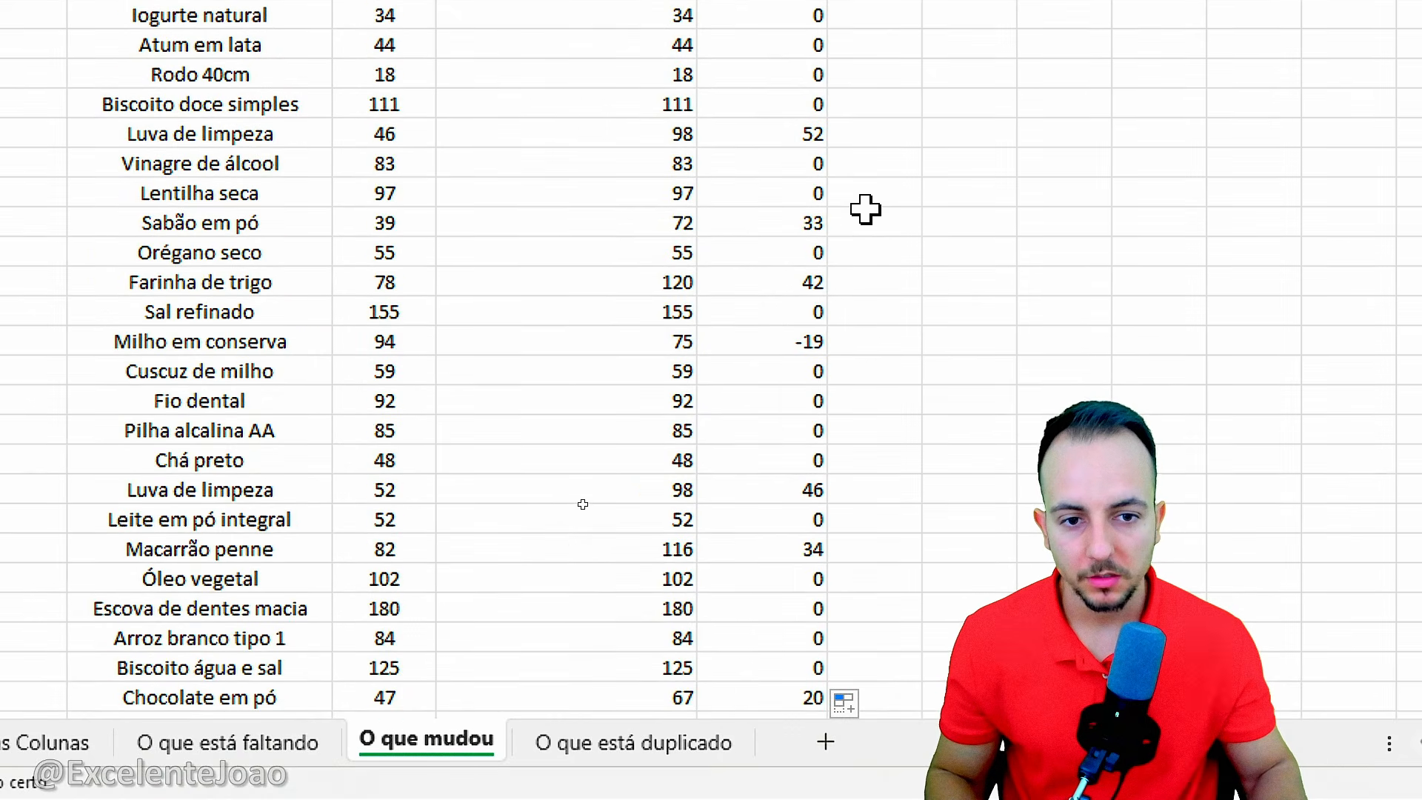
scroll(812, 105, up, 15)
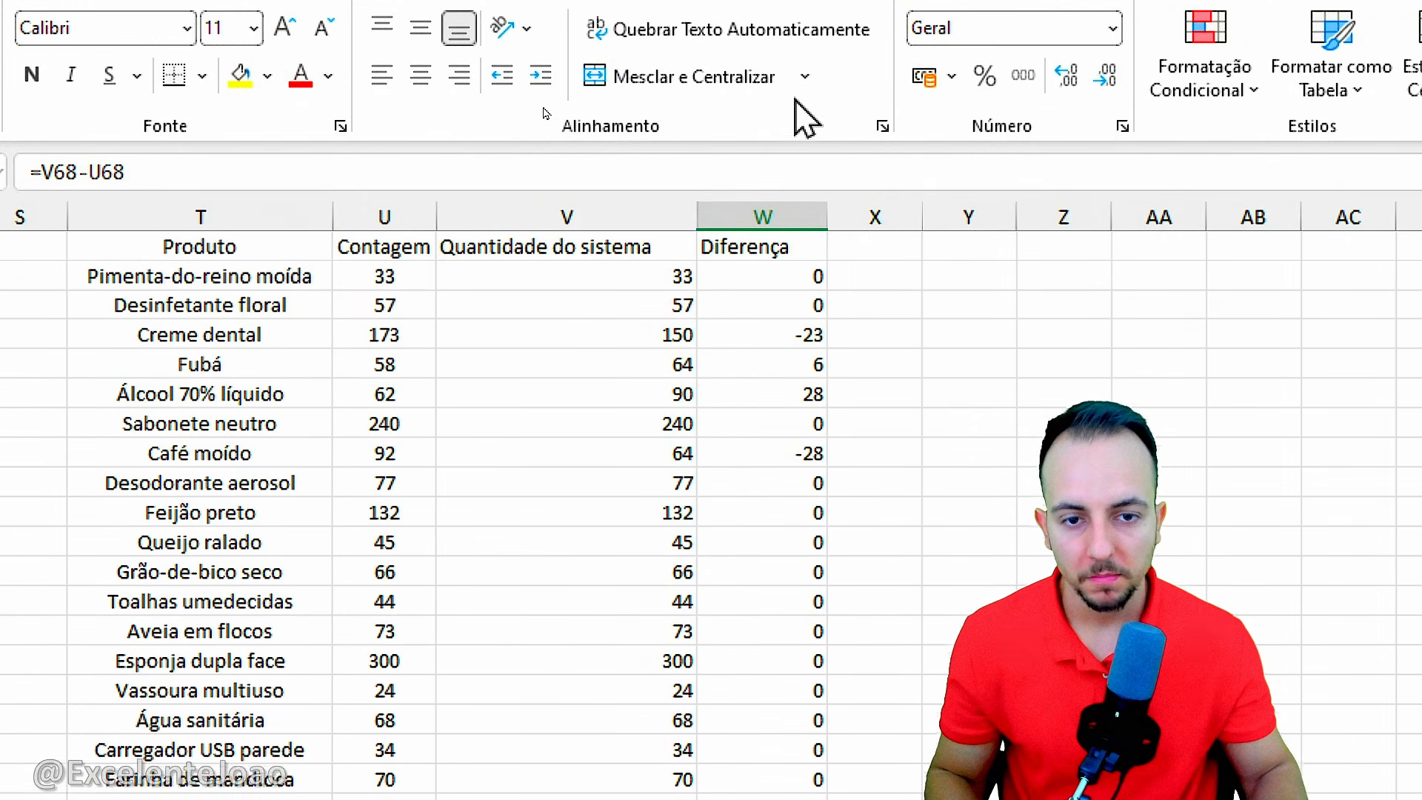
Step: Apply the green-yellow-red colour scale as conditional formatting to the whole Diferença column W
click(723, 209)
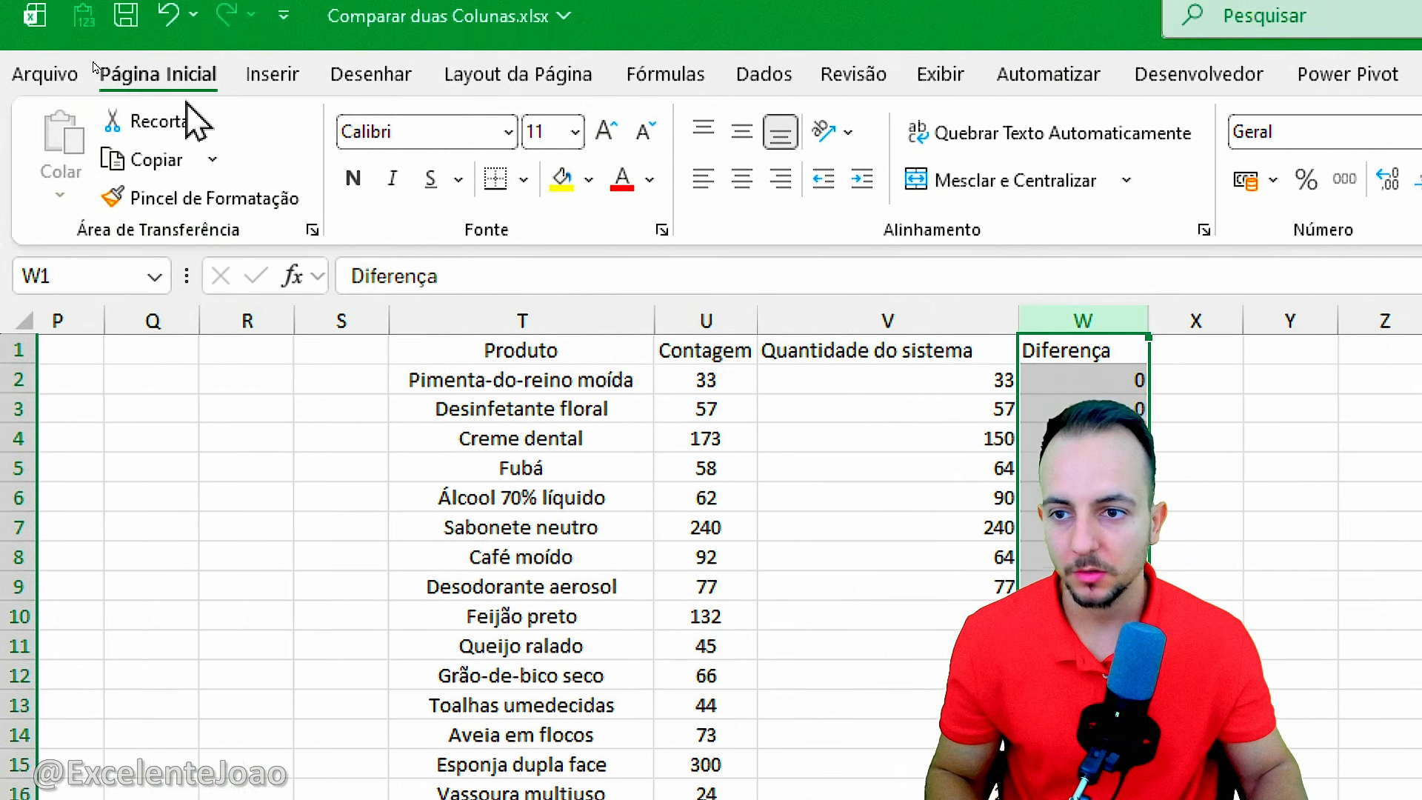
click(641, 211)
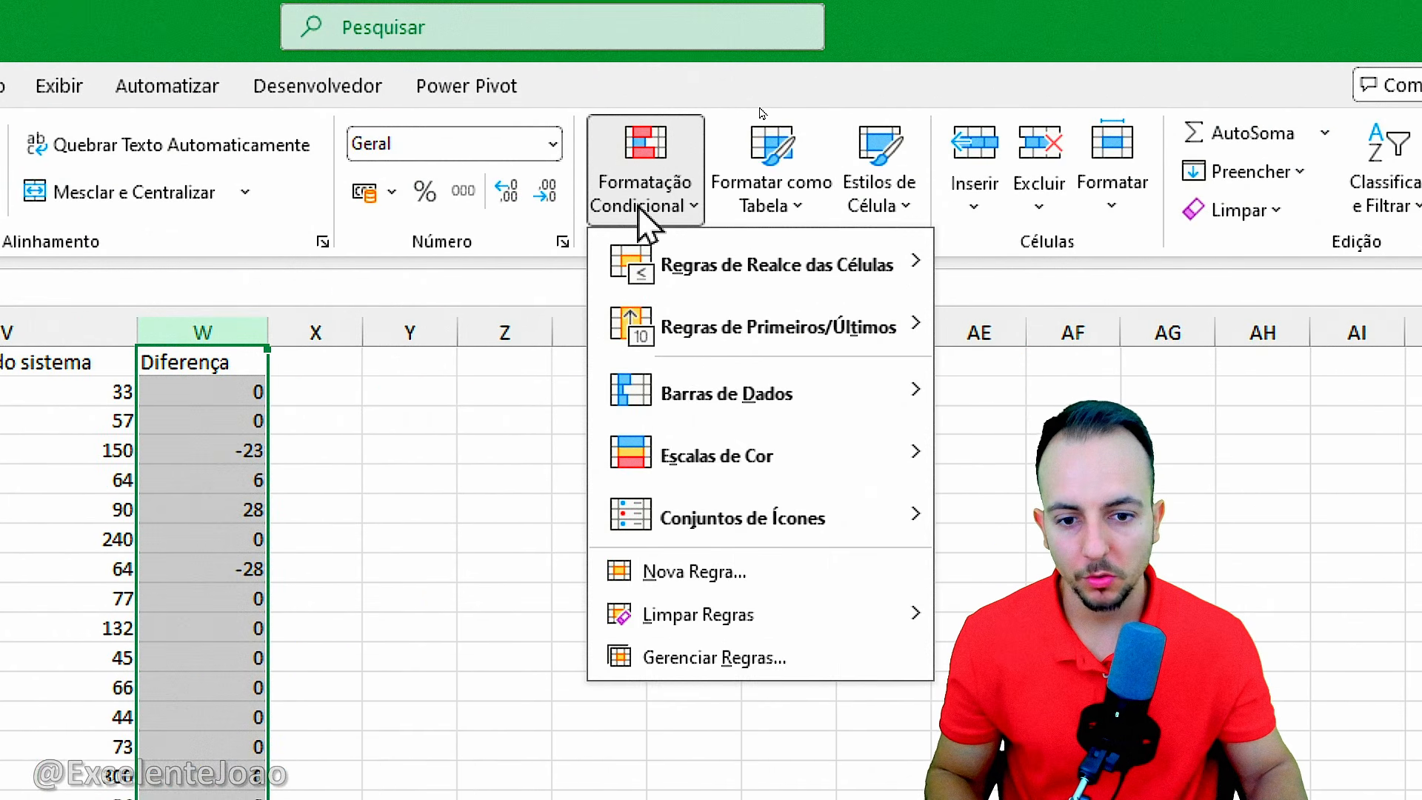
mouse_move(714, 469)
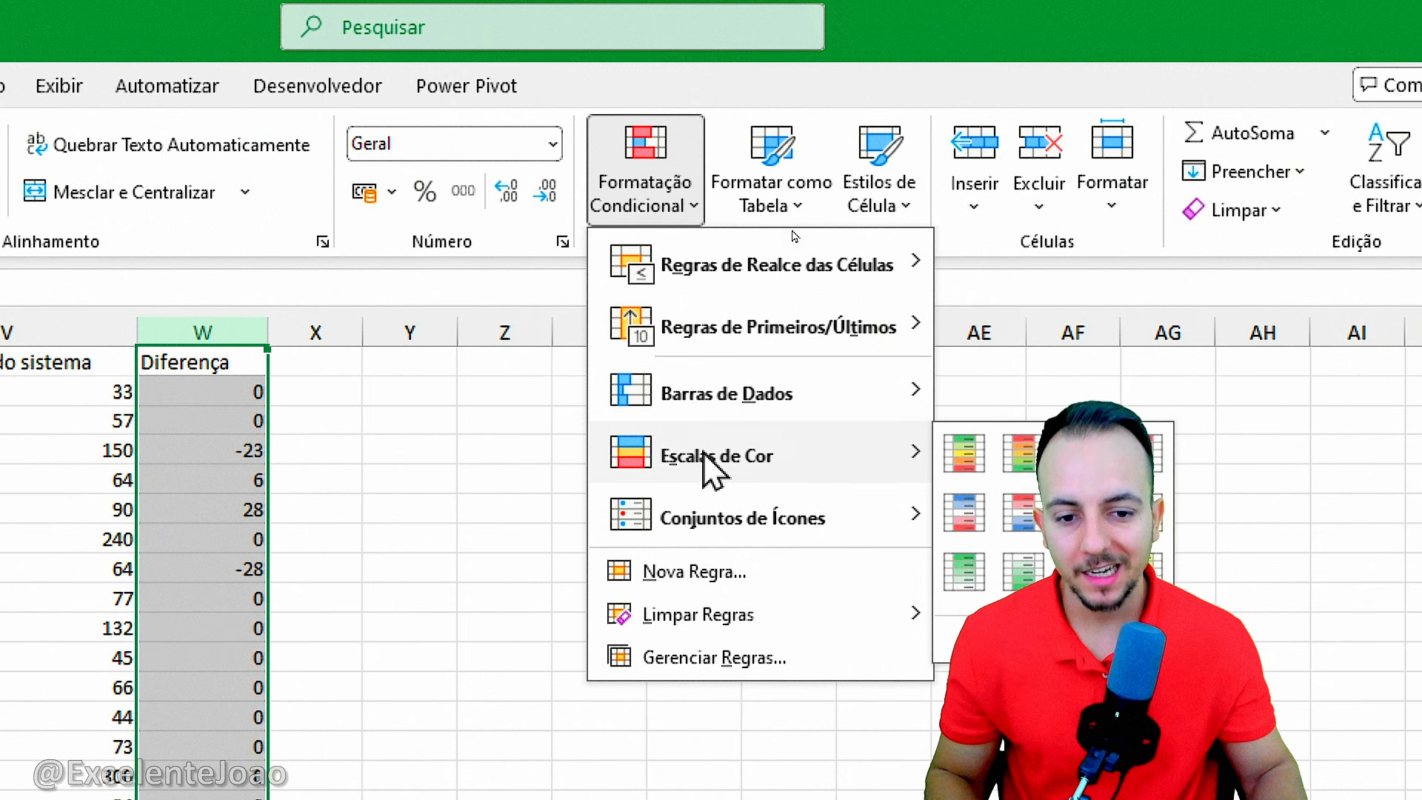
click(963, 454)
click(444, 474)
click(178, 362)
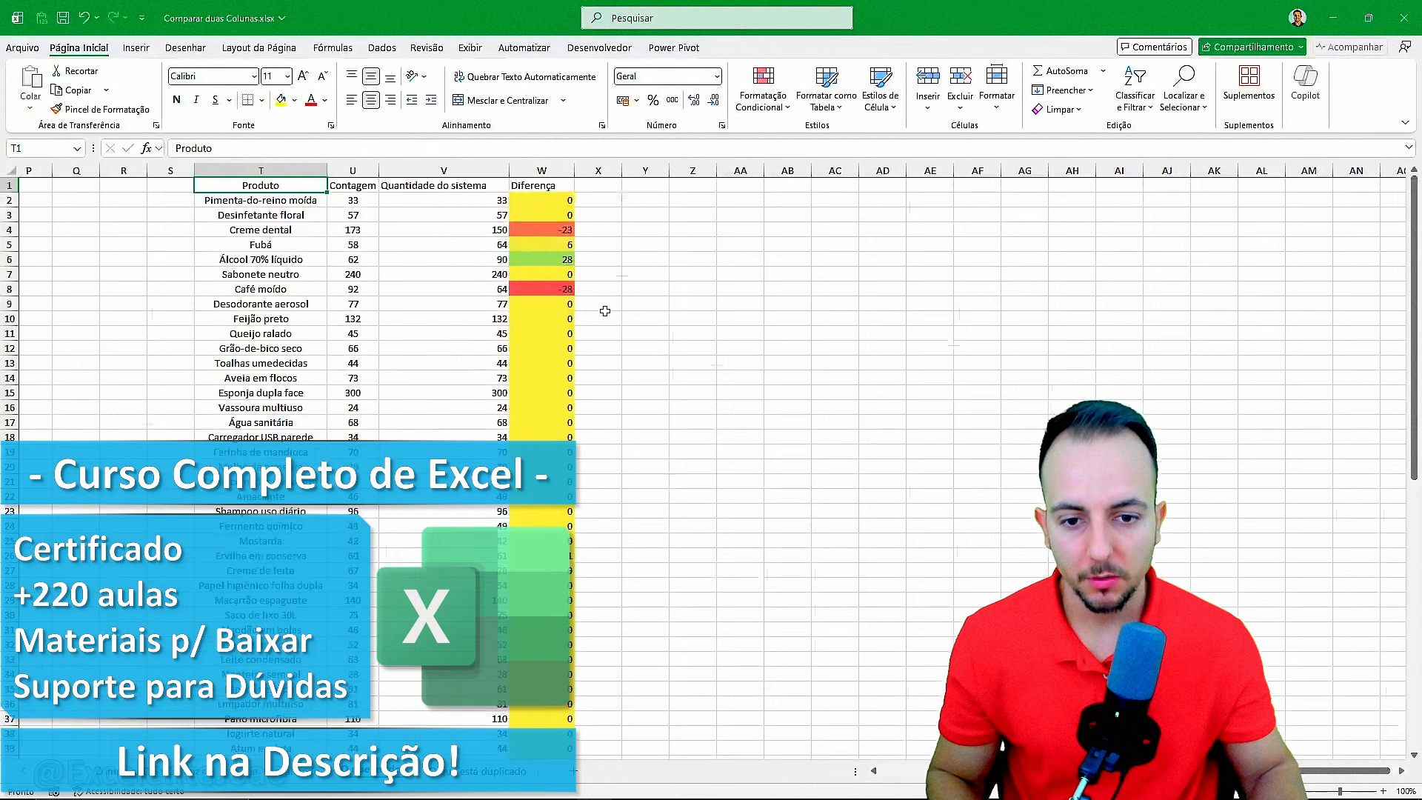
Step: Examine the colour-coded differences along the Diferença column for products whose counts do not match
scroll(605, 311, down, 12)
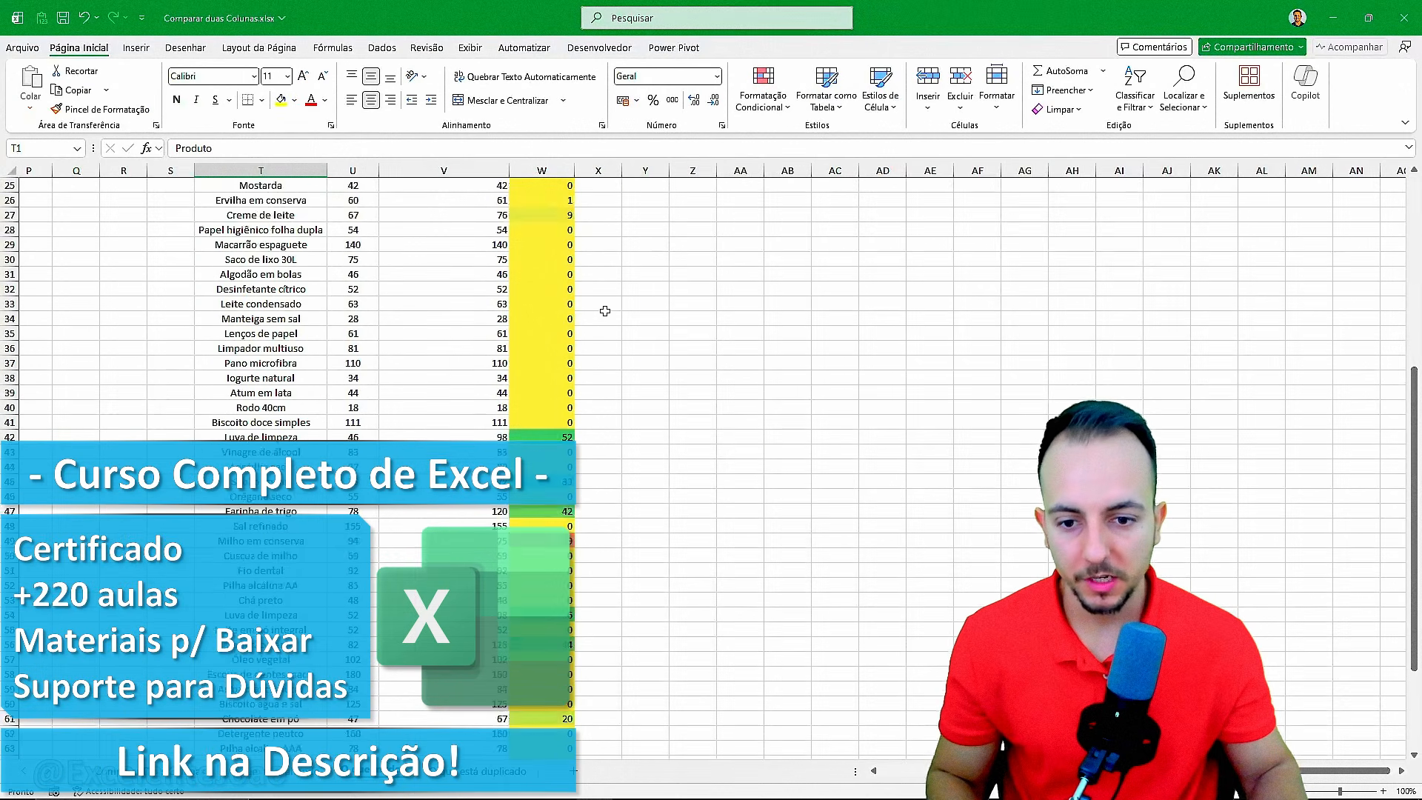
scroll(563, 321, up, 2)
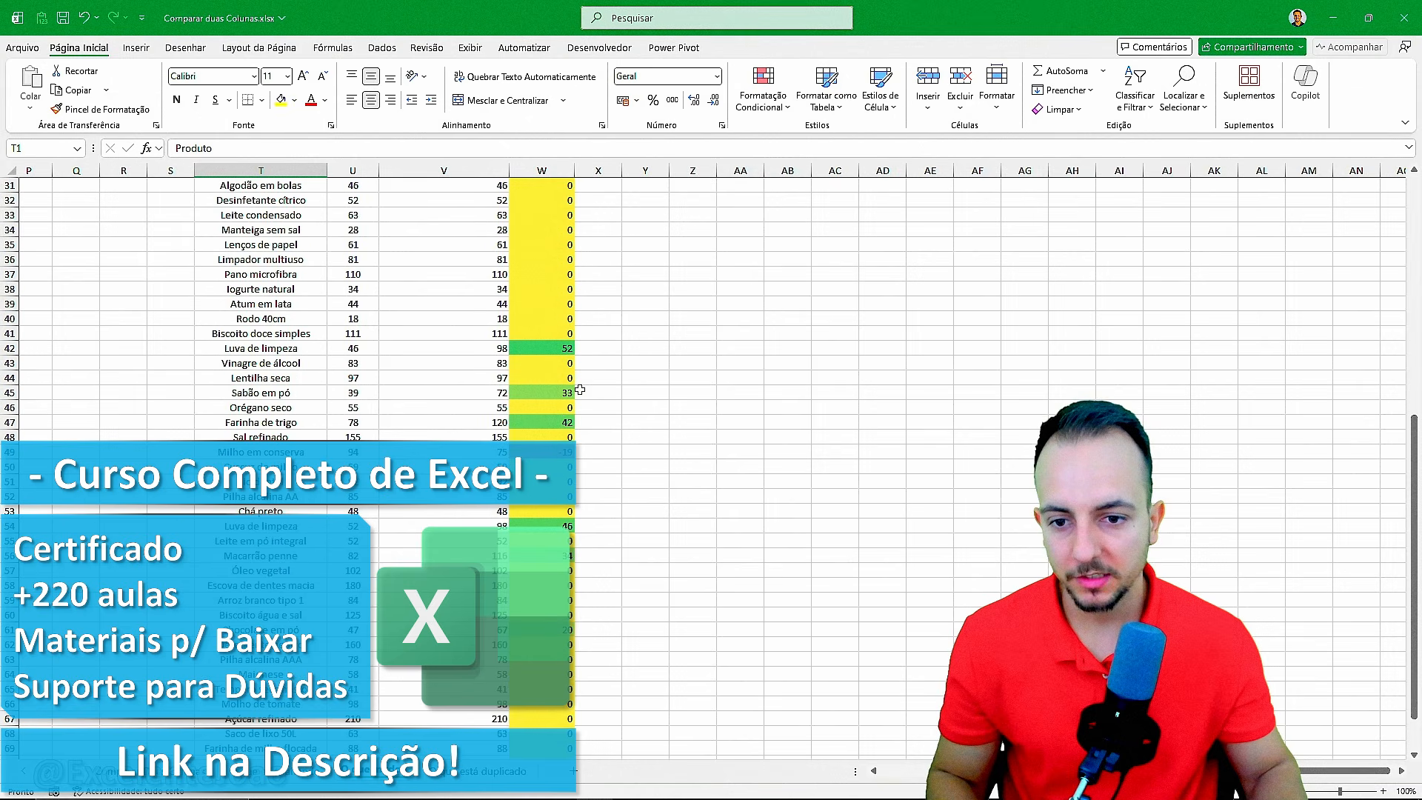
scroll(628, 348, up, 10)
scroll(604, 344, down, 9)
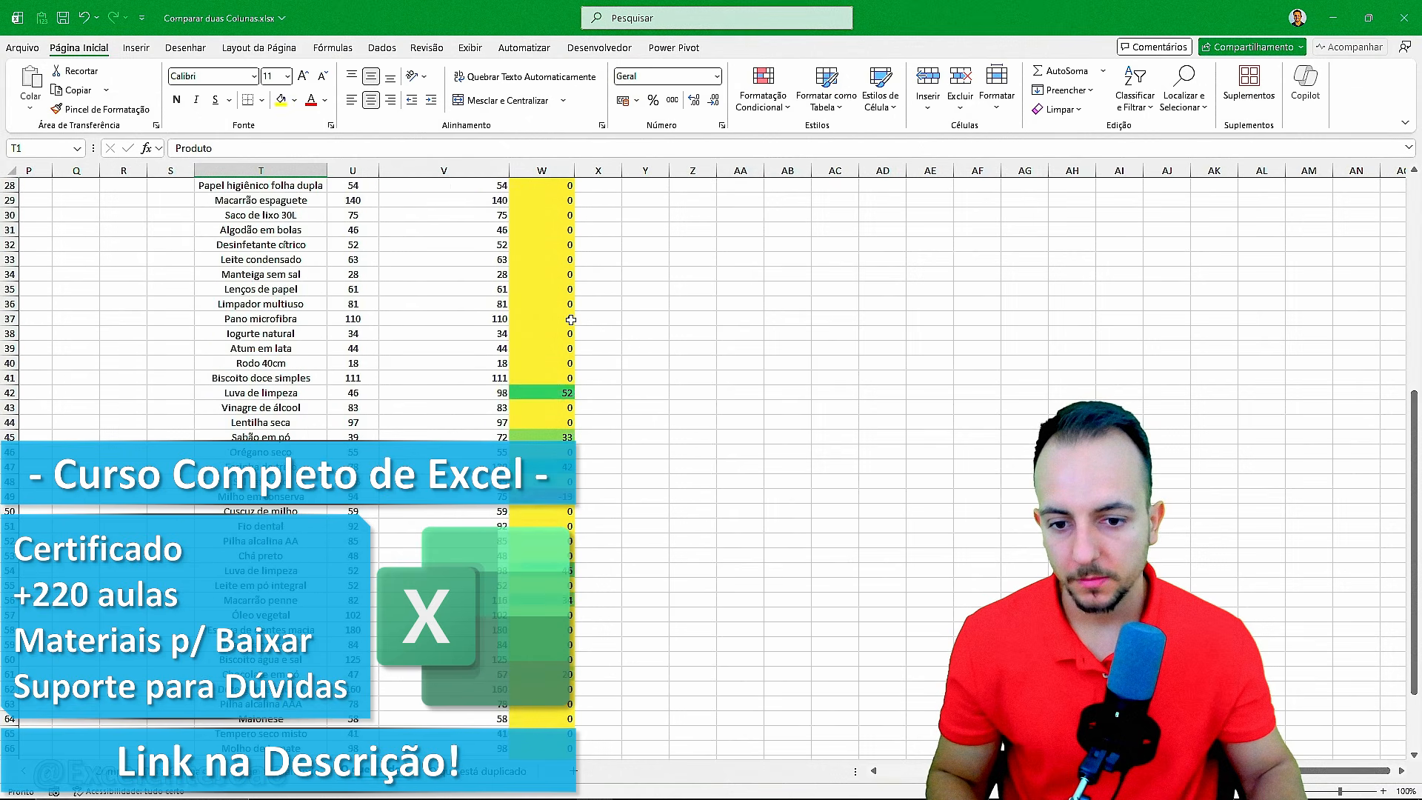
scroll(407, 410, up, 9)
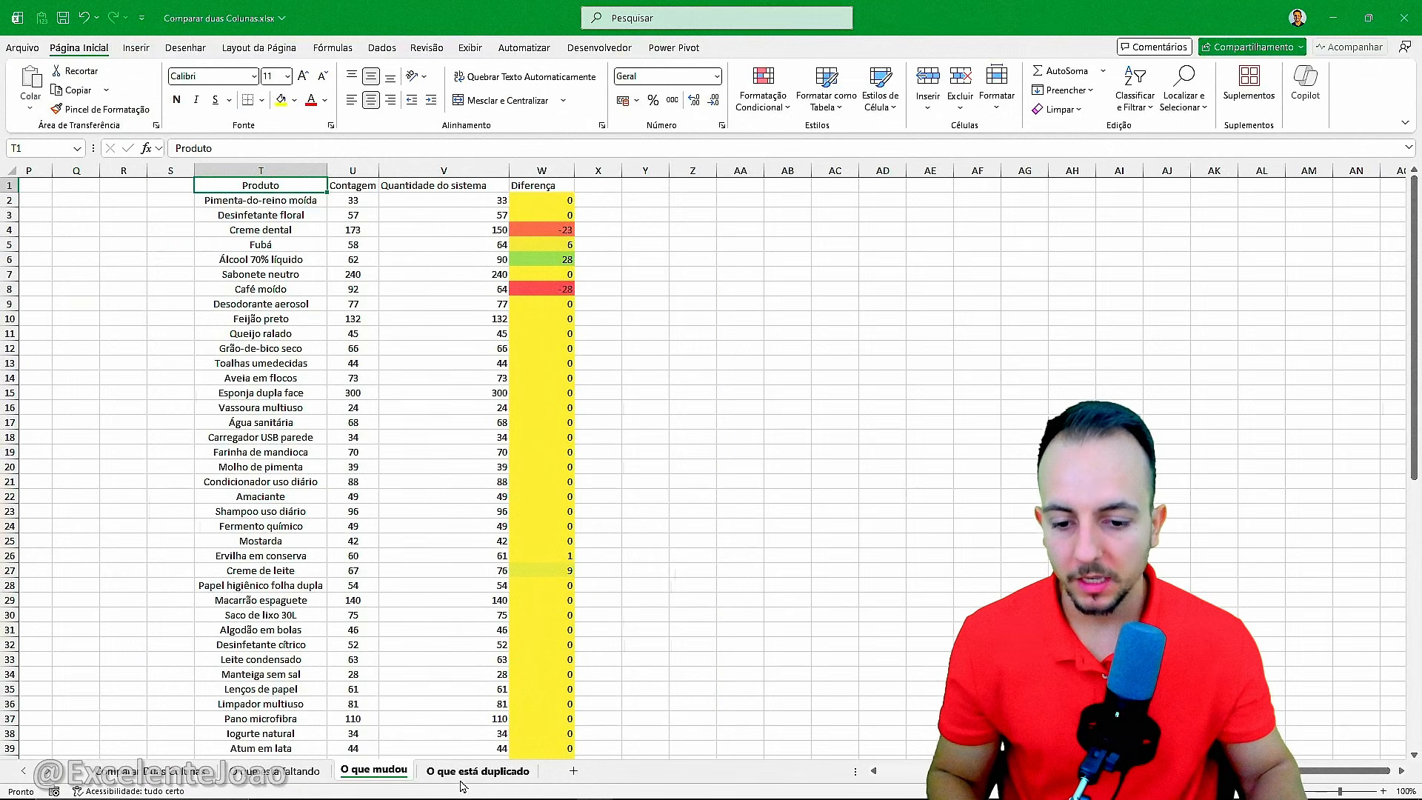
Step: Open the O que está duplicado sheet and look through its product inventory list
click(467, 772)
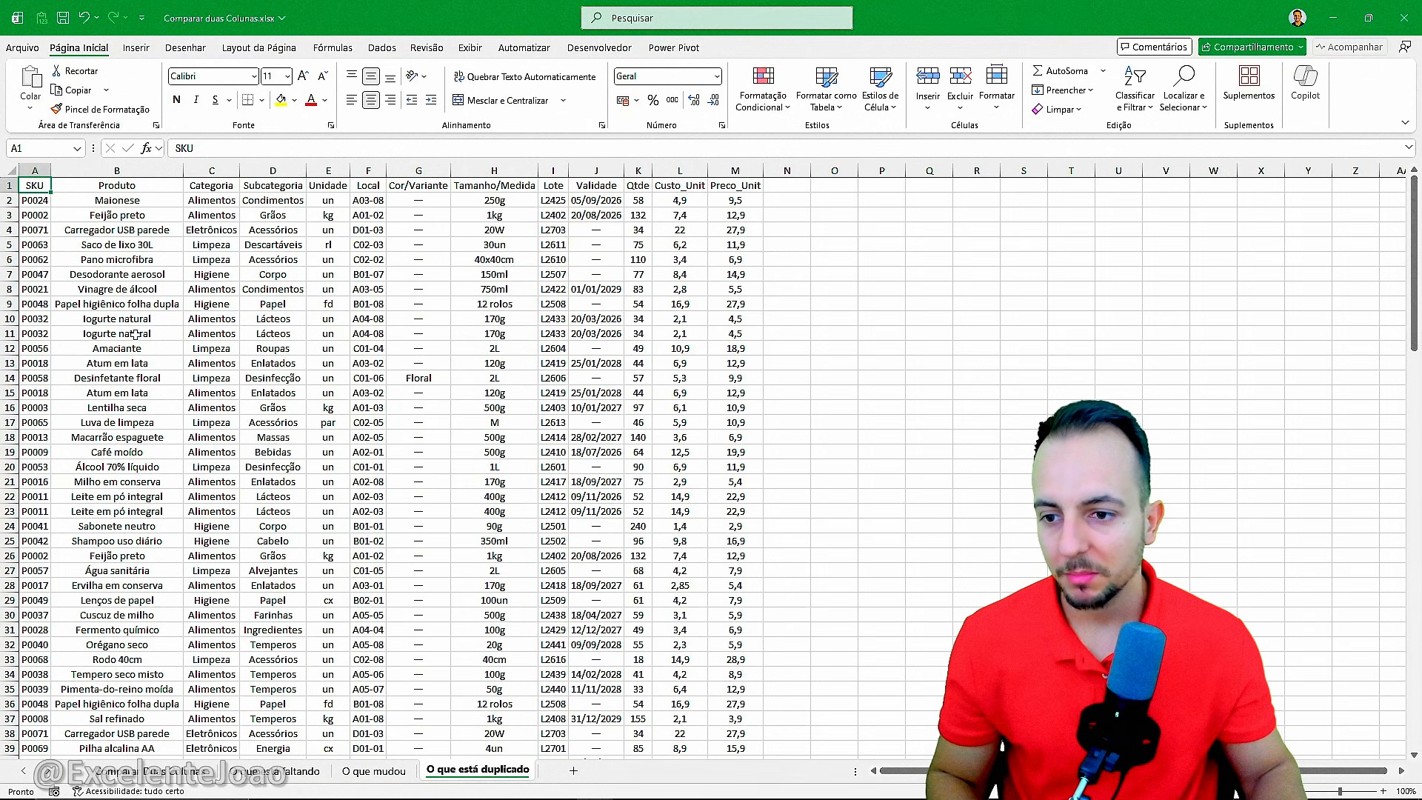
scroll(136, 334, down, 16)
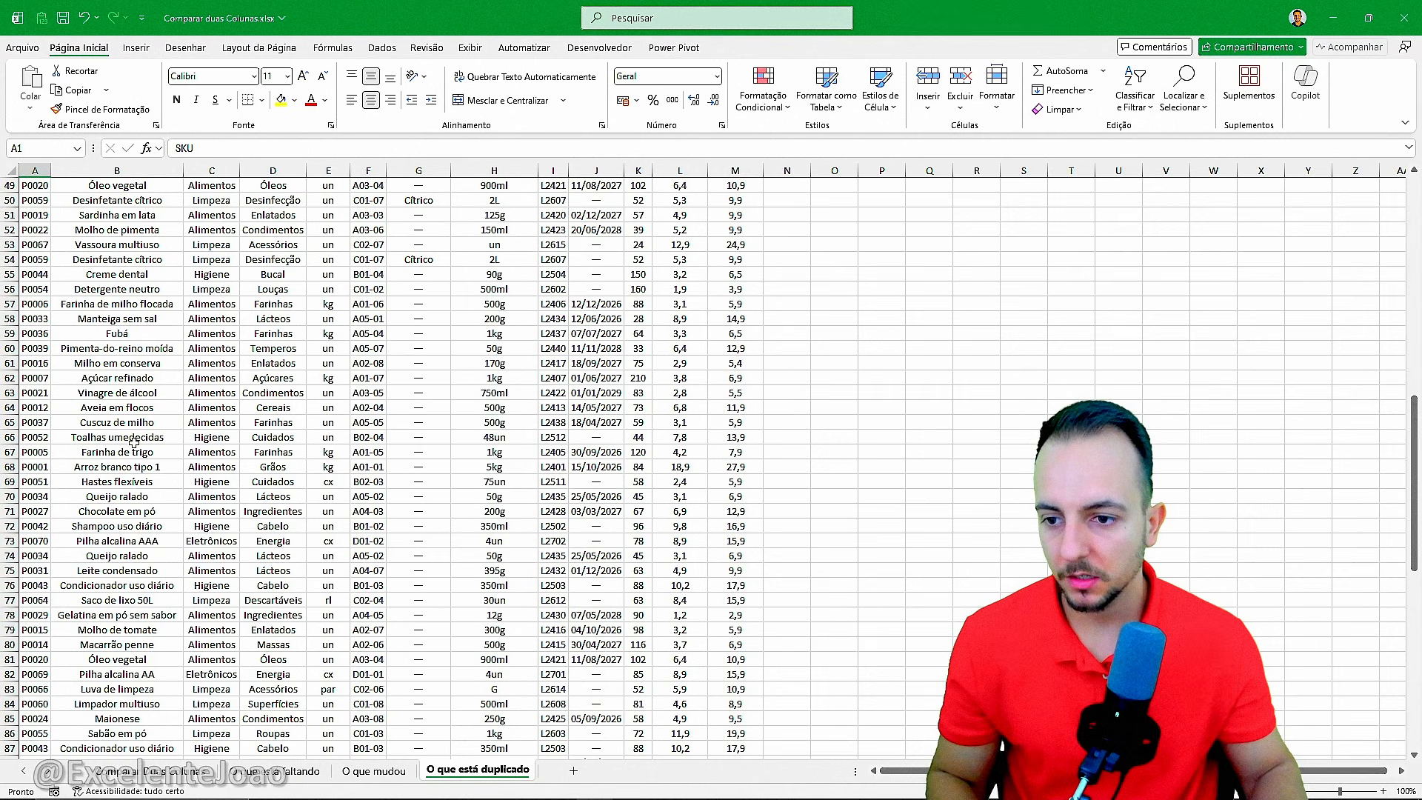
scroll(310, 497, up, 16)
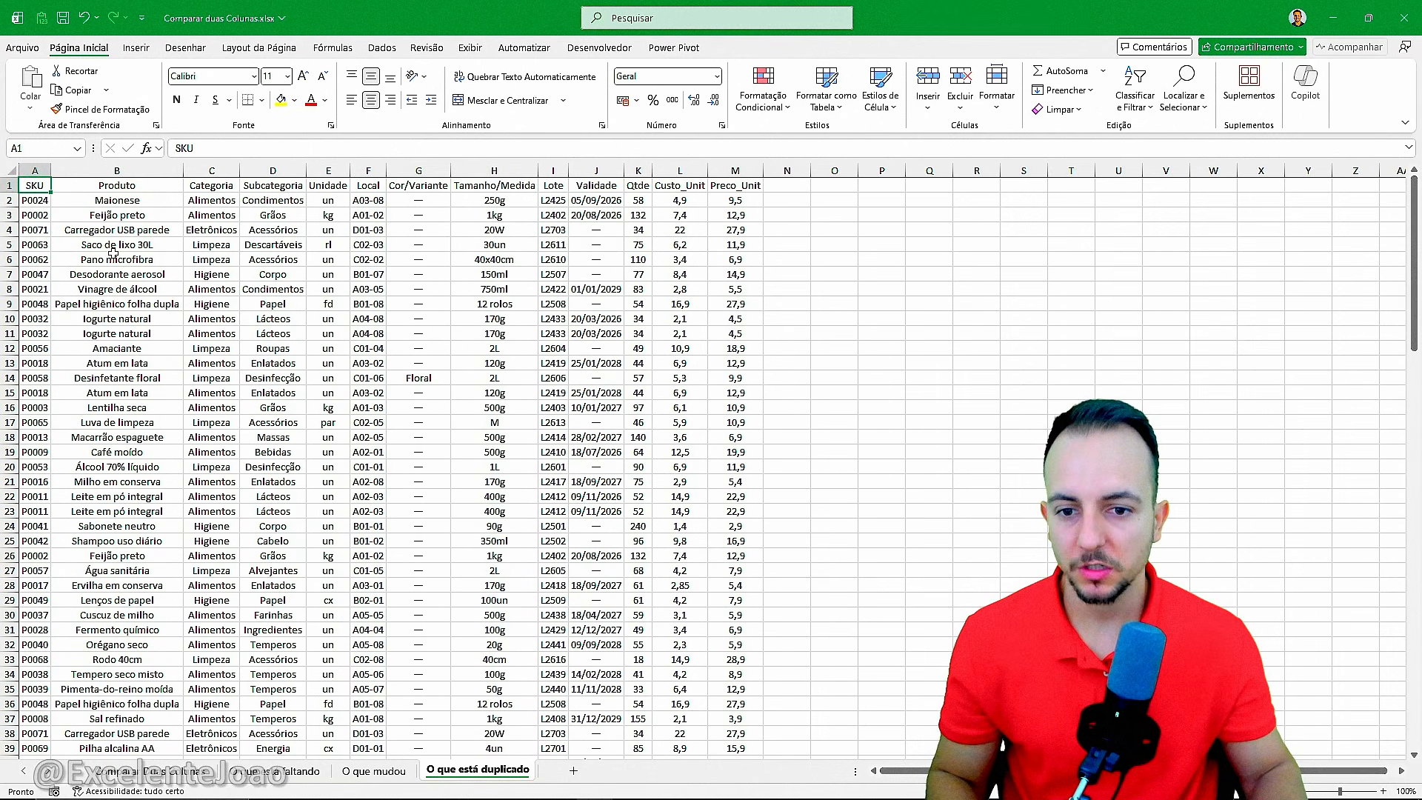
scroll(218, 272, down, 7)
scroll(136, 322, down, 4)
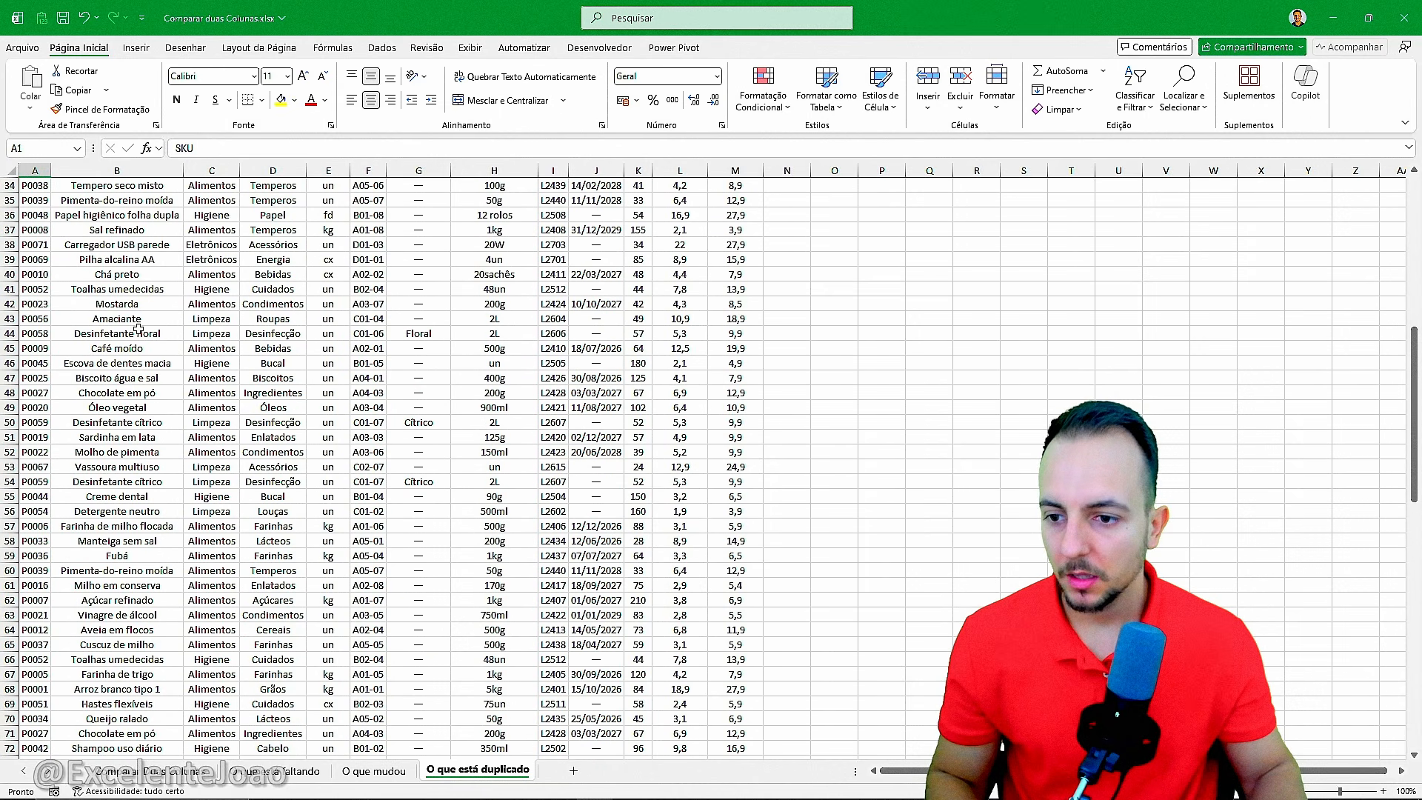
scroll(135, 322, up, 11)
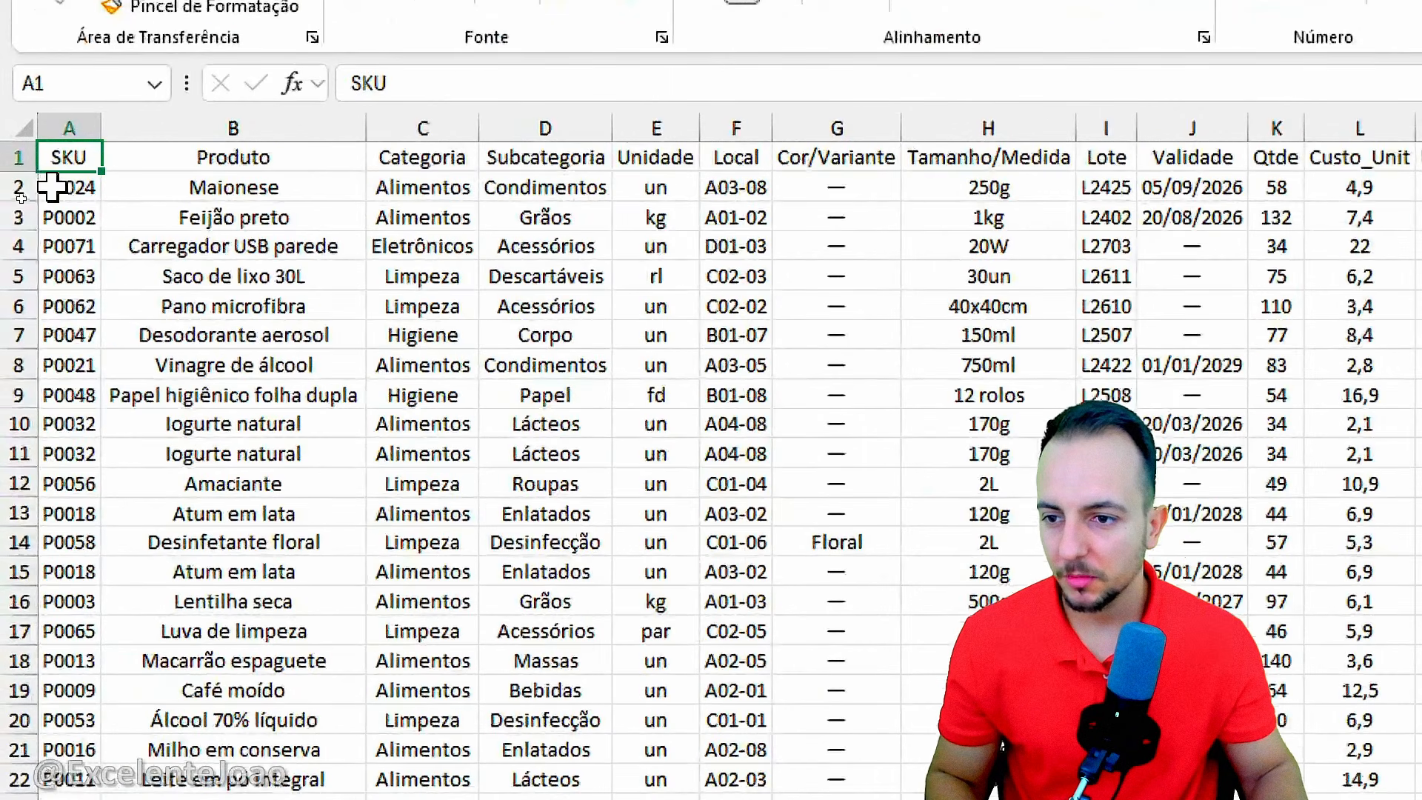
Step: Select the Maionese record in row 2 and look for repeated records down to the end of the list
click(10, 199)
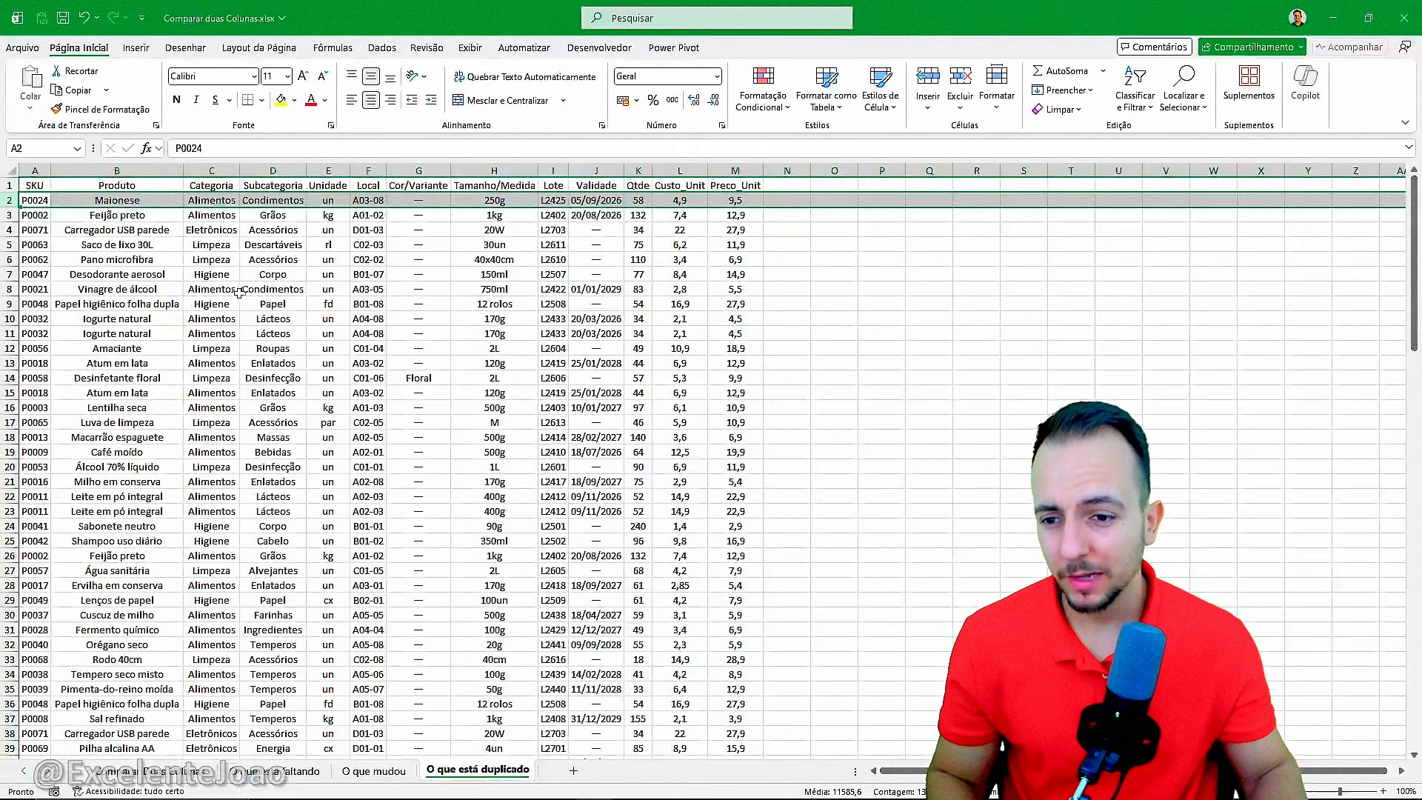
scroll(239, 292, down, 6)
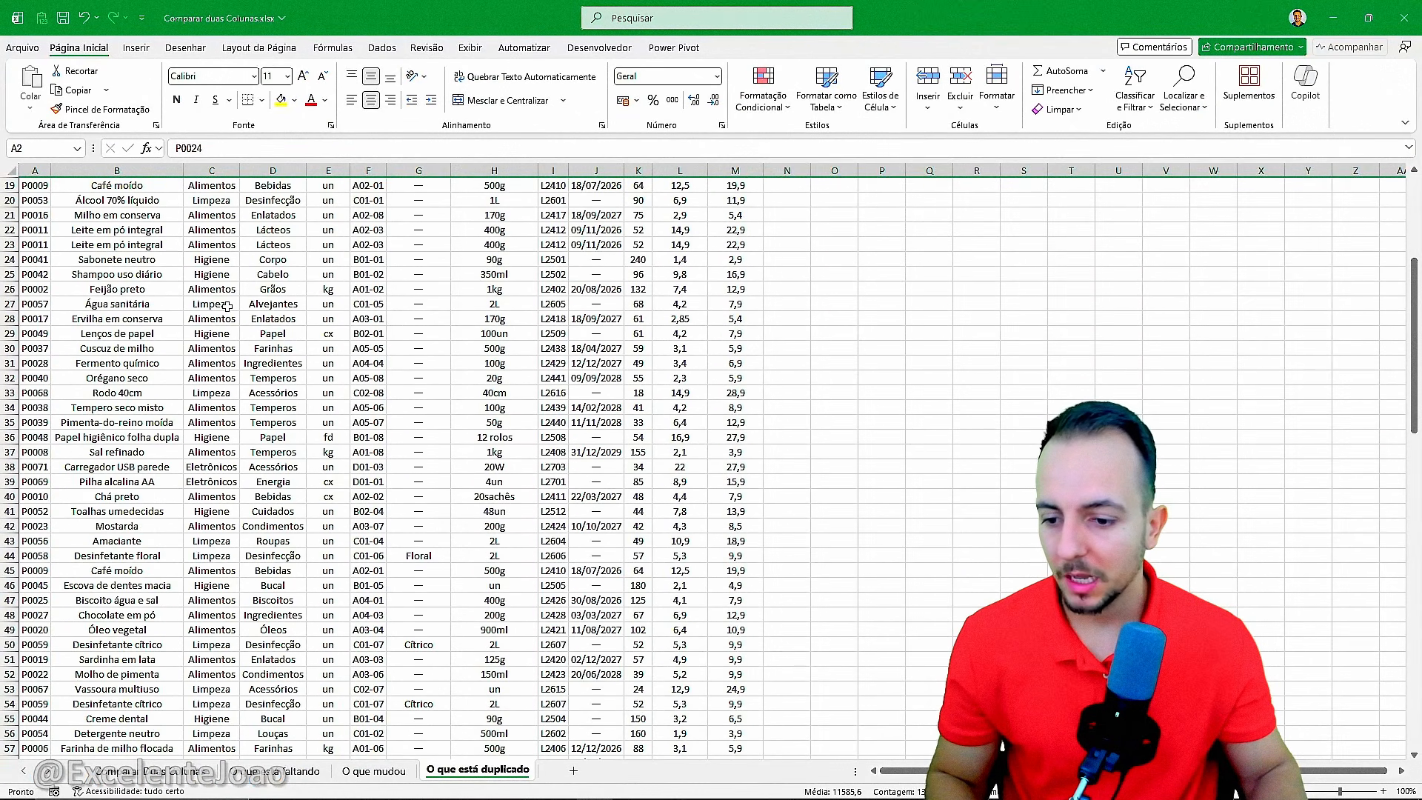
scroll(227, 306, down, 13)
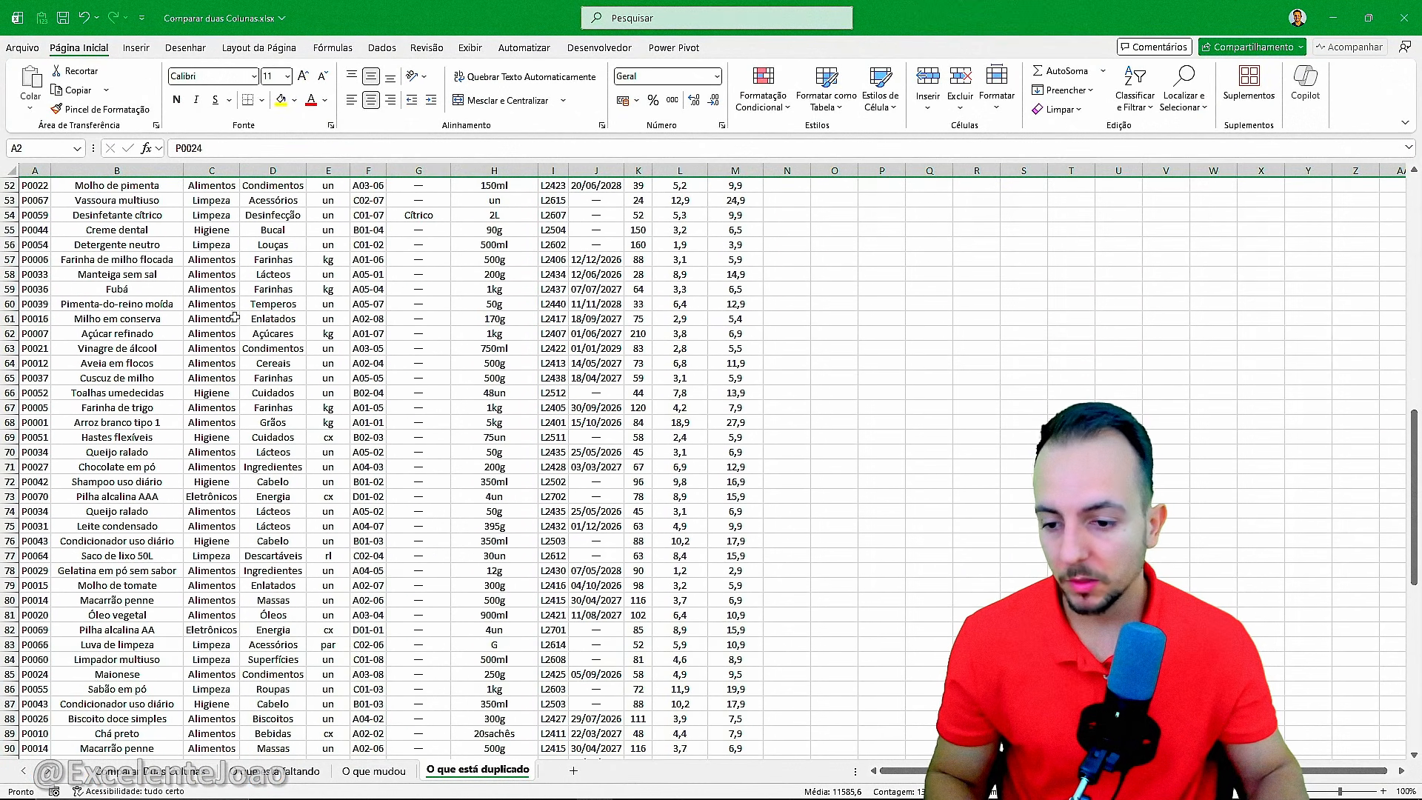
scroll(234, 326, down, 6)
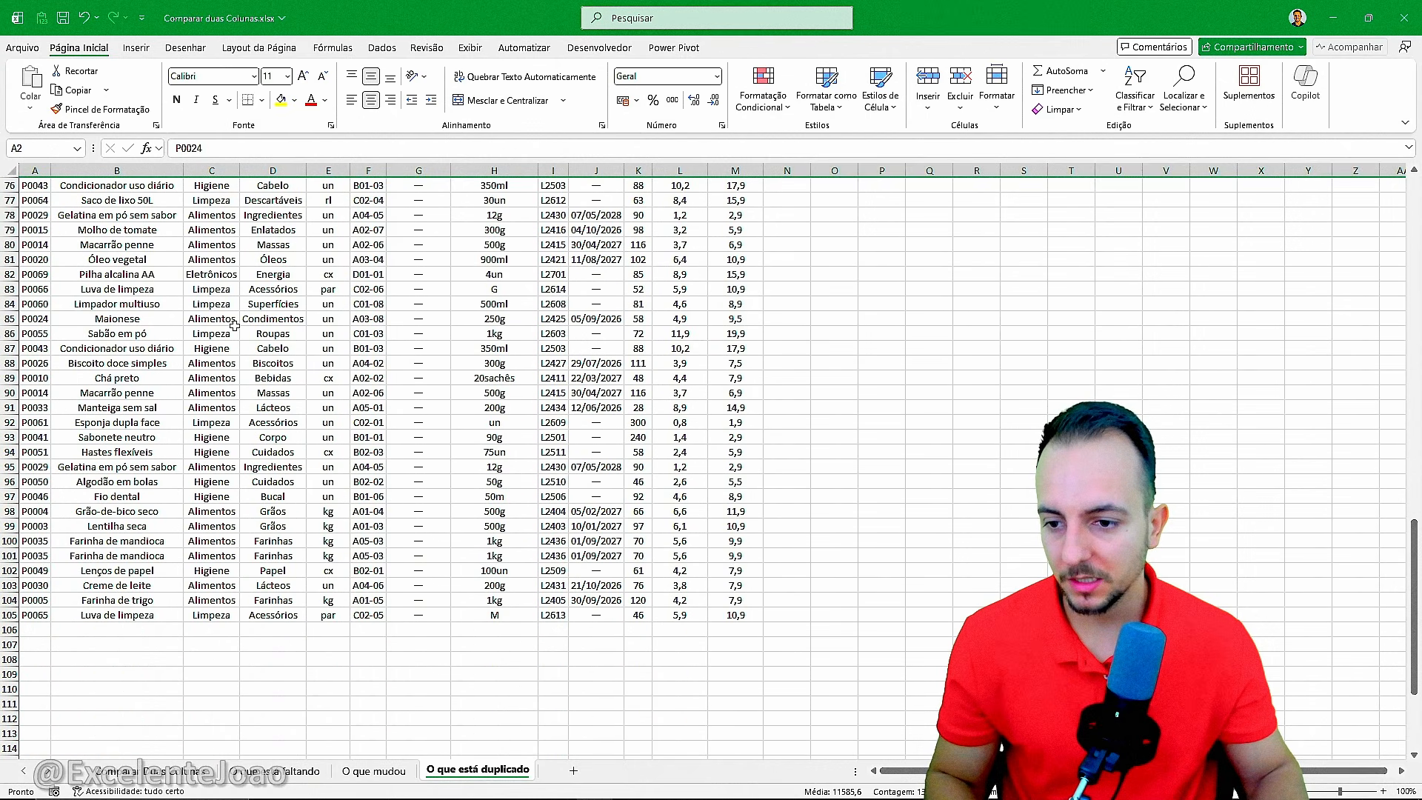
Step: Return to the start of the inventory list and examine the SKU column for repeated product codes
scroll(234, 326, up, 20)
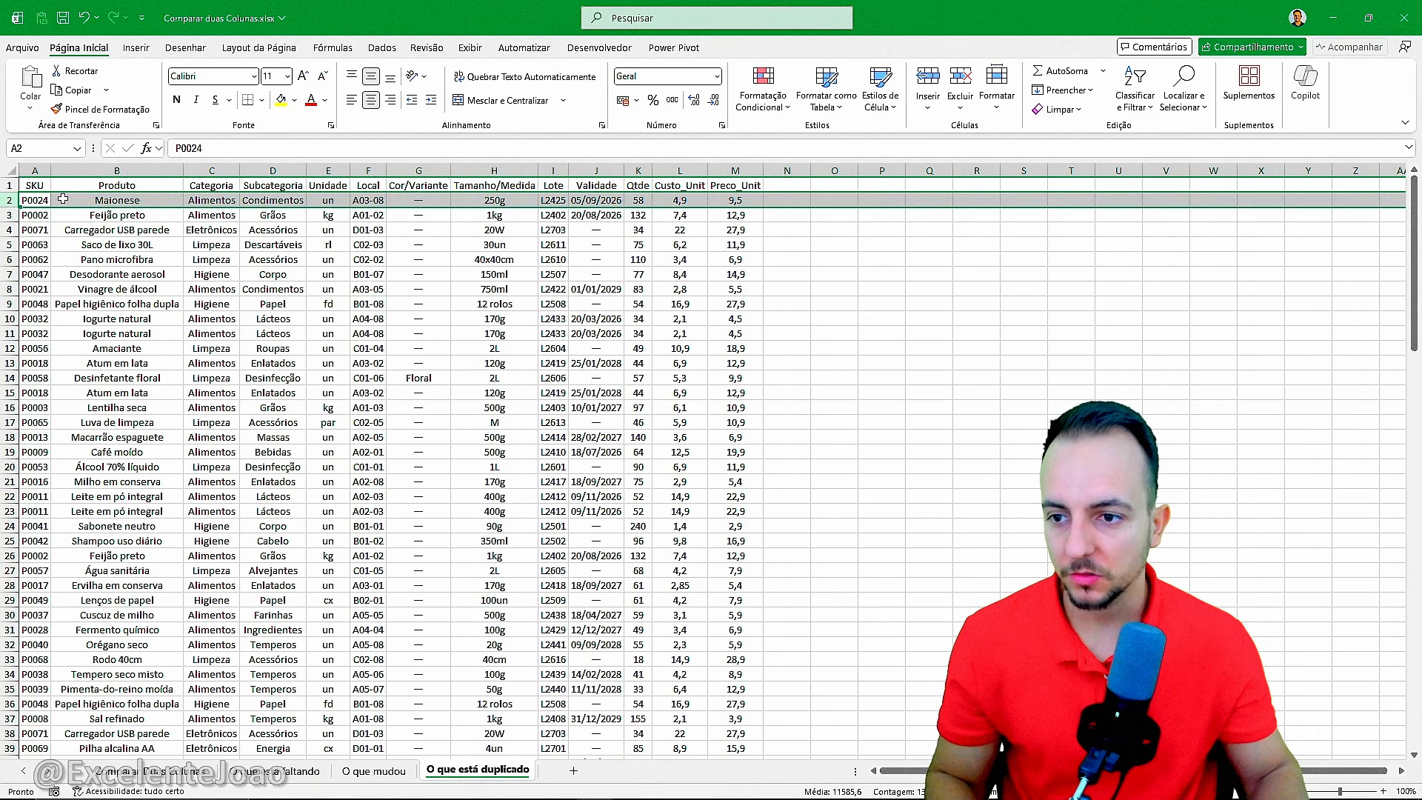
click(41, 186)
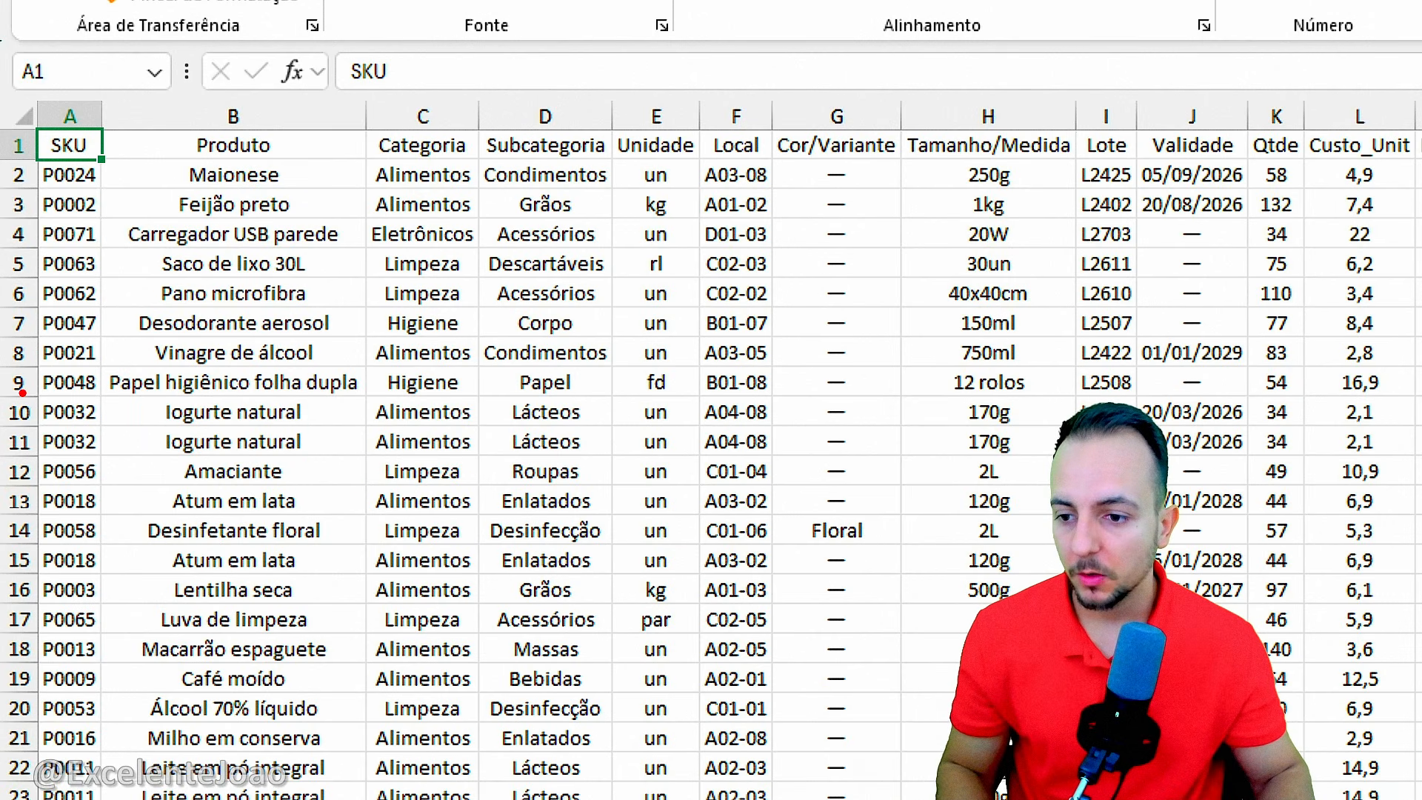
drag(22, 393, 109, 468)
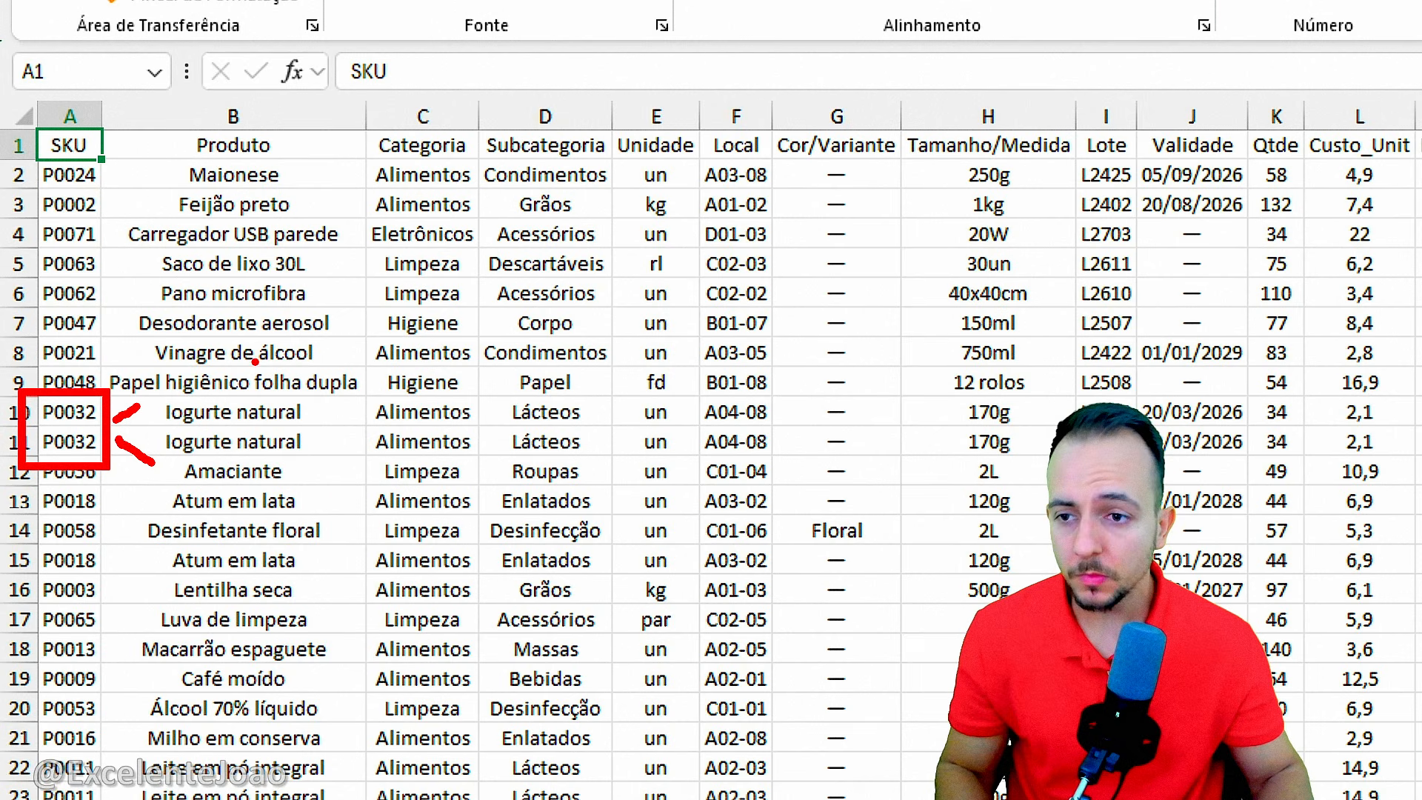
click(70, 117)
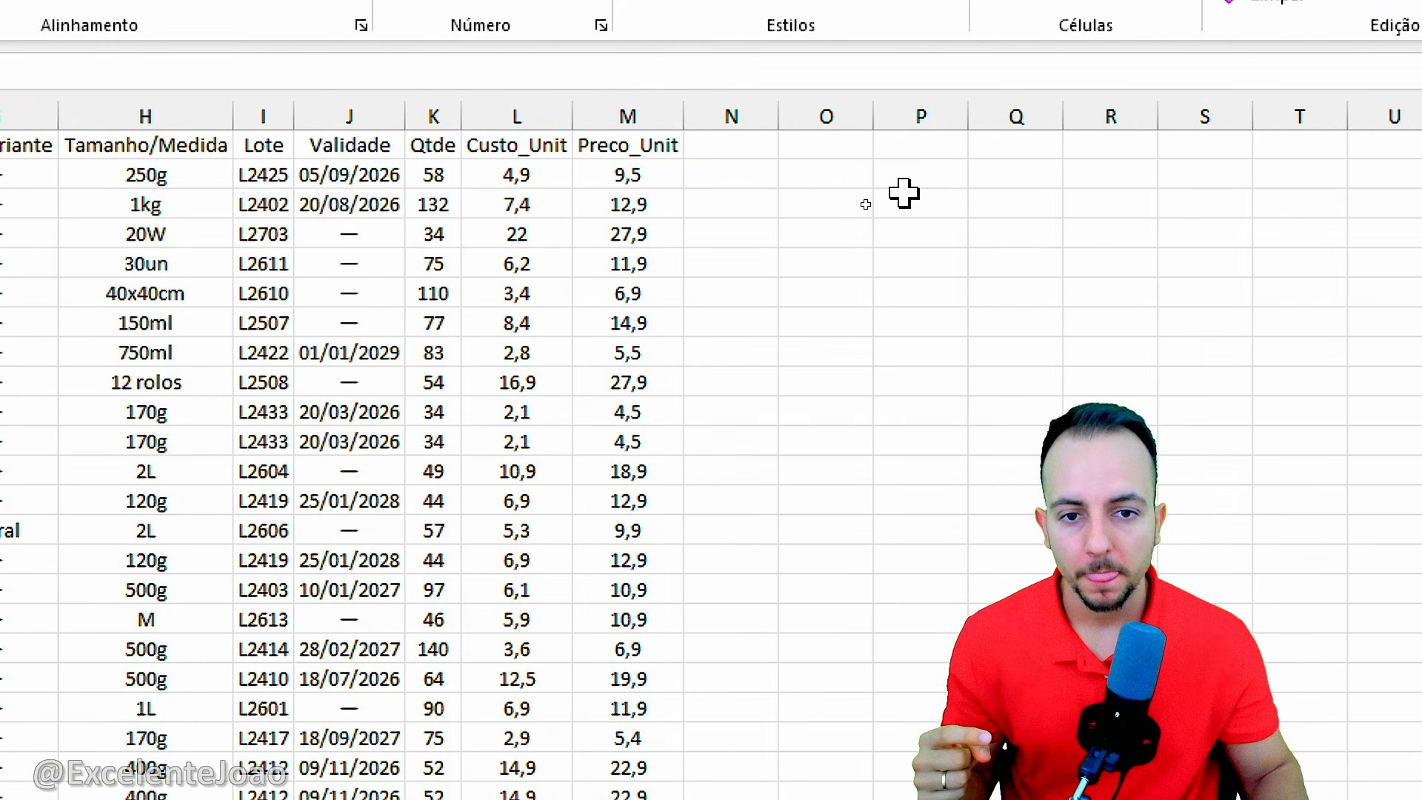
Step: Widen column N and add the header Contagem de Repetições in cell N1
click(747, 140)
drag(774, 117, 888, 116)
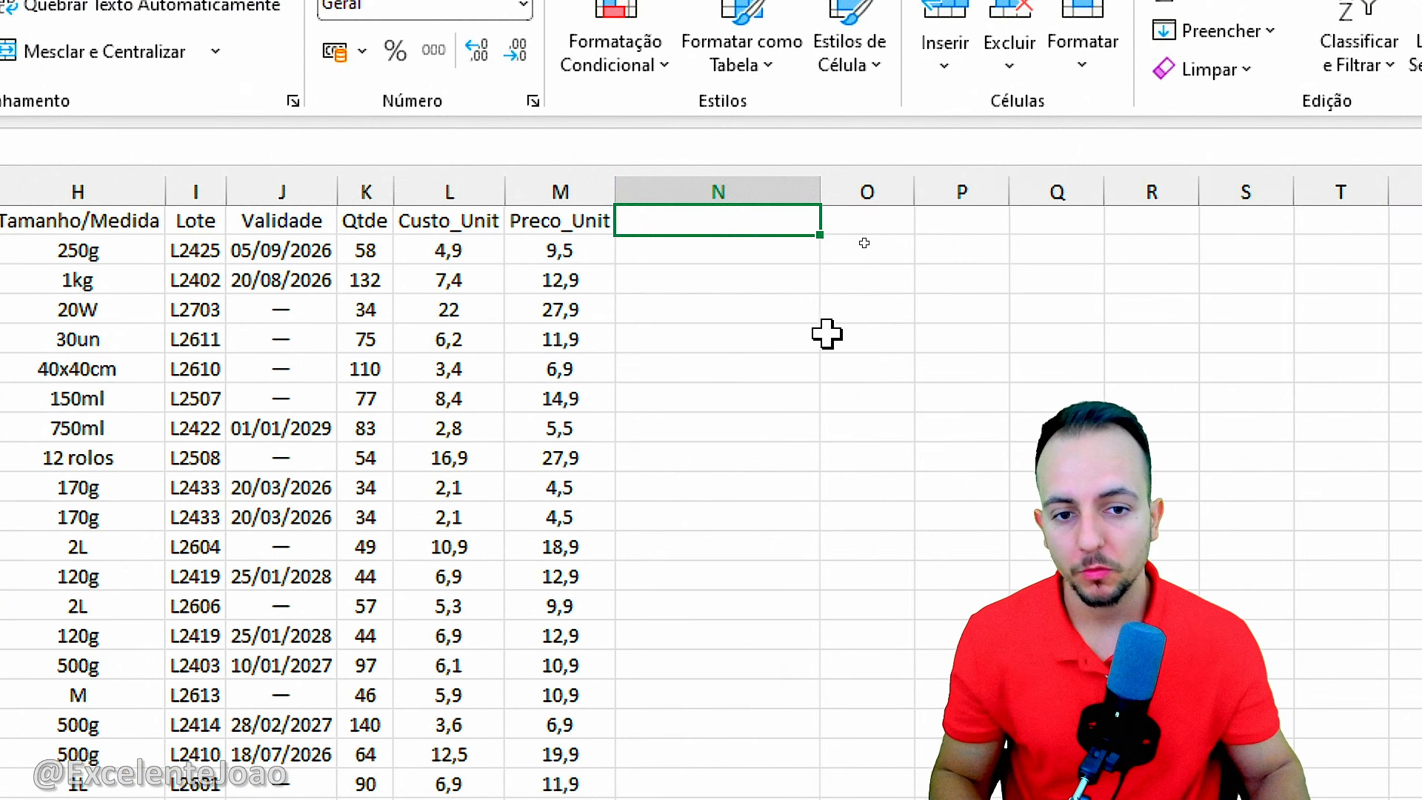
text(Contagem de)
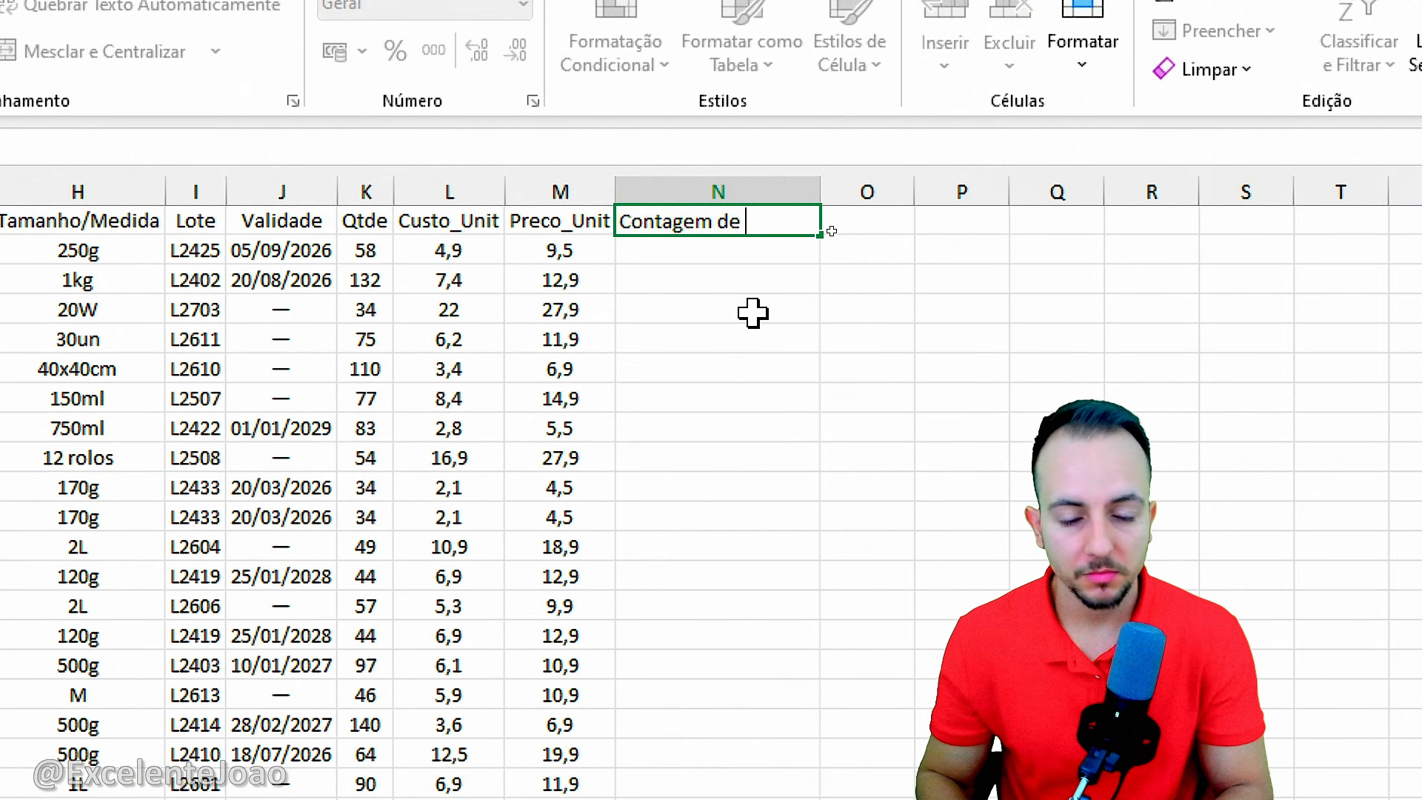
text( Repetições)
key(Return)
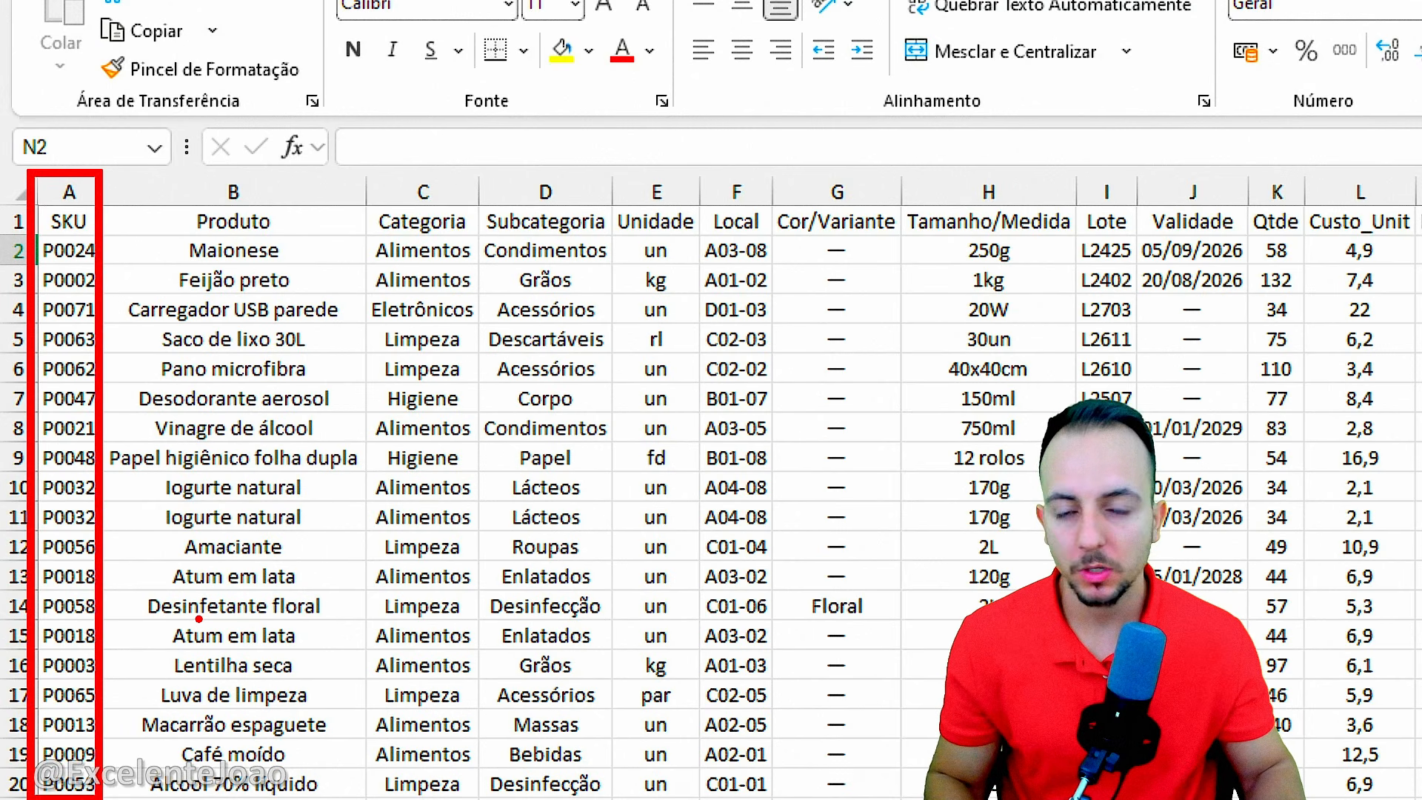
key(Escape)
key(ctrl+2)
drag(115, 135, 134, 257)
drag(106, 261, 161, 257)
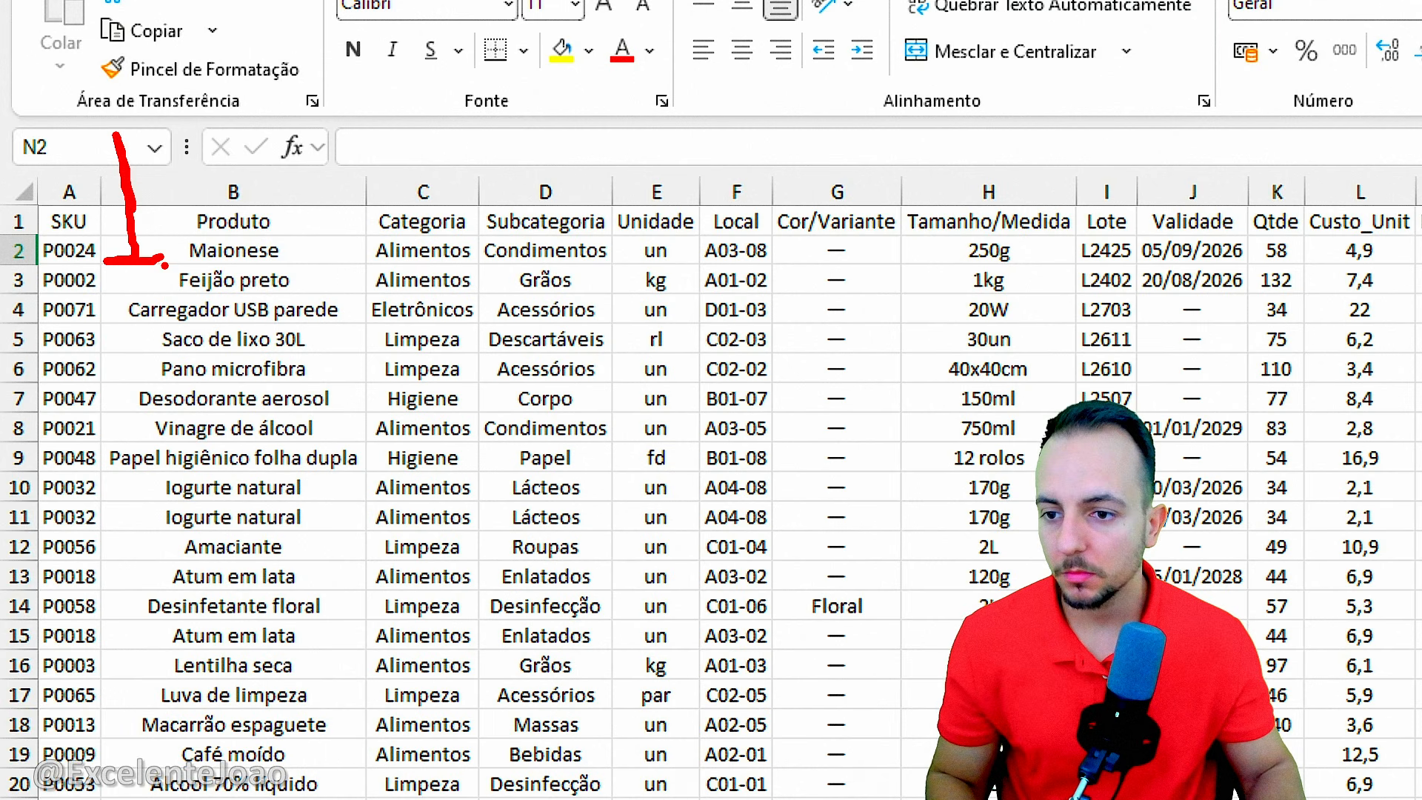
key(e)
drag(93, 229, 23, 245)
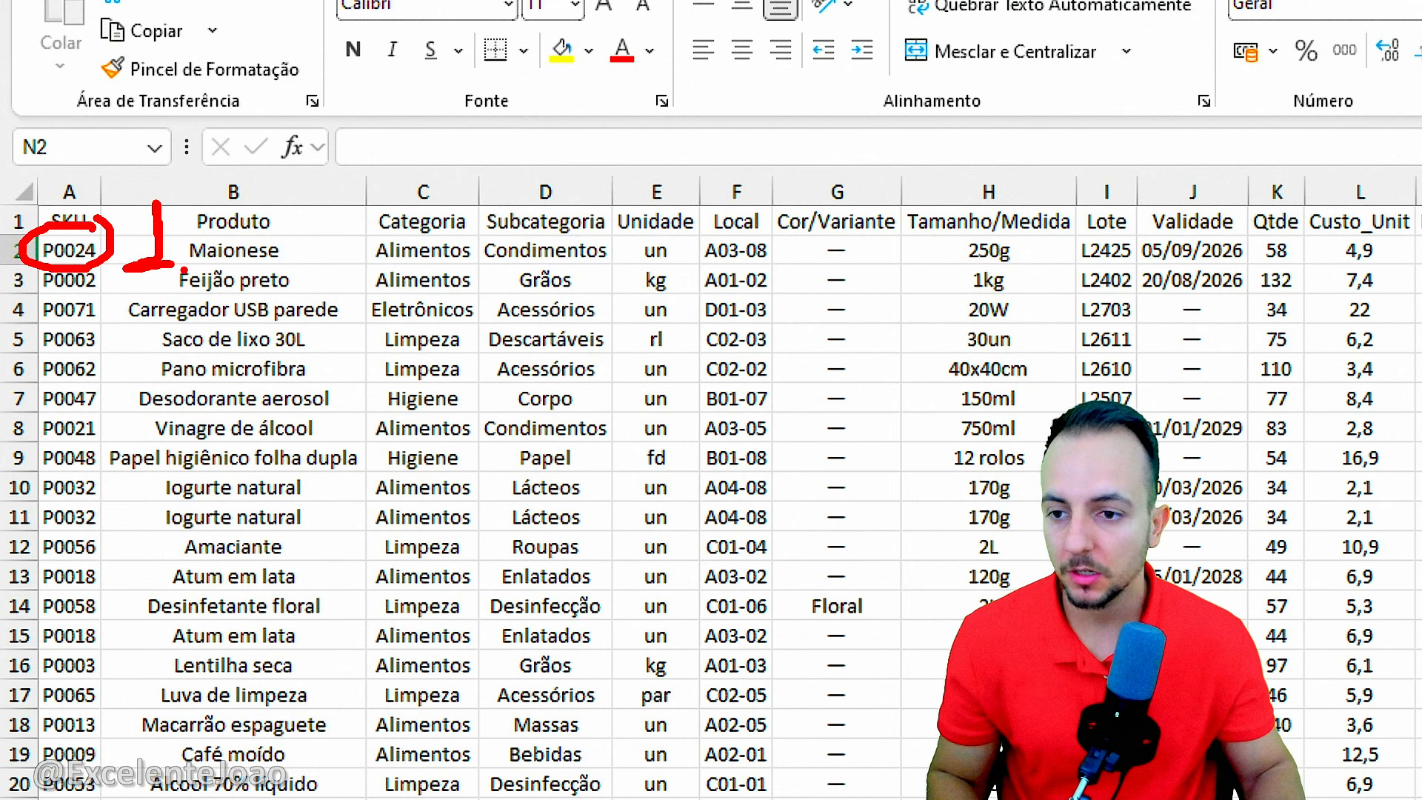
key(ctrl+z)
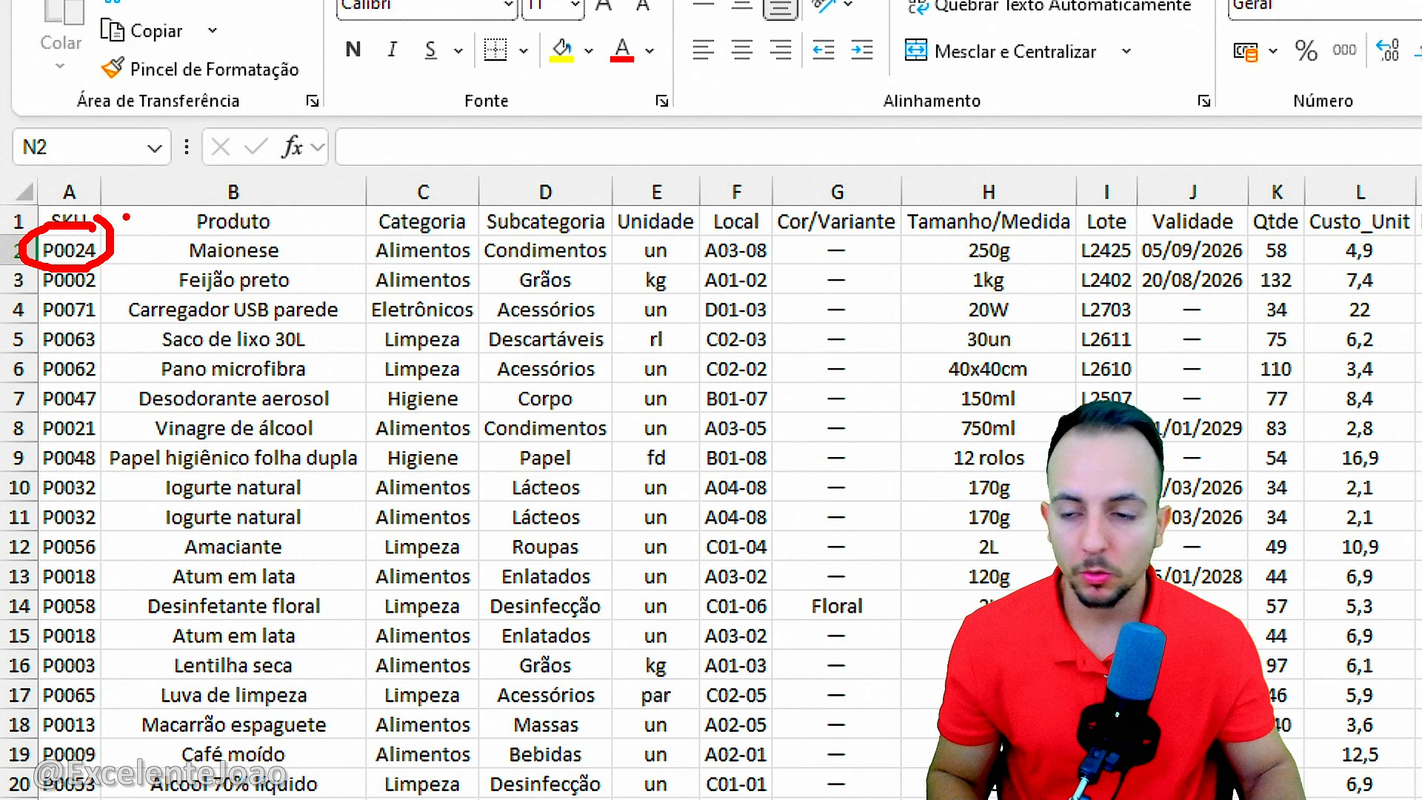
mouse_move(129, 214)
mouse_down()
mouse_move(171, 259)
mouse_move(150, 263)
mouse_up()
key(ctrl+z)
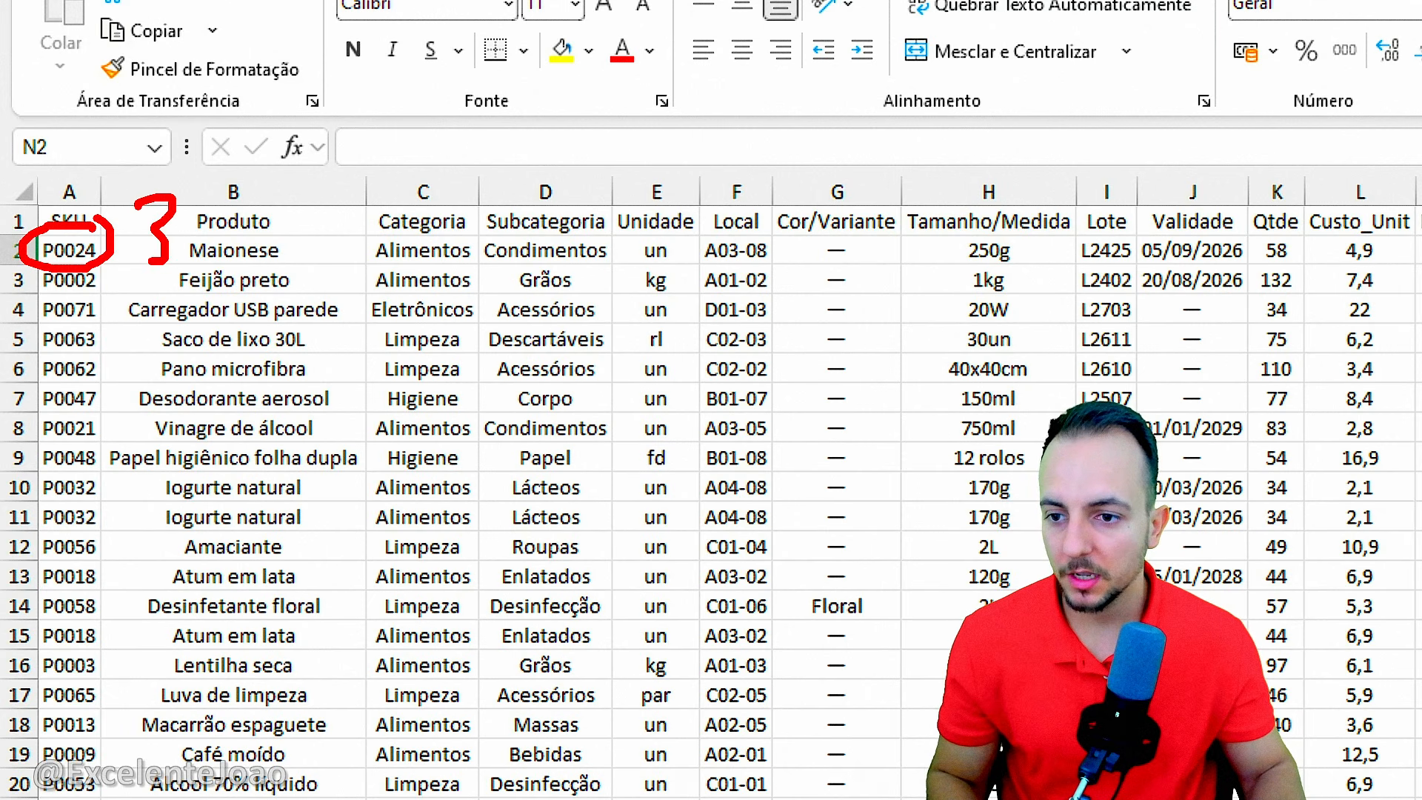
key(ctrl+z)
drag(177, 195, 133, 276)
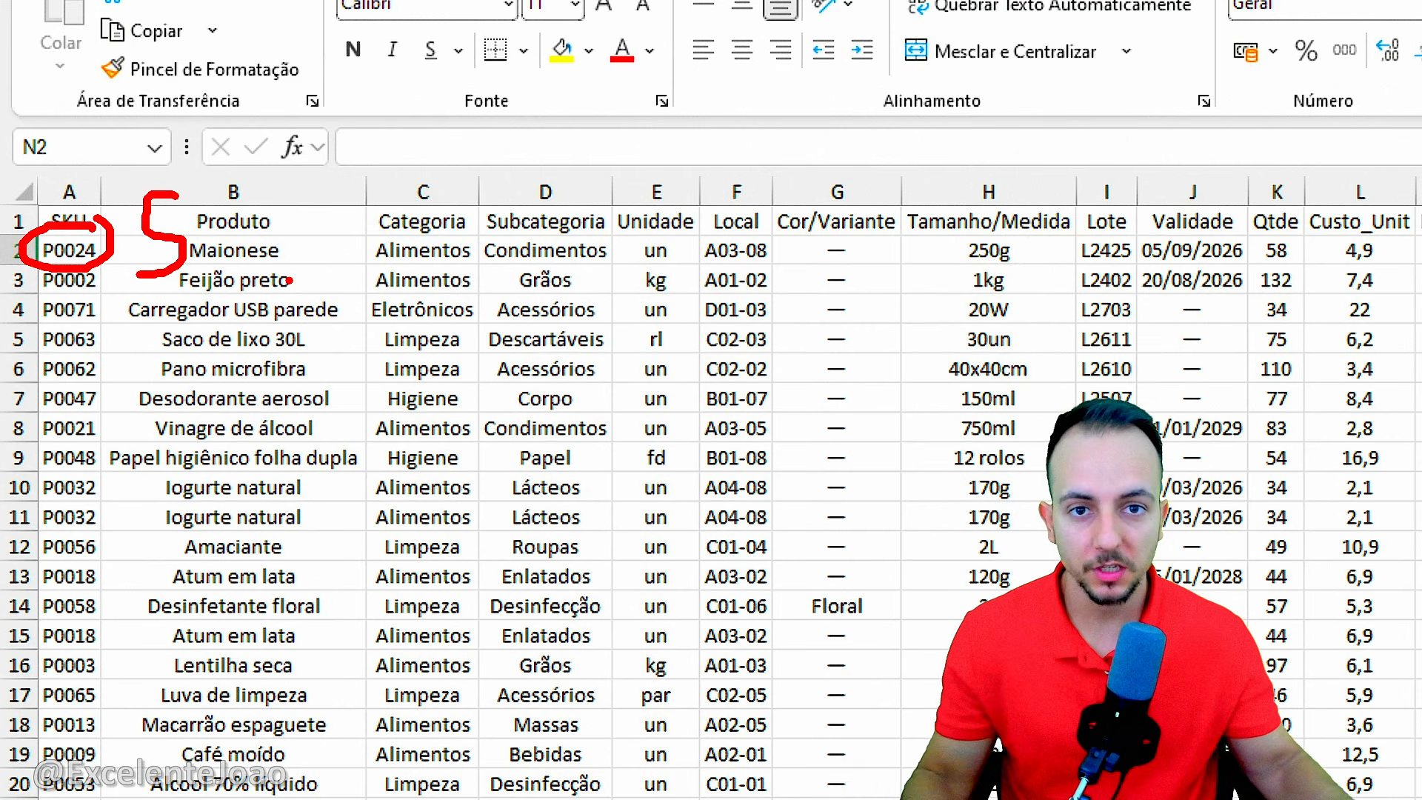
key(Escape)
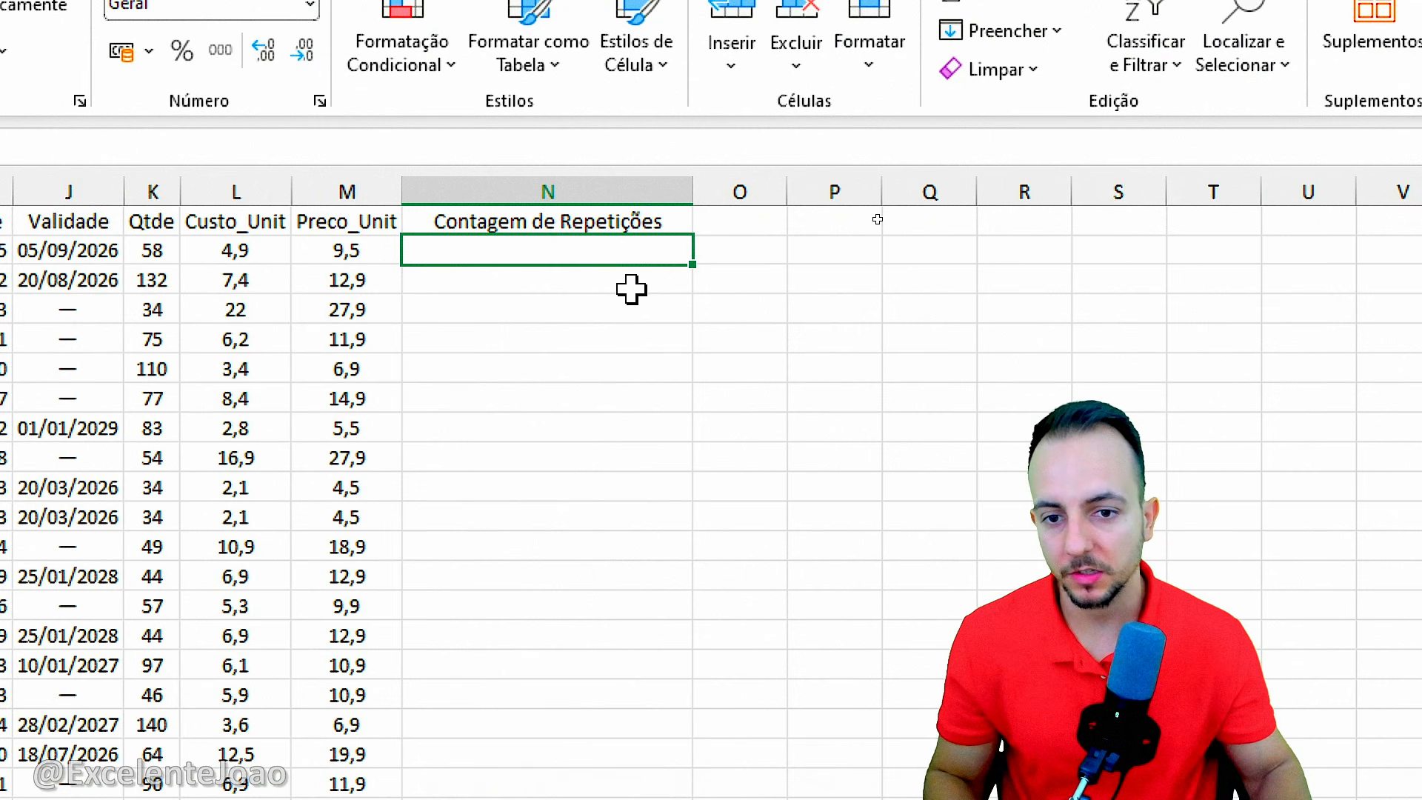
Step: Enter a CONT.SE formula in N2 that counts how often the SKU in A2 occurs in column A
text(=)
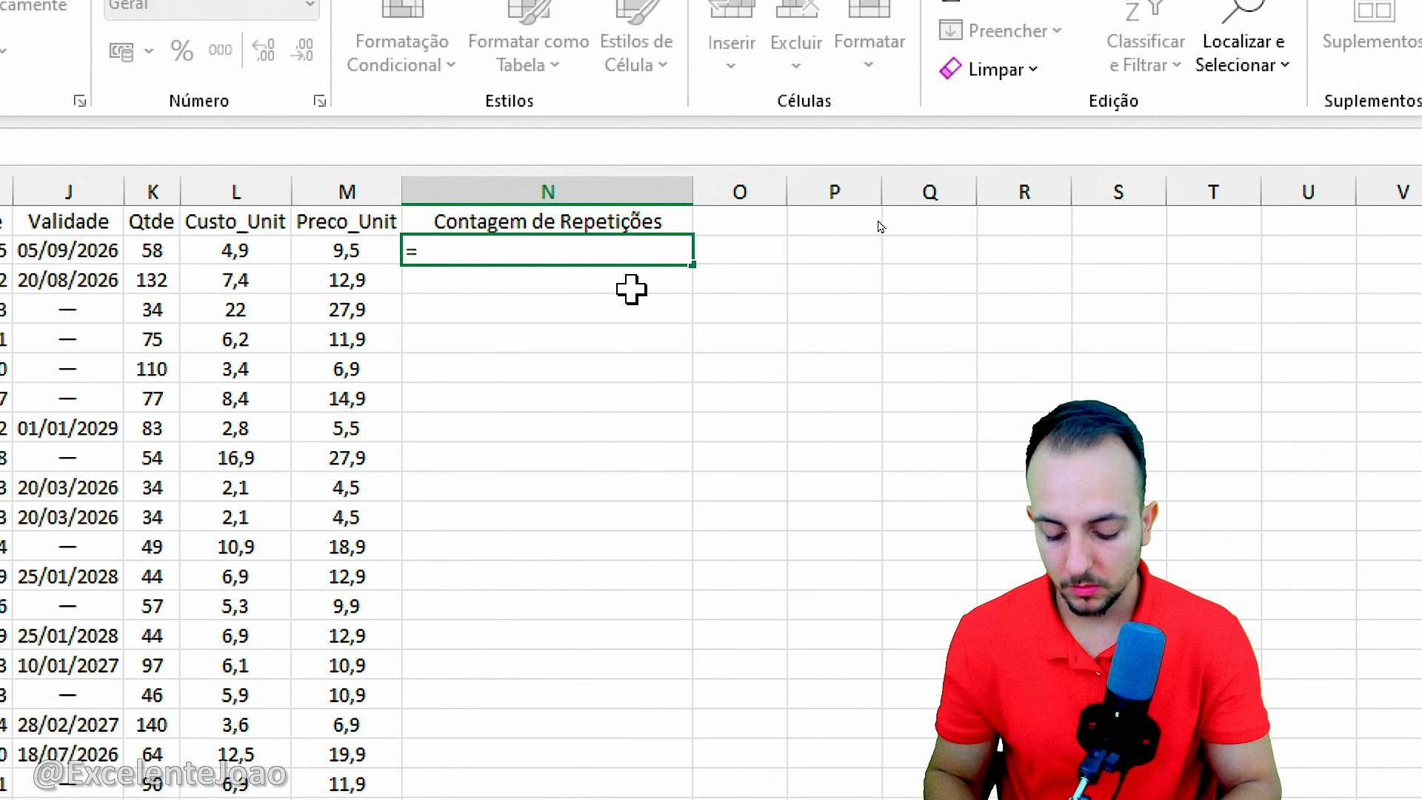
text(cont.se)
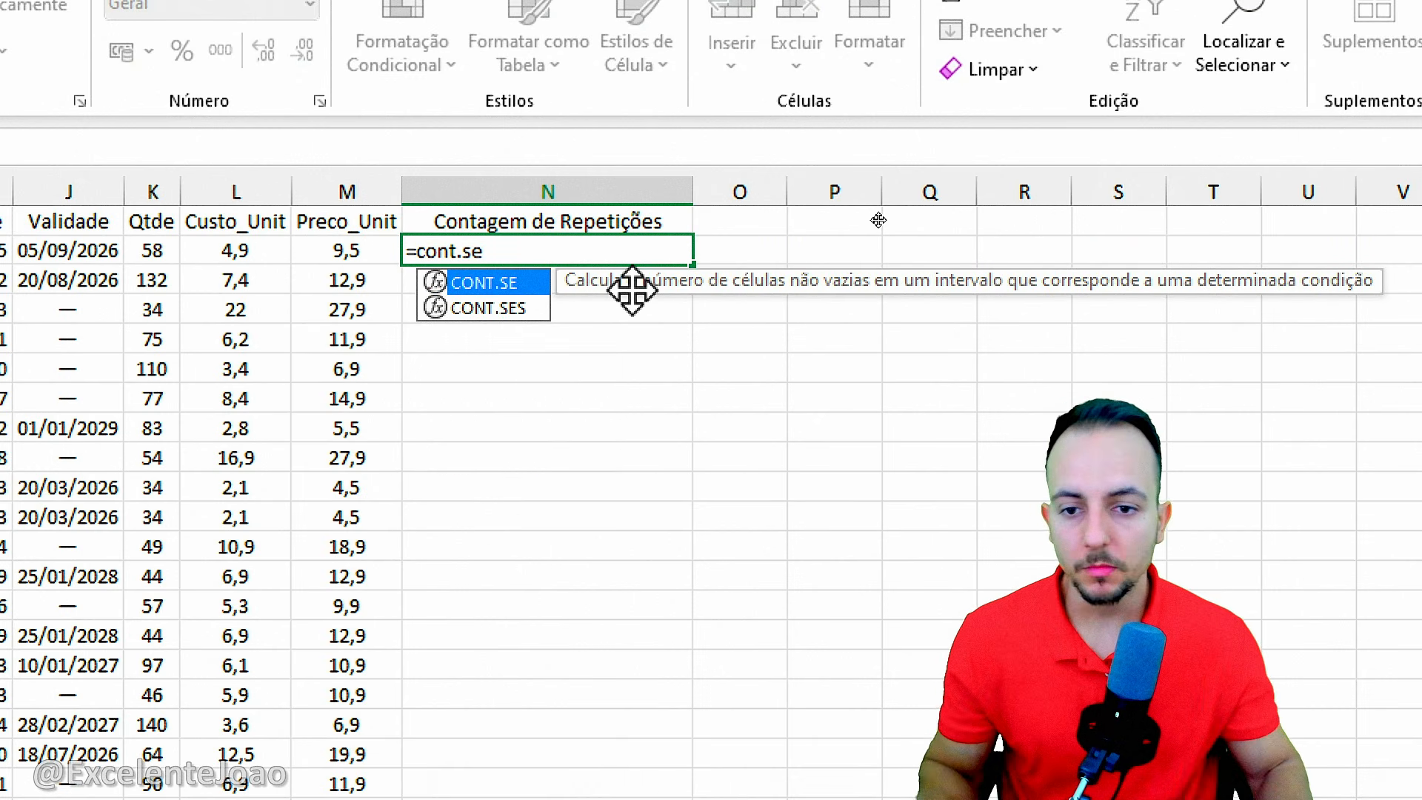
double_click(514, 285)
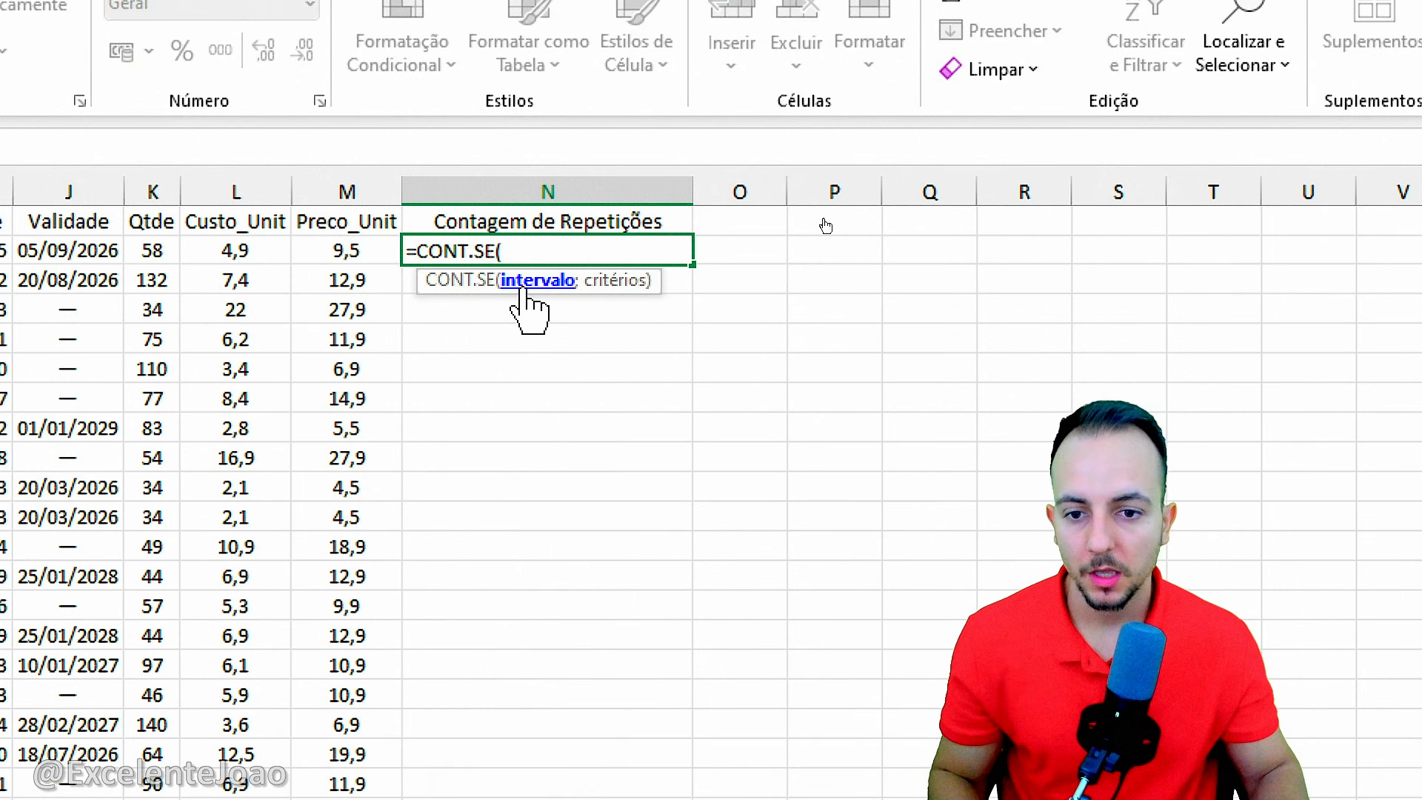
scroll(181, 269, left, 10)
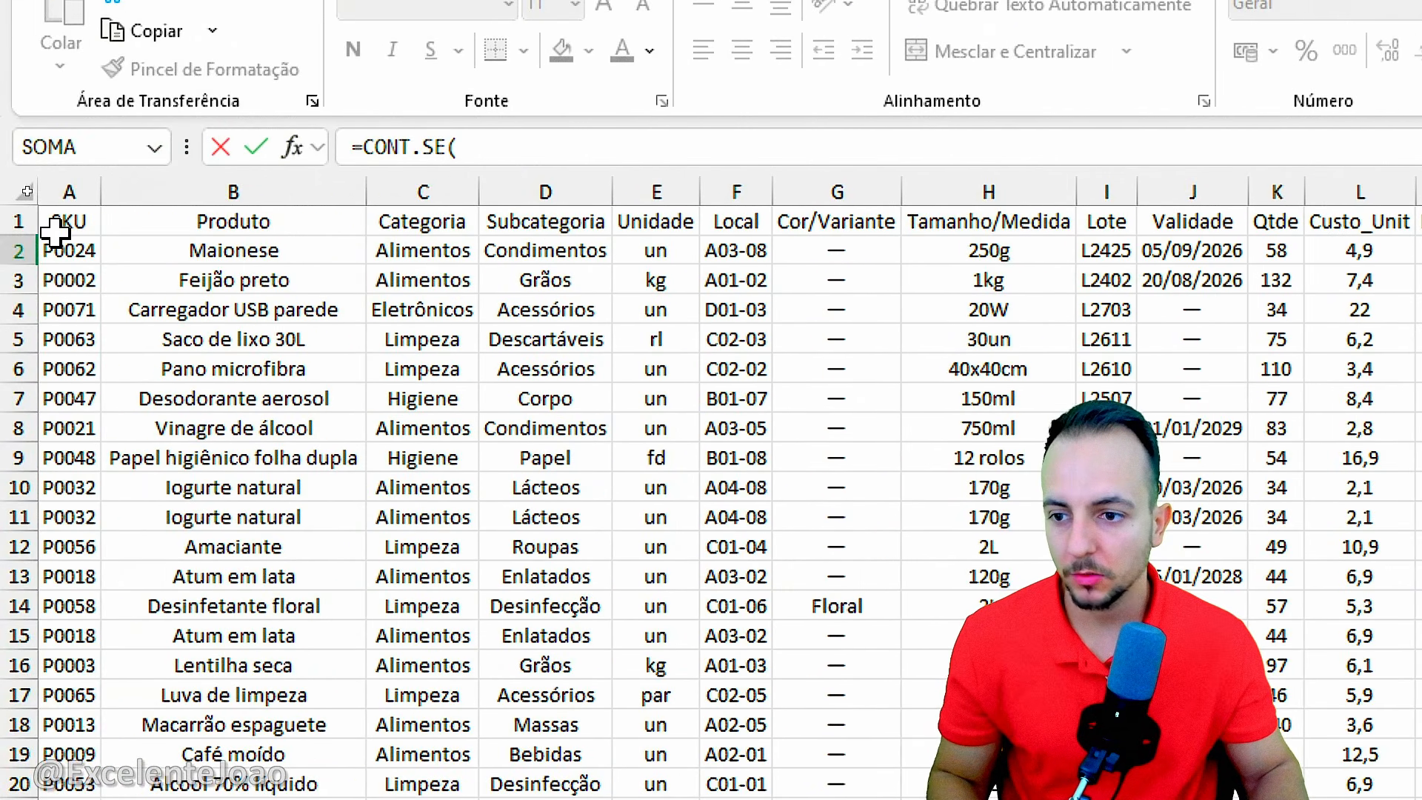
click(77, 191)
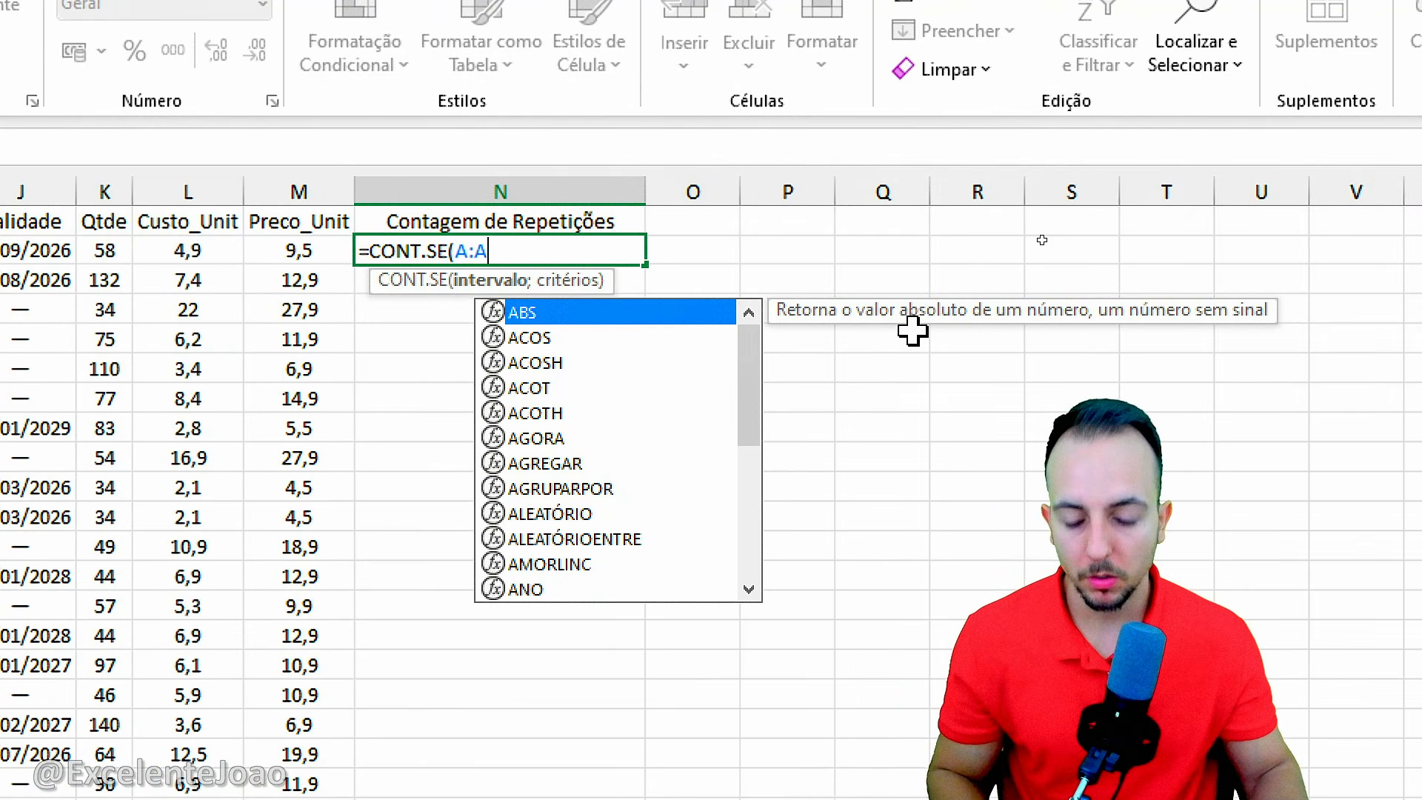
text(;)
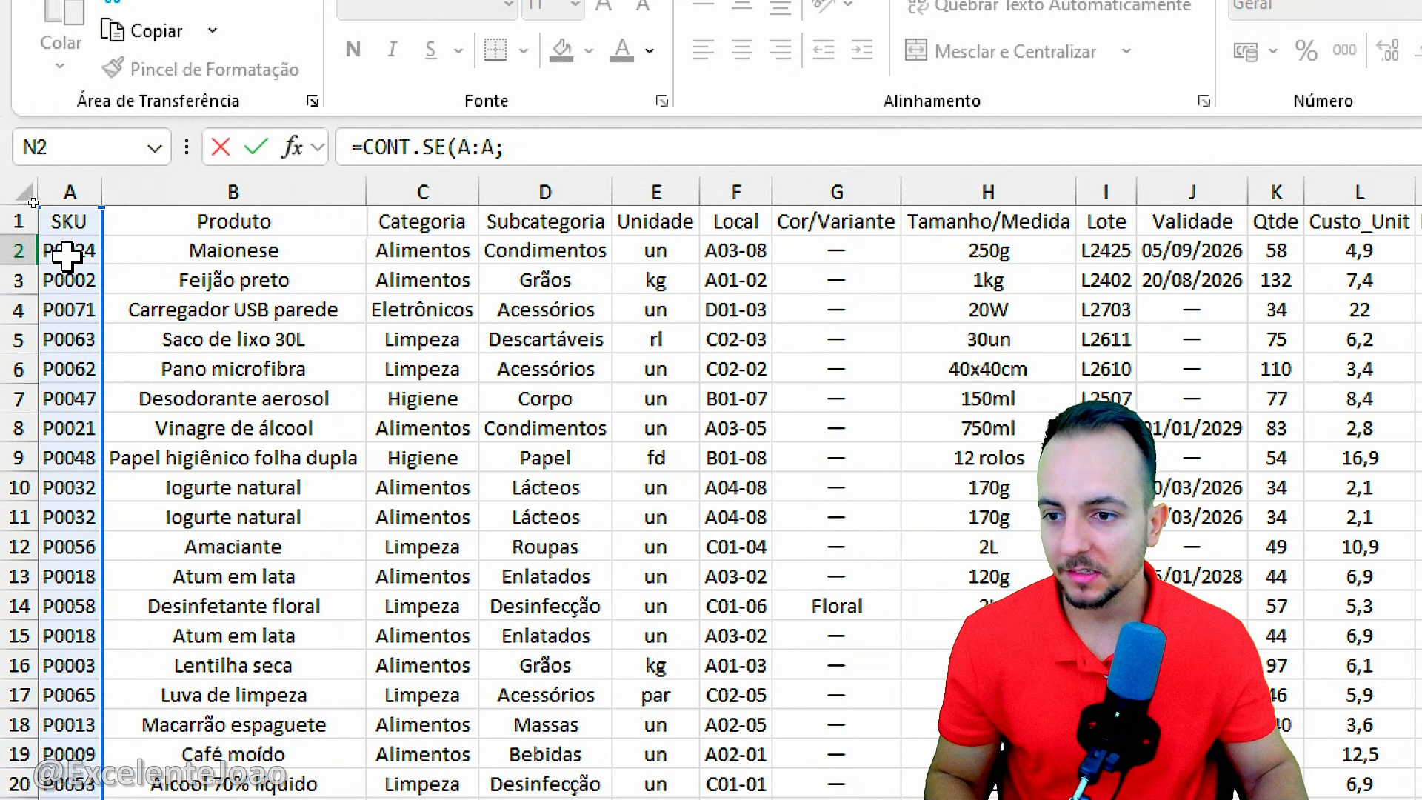
click(67, 256)
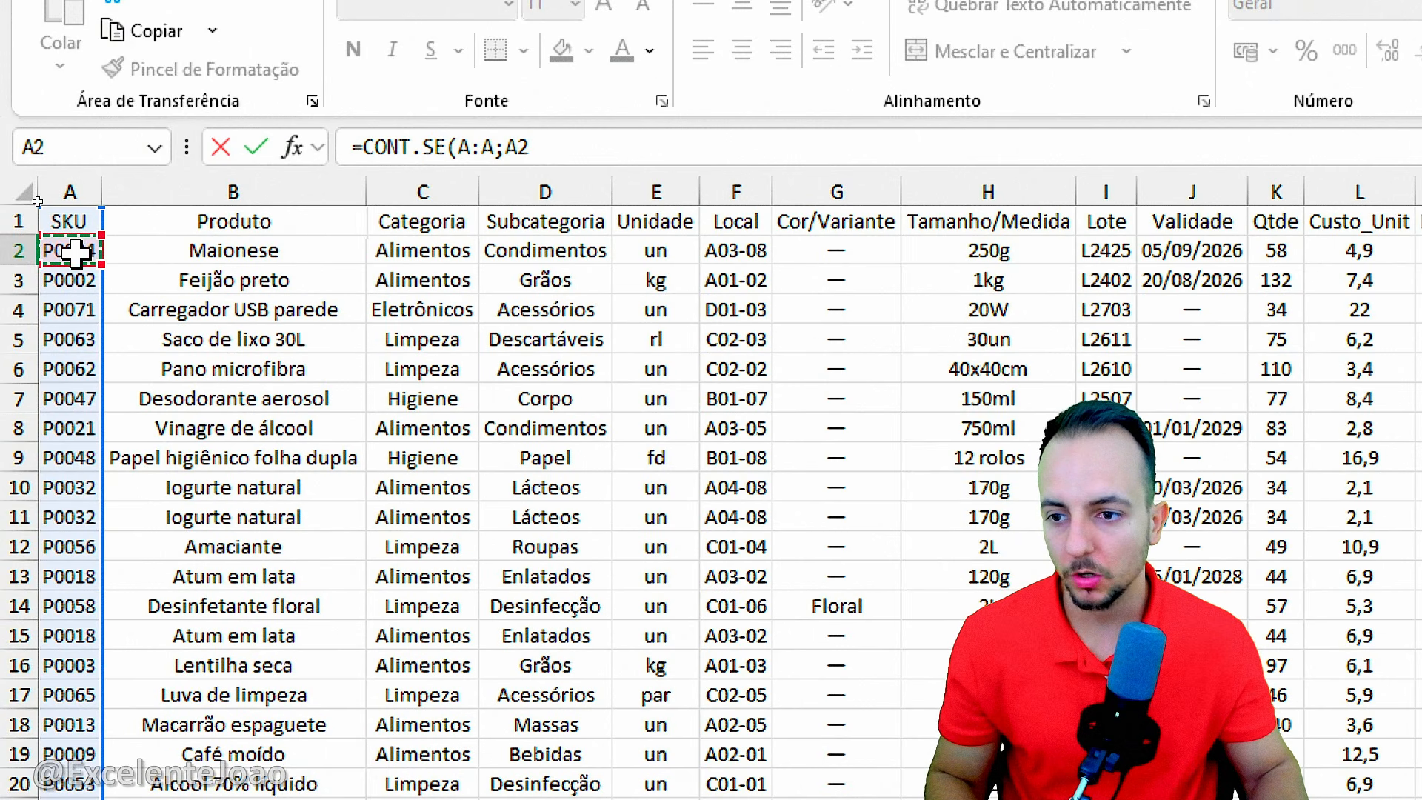
key(Return)
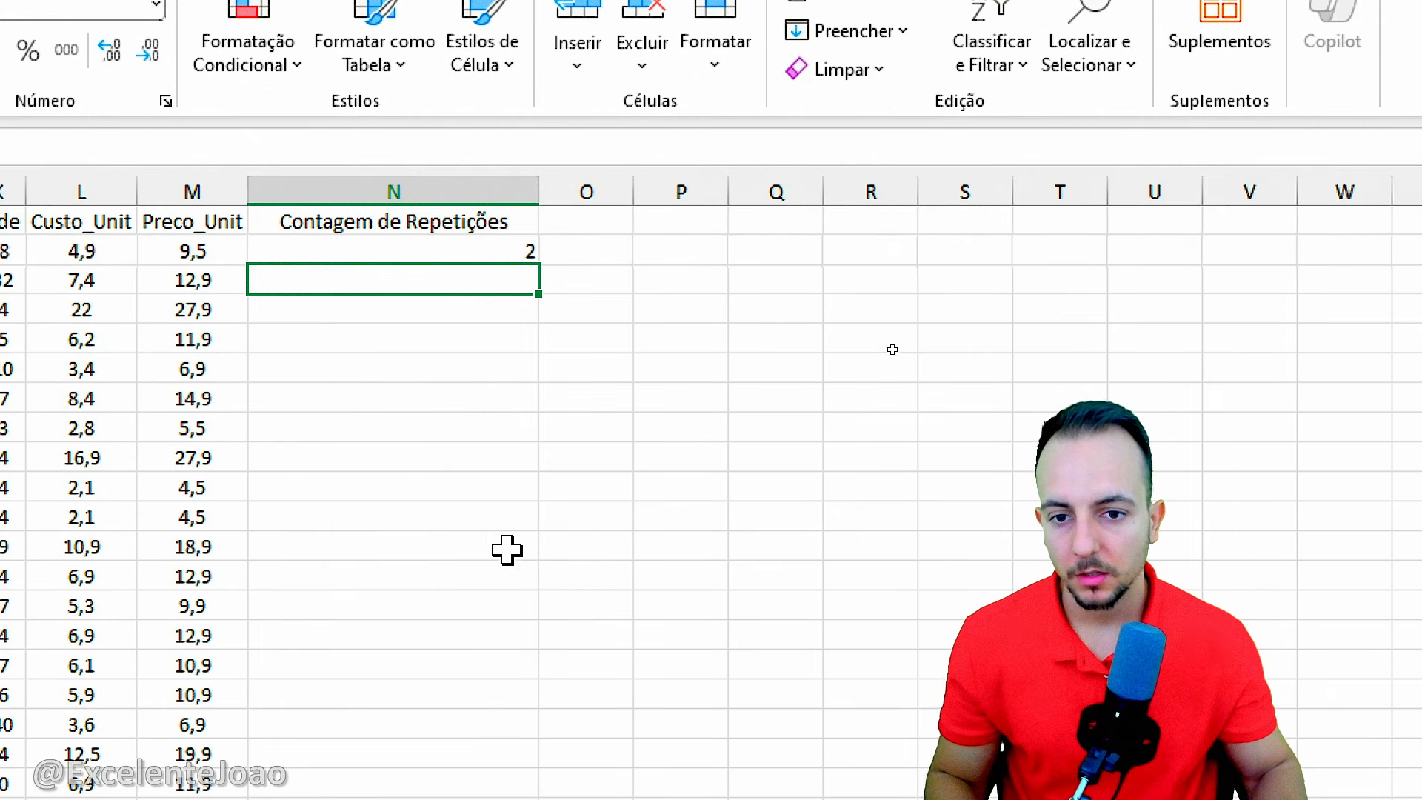
Step: Fill the repetition-count formula from N2 down to the last inventory record in row 105 and narrow column N slightly
click(495, 261)
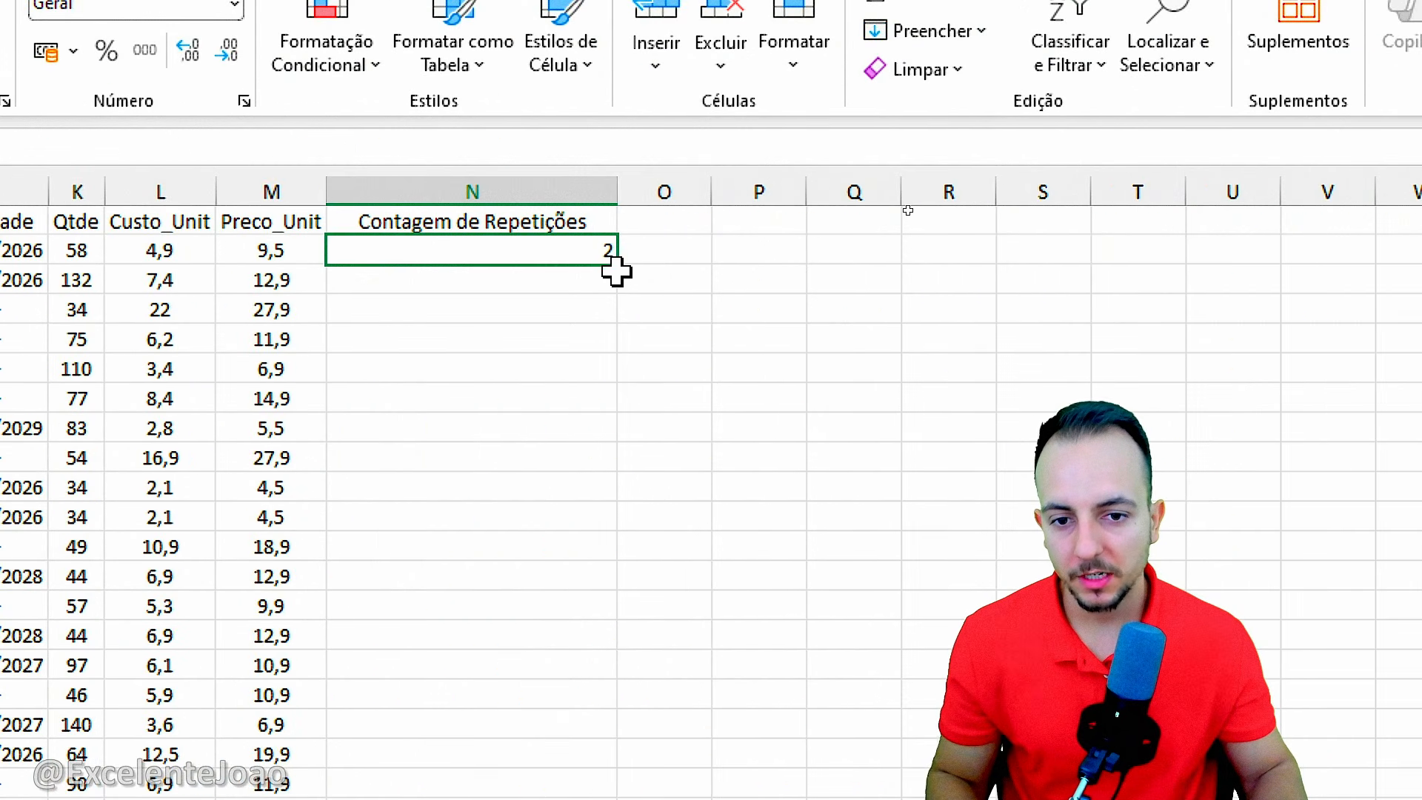
drag(623, 270, 545, 666)
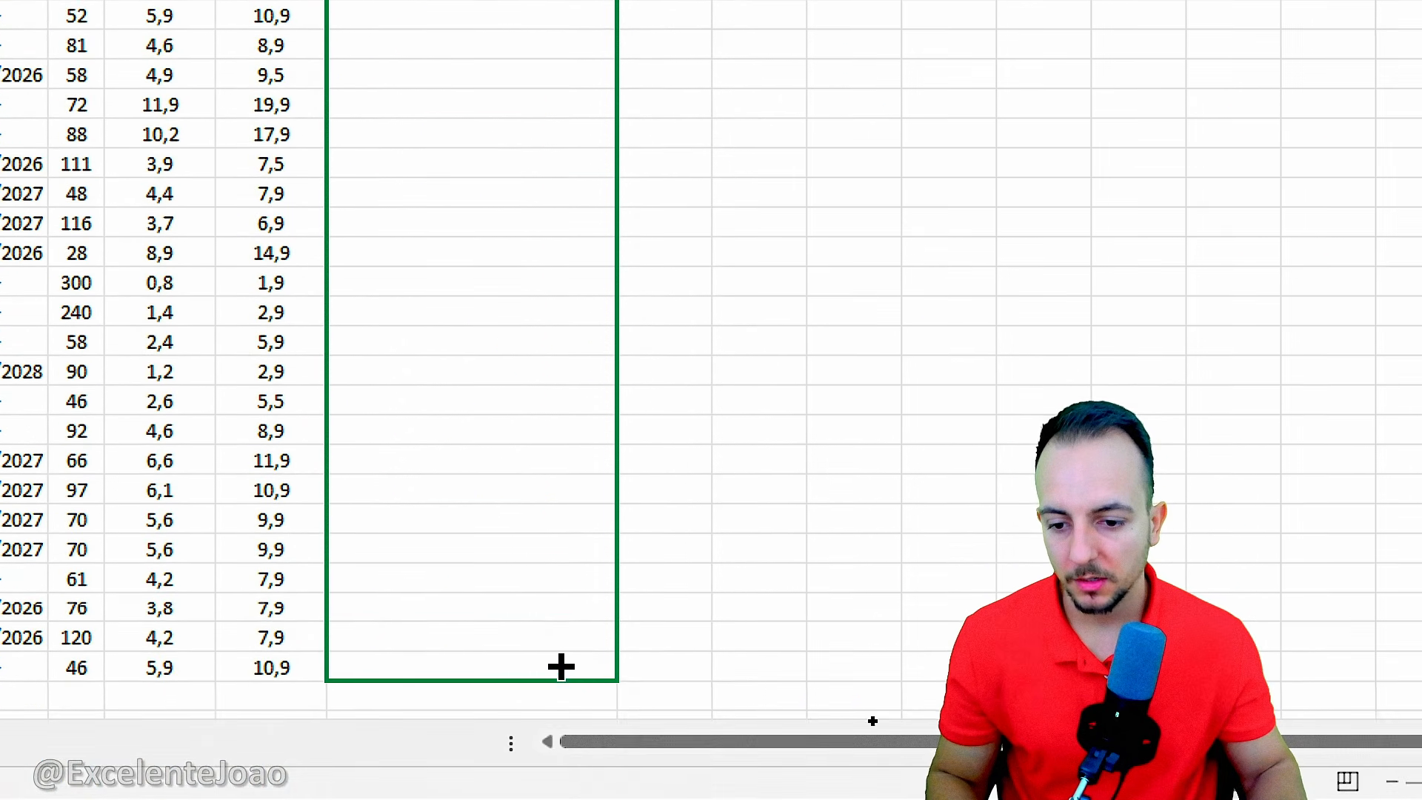
click(759, 518)
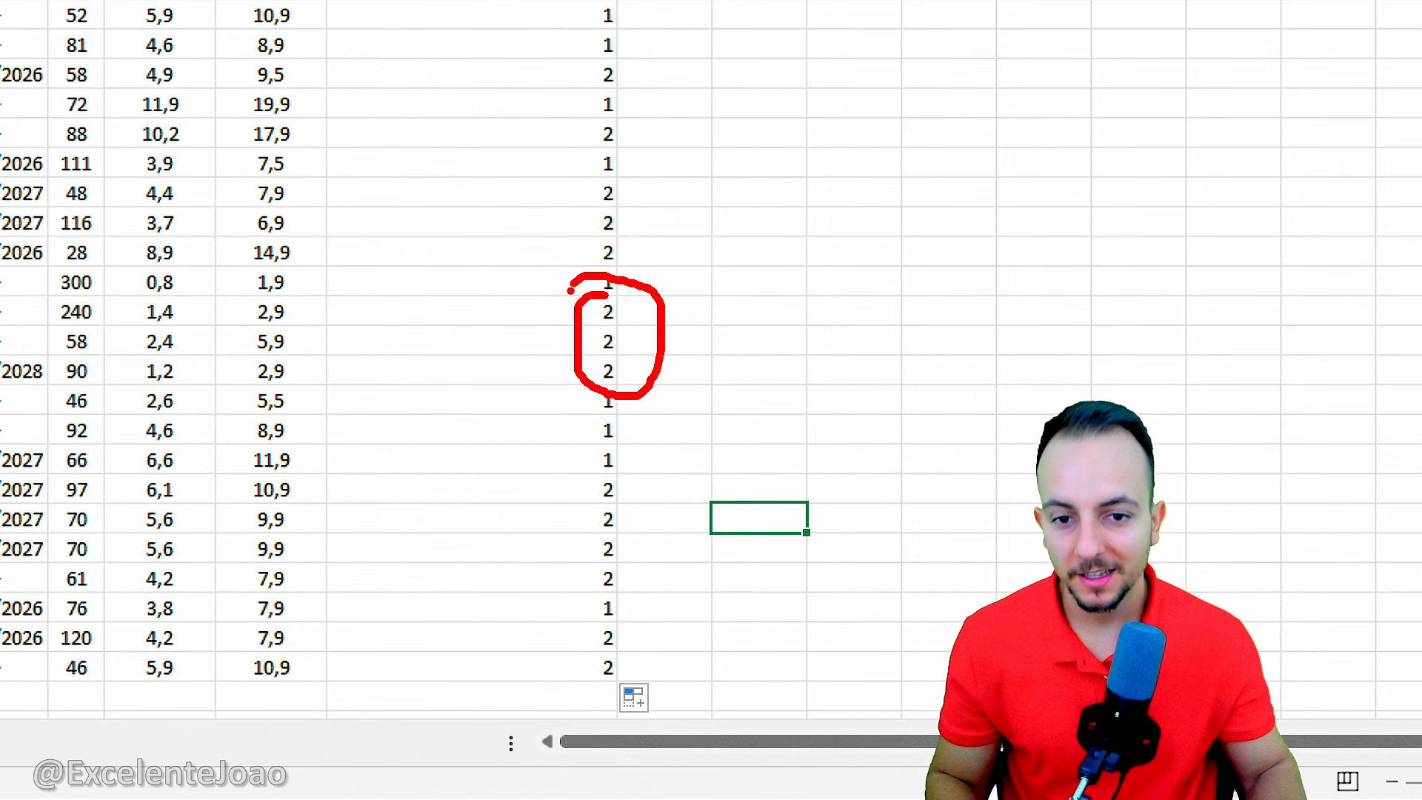
scroll(543, 225, up, 9)
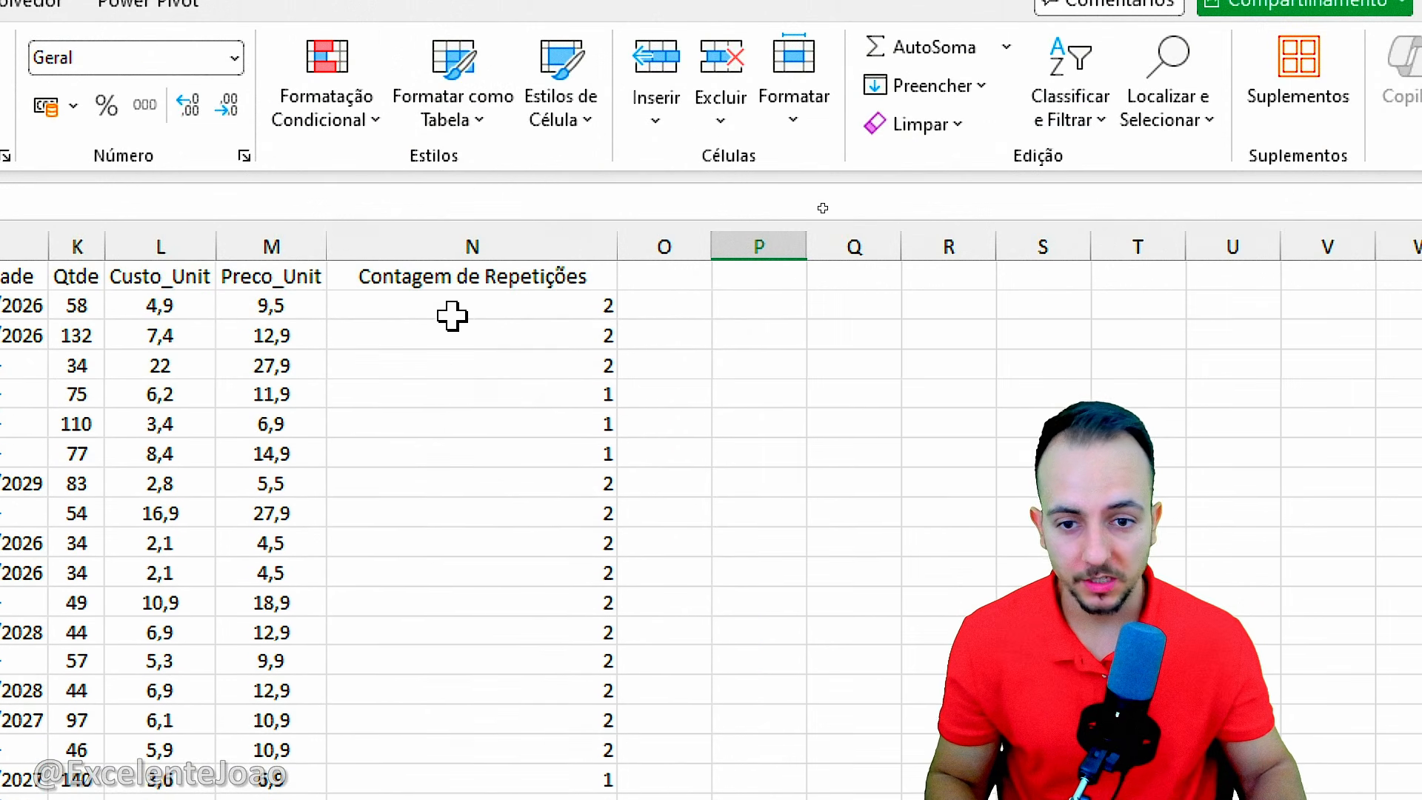
mouse_move(612, 238)
mouse_down()
mouse_move(582, 241)
mouse_move(599, 241)
mouse_up()
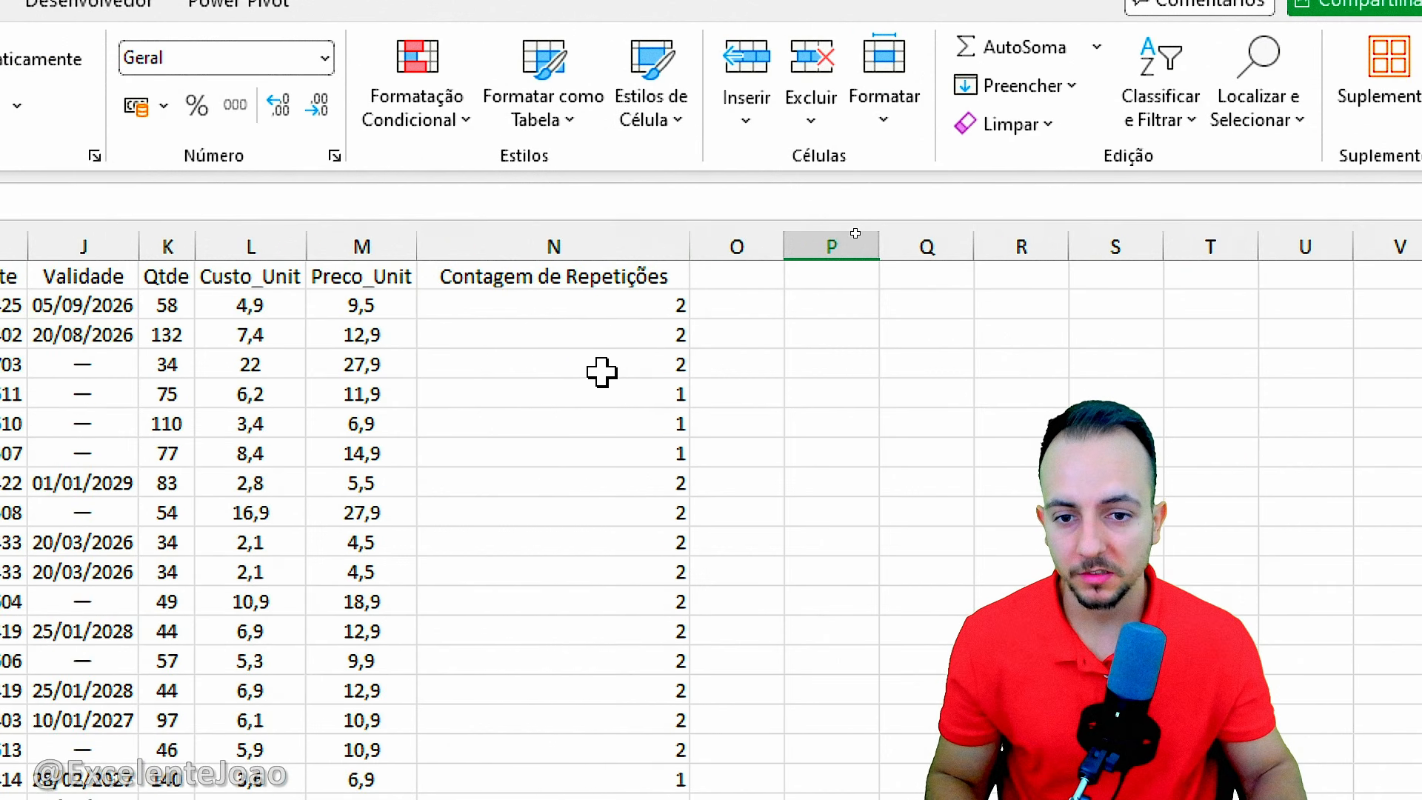
Step: Highlight cells greater than 1 in the Contagem de Repetições column with yellow fill and dark yellow text through conditional formatting
click(485, 245)
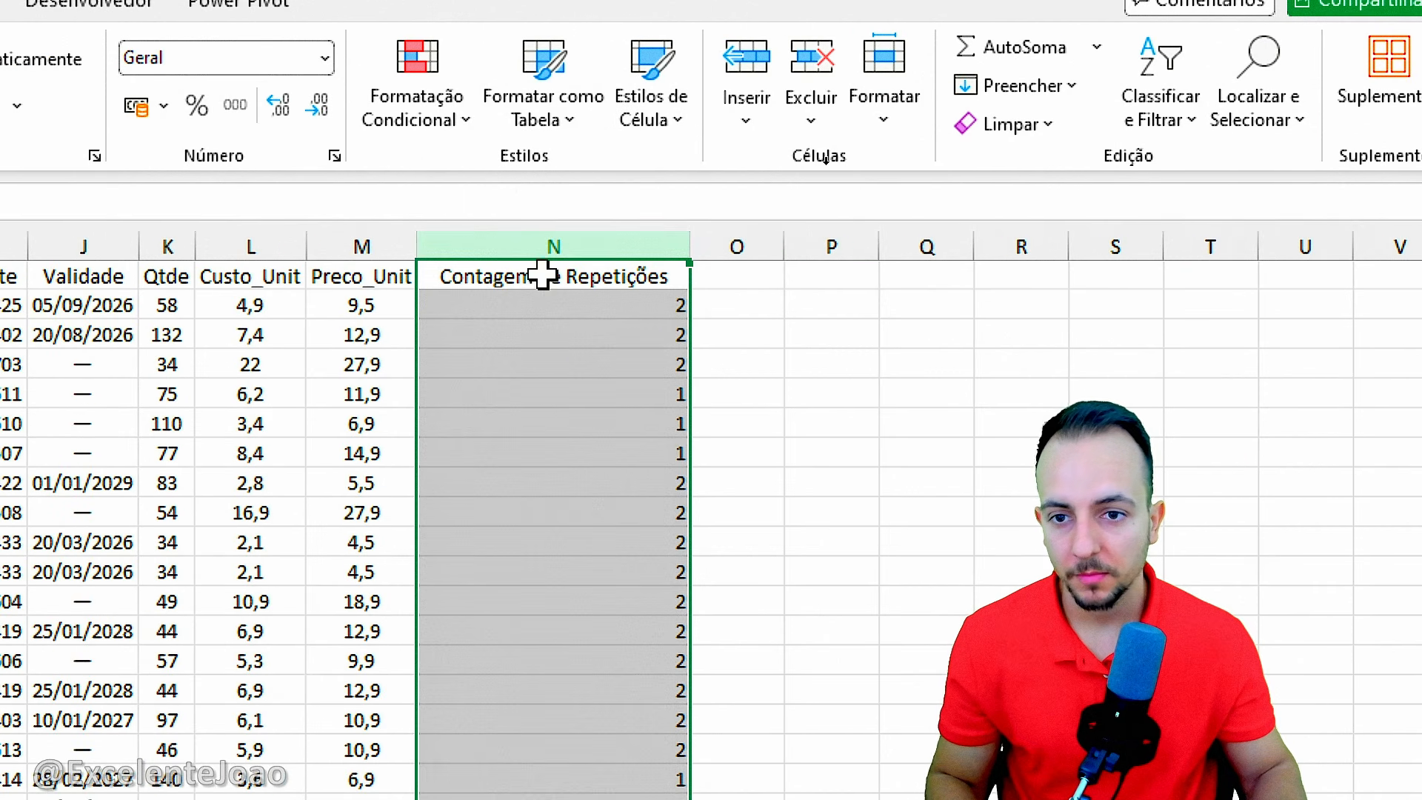
click(451, 120)
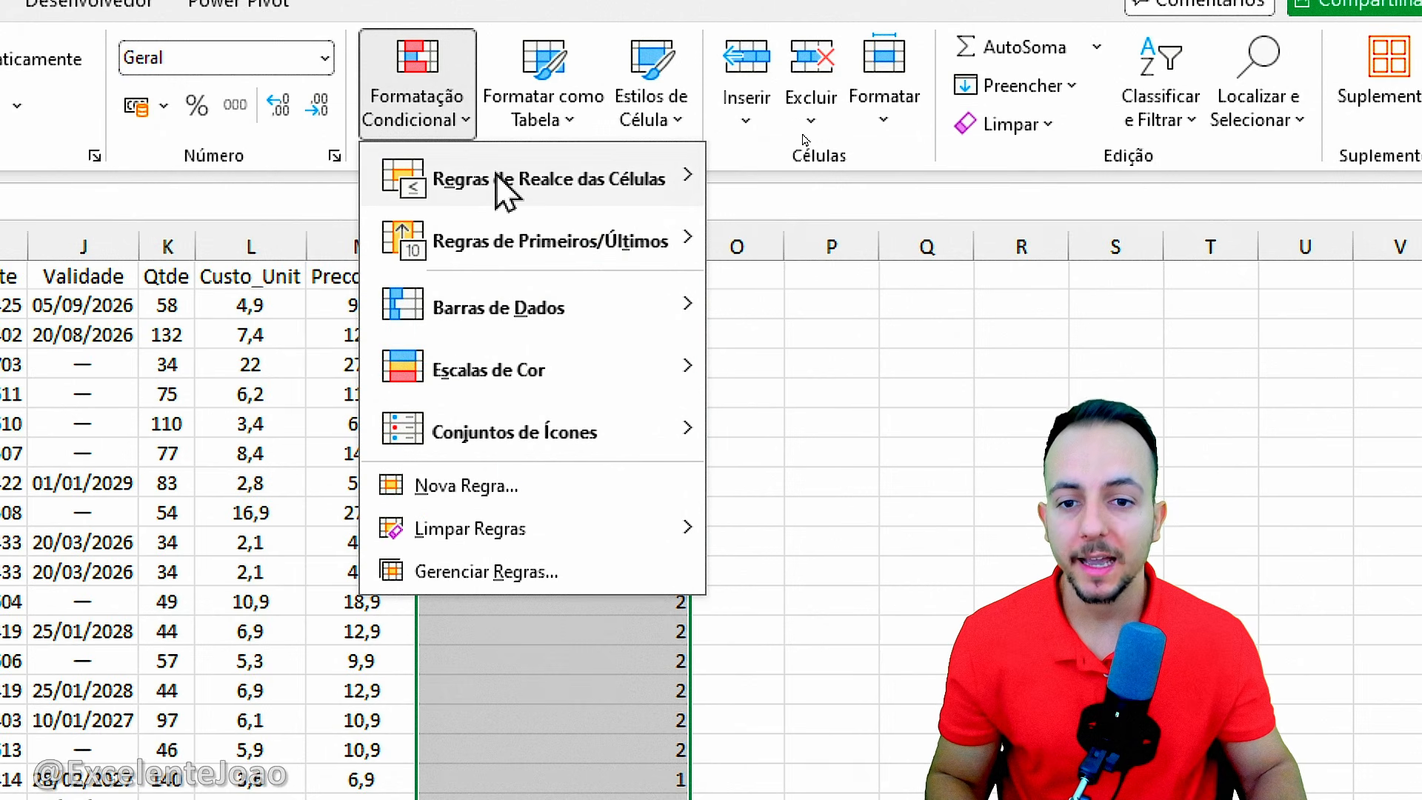
mouse_move(496, 179)
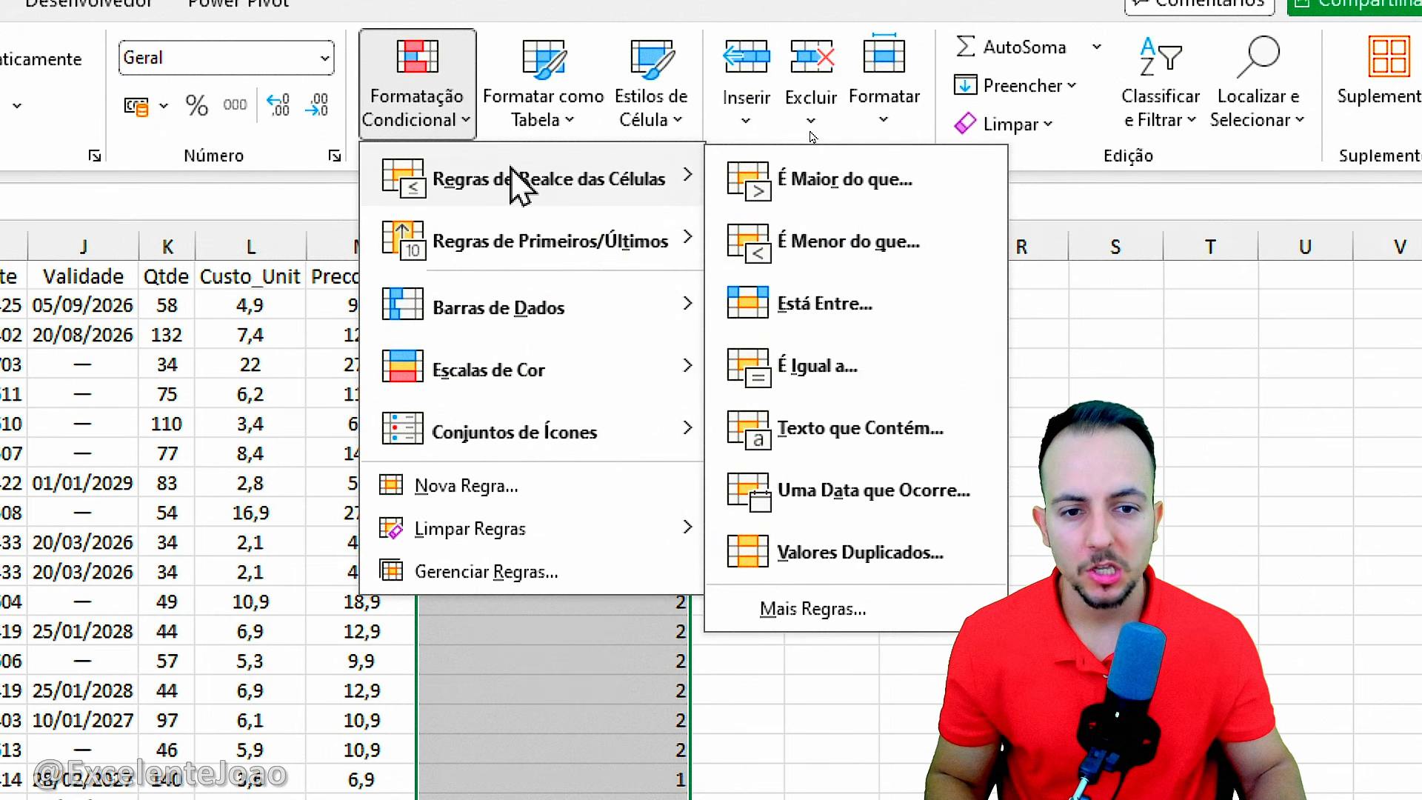
click(874, 187)
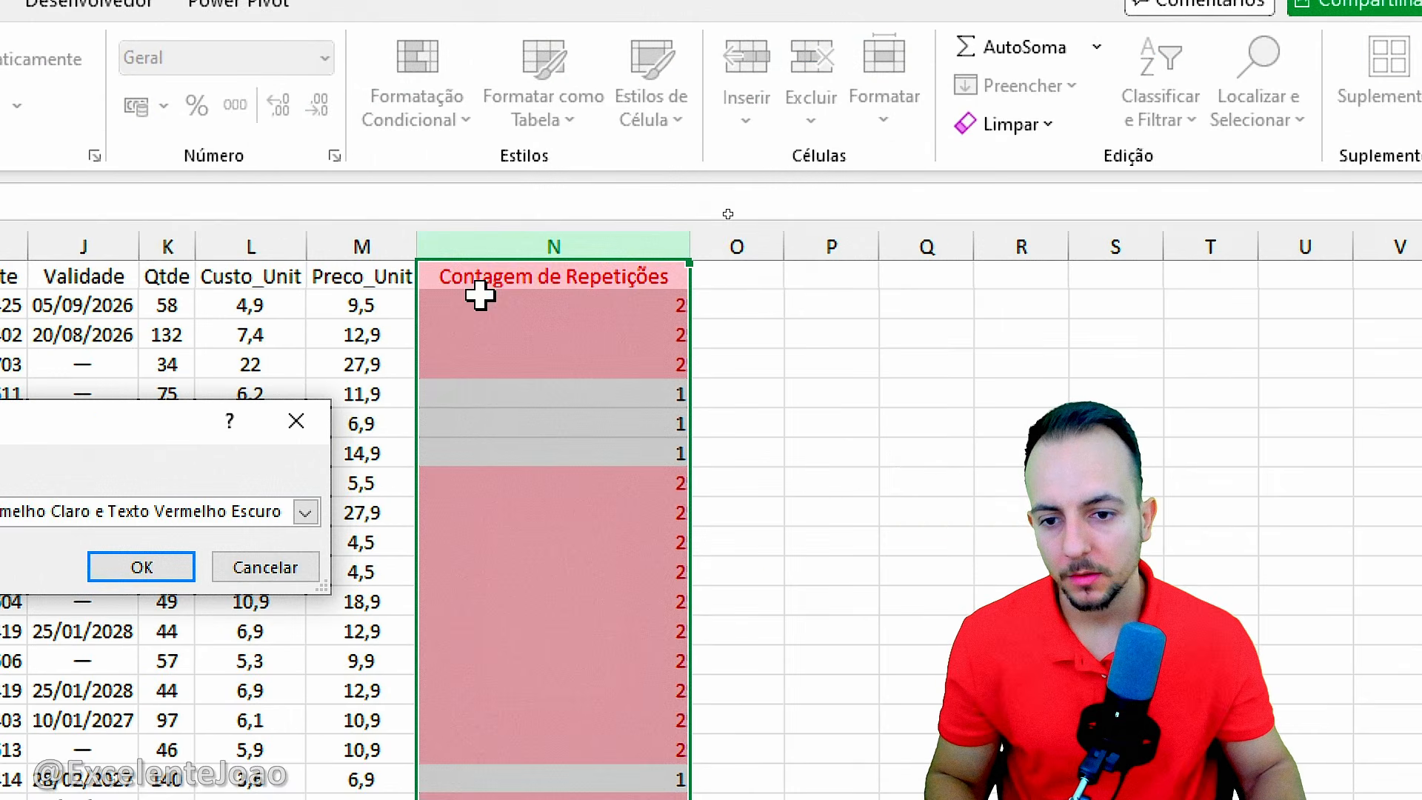
drag(156, 444, 1119, 263)
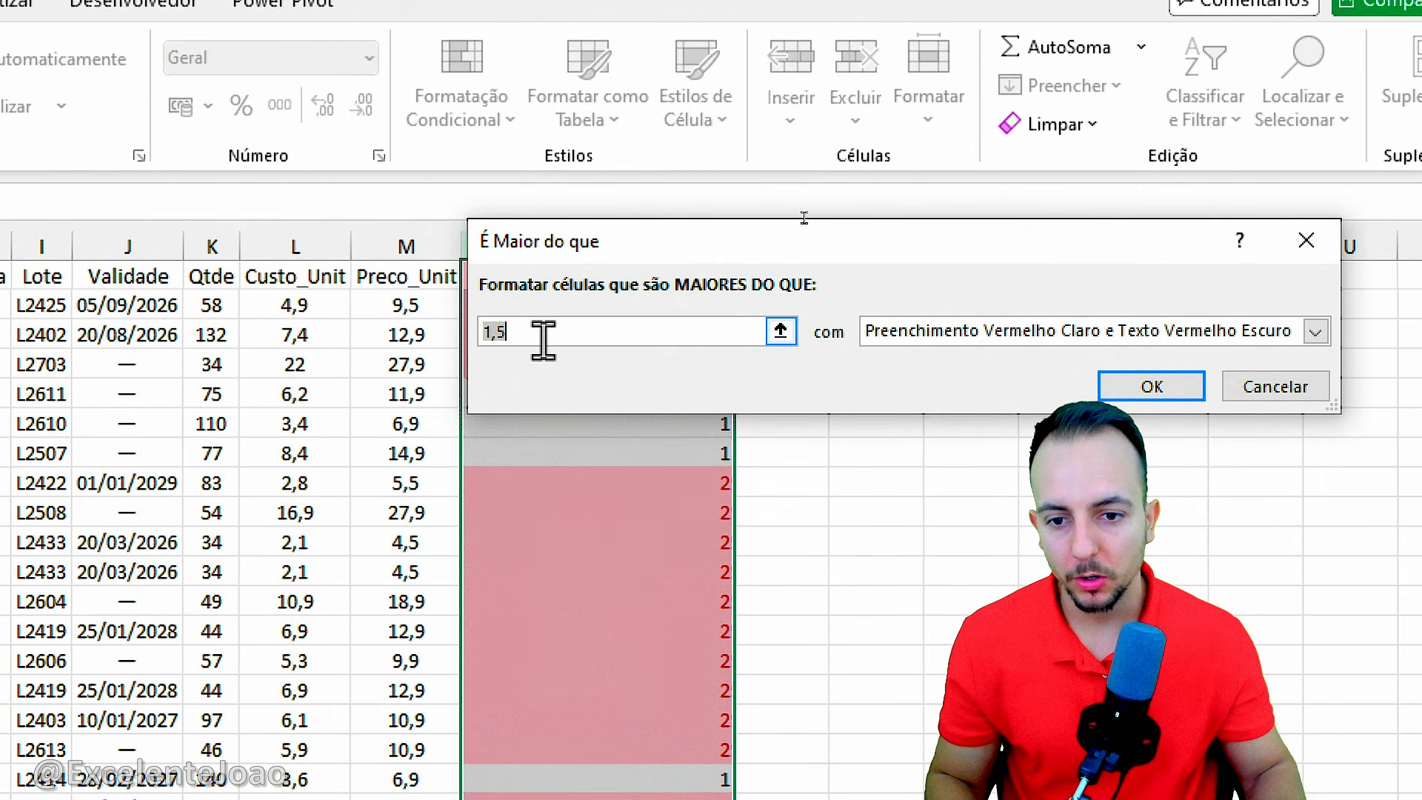
text(1)
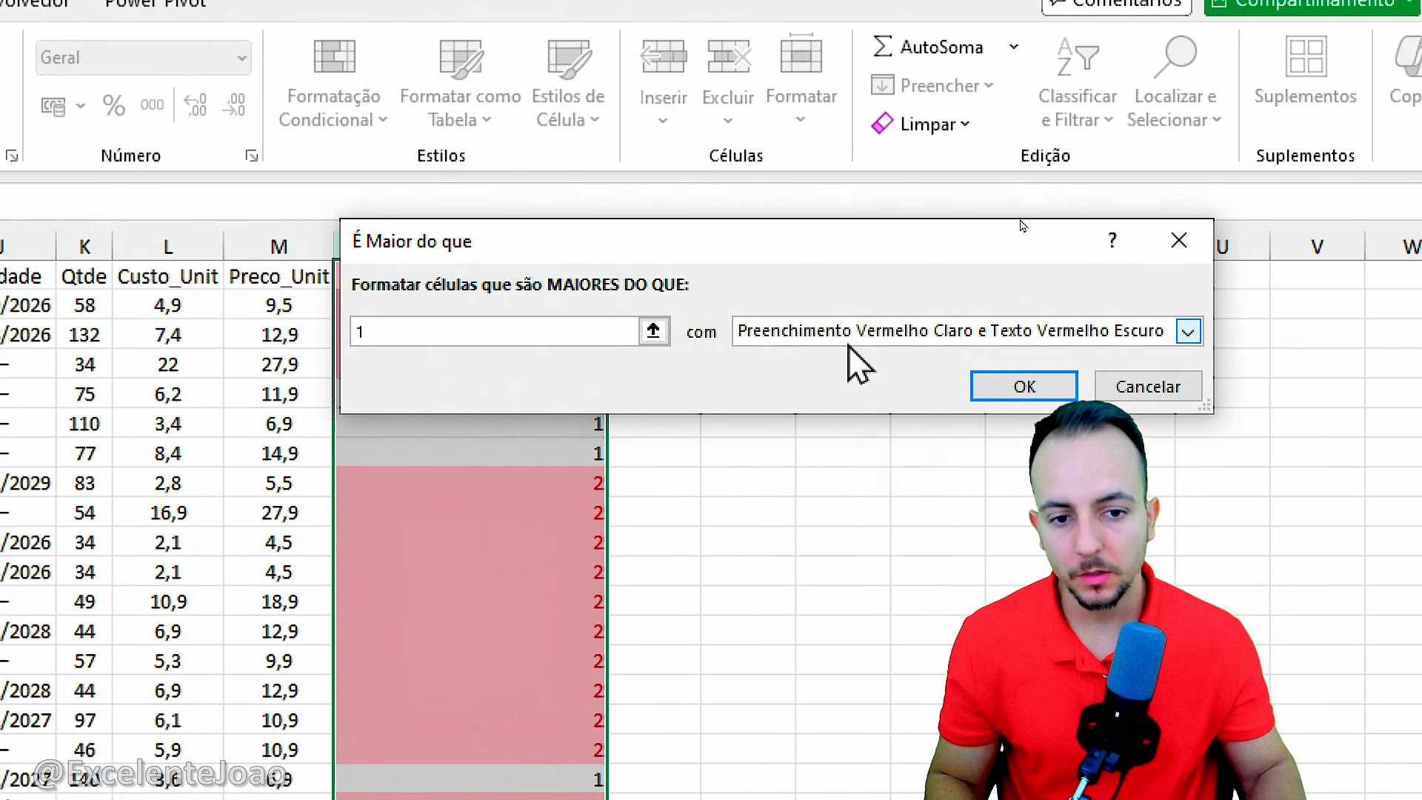
click(1000, 332)
click(980, 388)
click(1022, 387)
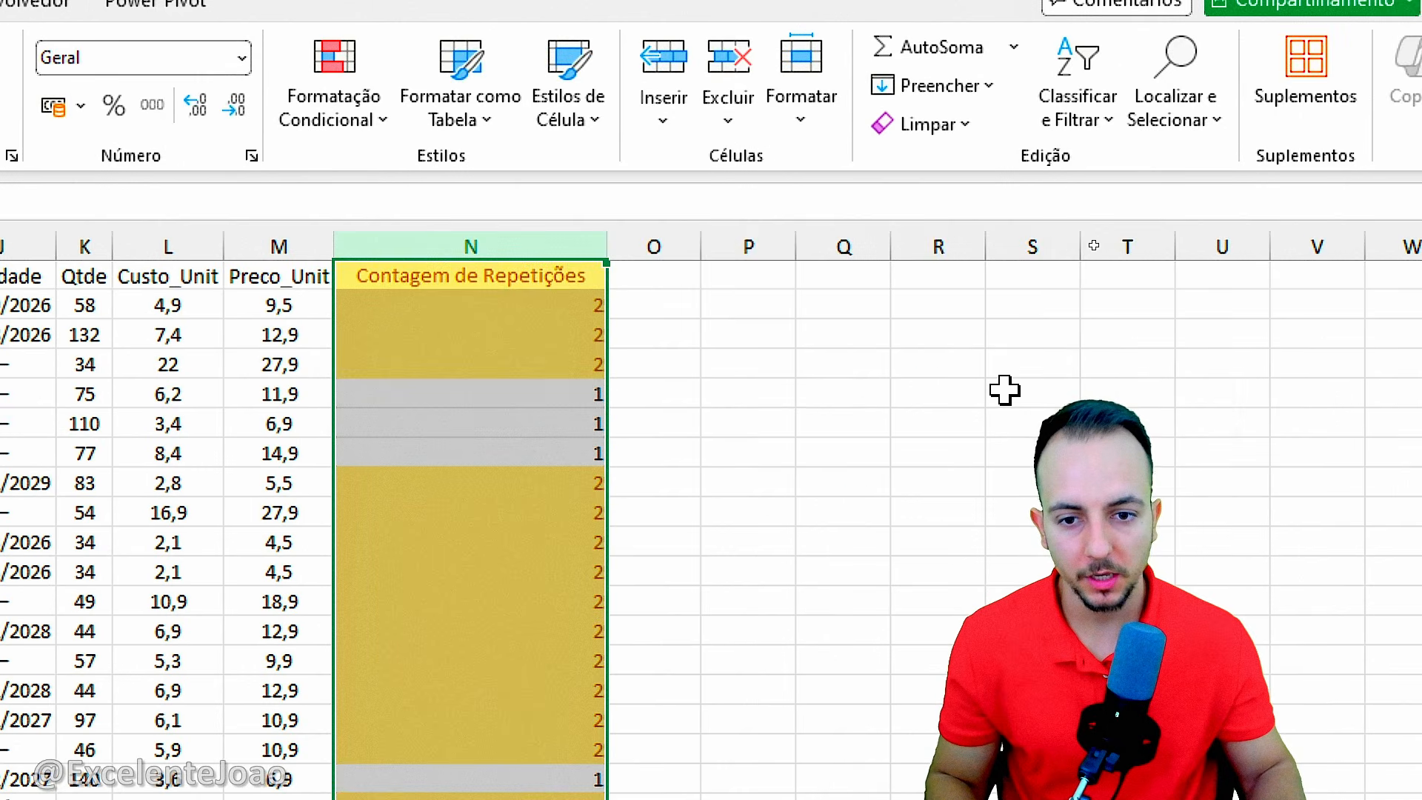
click(746, 392)
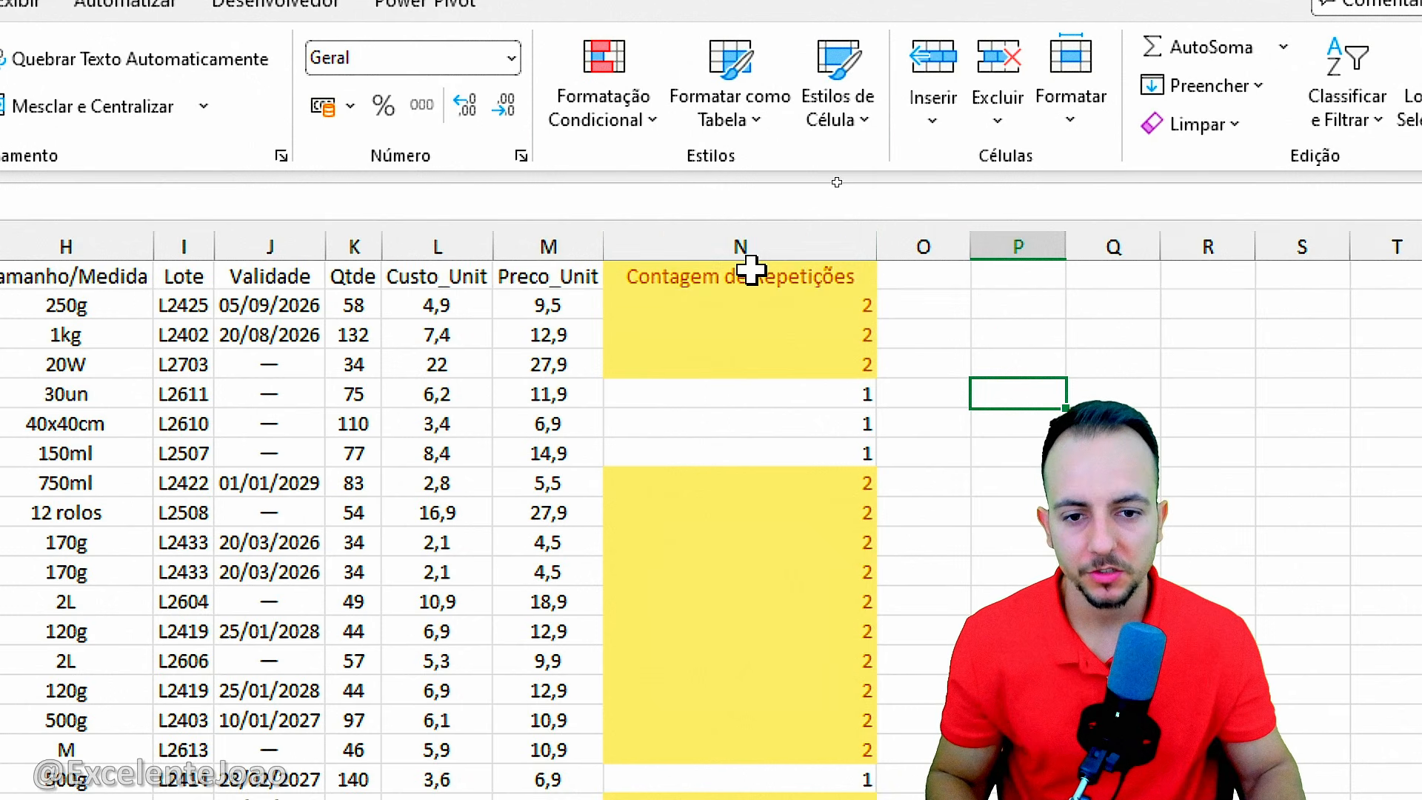
click(775, 267)
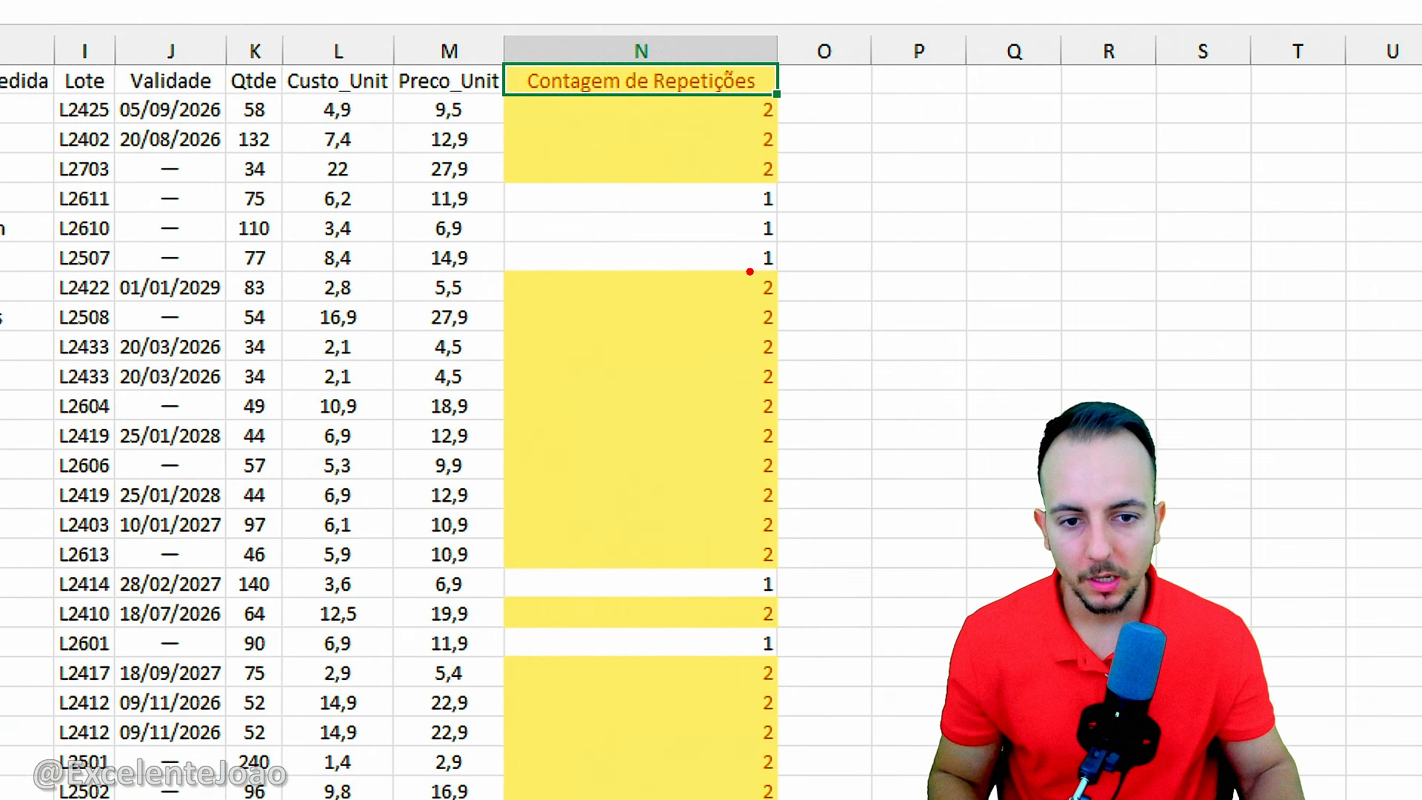
mouse_move(748, 270)
mouse_down()
mouse_move(800, 314)
mouse_move(778, 185)
mouse_up()
key(e)
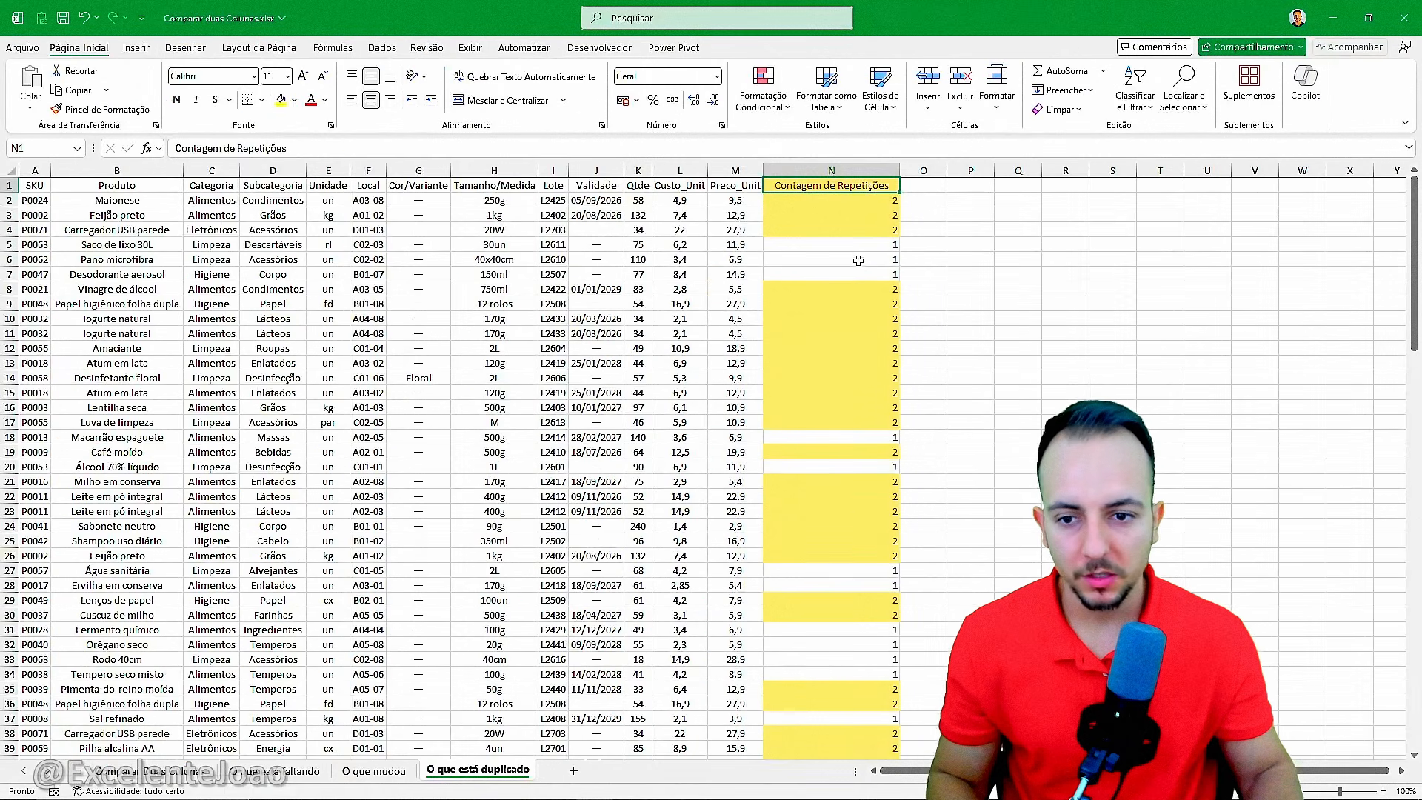
scroll(858, 261, down, 11)
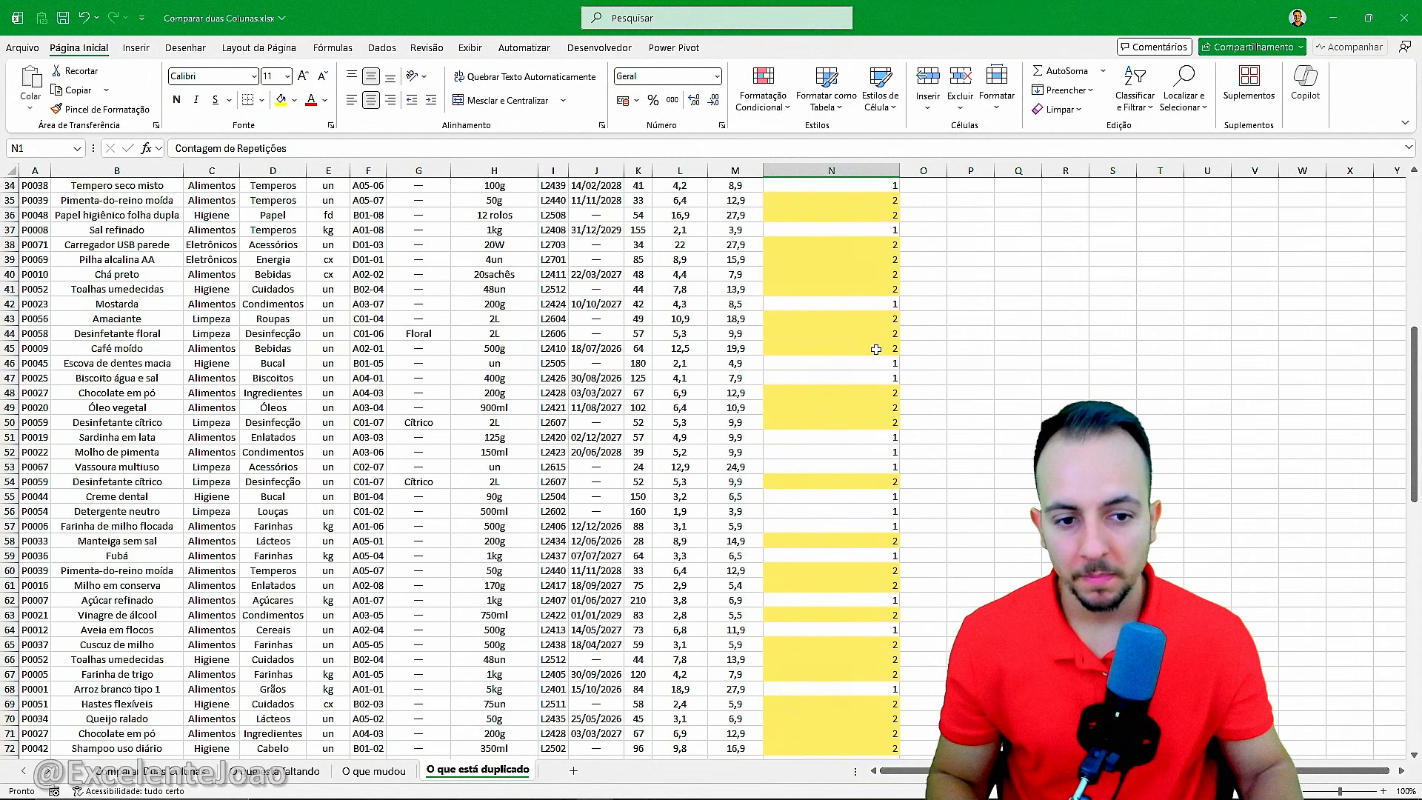
scroll(877, 348, up, 11)
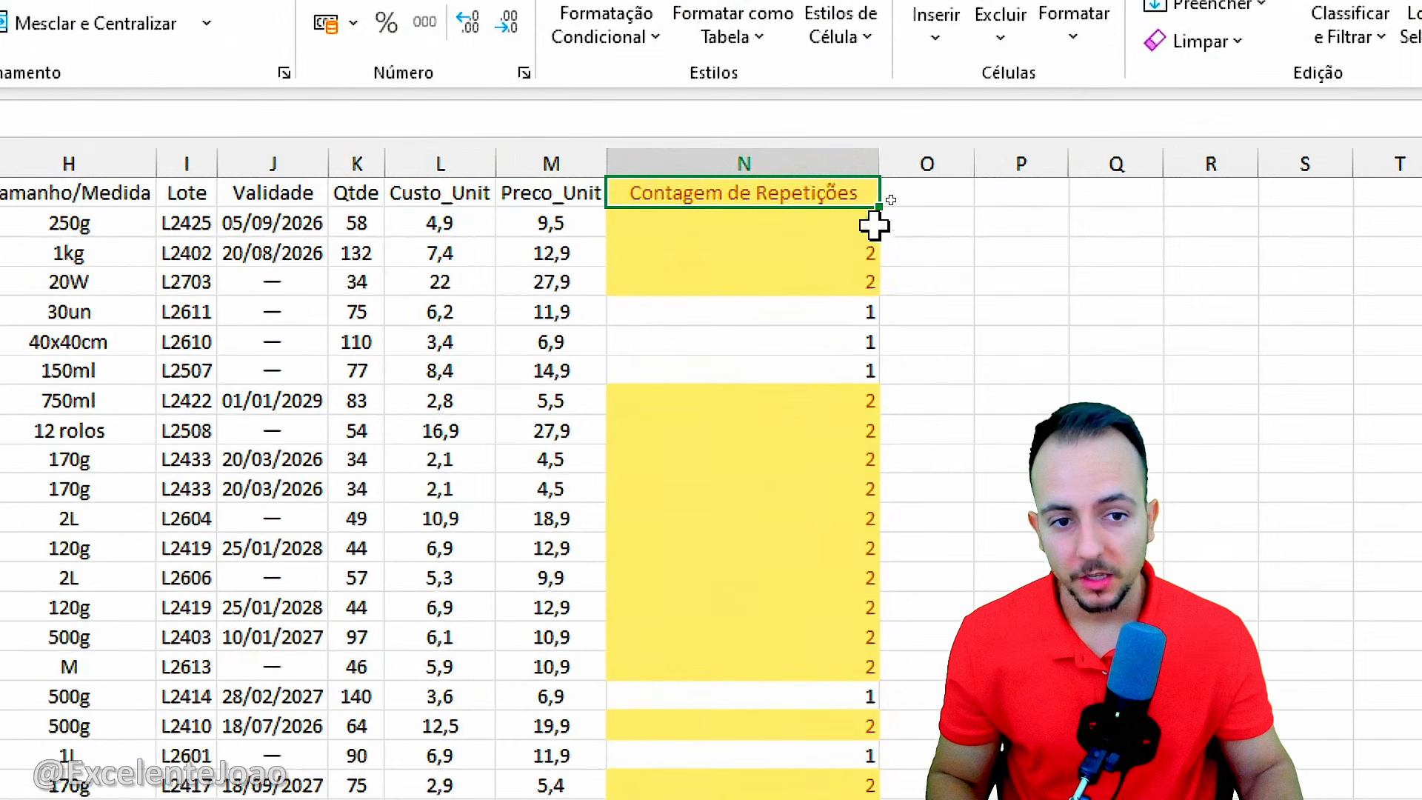
Step: Delete the whole row 2, which holds the duplicated Maionese record
click(895, 201)
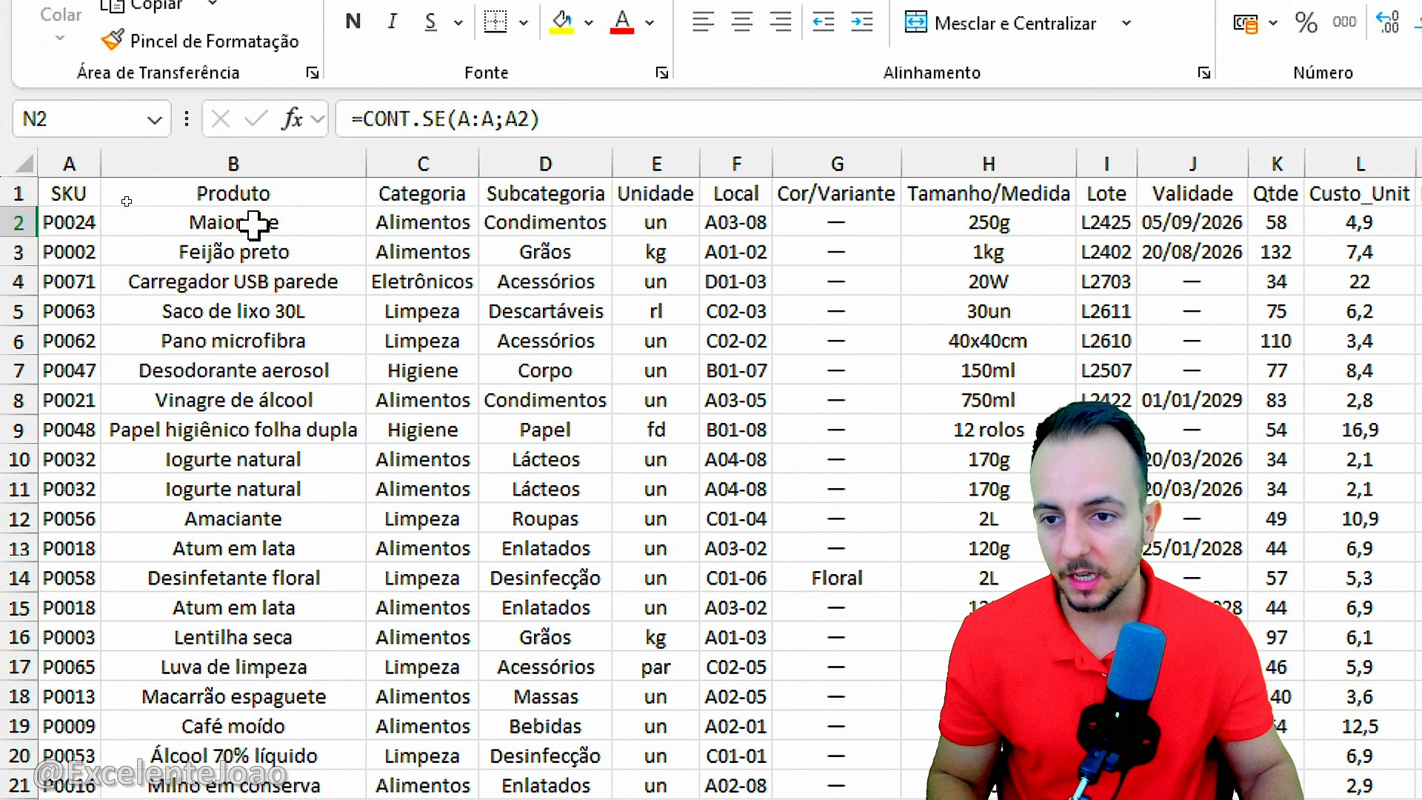
click(248, 222)
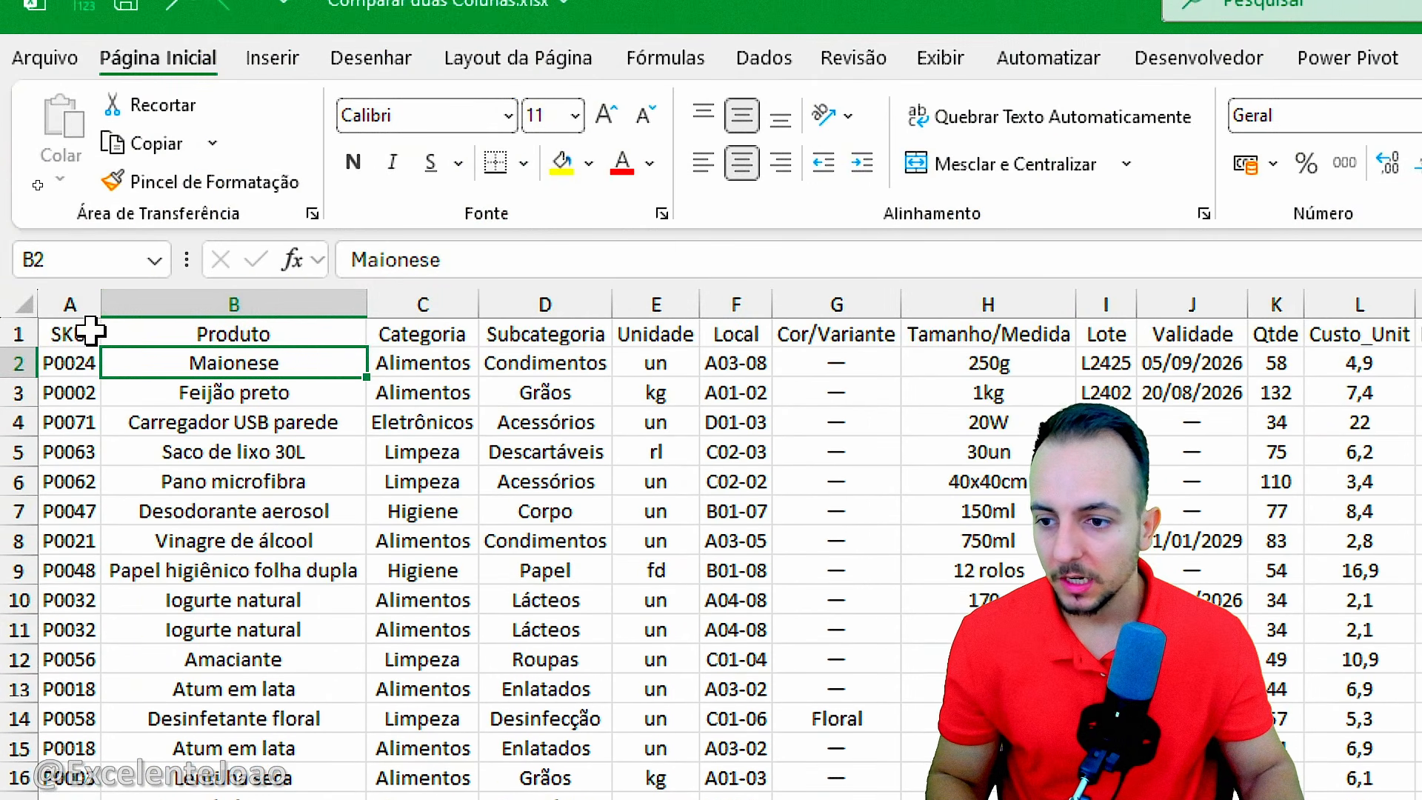
click(17, 360)
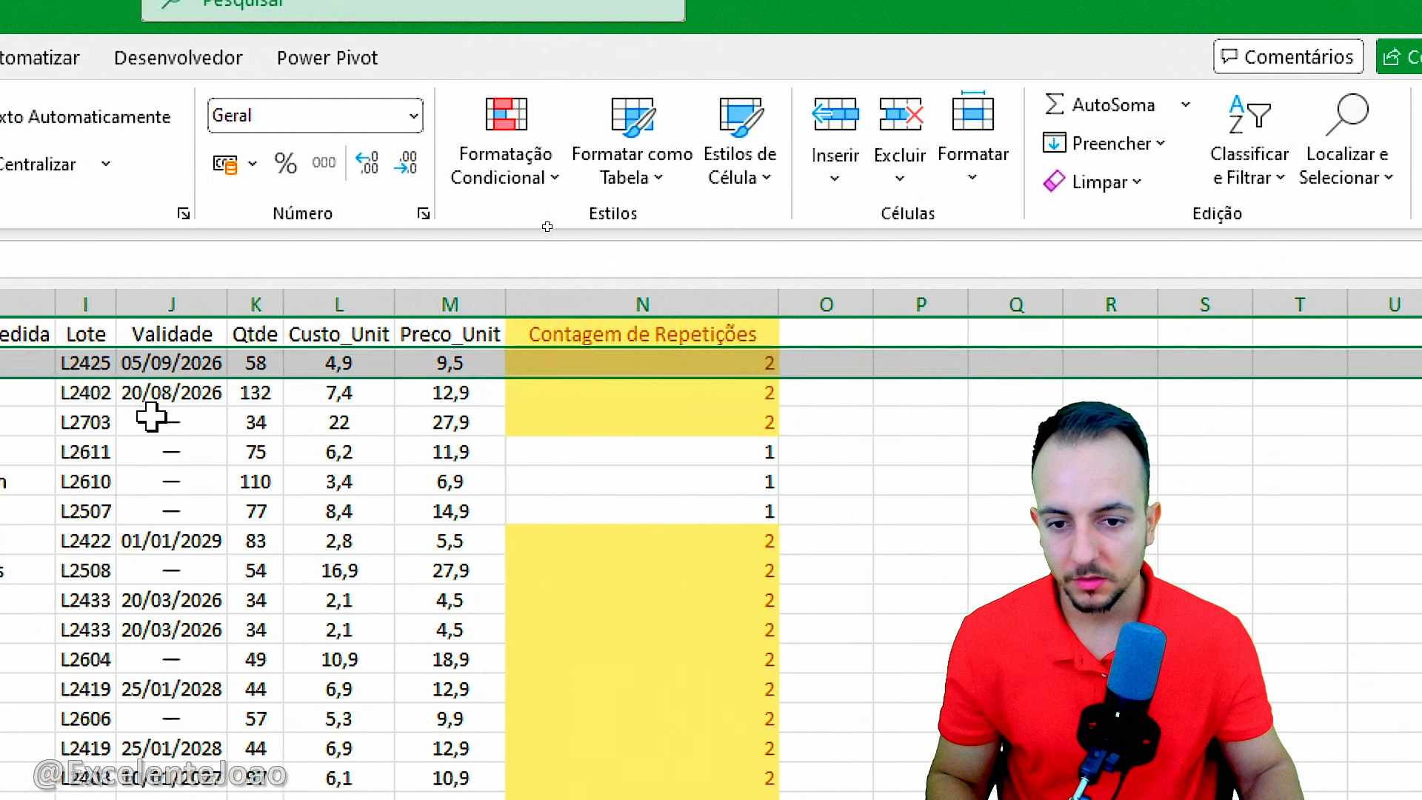
right_click(86, 361)
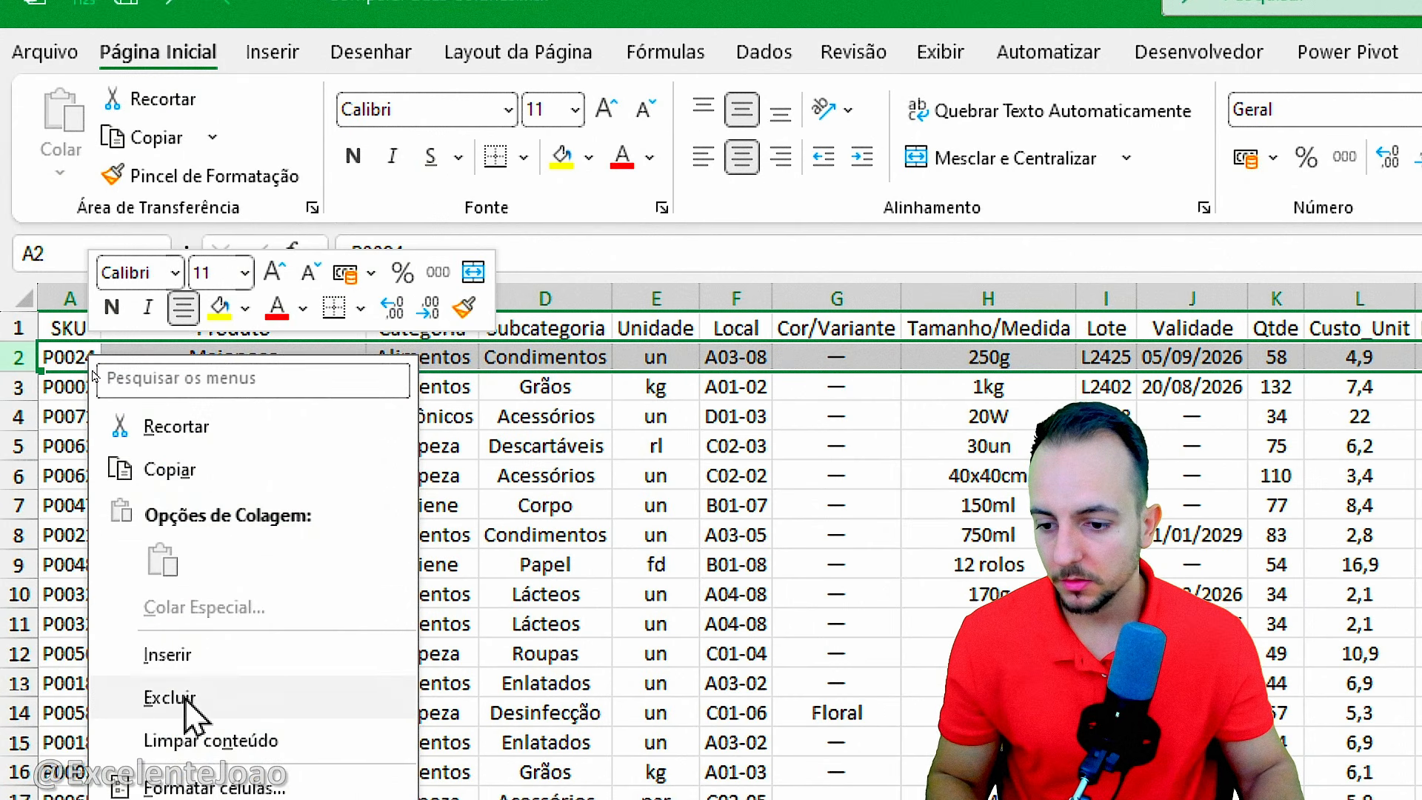
click(184, 699)
click(184, 693)
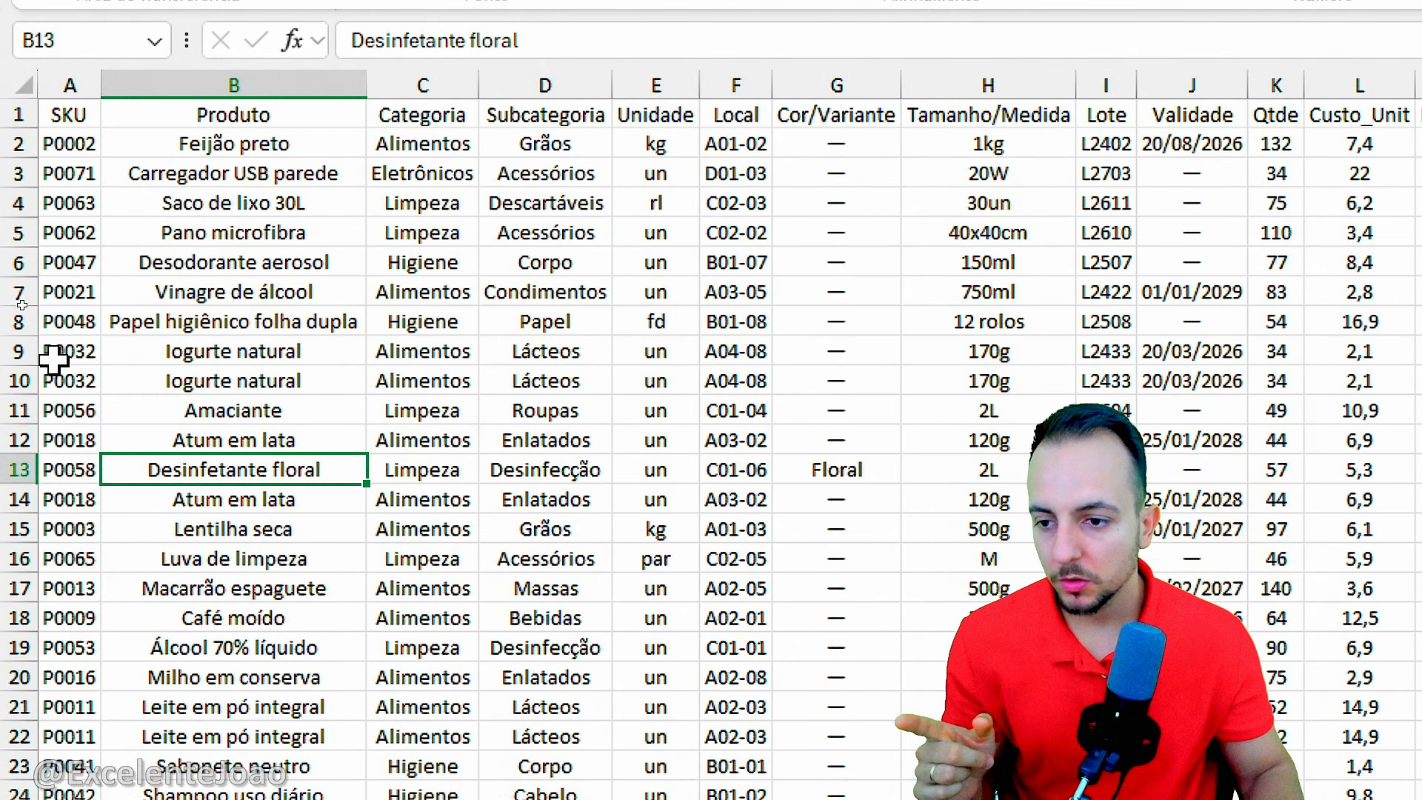
Step: Delete row 9, one of the two duplicated Iogurte natural records with SKU P0032
drag(19, 425, 22, 447)
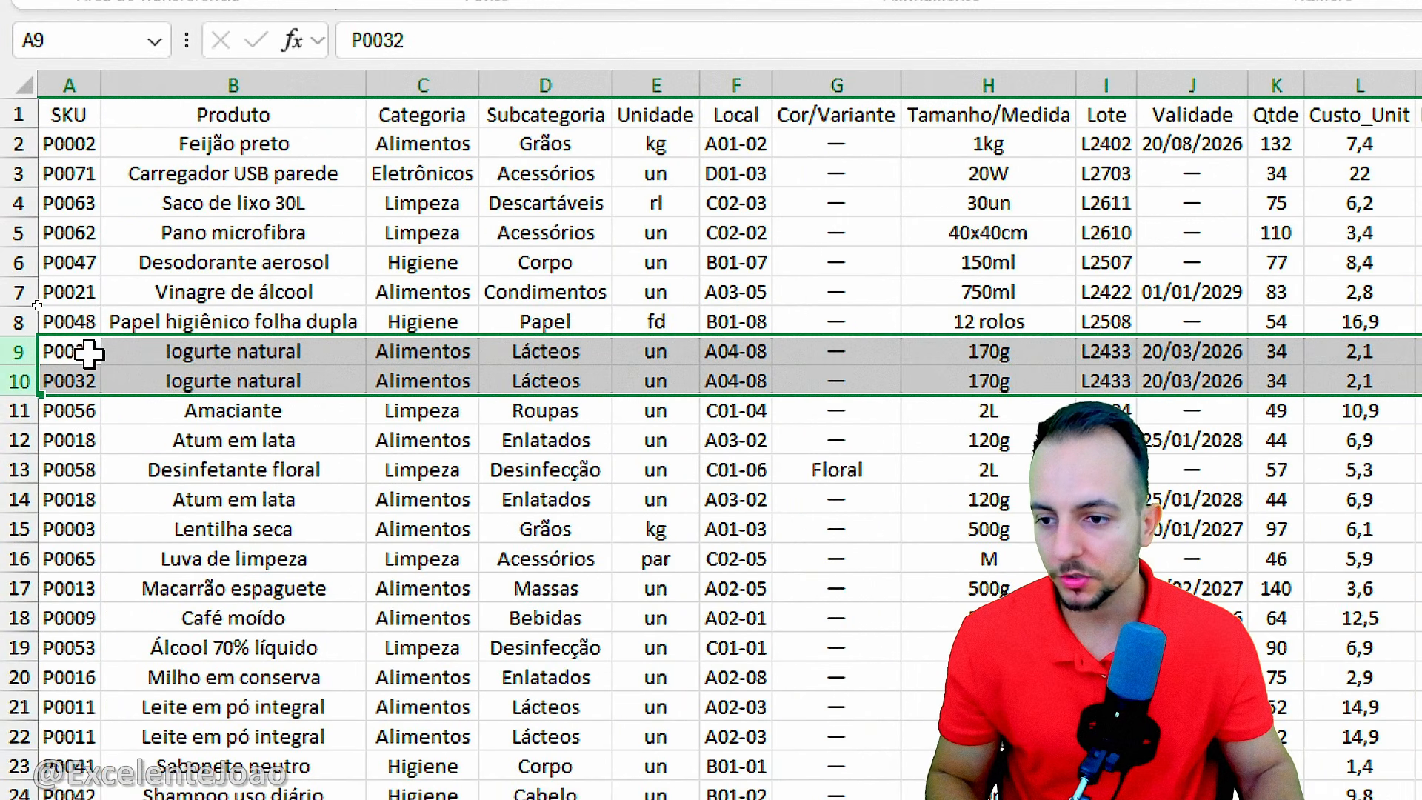
click(21, 350)
click(17, 379)
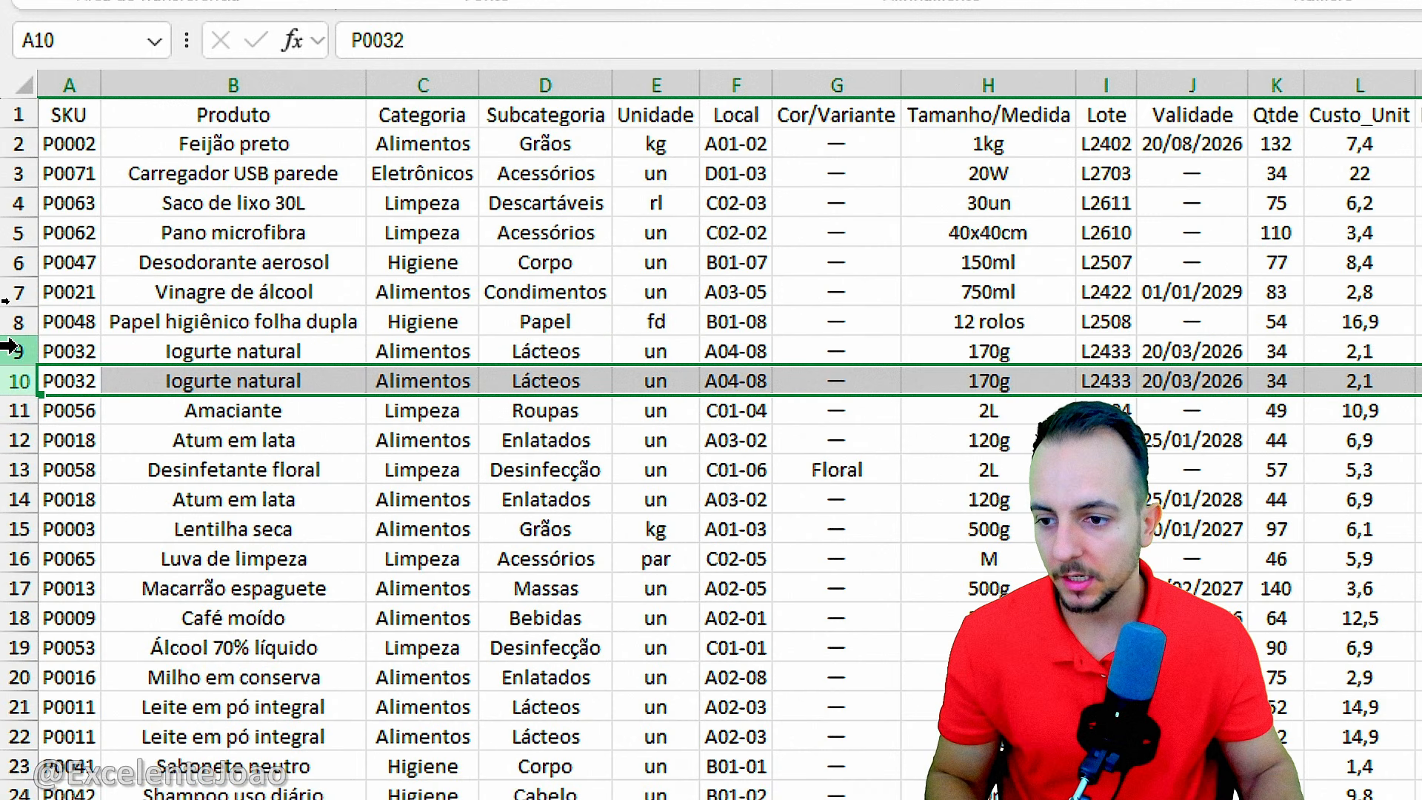
right_click(21, 349)
click(119, 687)
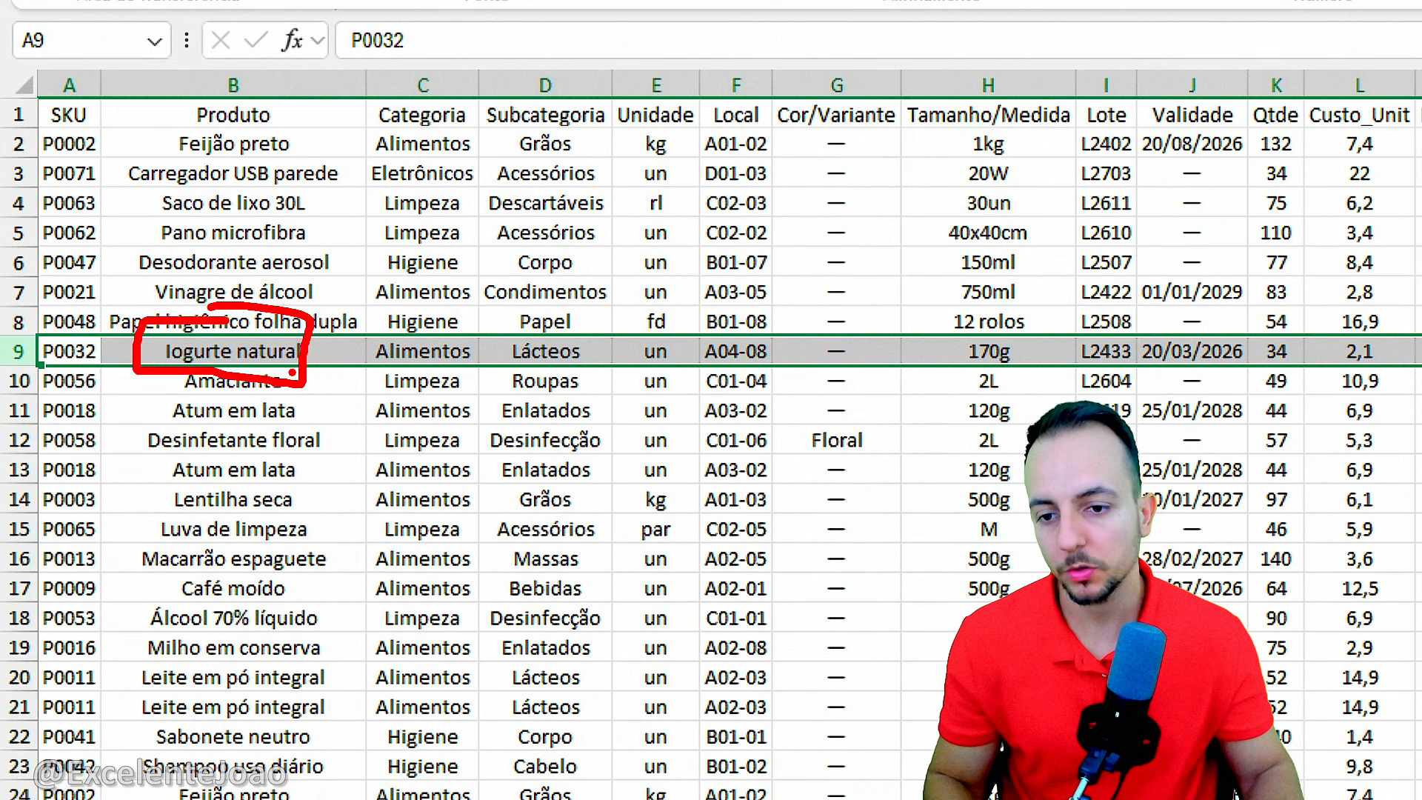
Step: Select the SKU header cell and switch to the O que mudou worksheet to review the quantity comparison
scroll(796, 377, right, 5)
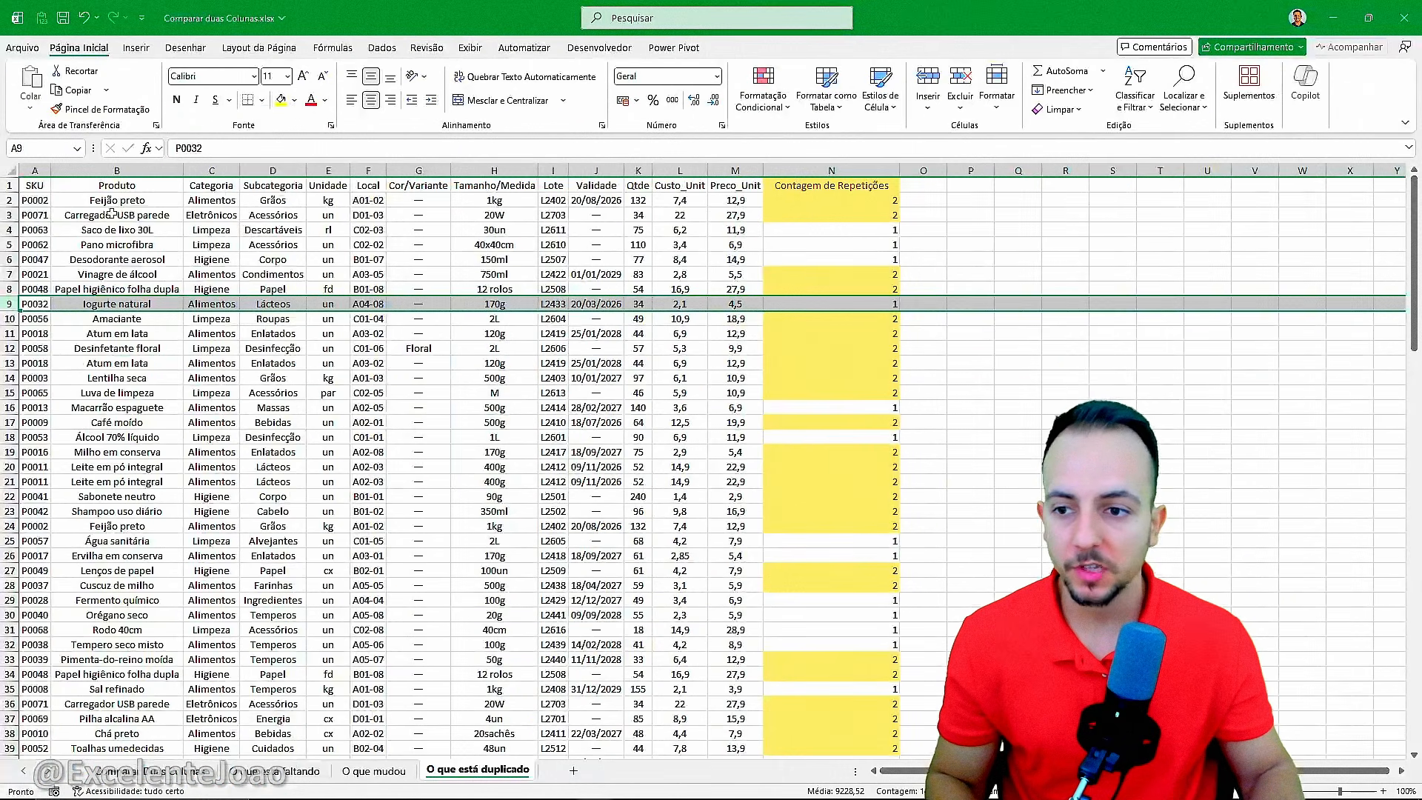
click(40, 188)
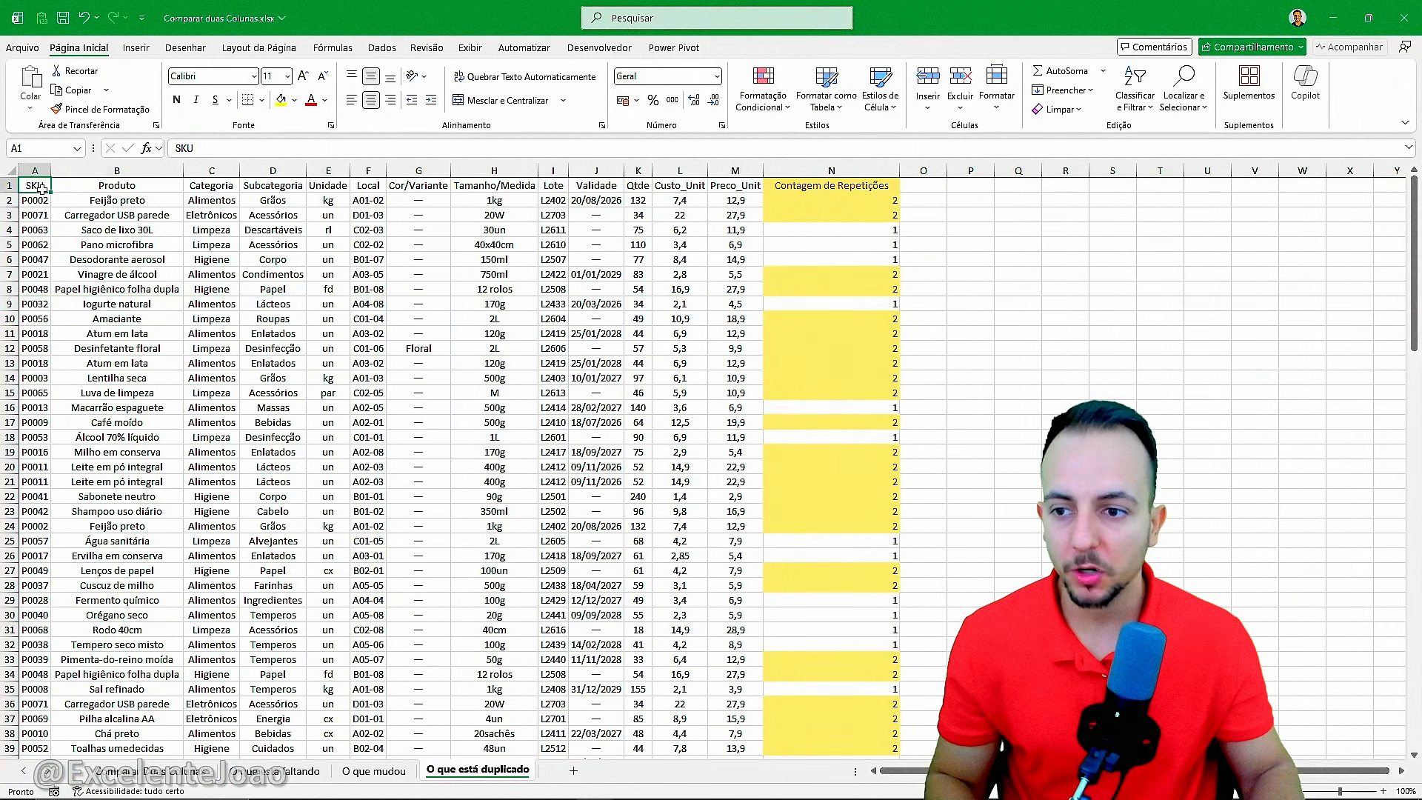
click(371, 772)
scroll(350, 599, left, 6)
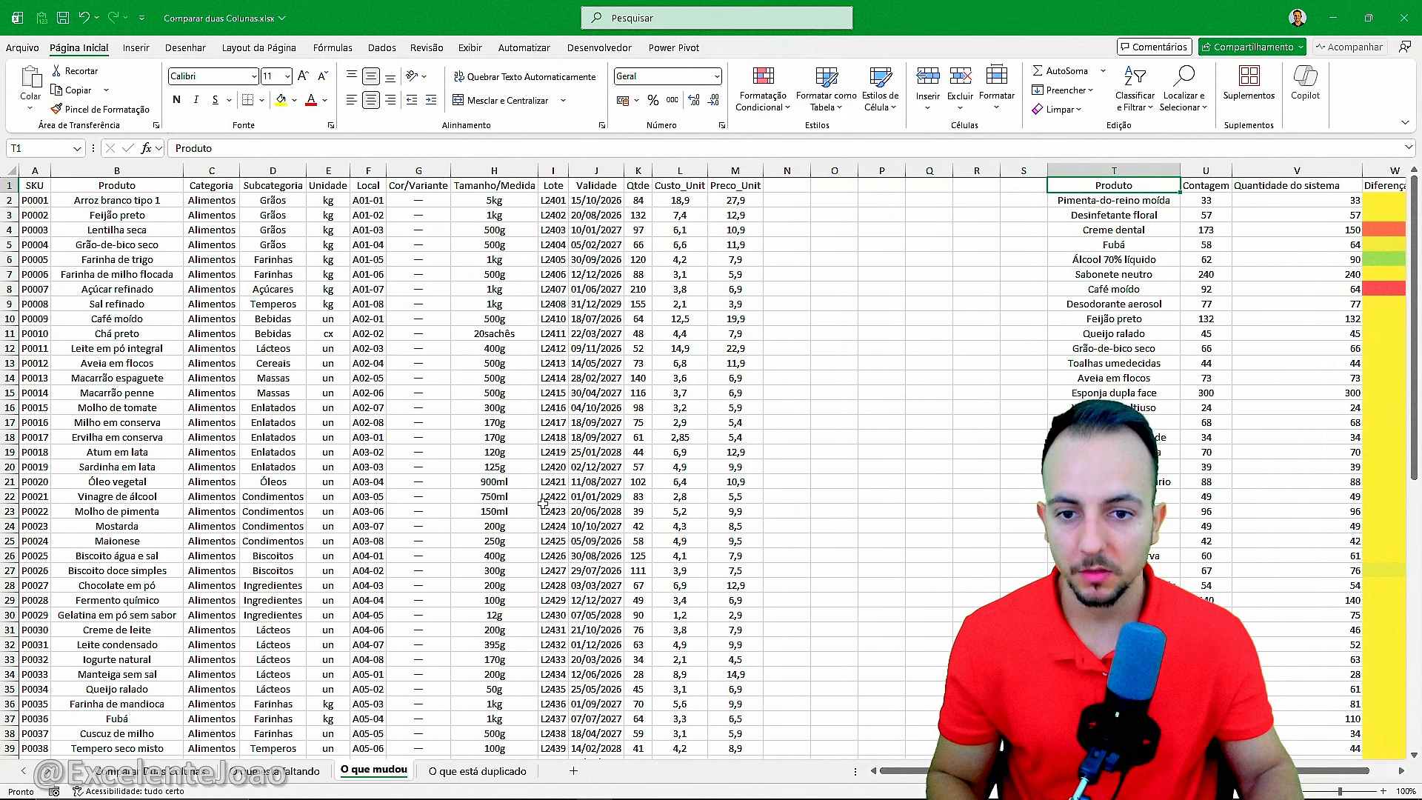
click(885, 406)
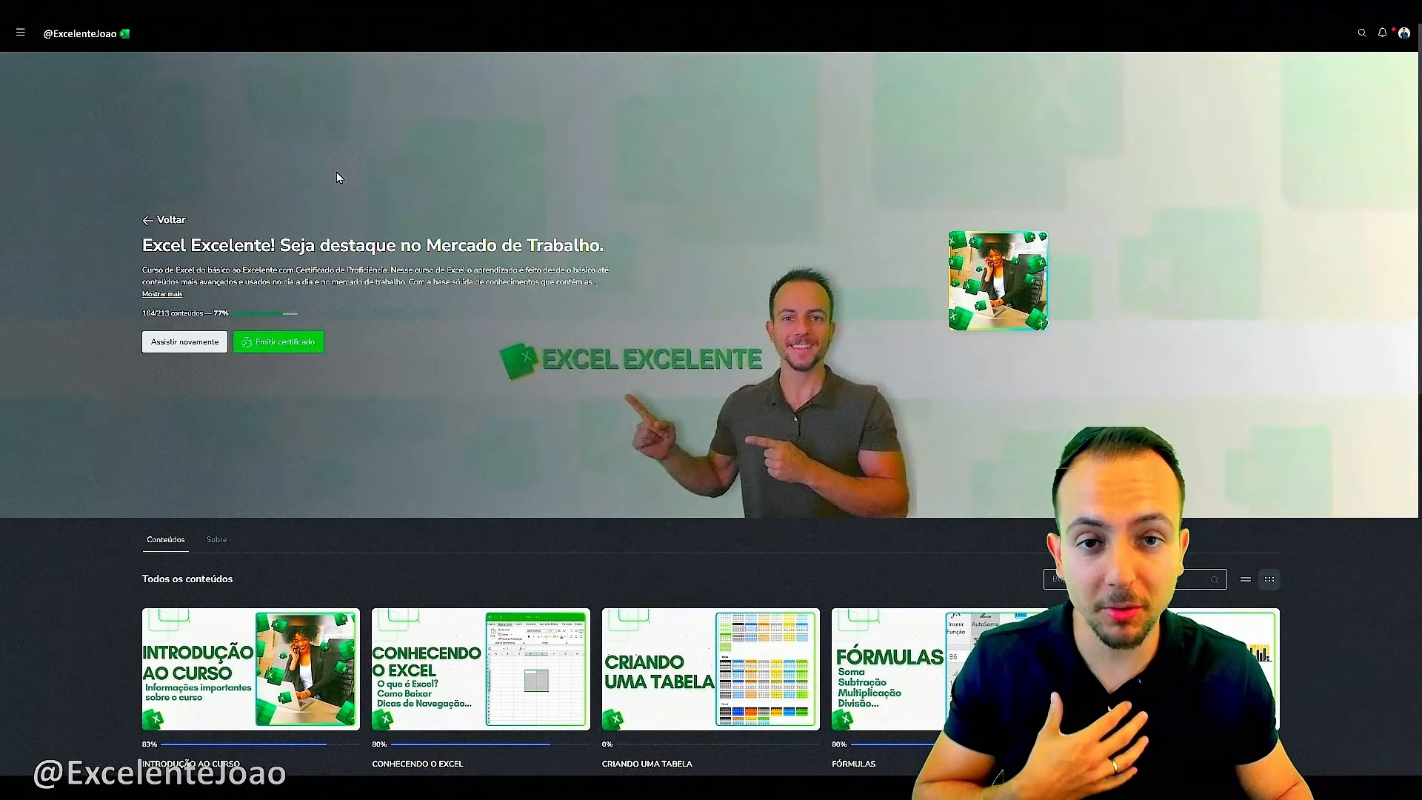
Step: Switch to the Excel Excelente course page in the browser and look through its modules and lessons
scroll(339, 180, down, 4)
scroll(339, 178, down, 5)
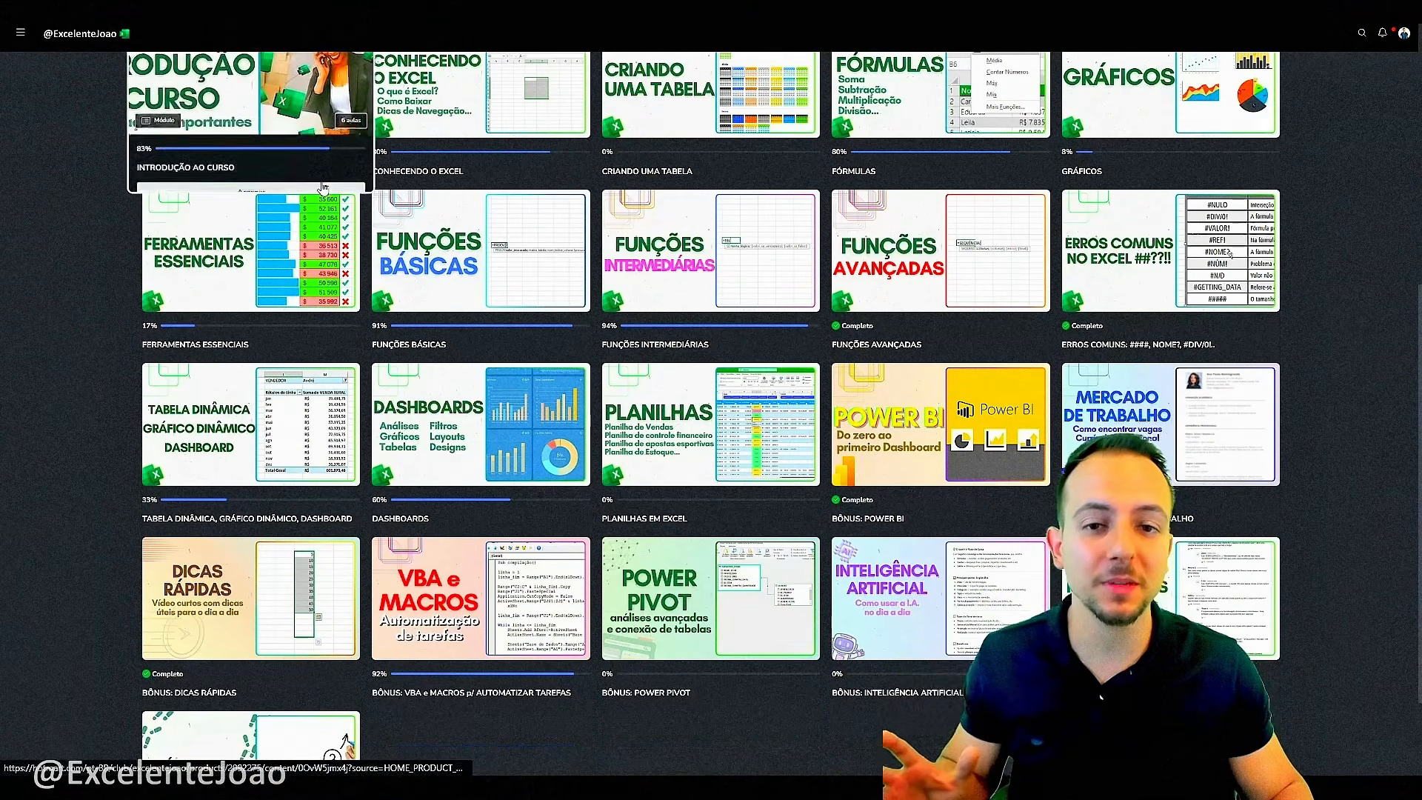
scroll(194, 253, up, 3)
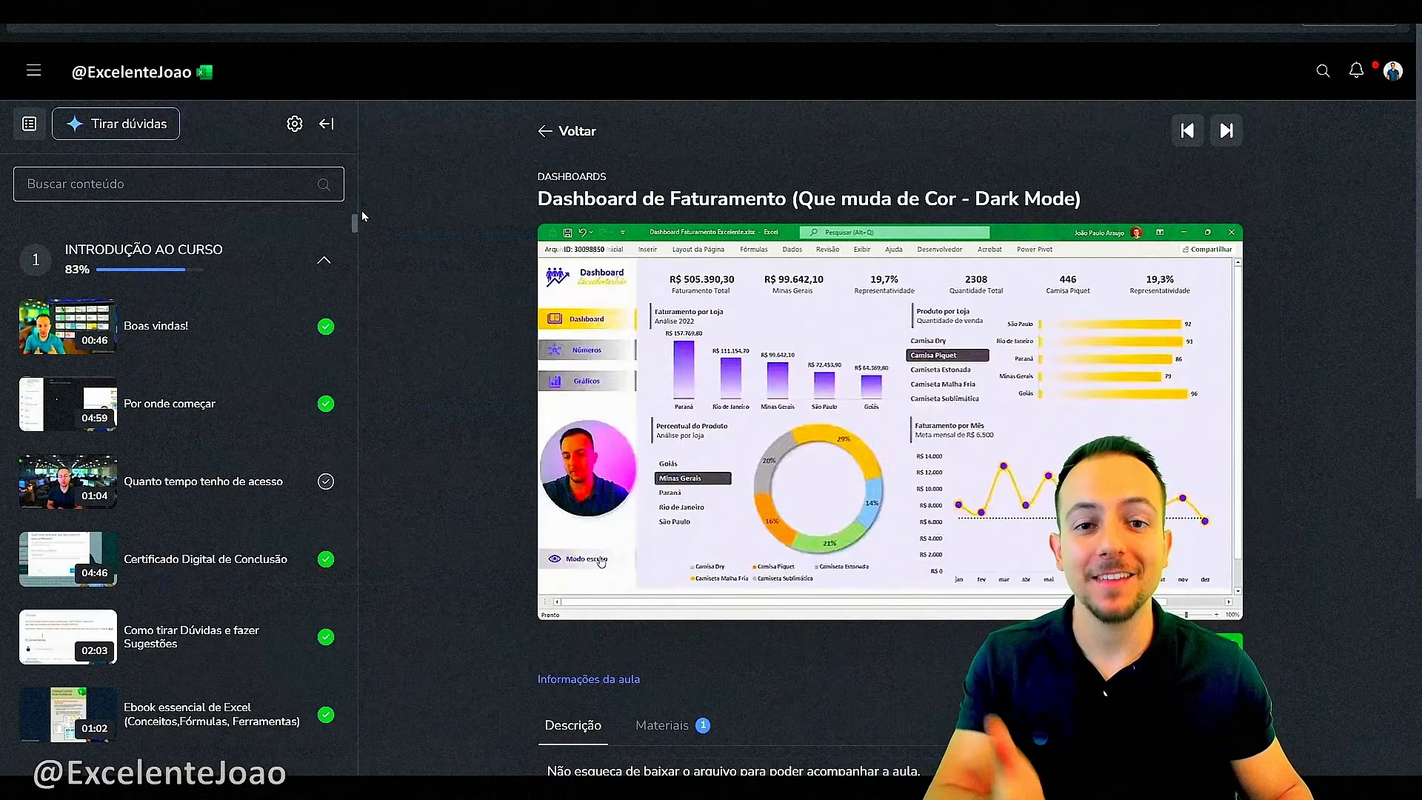
scroll(355, 229, down, 12)
scroll(354, 261, down, 15)
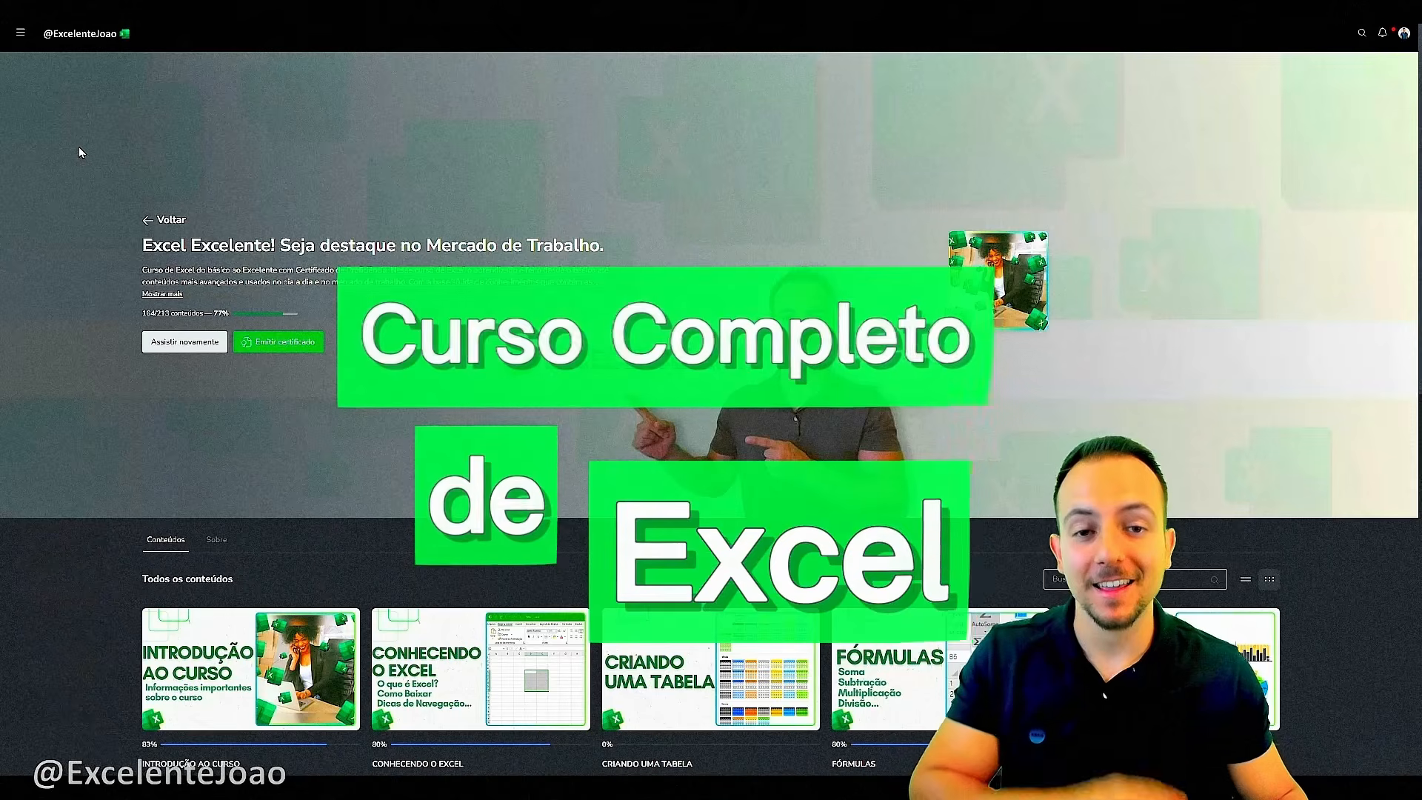
scroll(80, 152, down, 9)
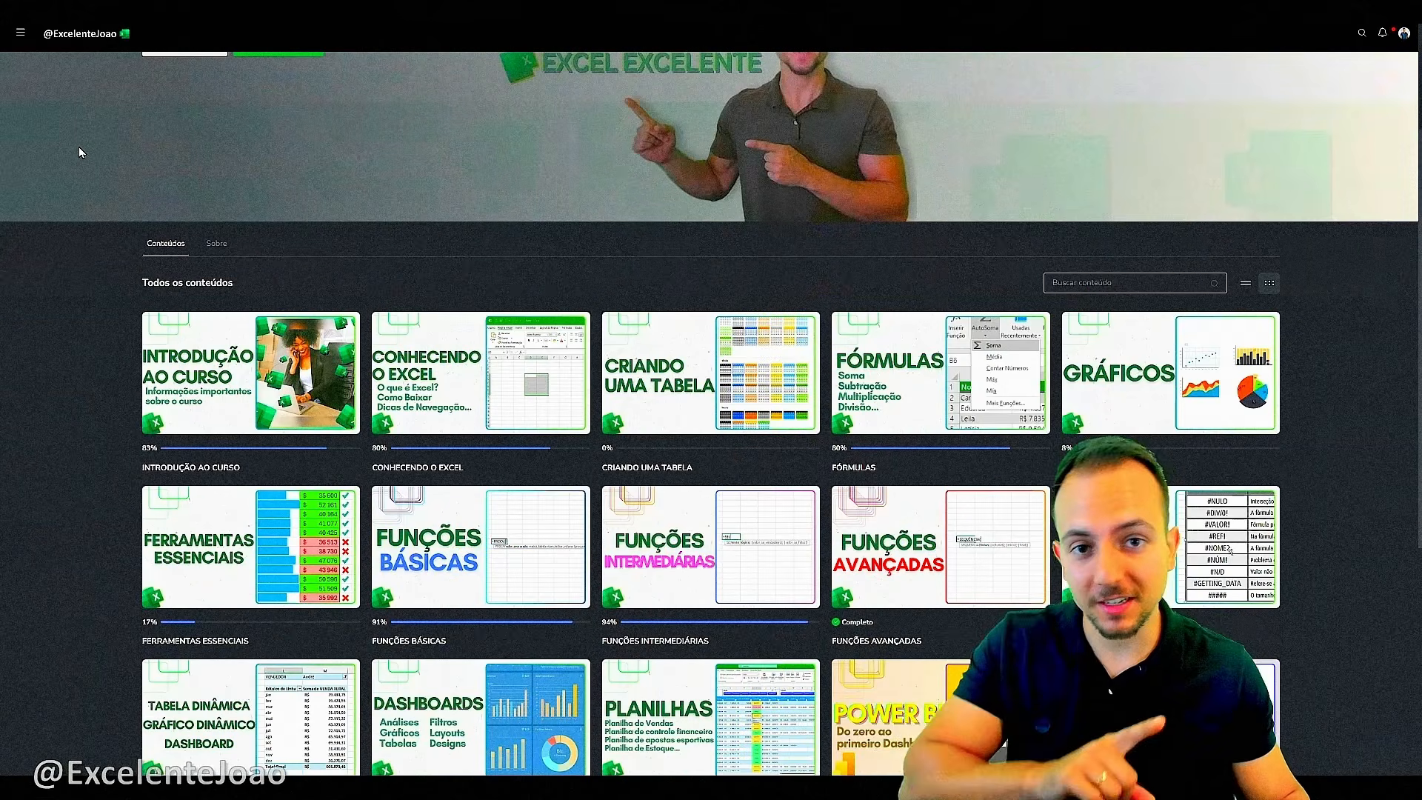
scroll(77, 152, down, 1)
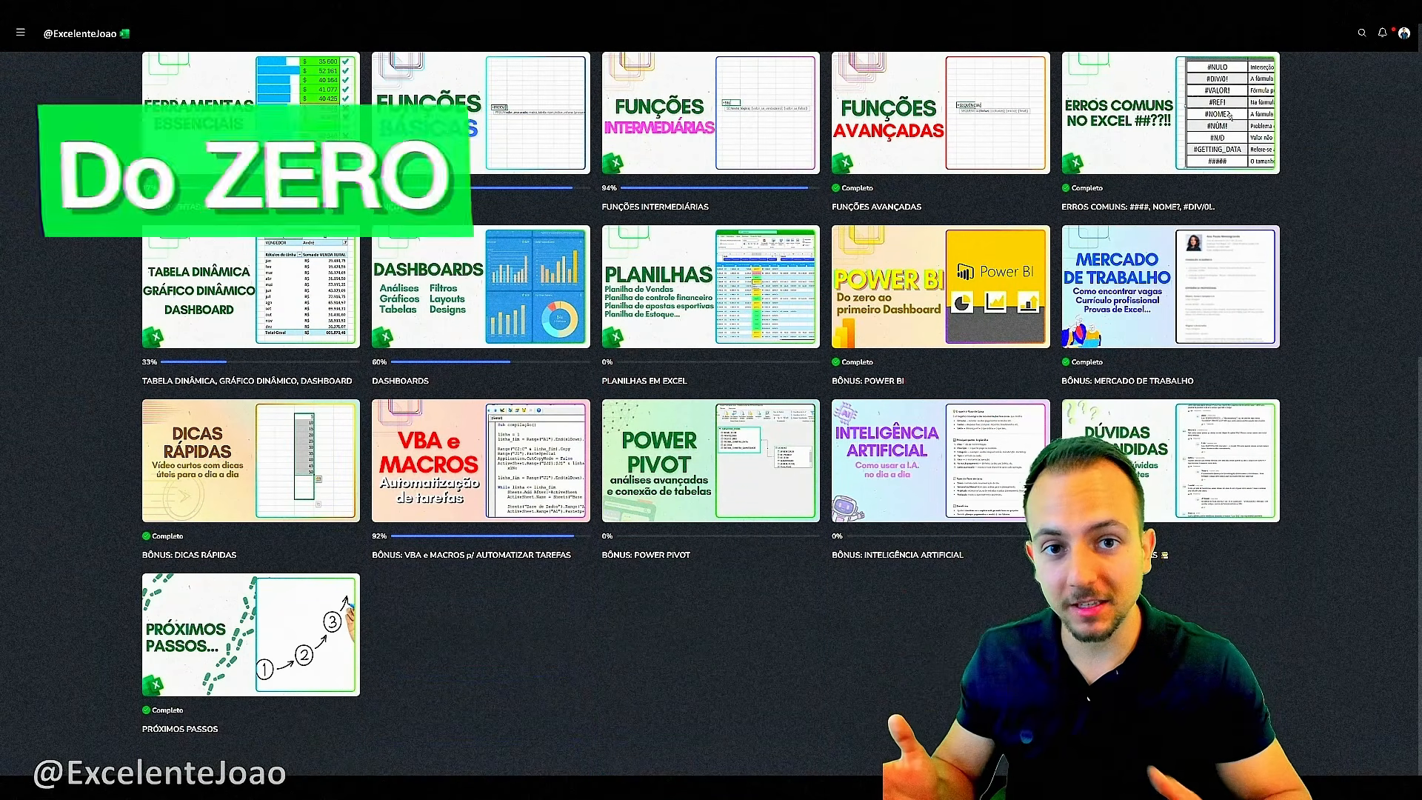
scroll(77, 152, up, 6)
scroll(77, 152, down, 4)
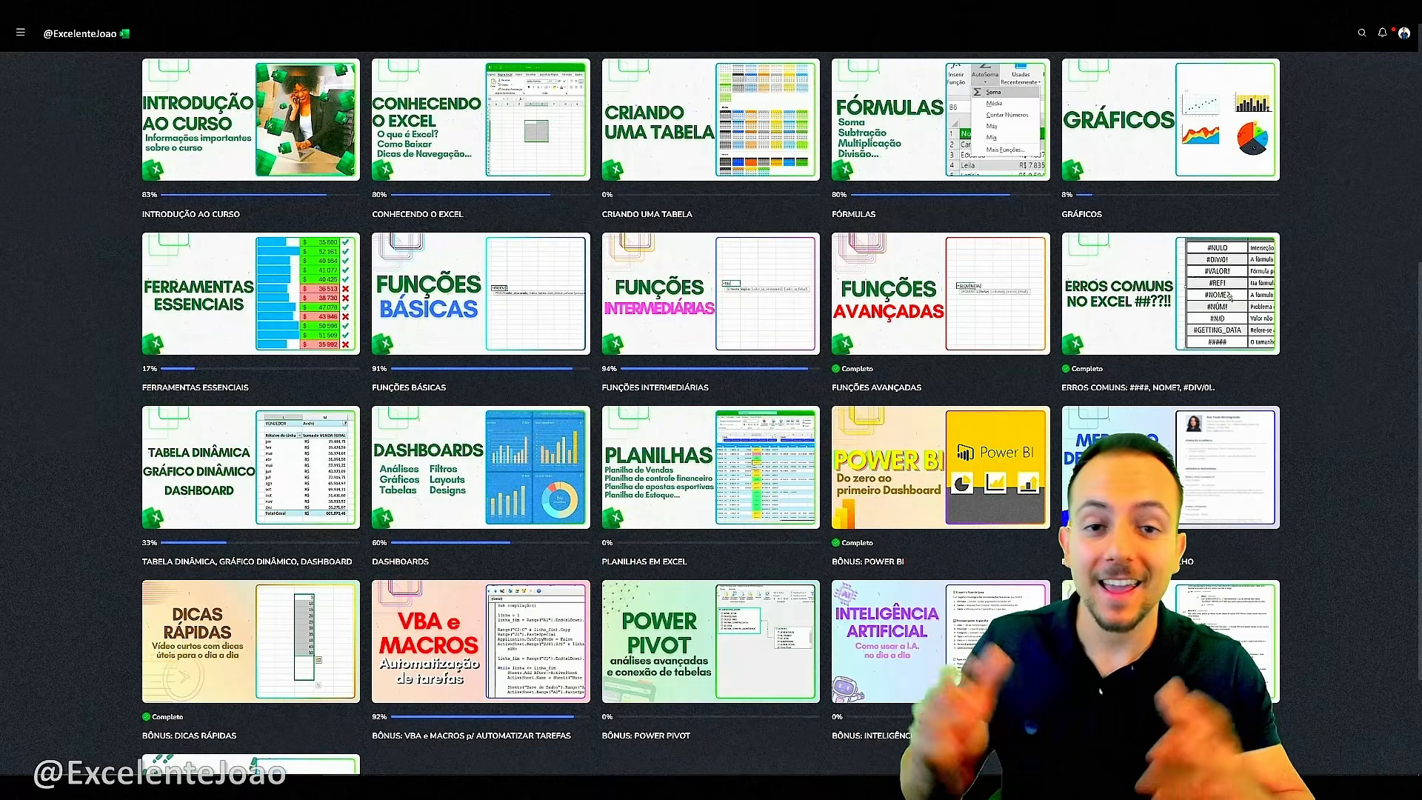